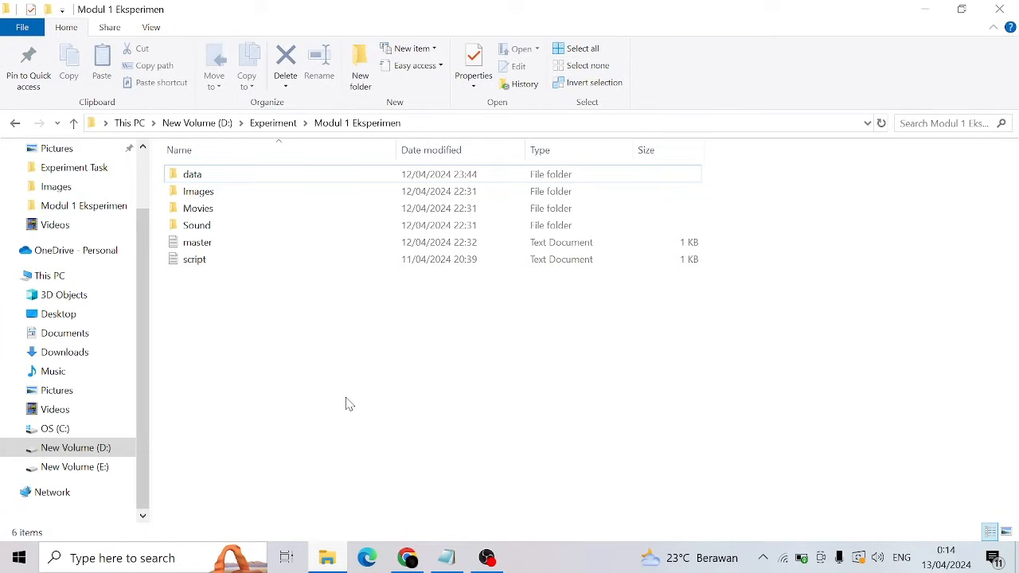
# Switch from File Explorer to PsychoPy Builder, dismiss the startup tip, and maximize the Builder window.
pyautogui.click(924, 9)
pyautogui.click(923, 9)
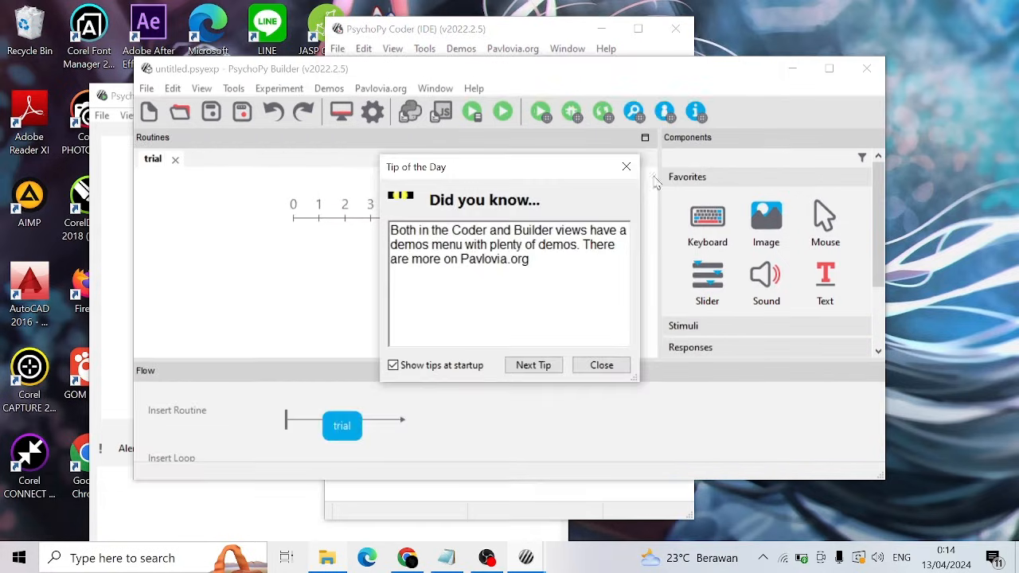
pyautogui.click(602, 365)
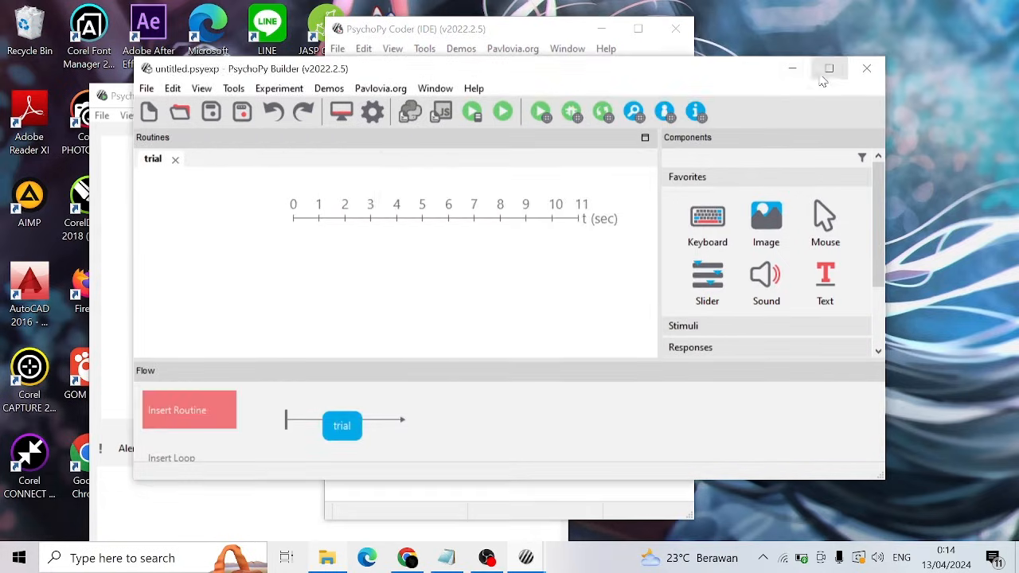
pyautogui.click(829, 68)
# Save the untitled experiment as Modul1 in the Modul 1 Eksperimen folder.
pyautogui.click(77, 50)
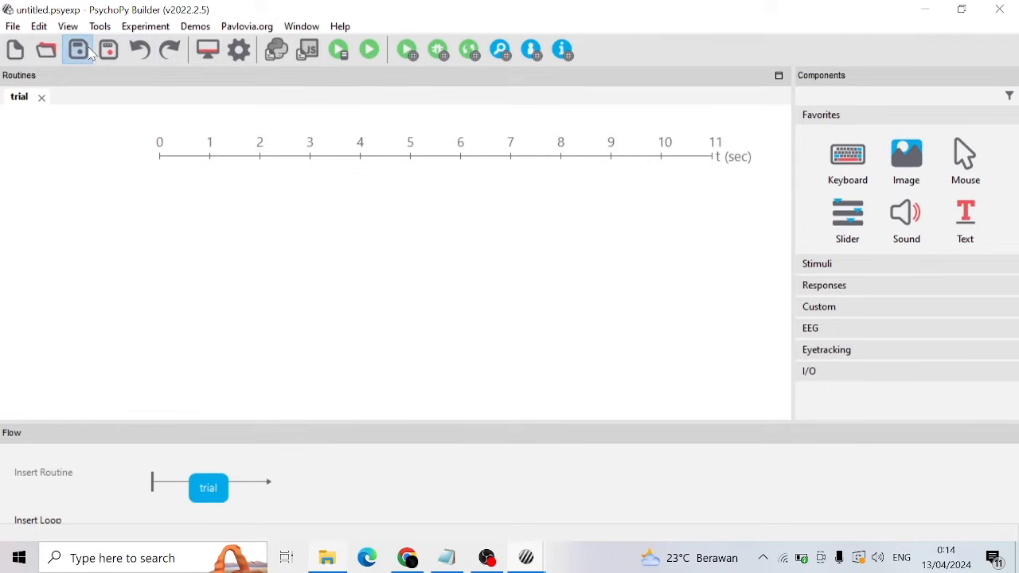
pyautogui.write('Mod')
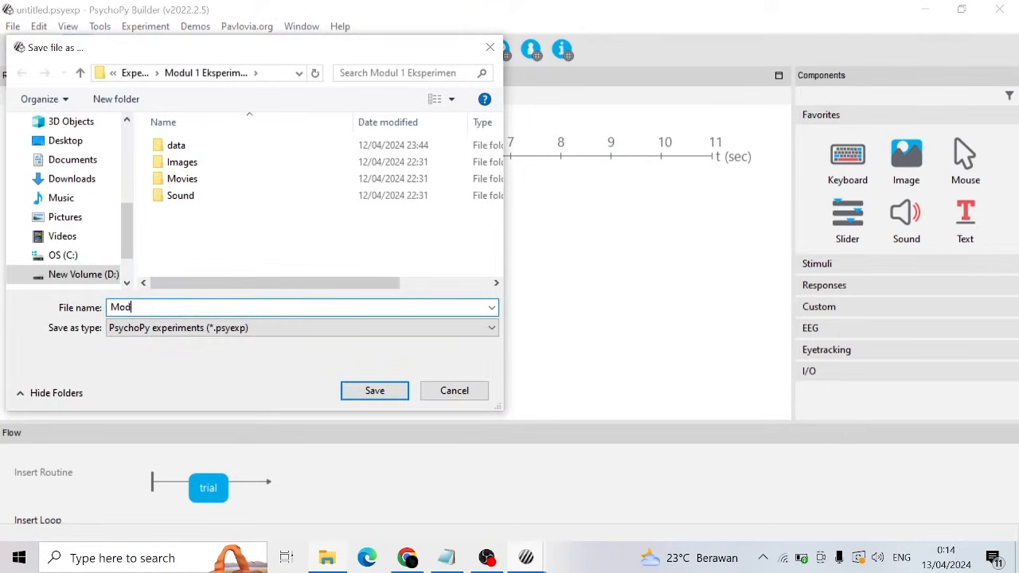
pyautogui.write('ul1')
pyautogui.click(367, 394)
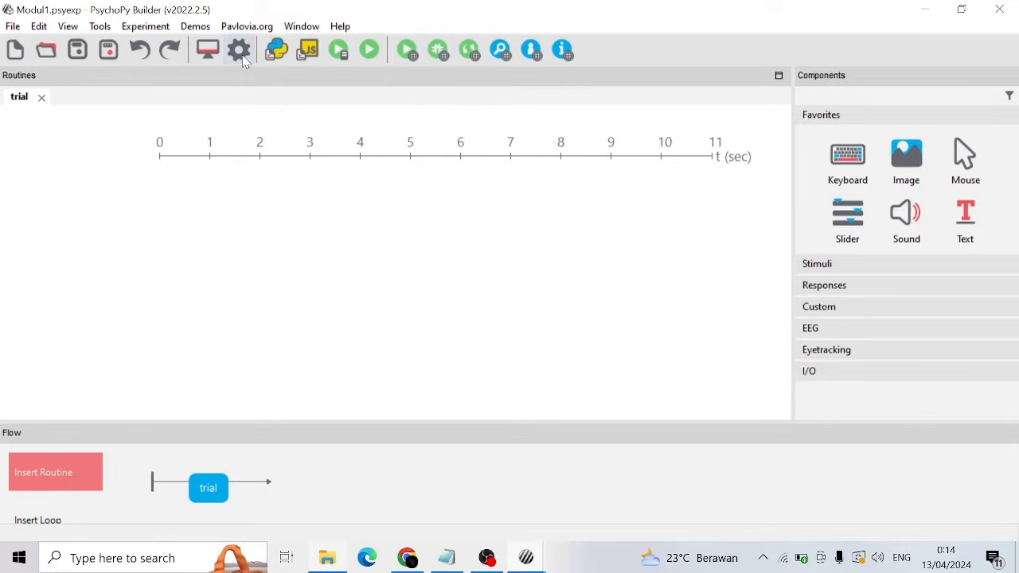
# In the experiment settings, turn off the full-screen window and set the screen color to white (1.0000, 1.0000, 1.0000).
pyautogui.click(242, 57)
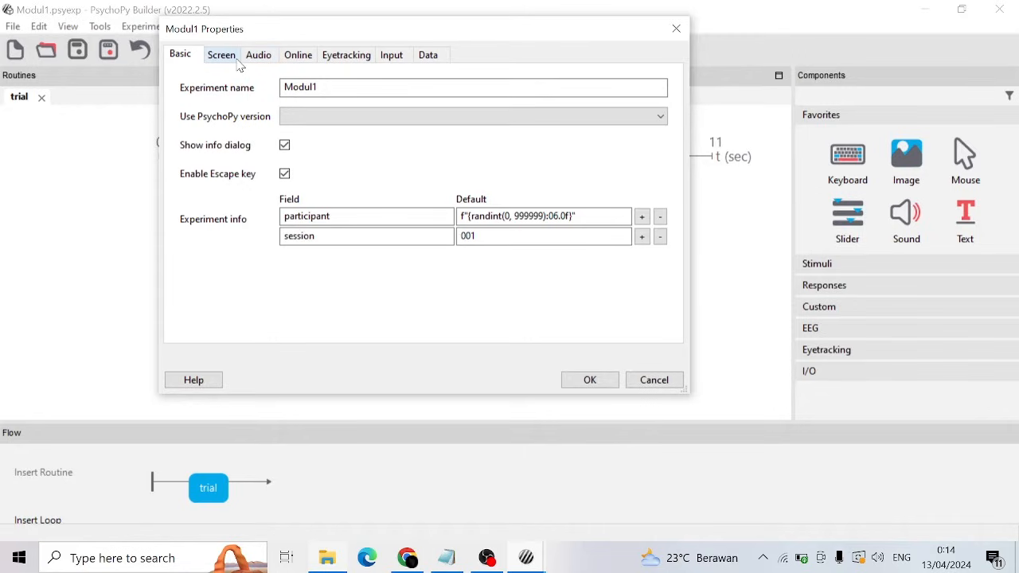
pyautogui.click(235, 62)
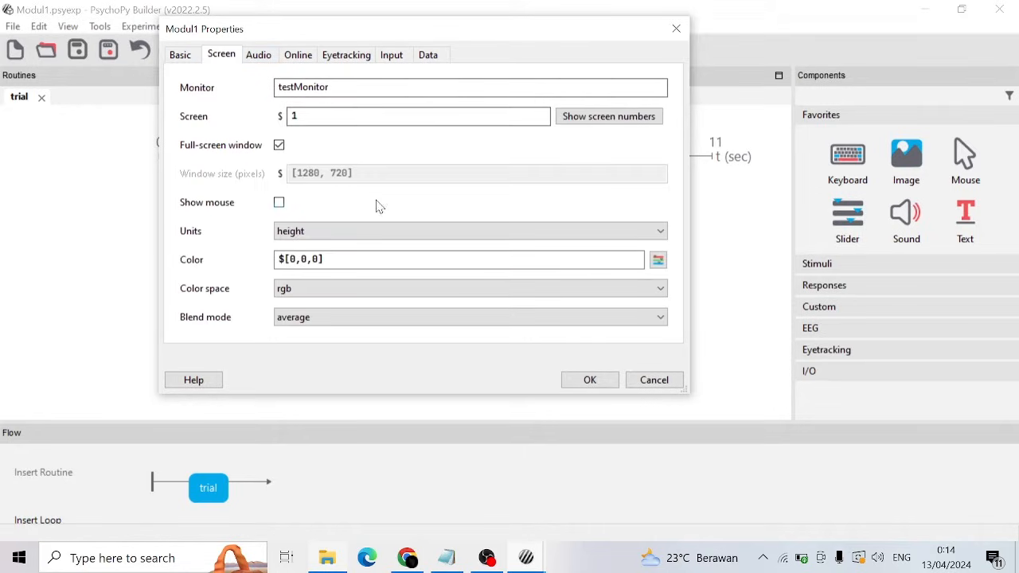
pyautogui.click(279, 147)
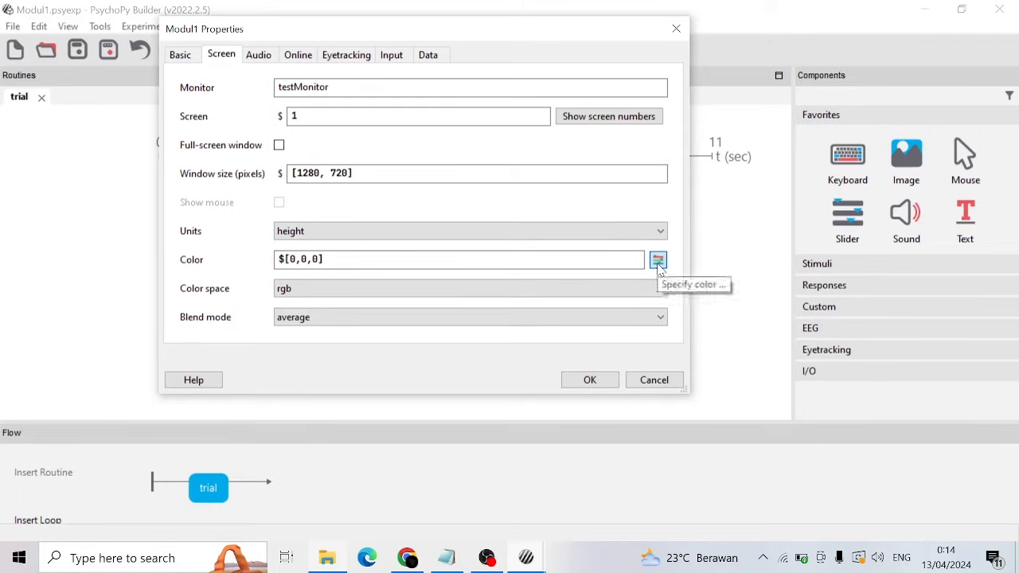
pyautogui.click(658, 259)
pyautogui.moveTo(695, 160); pyautogui.dragTo(694, 387)
pyautogui.click(605, 358)
pyautogui.click(653, 430)
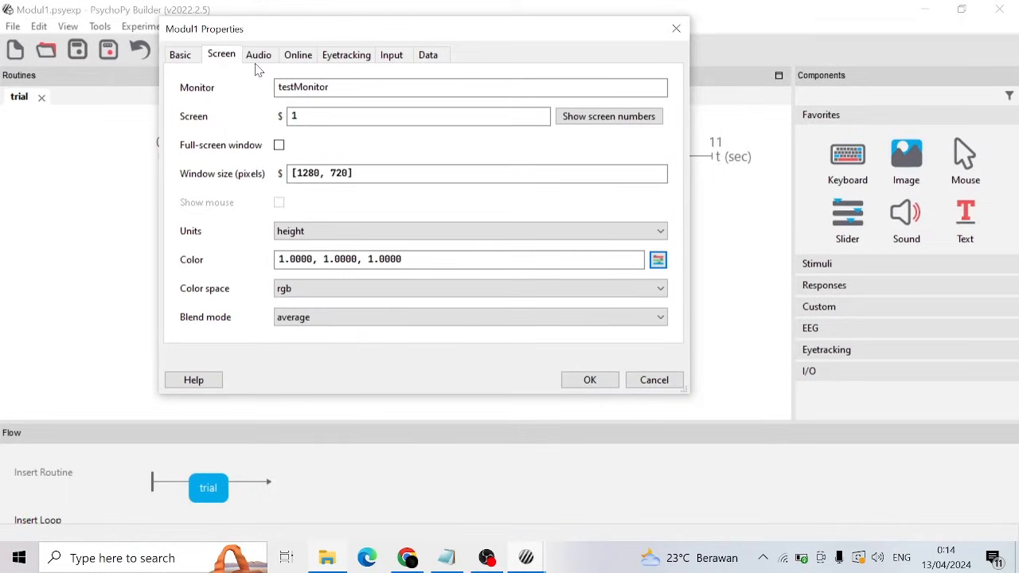
# Set the experiment's audio library to ptb and its latency priority to "0: Latency not important", and apply the settings.
pyautogui.click(256, 56)
pyautogui.click(313, 89)
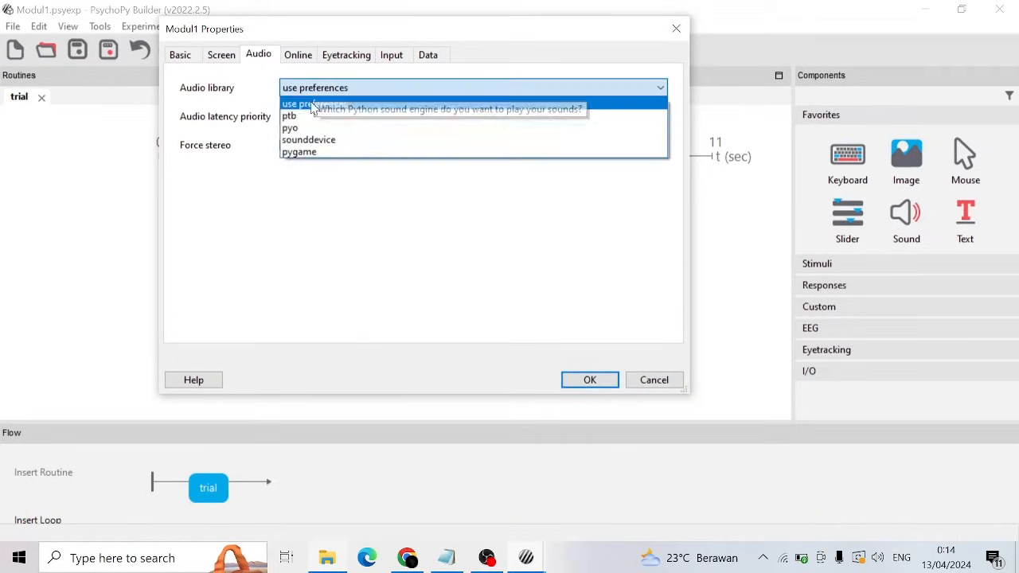
pyautogui.click(310, 115)
pyautogui.click(310, 116)
pyautogui.click(307, 140)
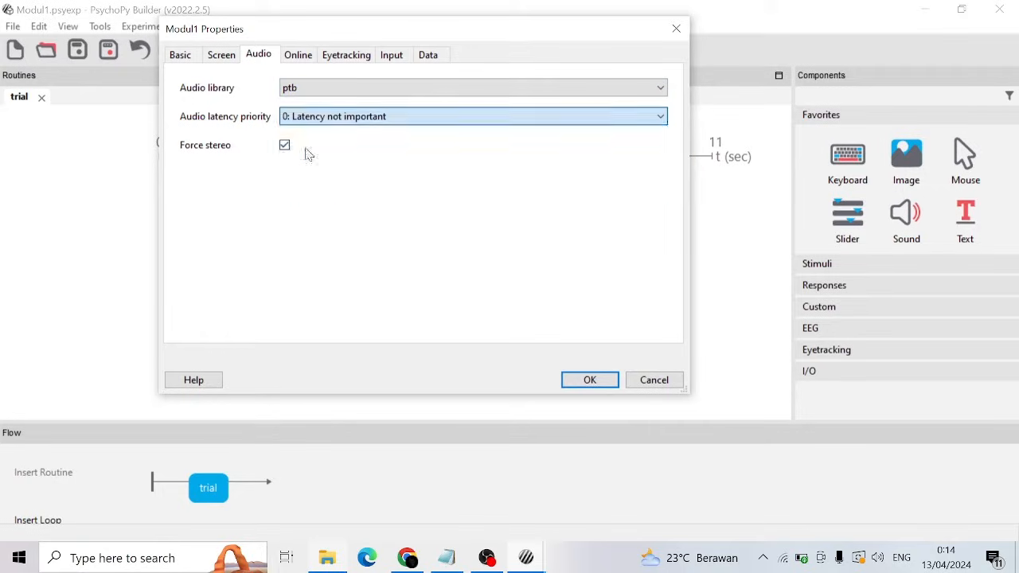
pyautogui.click(591, 379)
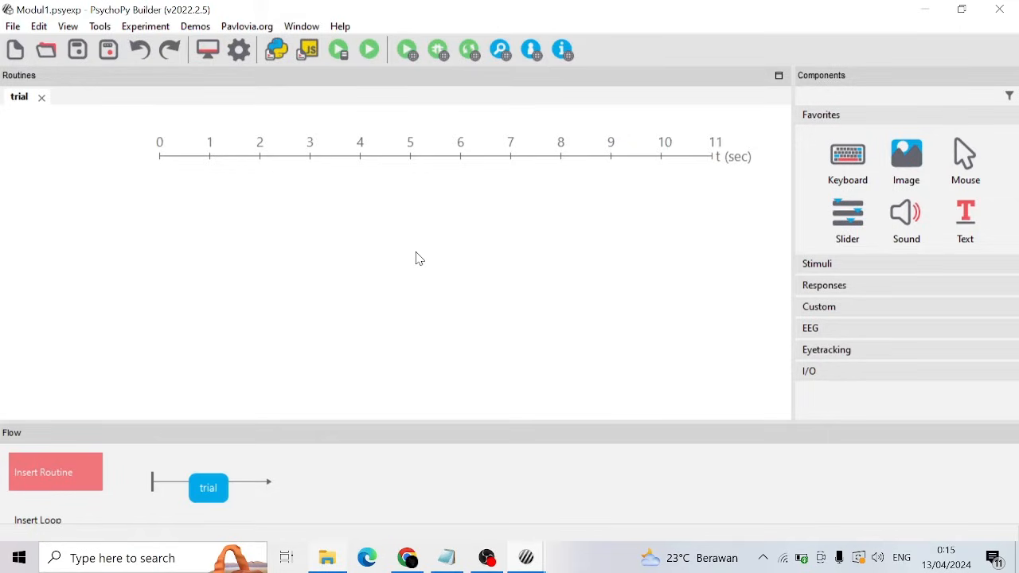
# Rename the trial routine in the flow as Instruksi.
pyautogui.rightClick(209, 484)
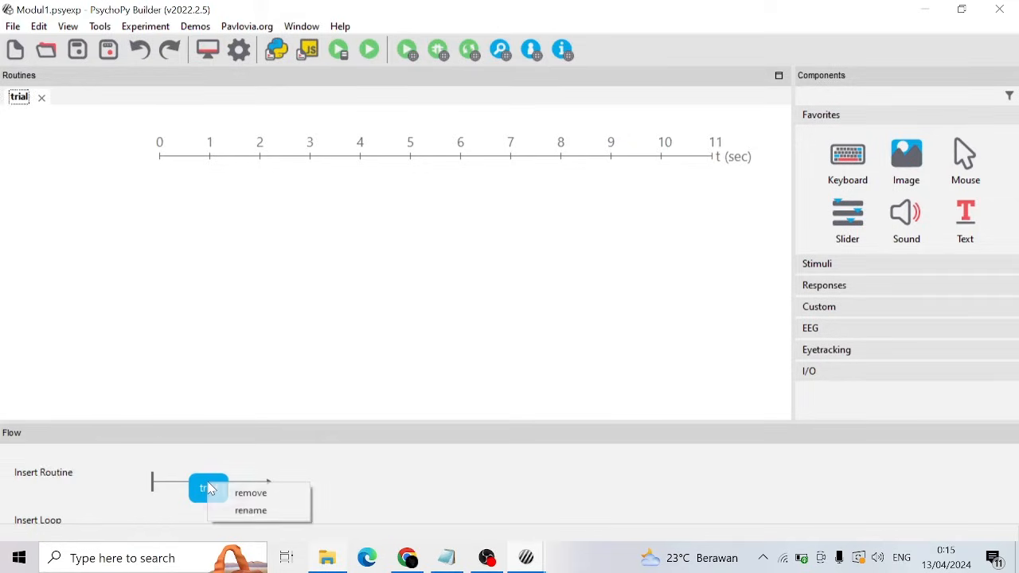
pyautogui.click(229, 514)
pyautogui.write('l')
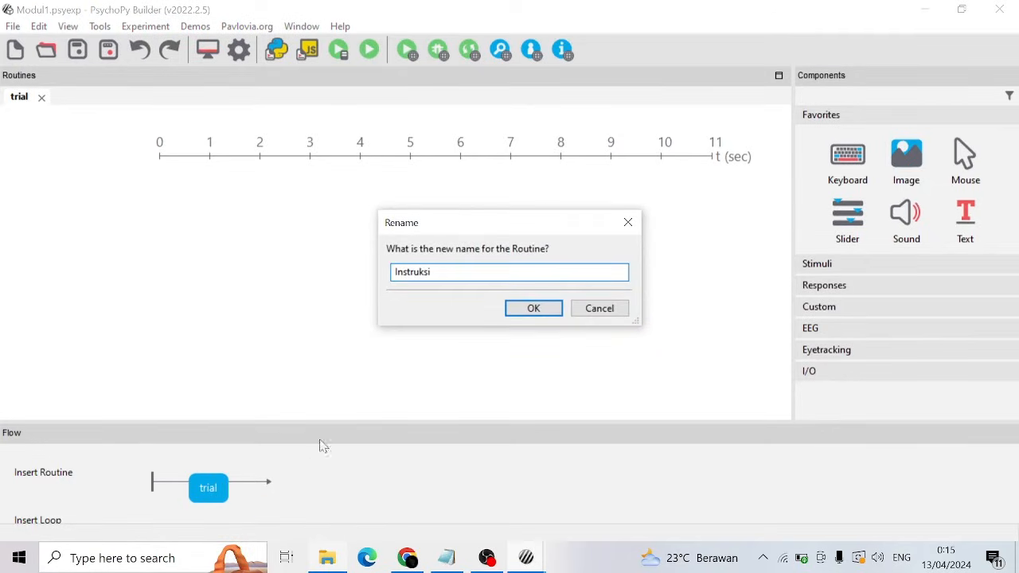
pyautogui.click(533, 309)
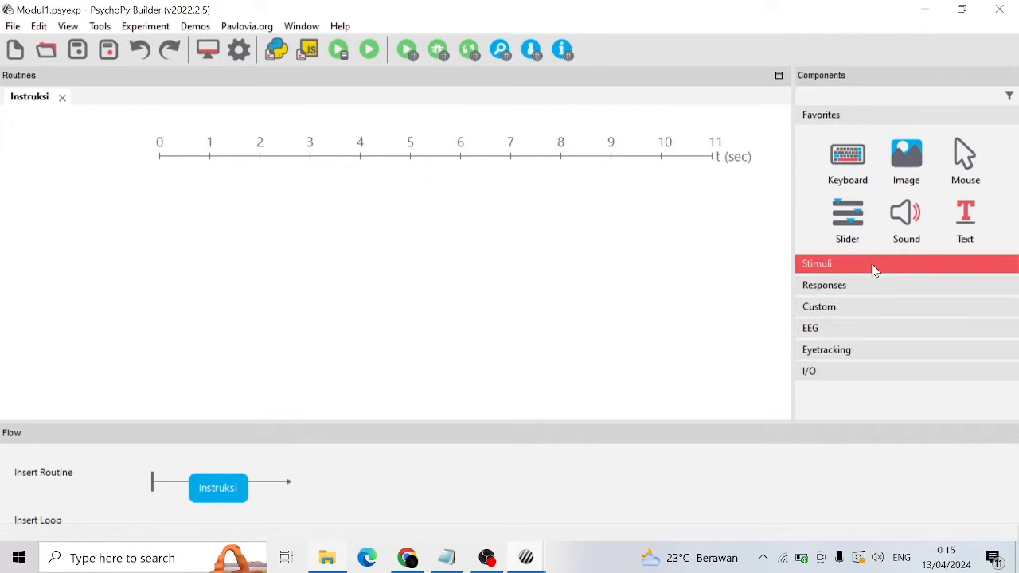
# Add a Text stimulus component to the Instruksi routine.
pyautogui.click(874, 271)
pyautogui.scroll(-3, 924, 375)
pyautogui.click(841, 290)
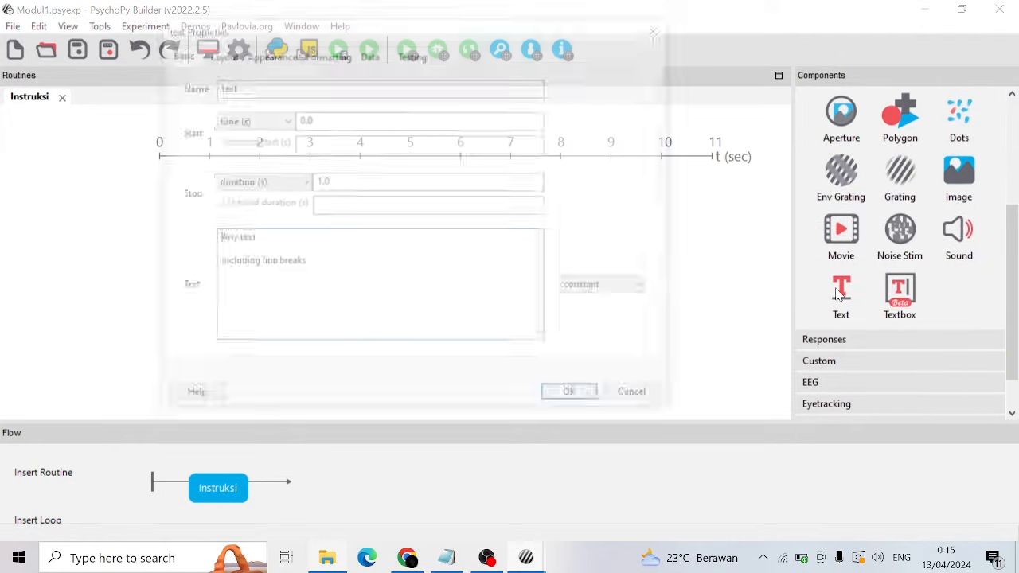
# Open the master text file from the Modul 1 Eksperimen folder and copy the R1 welcome and instruction text.
pyautogui.click(458, 544)
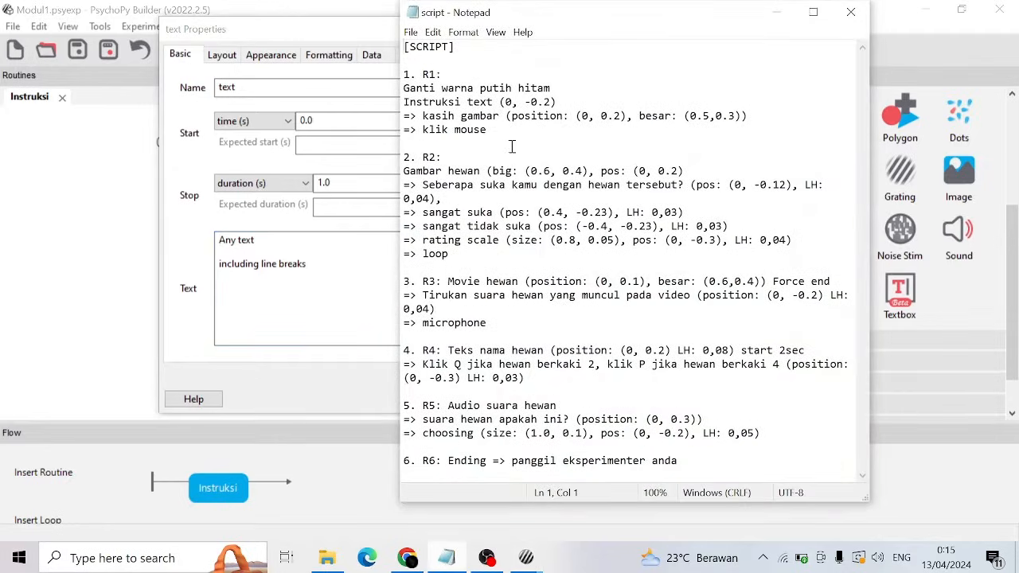
pyautogui.click(444, 563)
pyautogui.click(443, 563)
pyautogui.click(443, 563)
pyautogui.click(327, 558)
pyautogui.doubleClick(271, 247)
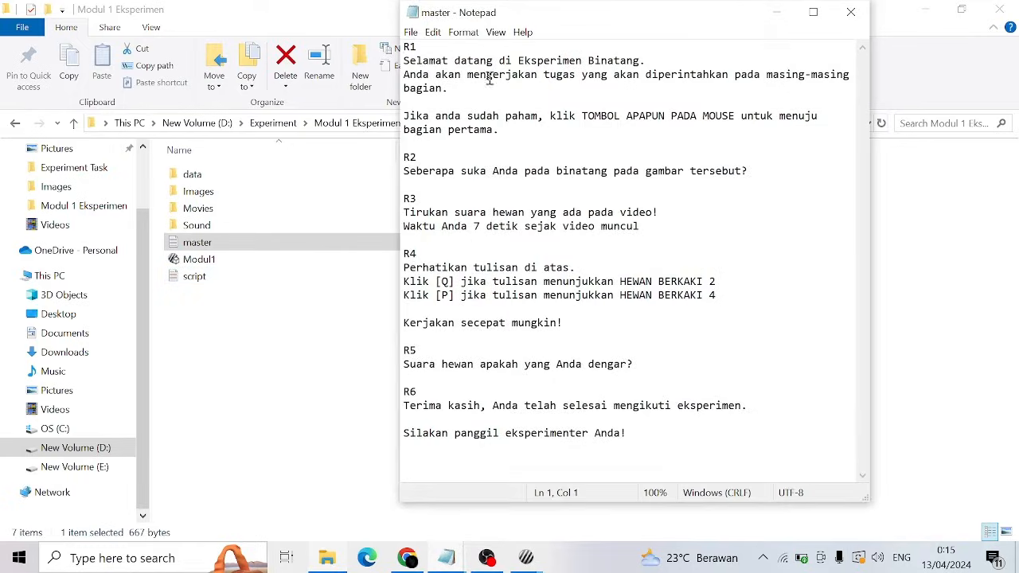
pyautogui.moveTo(501, 142); pyautogui.dragTo(398, 63)
pyautogui.hotkey('ctrl', 'c')
# Back in PsychoPy, replace the text component's placeholder with the copied R1 instructions and clear its stop duration.
pyautogui.click(486, 557)
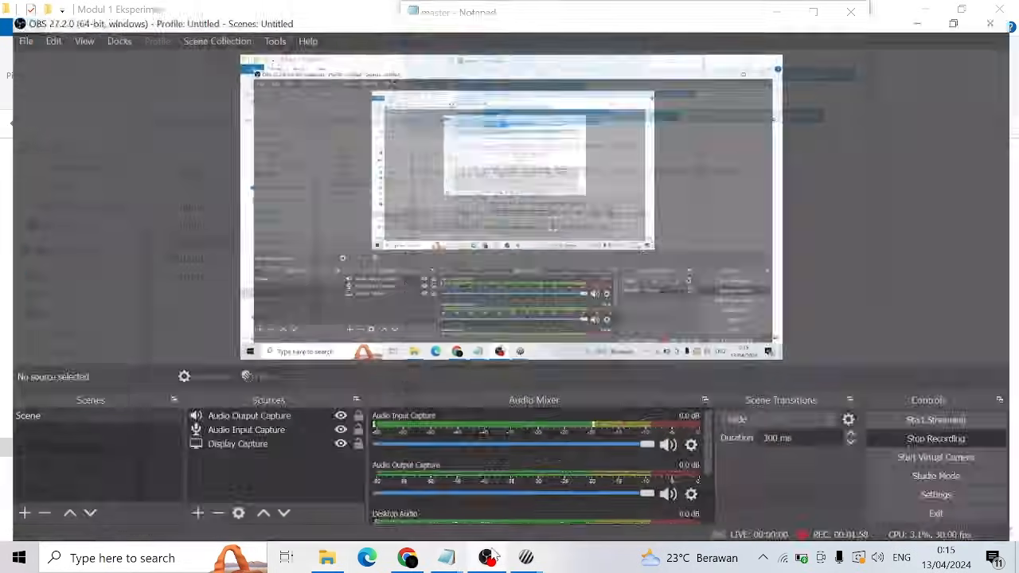
pyautogui.moveTo(526, 558)
pyautogui.click(524, 506)
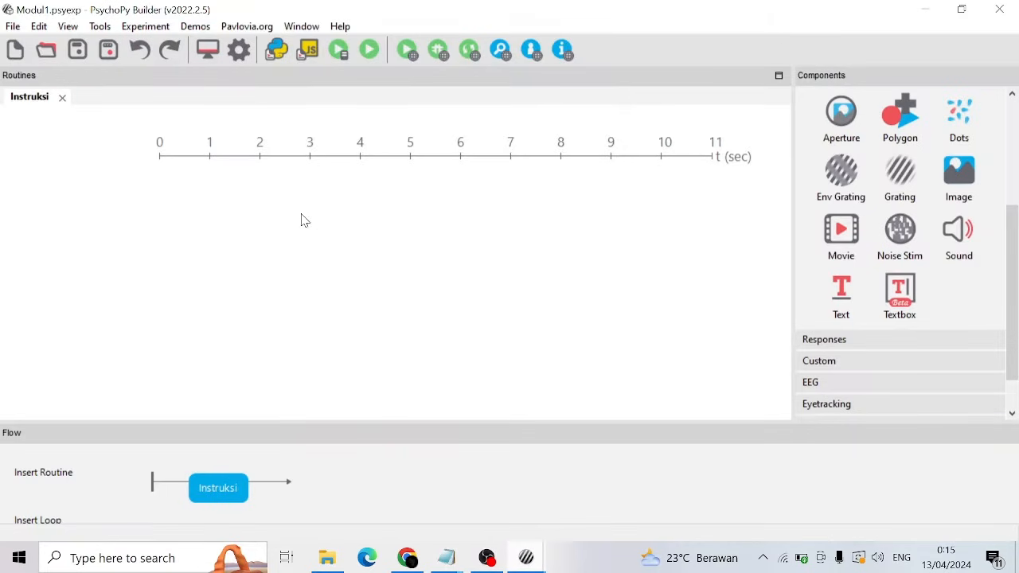
pyautogui.click(665, 507)
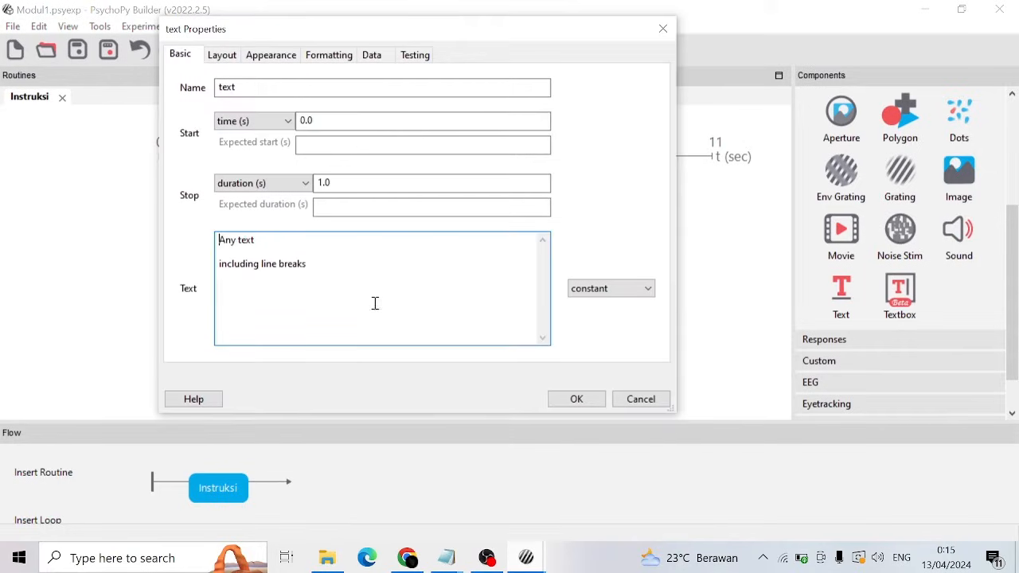
pyautogui.hotkey('ctrl', 'a')
pyautogui.hotkey('ctrl', 'v')
pyautogui.doubleClick(333, 184)
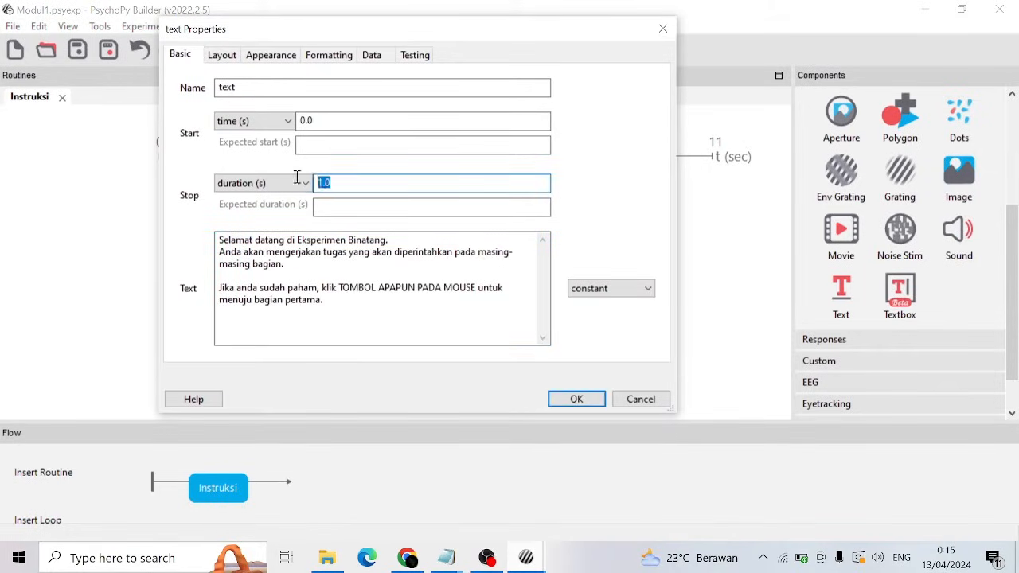
pyautogui.press('BackSpace')
# Set the text component's position to (0, -0.2).
pyautogui.click(227, 54)
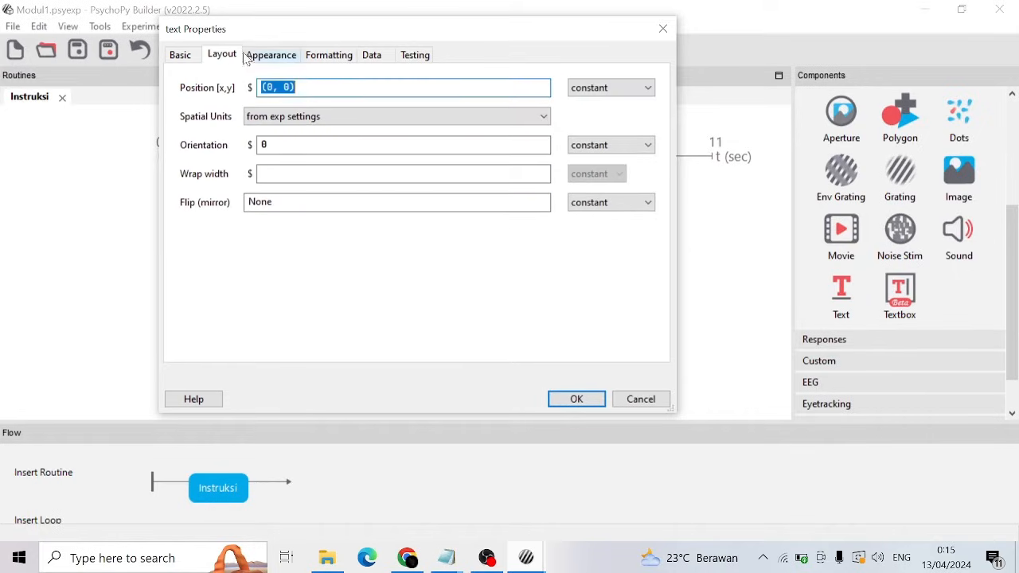
pyautogui.click(288, 88)
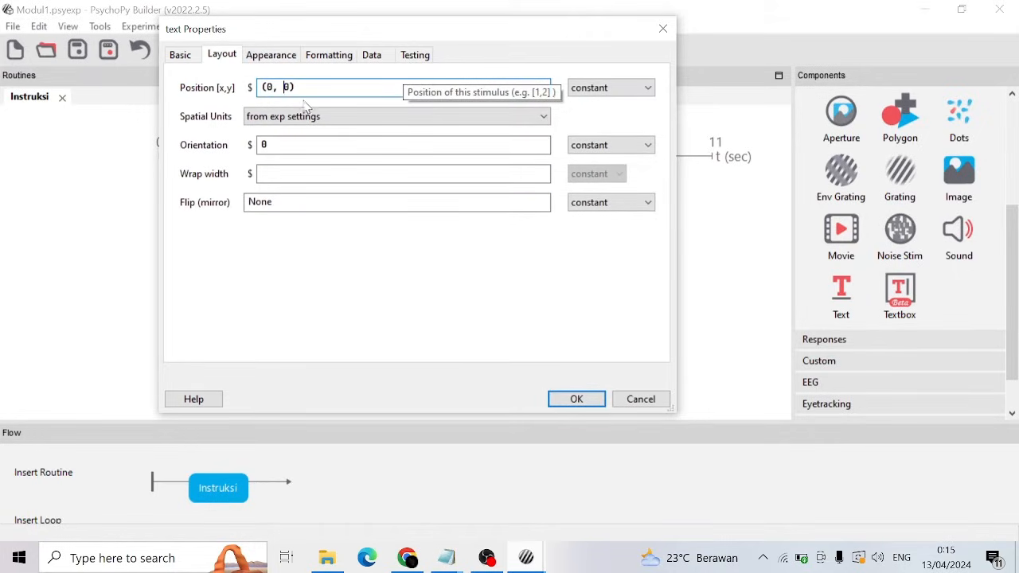
pyautogui.write('-0')
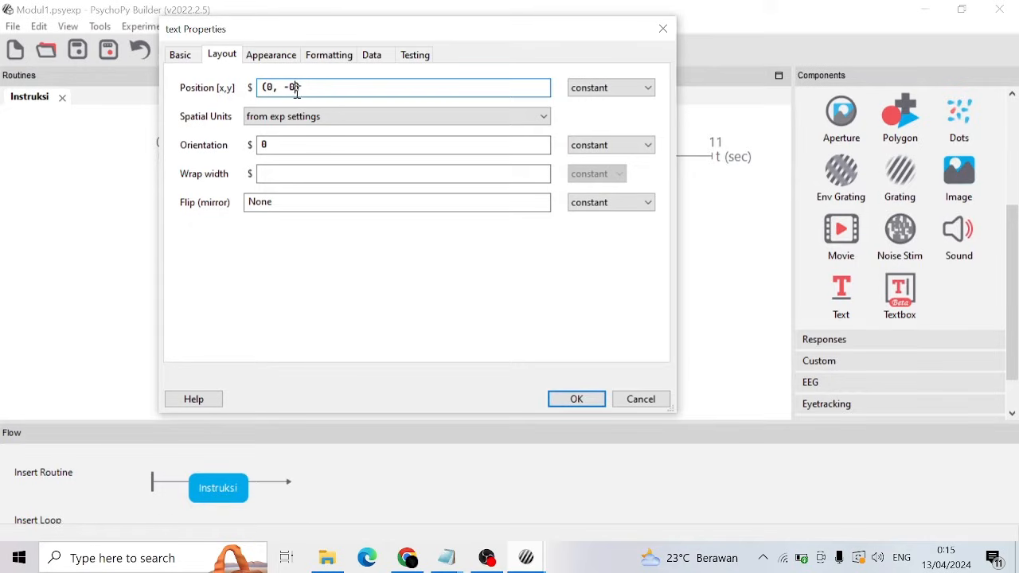
pyautogui.write('.2')
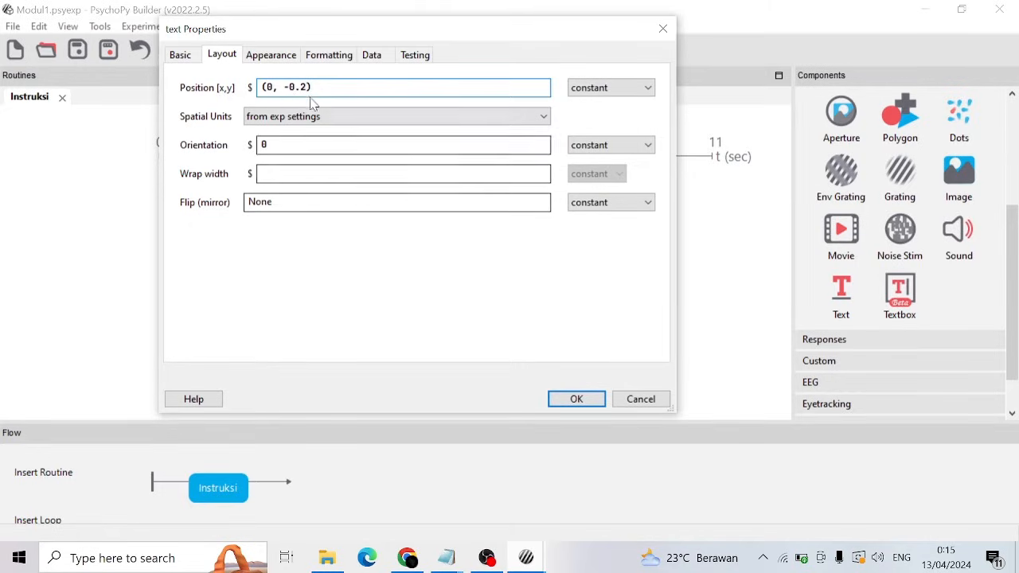
# Set the text component's foreground color to black, recheck its layout and basic settings, and confirm the component.
pyautogui.click(271, 54)
pyautogui.click(541, 87)
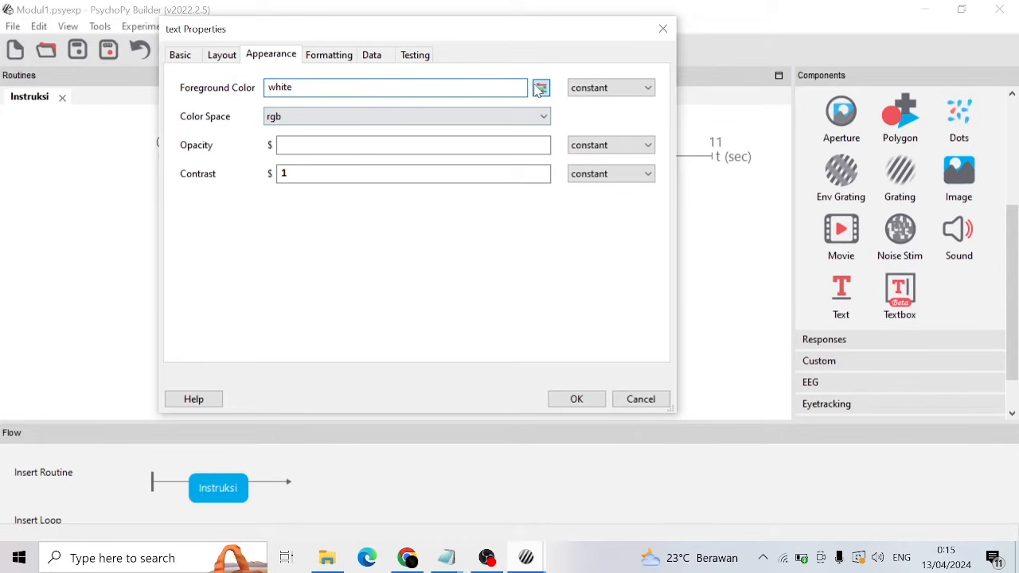
pyautogui.click(522, 133)
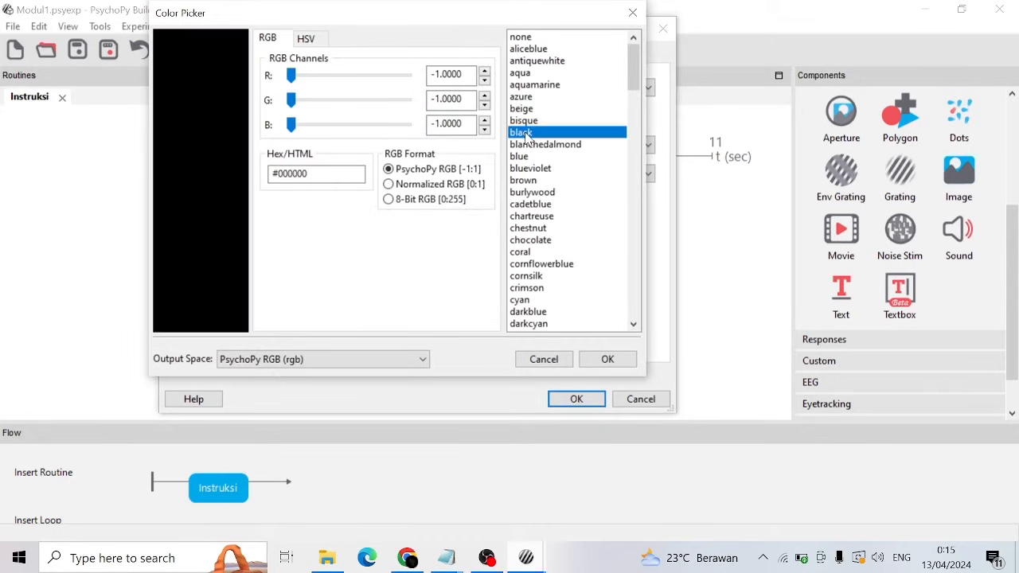
pyautogui.click(604, 359)
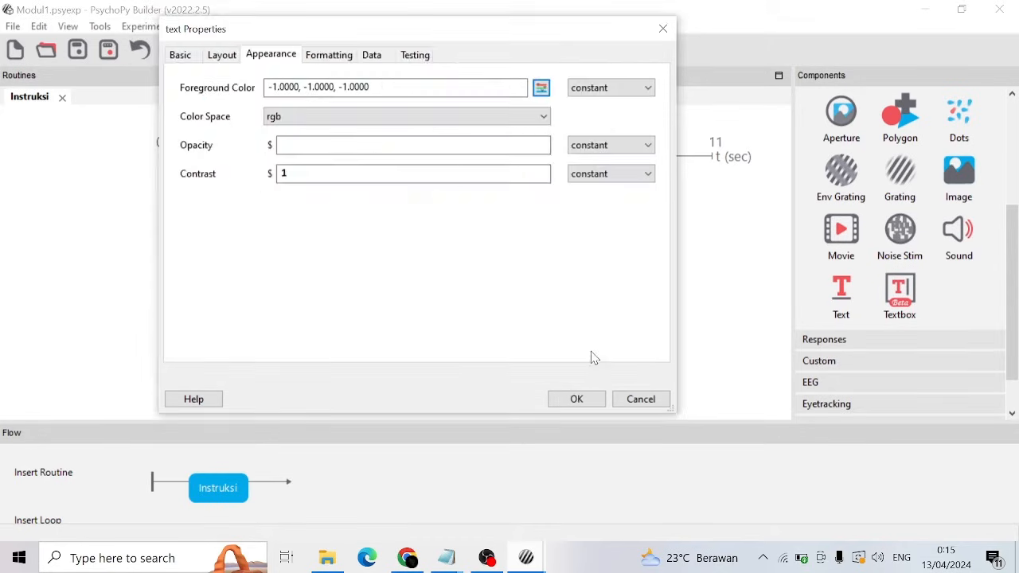
pyautogui.click(216, 59)
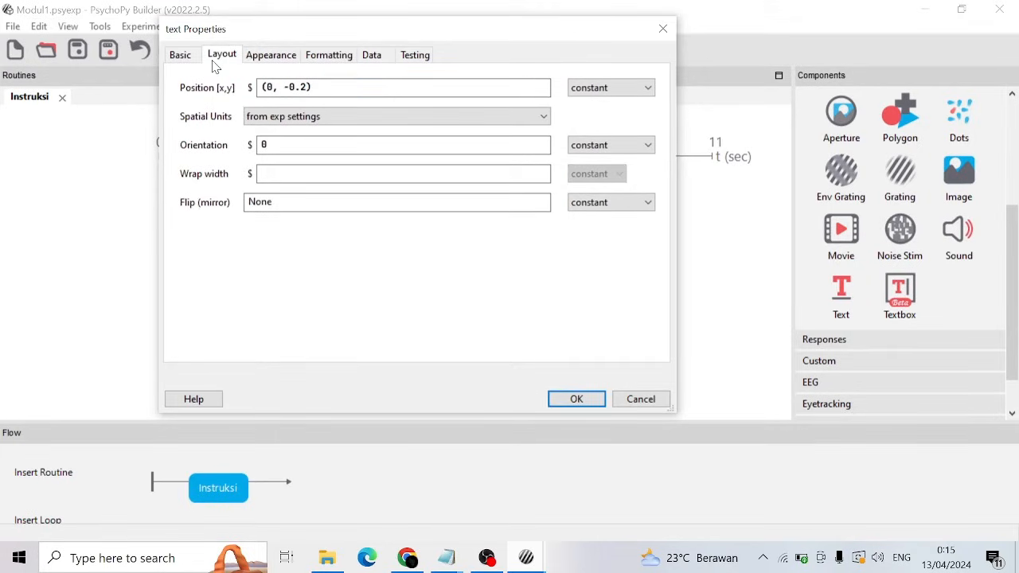
pyautogui.click(181, 55)
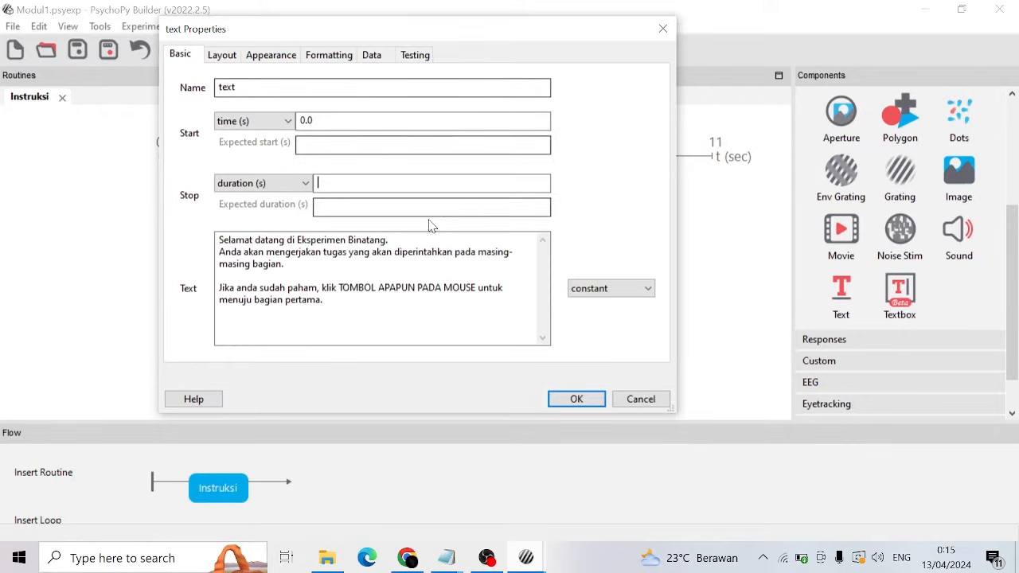
pyautogui.click(567, 395)
# Add an Image component to the Instruksi routine using Images/Animal.png and clear its stop duration.
pyautogui.click(959, 182)
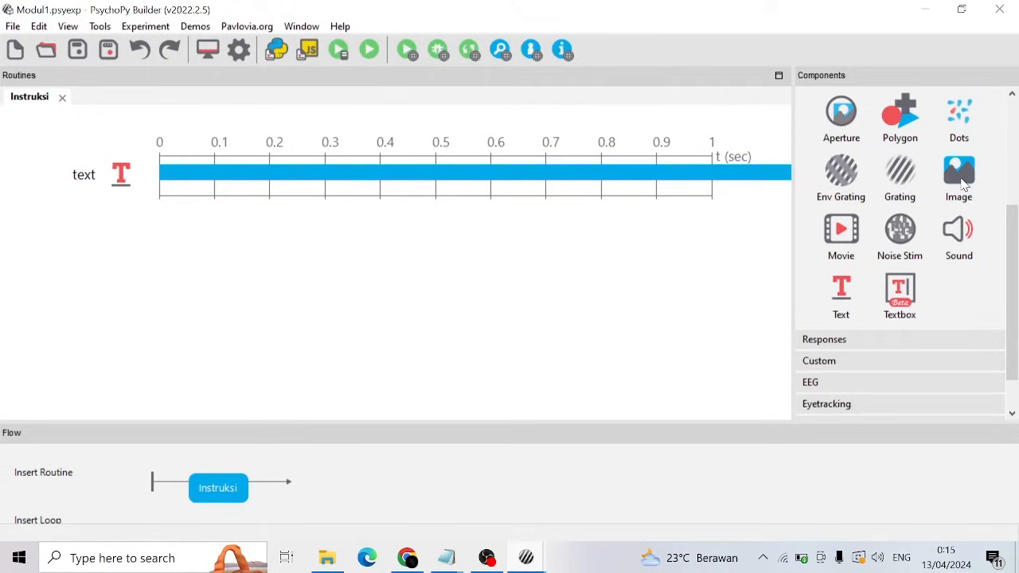
pyautogui.click(540, 240)
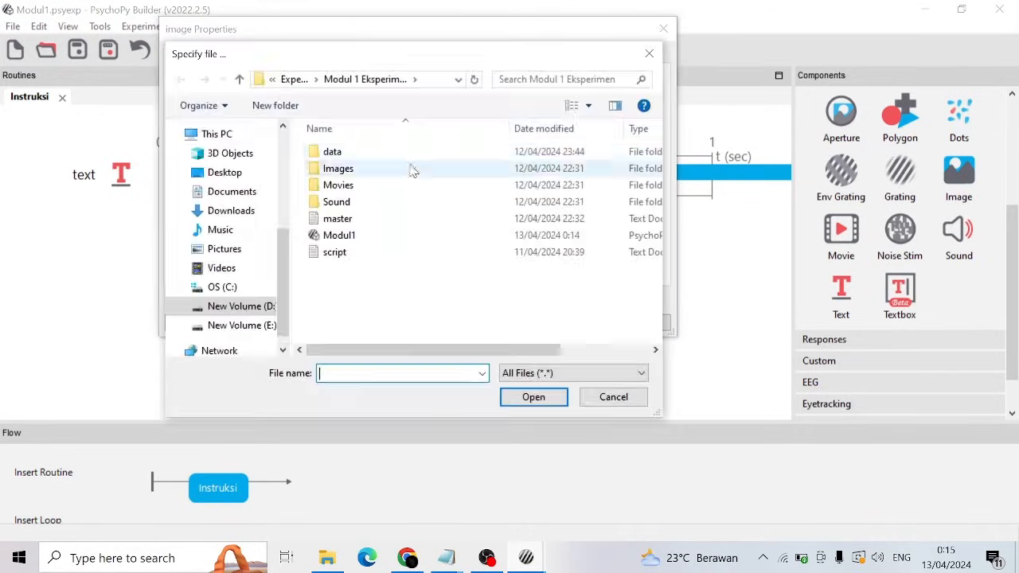
pyautogui.doubleClick(375, 169)
pyautogui.doubleClick(375, 175)
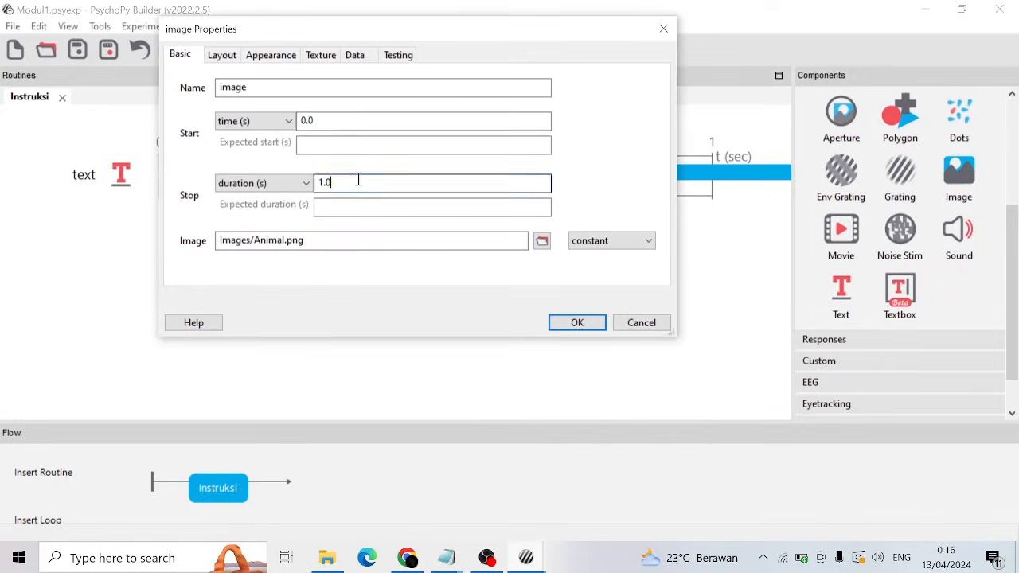
pyautogui.doubleClick(359, 178)
pyautogui.press('BackSpace')
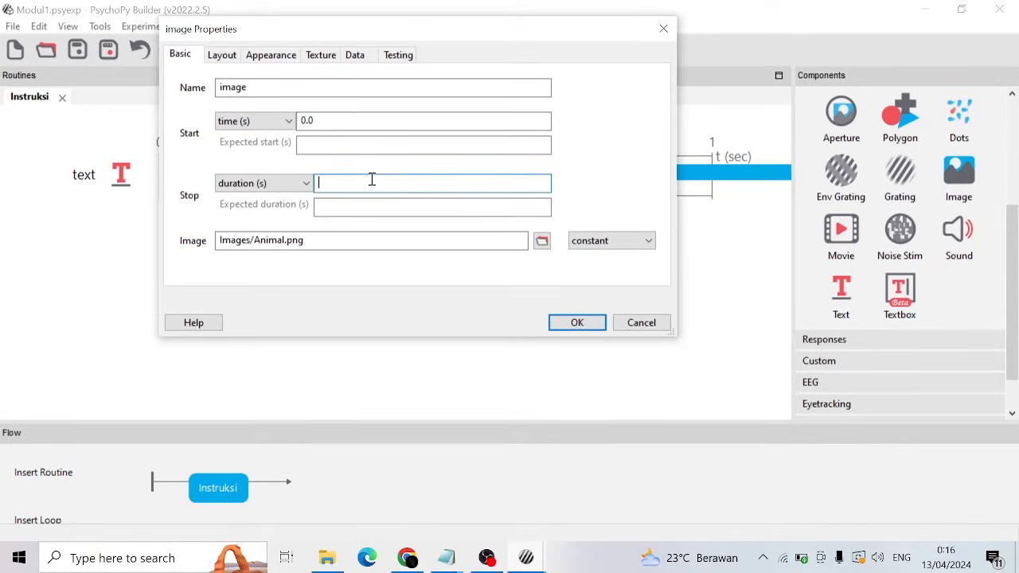
# Set the image component's size to (0.5, 0.3) and its position to (0, 0.2), and confirm the component.
pyautogui.click(221, 54)
pyautogui.click(289, 88)
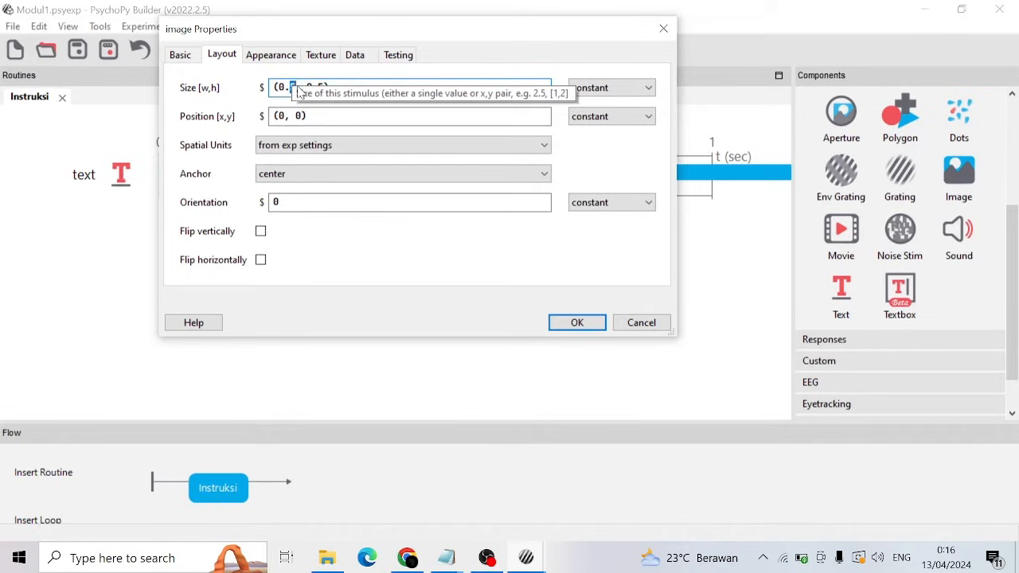
pyautogui.click(298, 89)
pyautogui.doubleClick(322, 88)
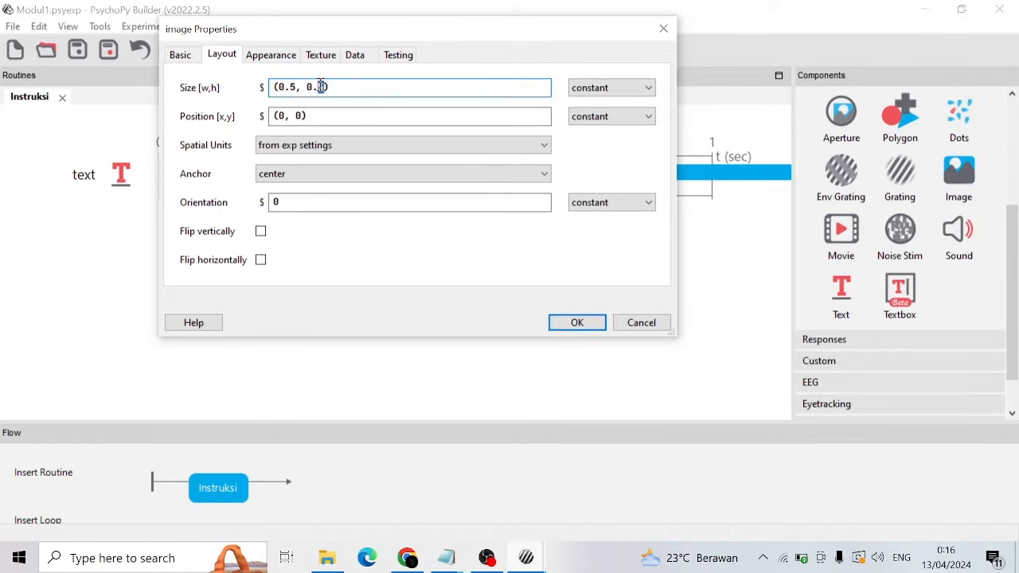
pyautogui.click(293, 115)
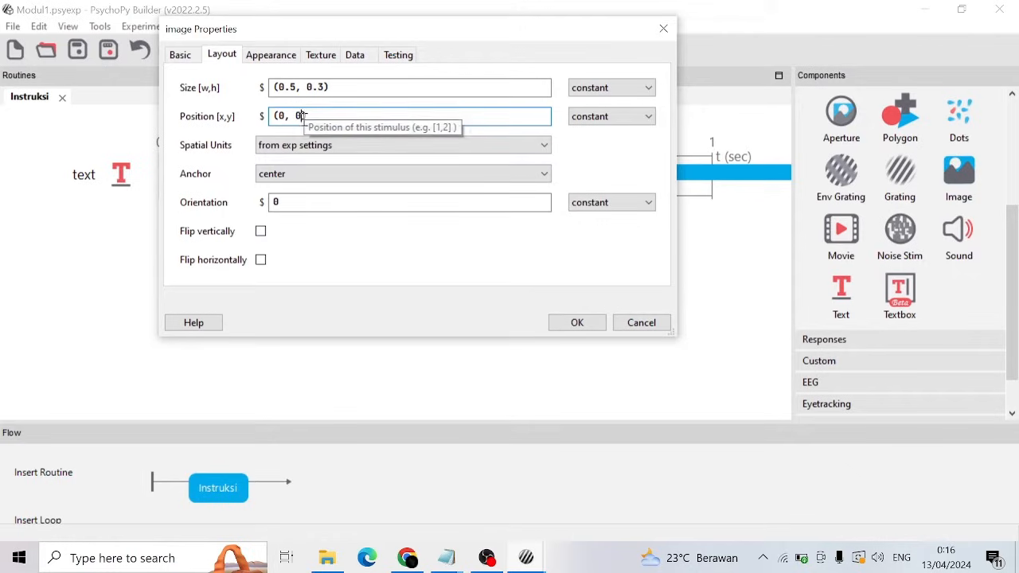
pyautogui.click(303, 115)
pyautogui.write('.2')
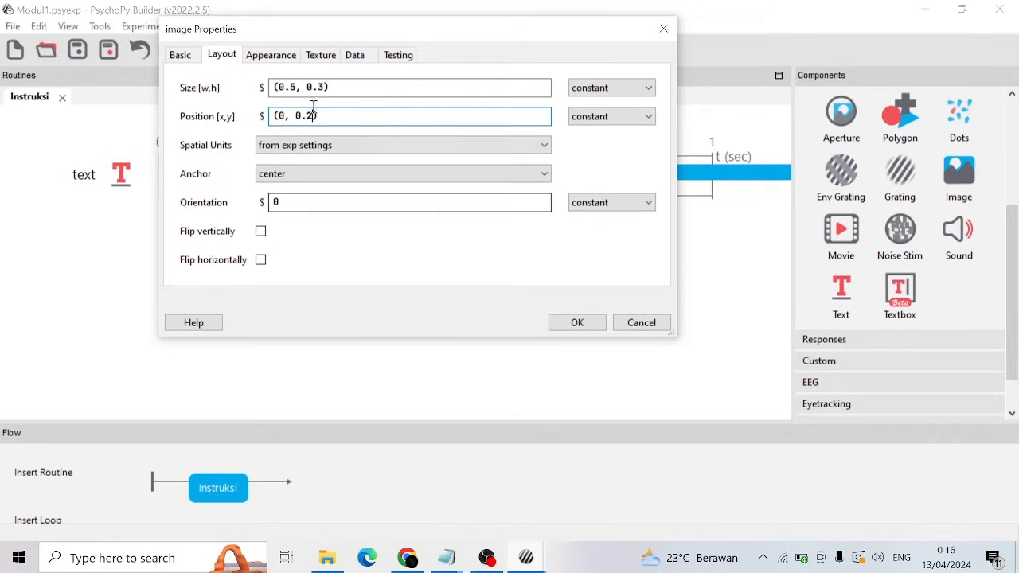
pyautogui.click(553, 324)
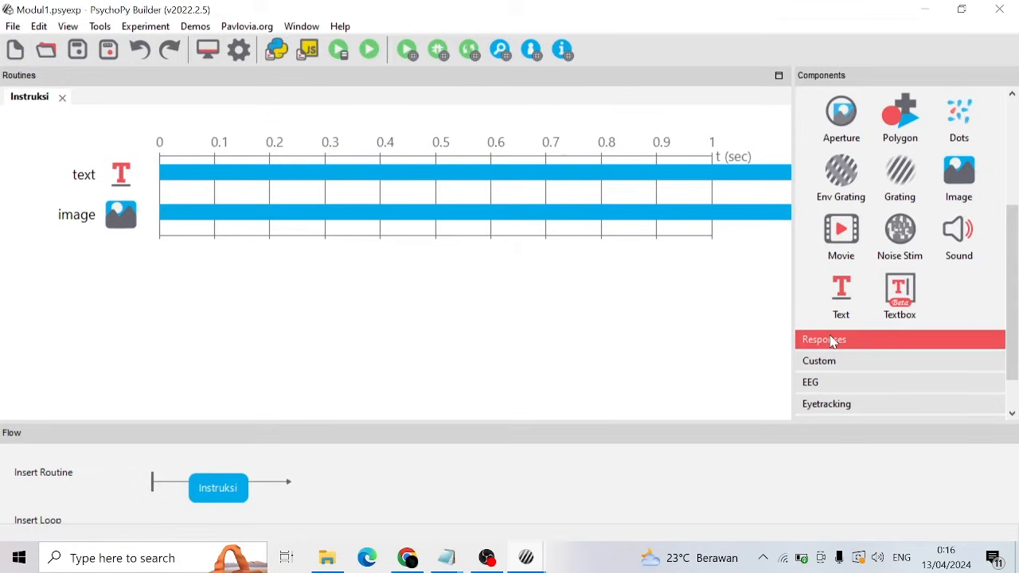
# Add a Mouse component to the Instruksi routine with its stop duration cleared, keeping any click to end the routine.
pyautogui.click(832, 341)
pyautogui.scroll(-4, 839, 335)
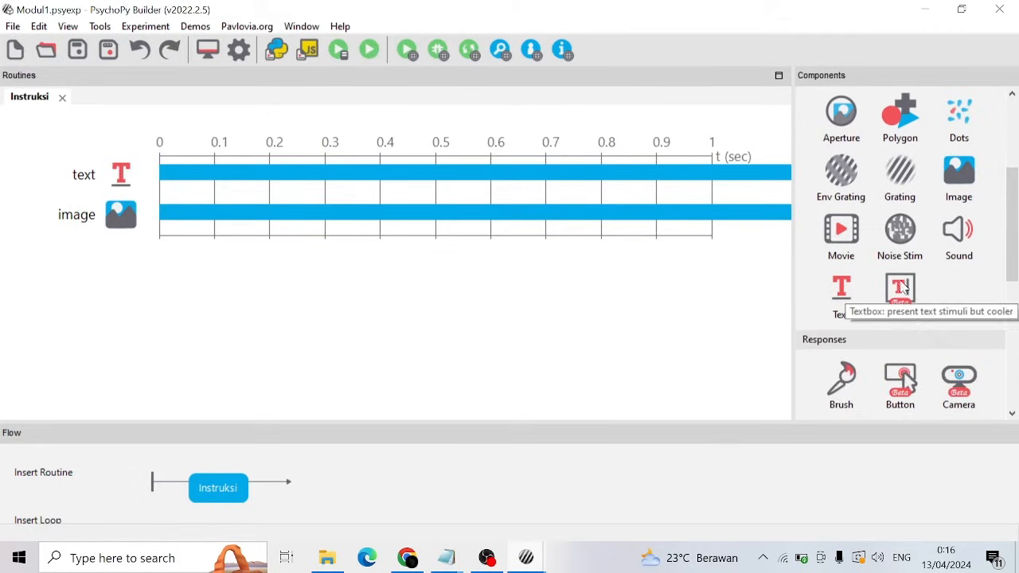
pyautogui.scroll(2, 903, 293)
pyautogui.scroll(-4, 902, 314)
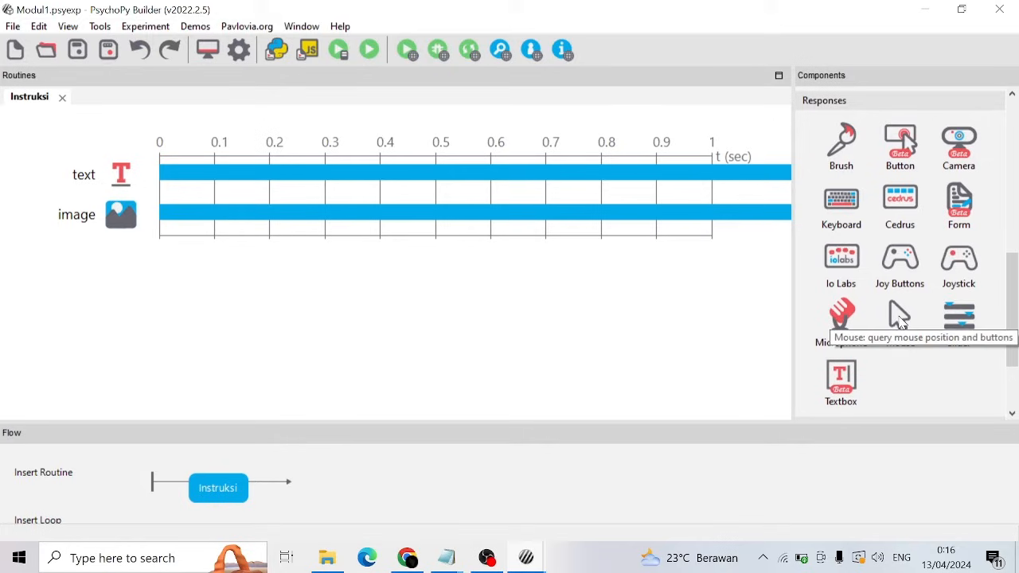
pyautogui.click(900, 319)
pyautogui.click(385, 183)
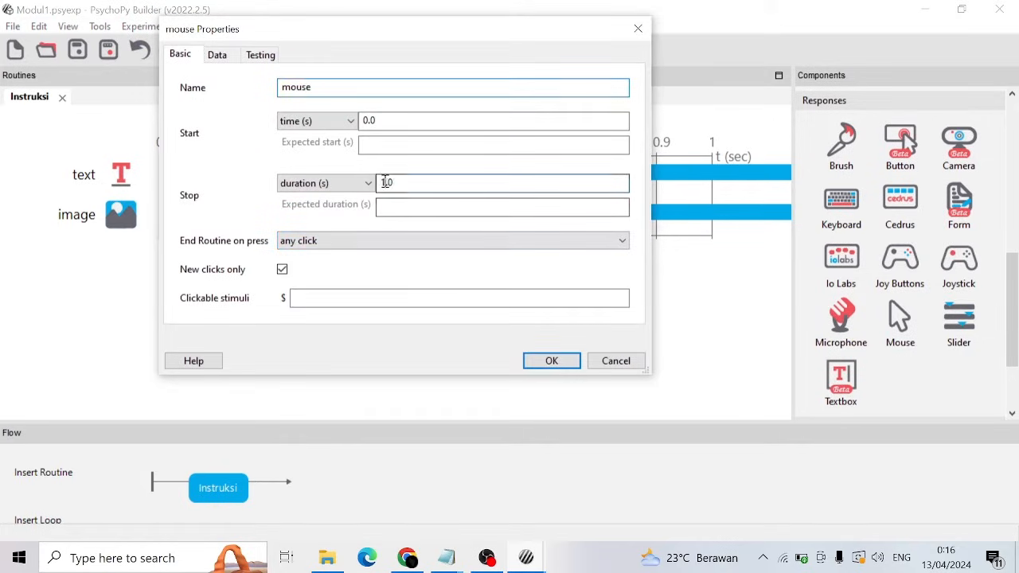
pyautogui.doubleClick(385, 182)
pyautogui.press('BackSpace')
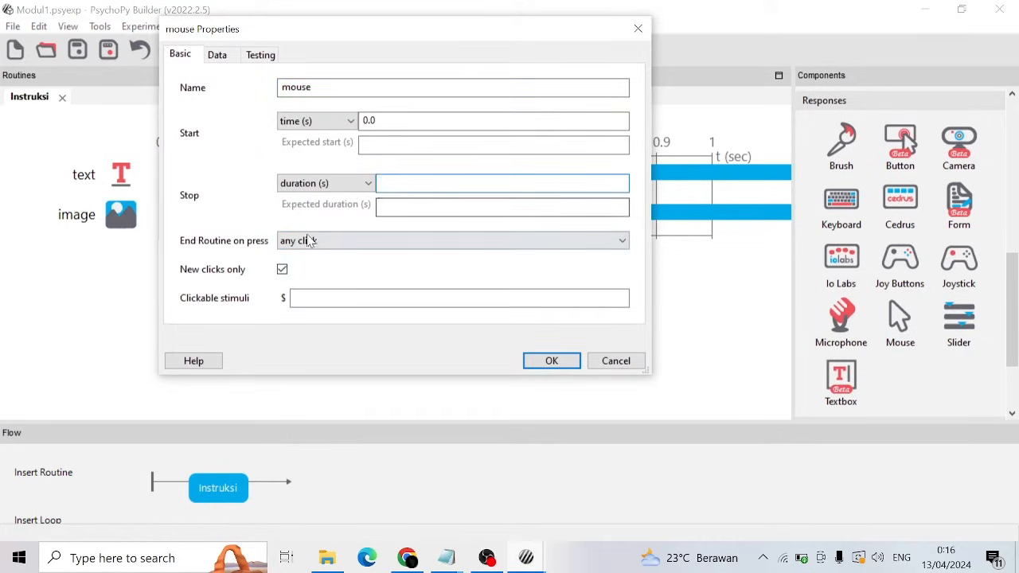
pyautogui.click(546, 360)
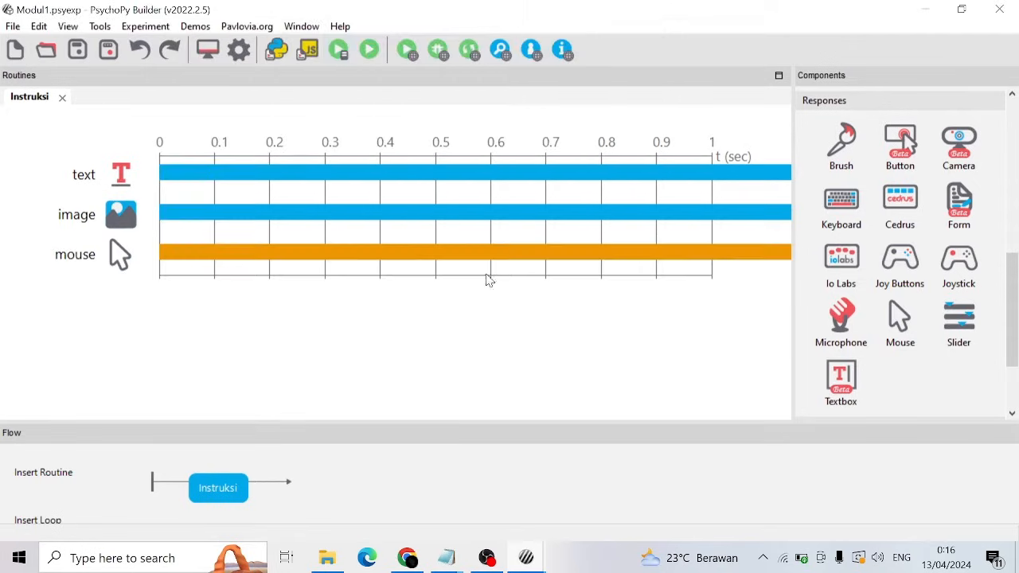
# Run the experiment to check the instruction screen, end it with a mouse response, and minimize the Runner window.
pyautogui.click(368, 50)
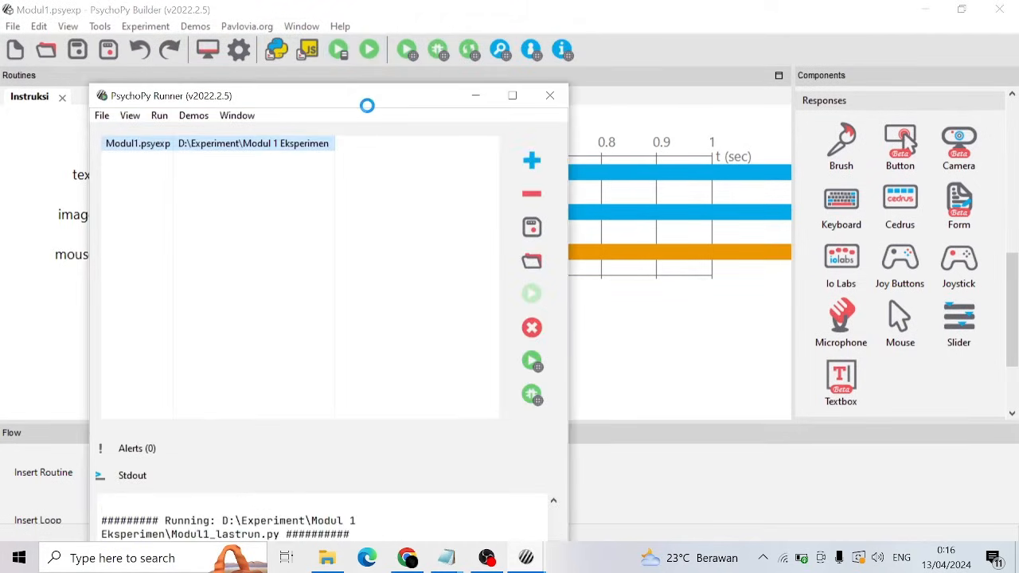
pyautogui.click(437, 243)
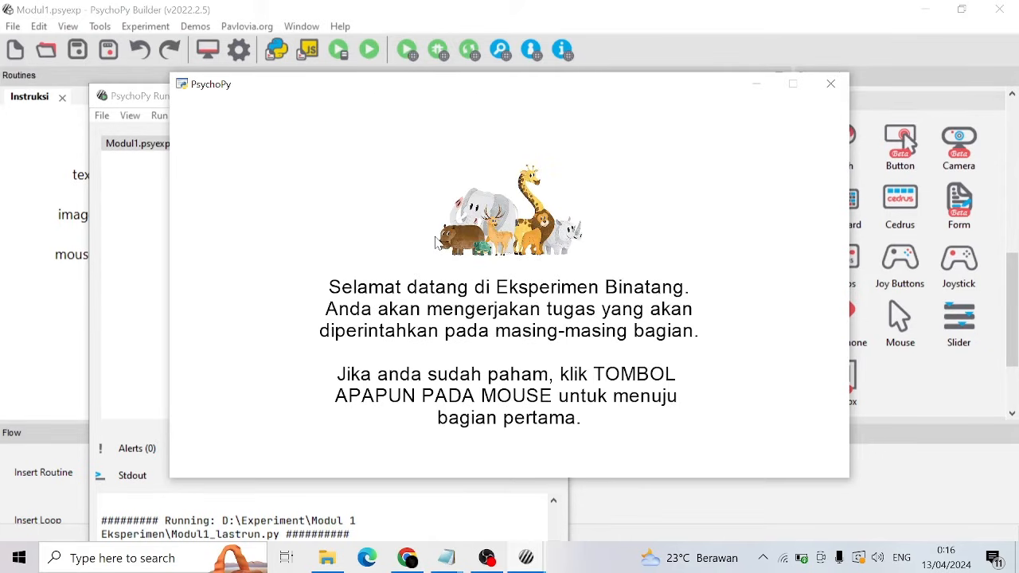
pyautogui.click(590, 351)
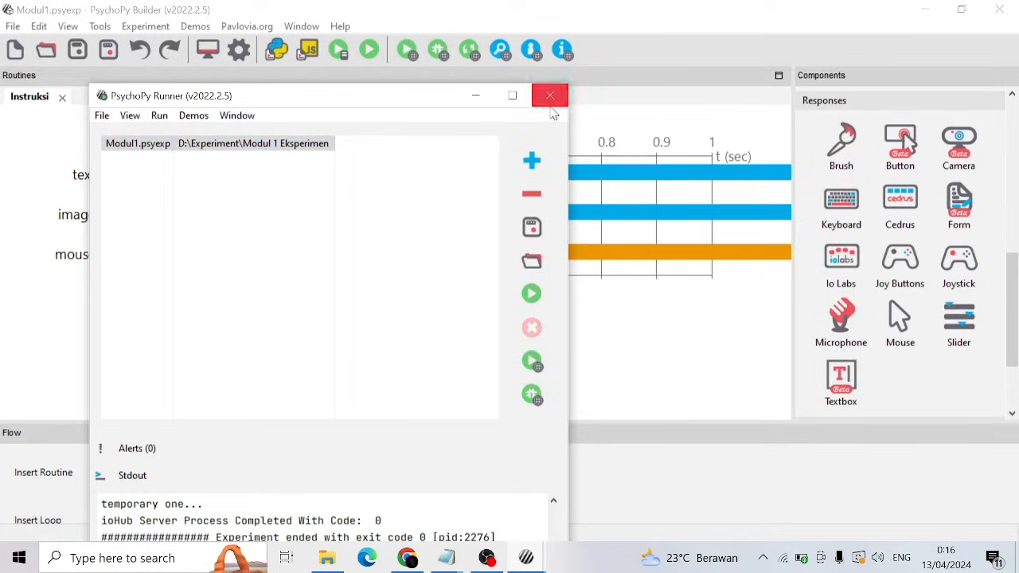
pyautogui.click(476, 96)
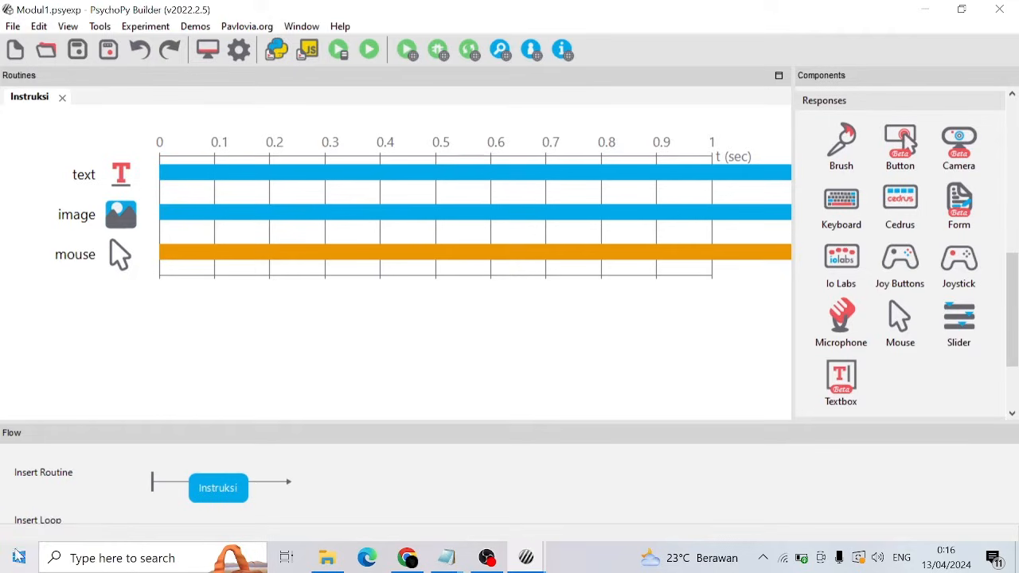
# Insert a new blank routine named R1 into the flow after Instruksi.
pyautogui.click(67, 489)
pyautogui.click(73, 498)
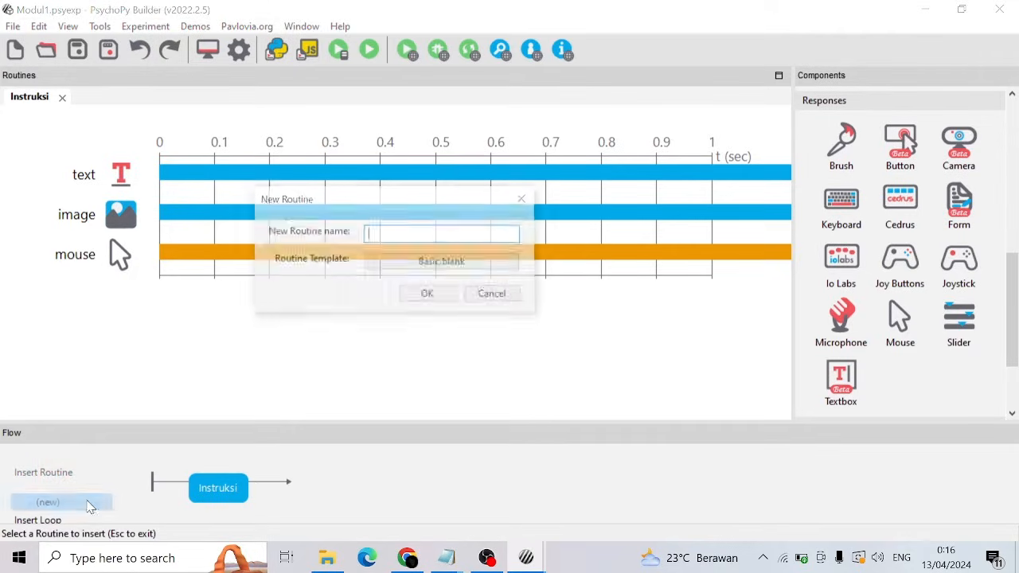
pyautogui.write('R1')
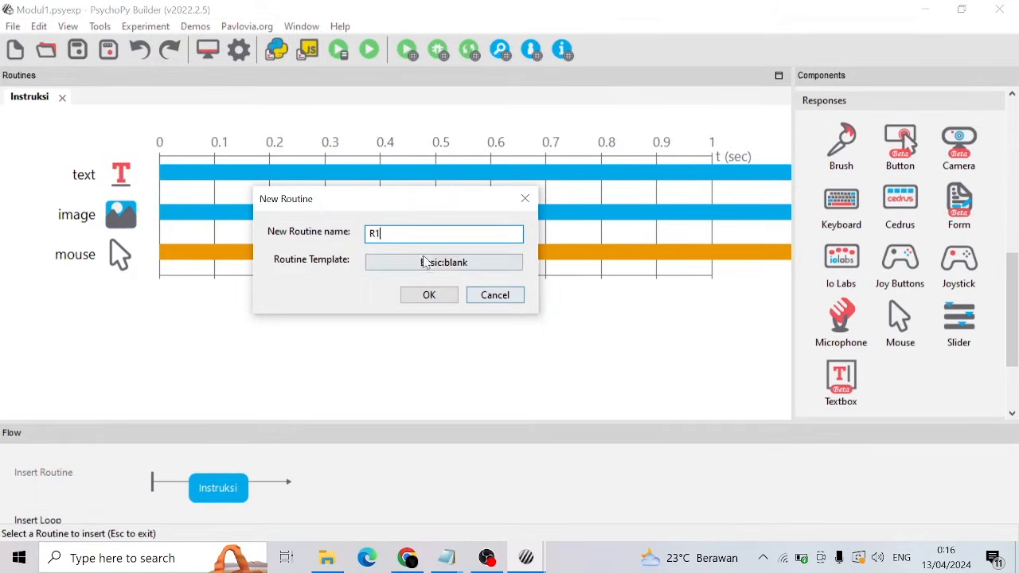
pyautogui.click(423, 293)
pyautogui.click(283, 482)
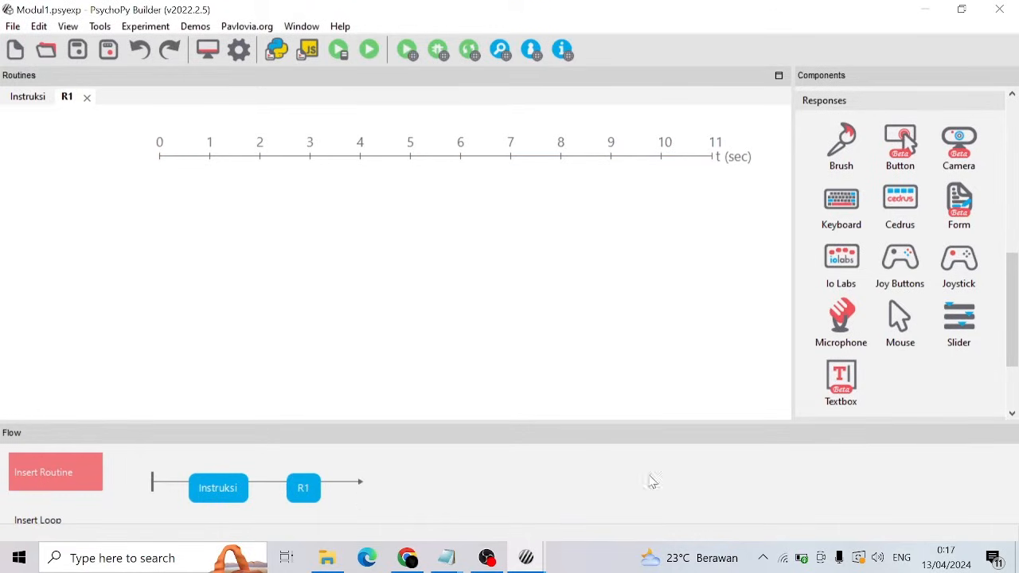
# Add a Text component to R1 and replace its placeholder with the R4 instructions copied from the master file in Notepad.
pyautogui.scroll(3, 895, 319)
pyautogui.scroll(1, 895, 319)
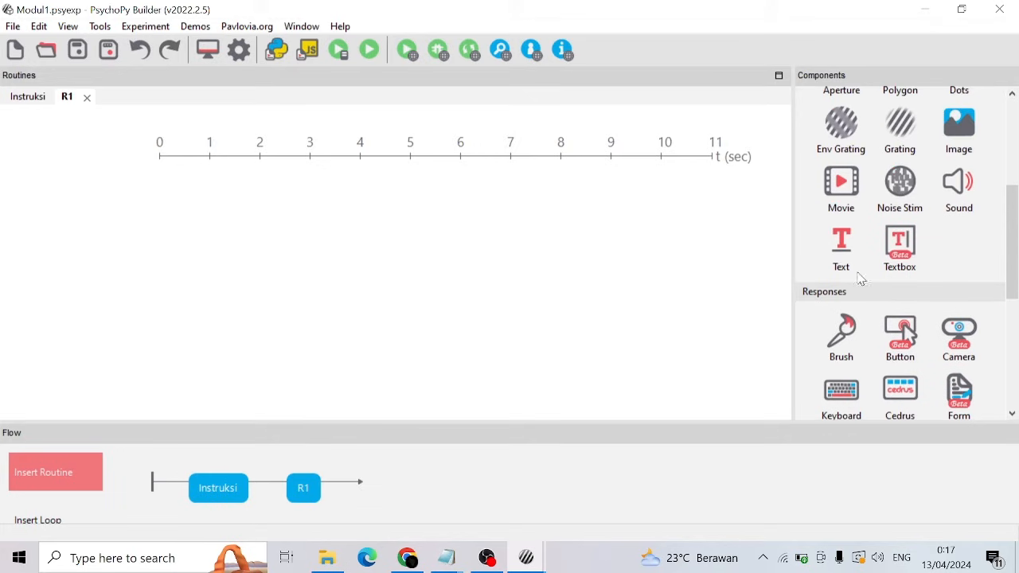
pyautogui.click(846, 248)
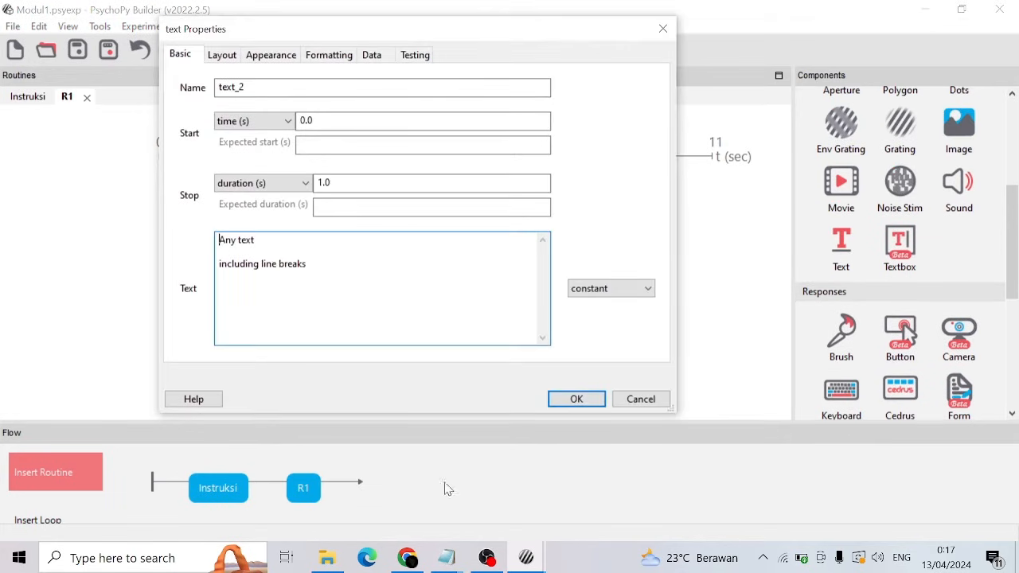
pyautogui.moveTo(446, 557)
pyautogui.click(481, 503)
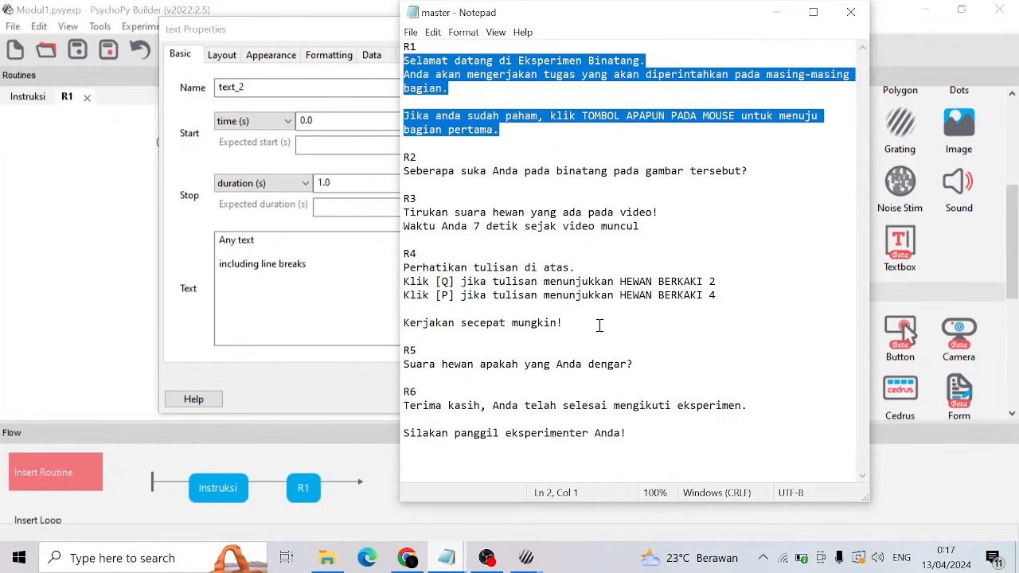
pyautogui.moveTo(599, 325); pyautogui.dragTo(177, 233)
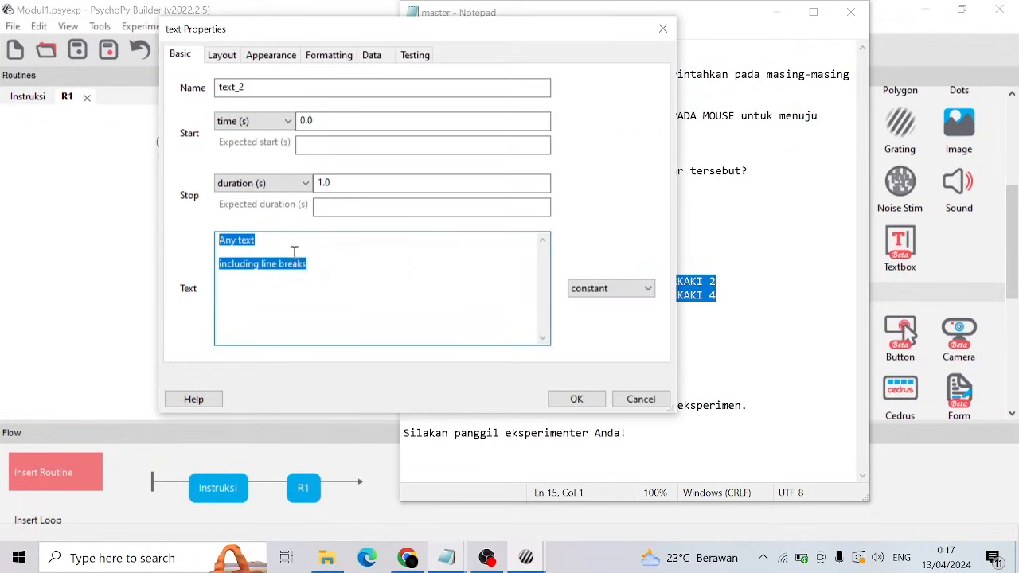
pyautogui.write('Perhatikan tulisan di atas. Klik [Q] jika tulisan menunjukkan HEWAN BERKAKI 2 Klik [P] jika tulisan menunjukkan HEWAN BERKAKI 4  Kerjakan secepat mungkin!')
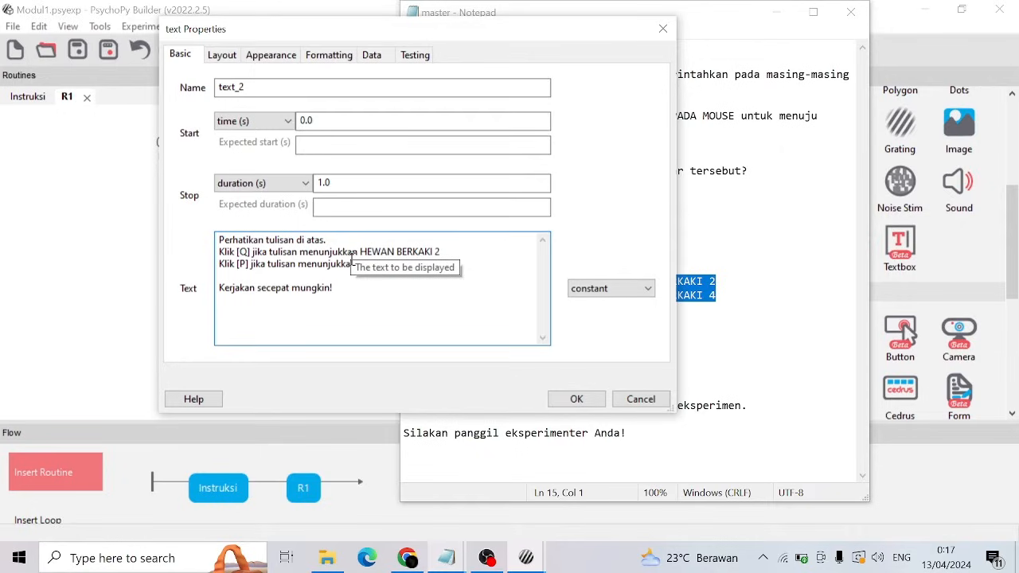
# Clear the R1 instruction text's stop duration and set its position to (0, -0.2).
pyautogui.click(355, 177)
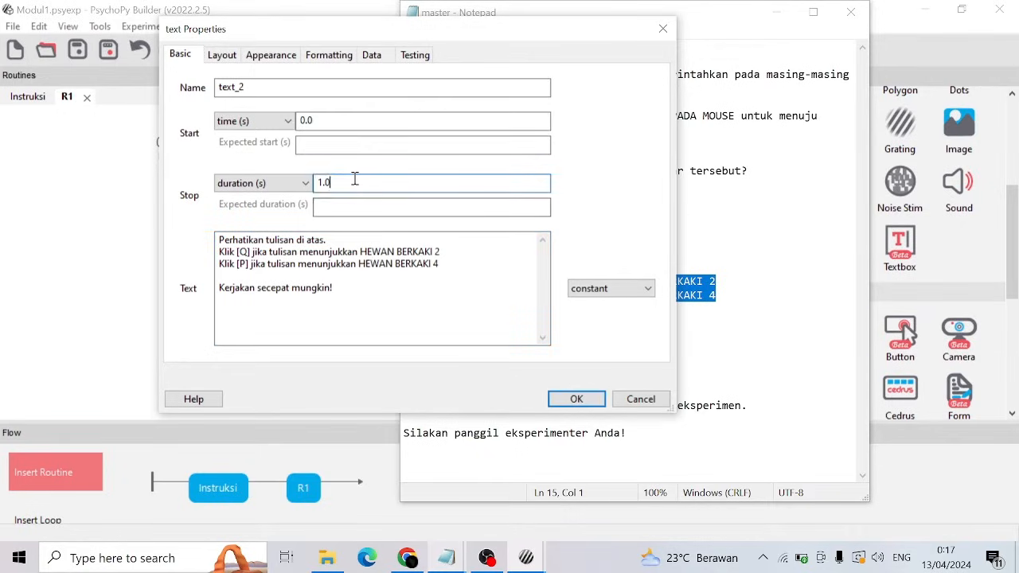
pyautogui.doubleClick(358, 177)
pyautogui.press('BackSpace')
pyautogui.click(233, 57)
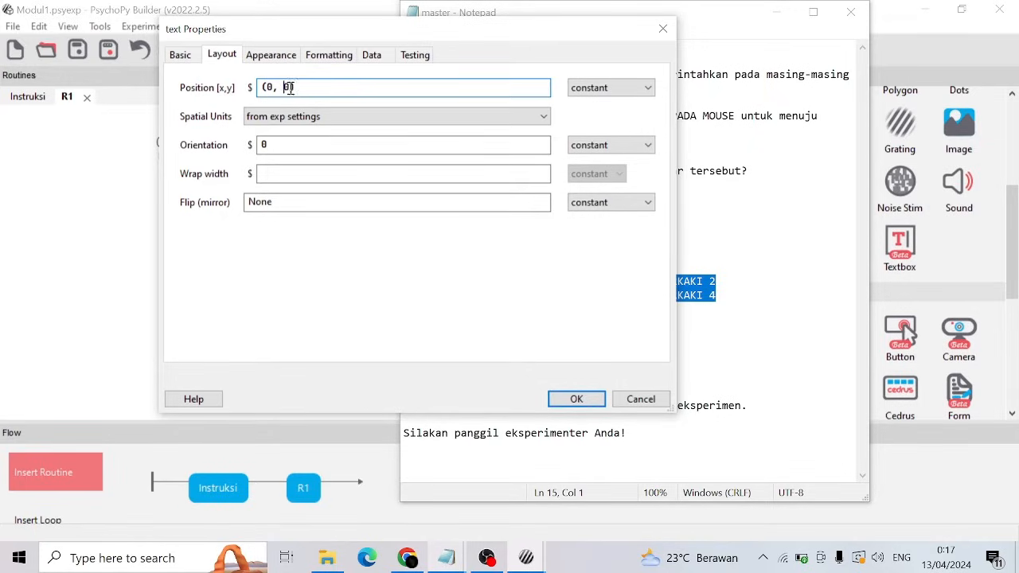
pyautogui.write('-0')
pyautogui.write('.2')
# Set the R1 instruction text's foreground color to black.
pyautogui.click(285, 57)
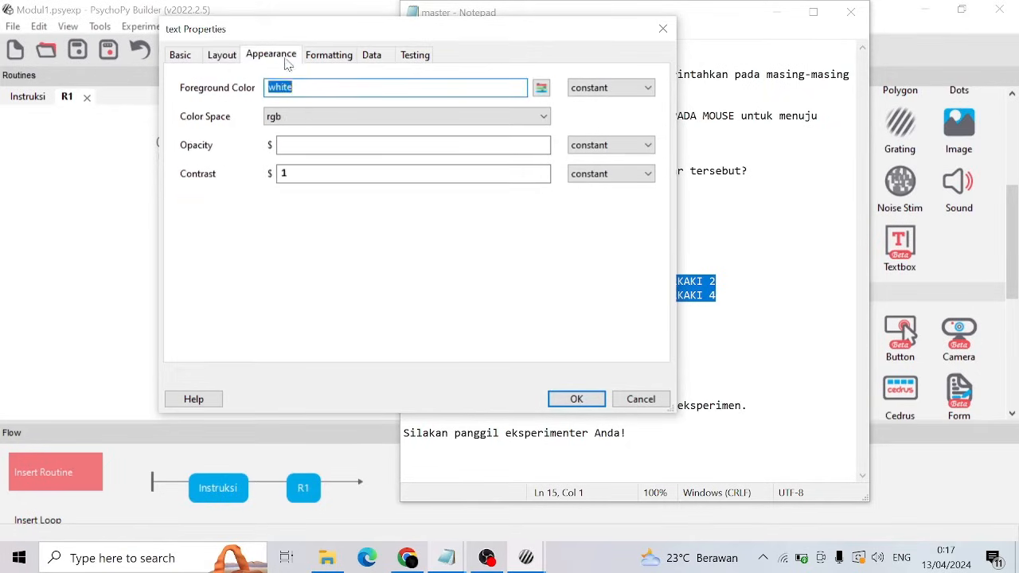
pyautogui.click(541, 87)
pyautogui.moveTo(516, 126); pyautogui.dragTo(517, 136)
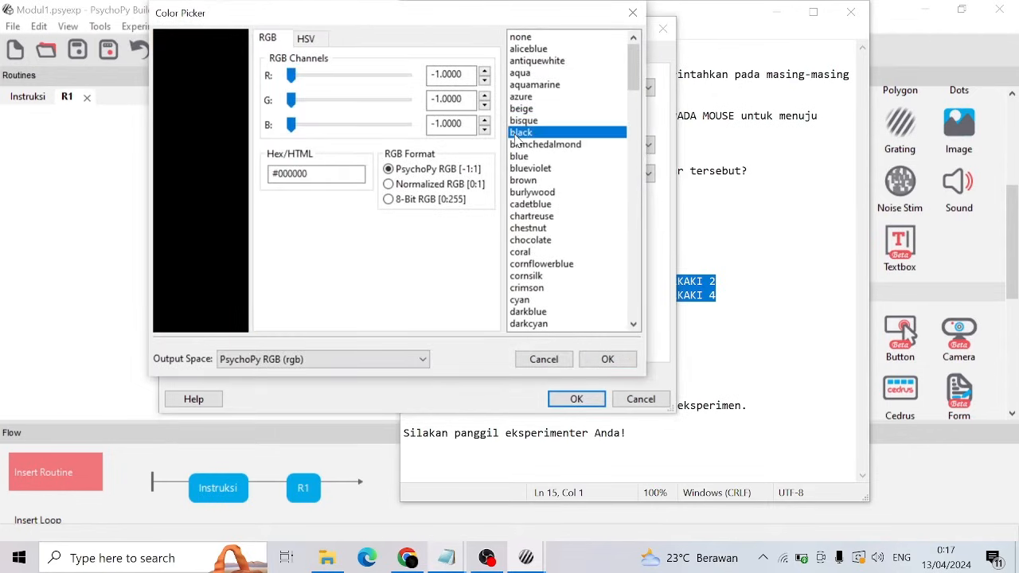
pyautogui.click(608, 359)
# Set the R1 instruction text's letter height to 0.03, recheck its basic settings, and confirm the component.
pyautogui.click(329, 55)
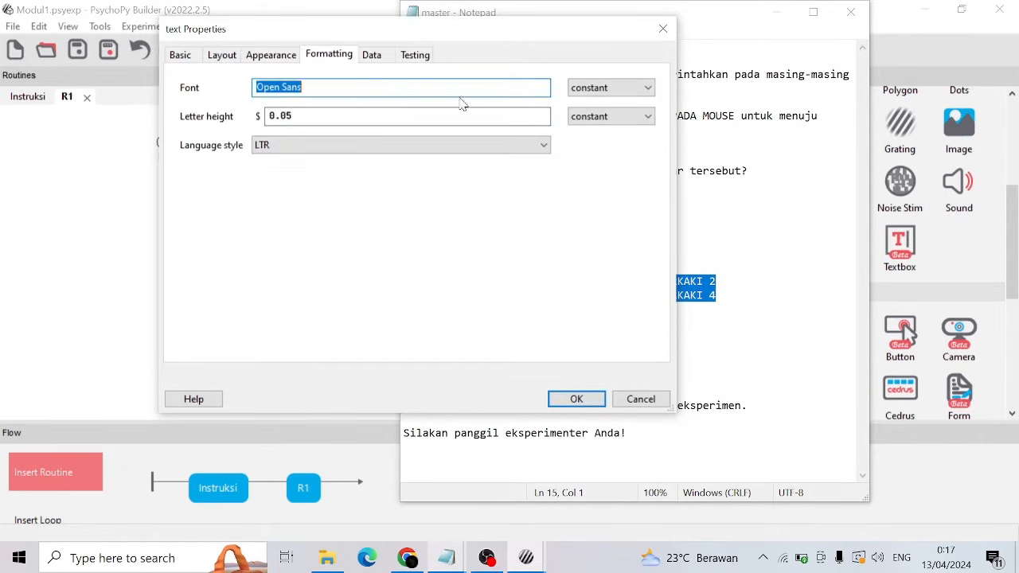
pyautogui.click(482, 117)
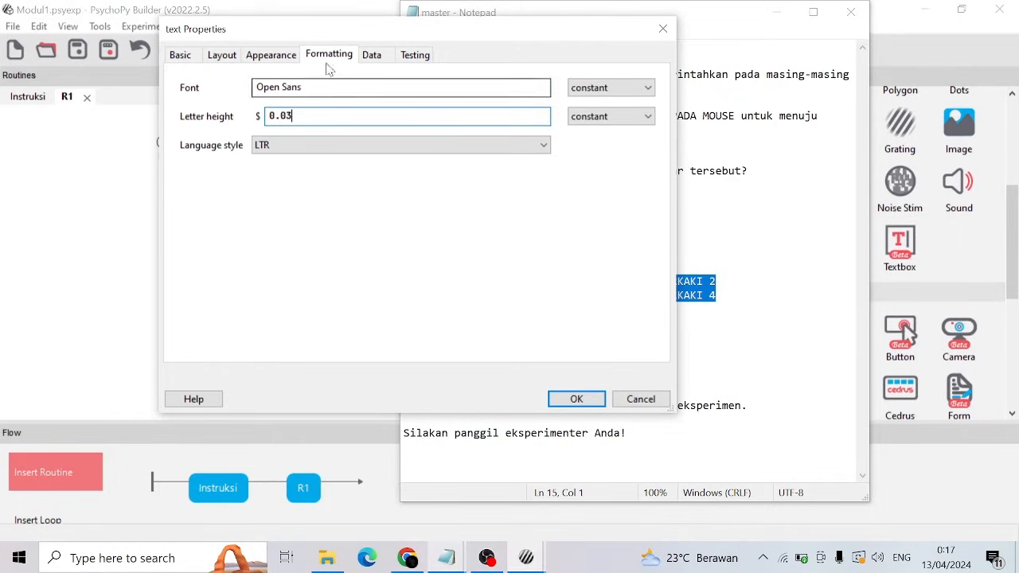
pyautogui.click(222, 54)
pyautogui.click(191, 56)
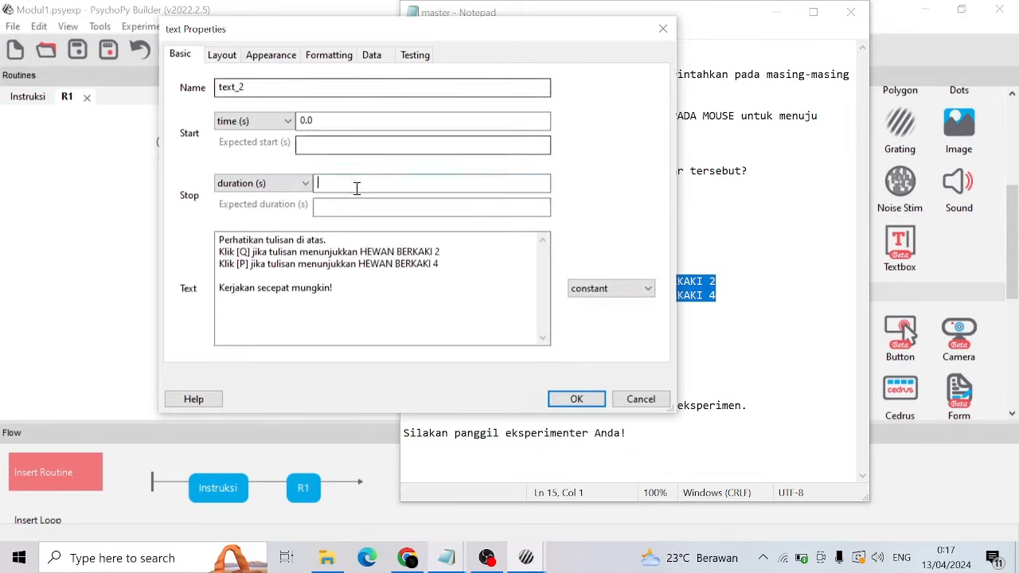
pyautogui.click(587, 399)
pyautogui.click(345, 334)
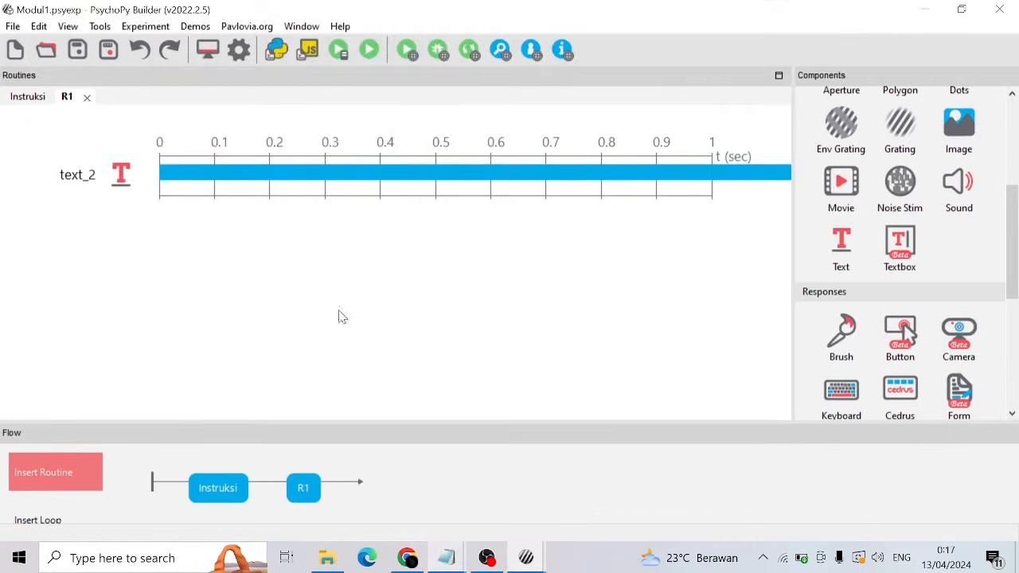
# Add a second Text component to the R1 routine and name it namahewan.
pyautogui.click(842, 249)
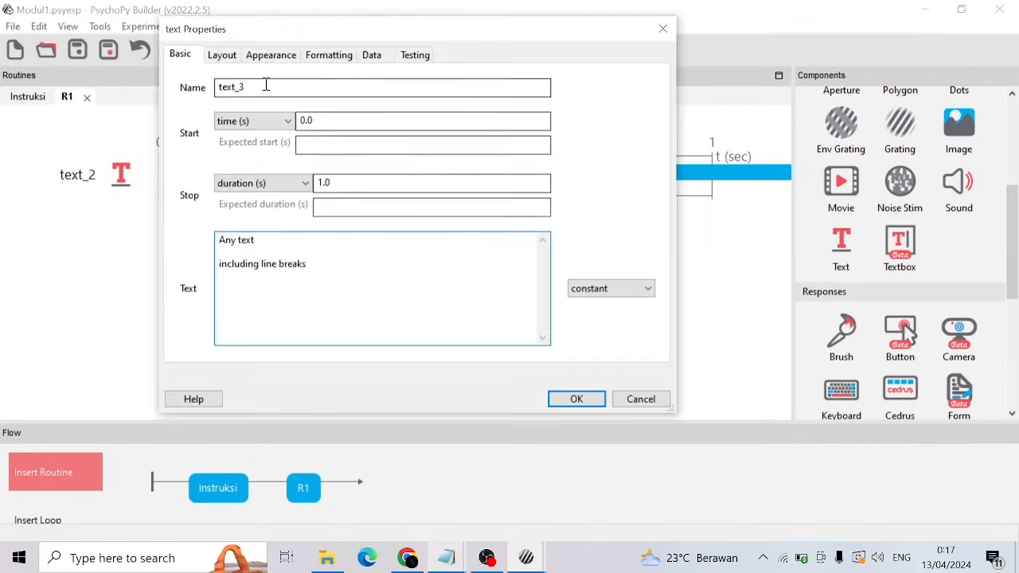
pyautogui.doubleClick(263, 86)
pyautogui.write('s')
pyautogui.press('BackSpace')
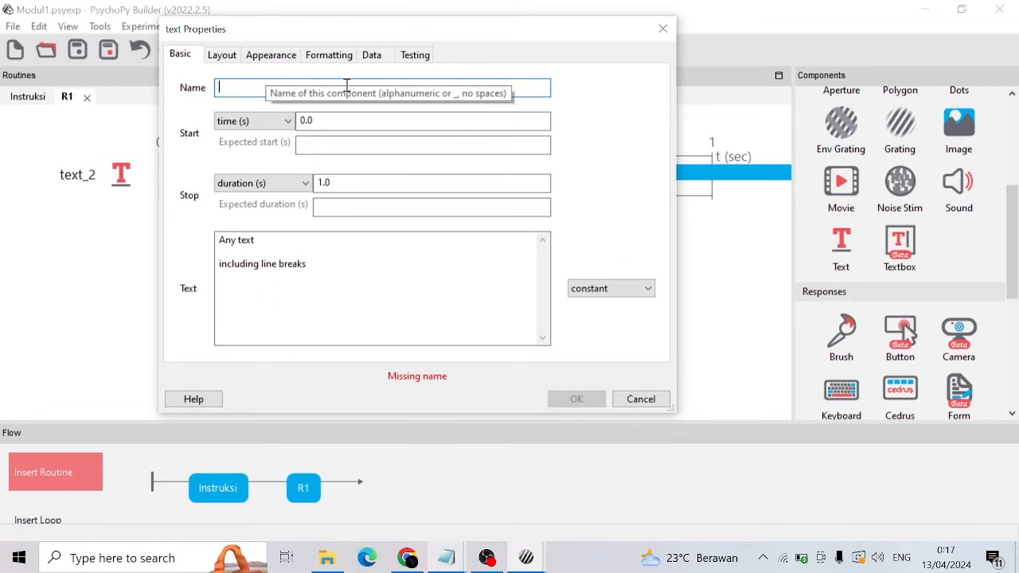
pyautogui.write('namahewa')
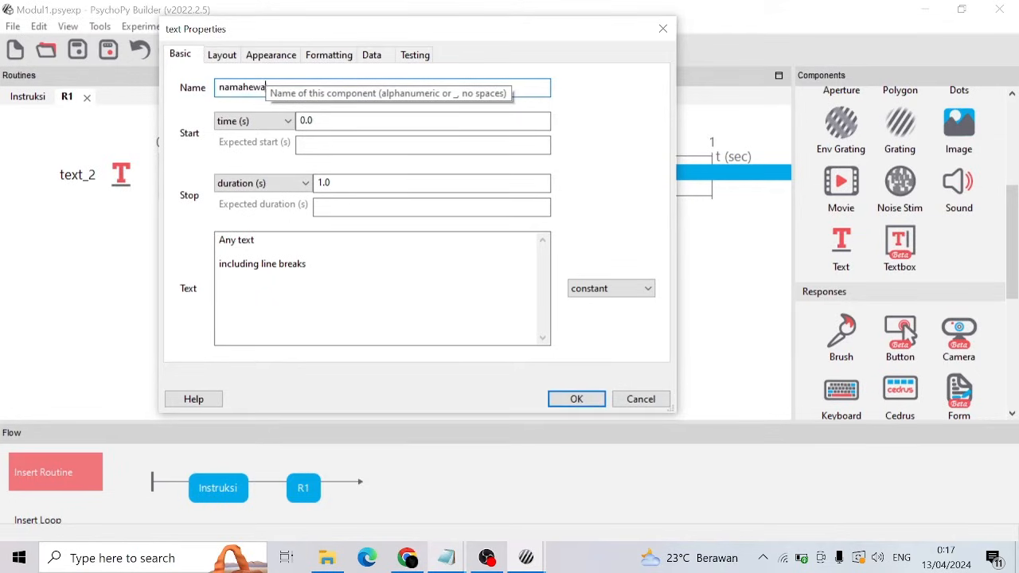
pyautogui.write('n')
# Clear the namahewan component's stop duration and replace its placeholder text with BEBEK.
pyautogui.doubleClick(346, 184)
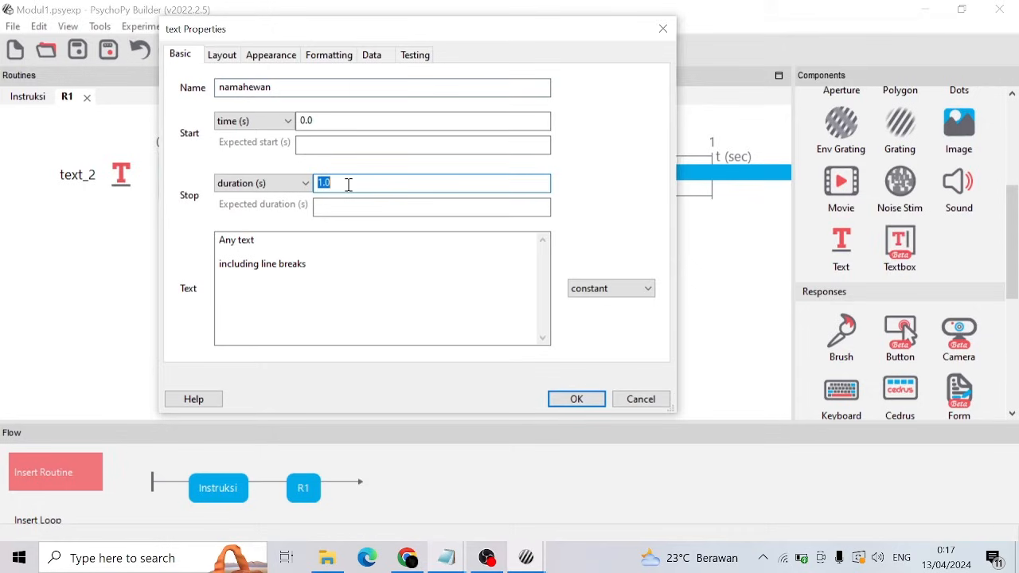
pyautogui.moveTo(310, 264); pyautogui.dragTo(250, 263)
pyautogui.write('BEBEK')
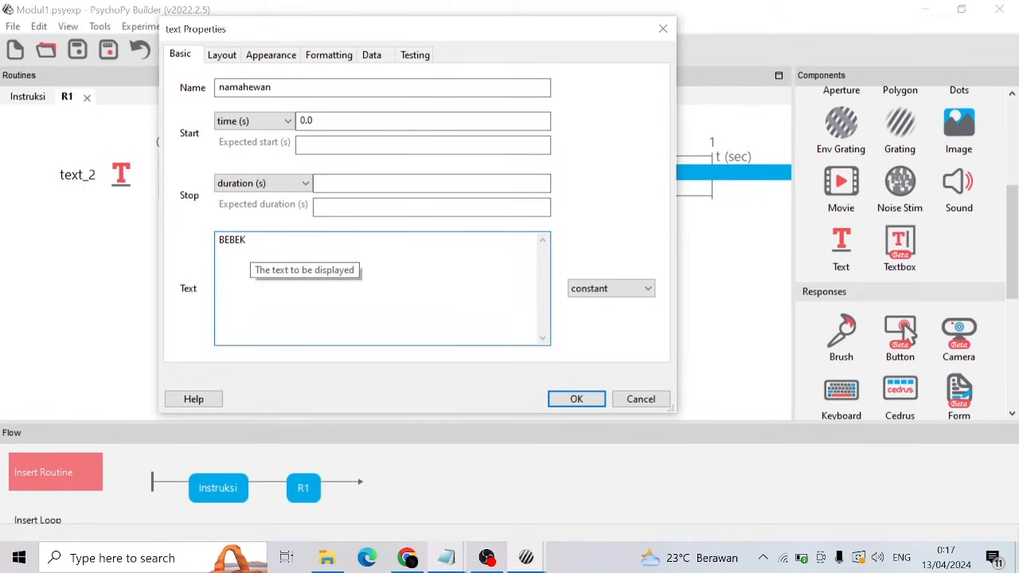
# Set the namahewan text's position to (0, 0.2) and its foreground color to red.
pyautogui.click(232, 57)
pyautogui.click(287, 89)
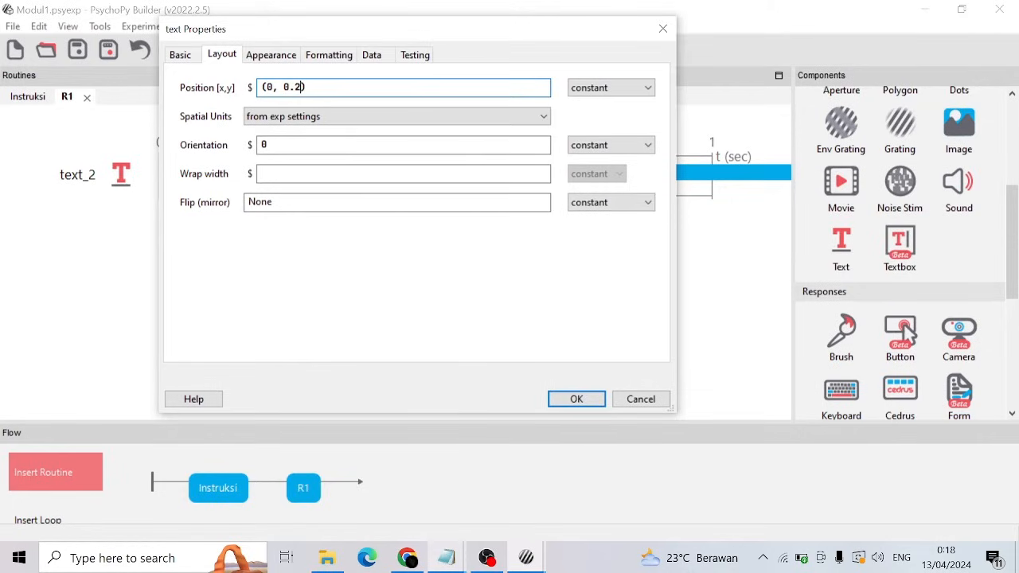
pyautogui.click(271, 55)
pyautogui.click(540, 88)
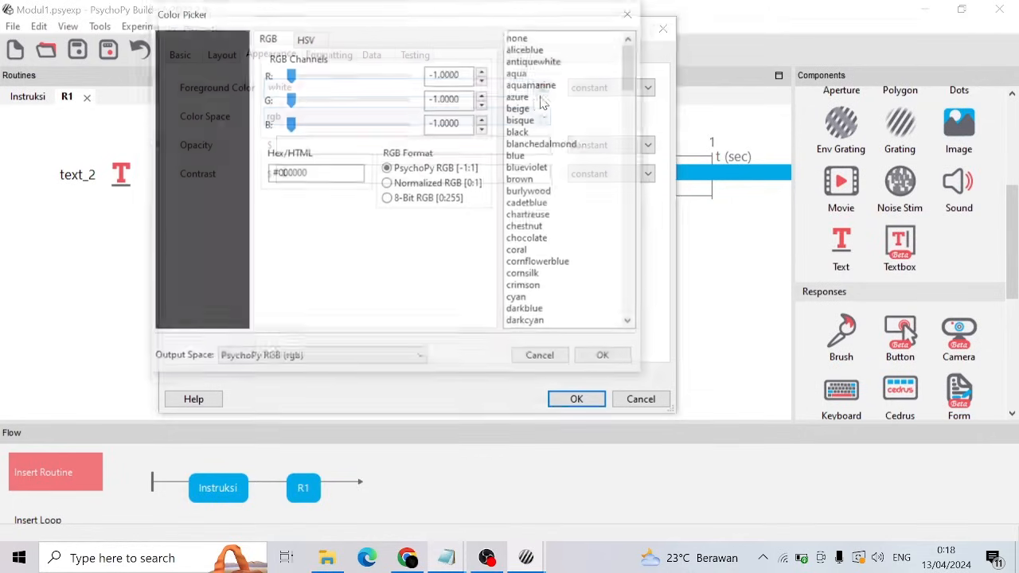
pyautogui.scroll(-13, 545, 277)
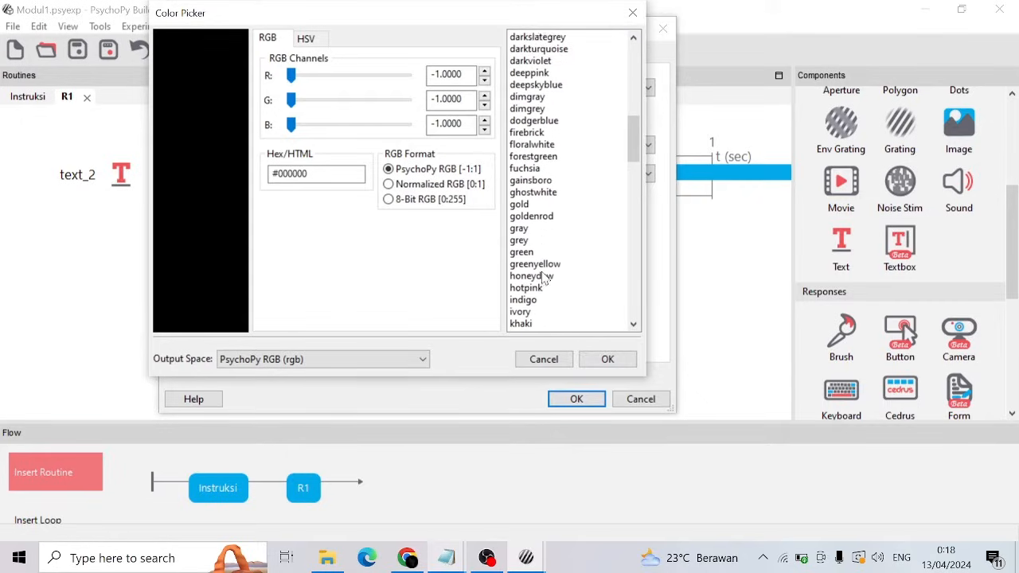
pyautogui.scroll(-9, 545, 277)
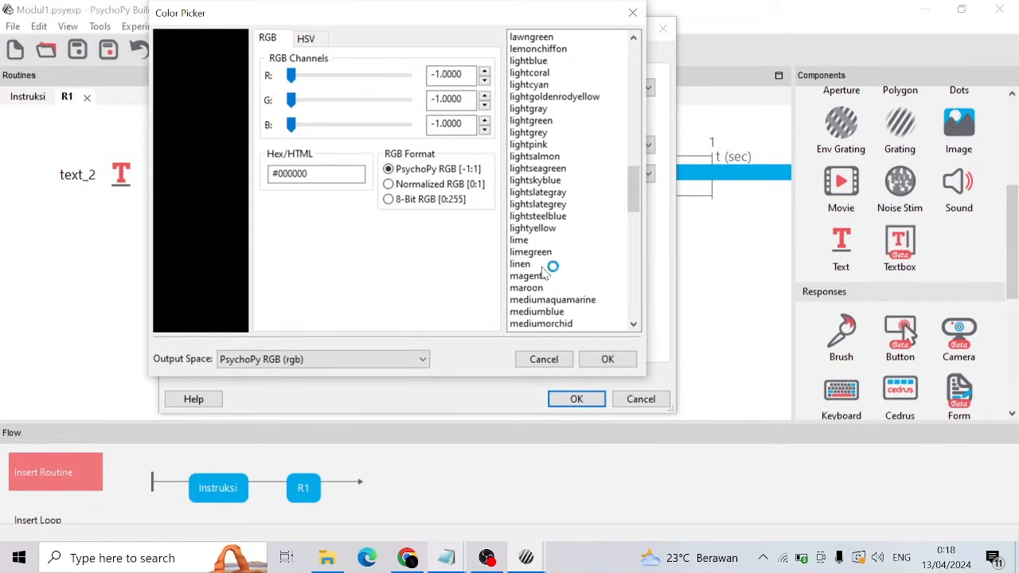
pyautogui.scroll(-7, 549, 273)
pyautogui.scroll(3, 550, 271)
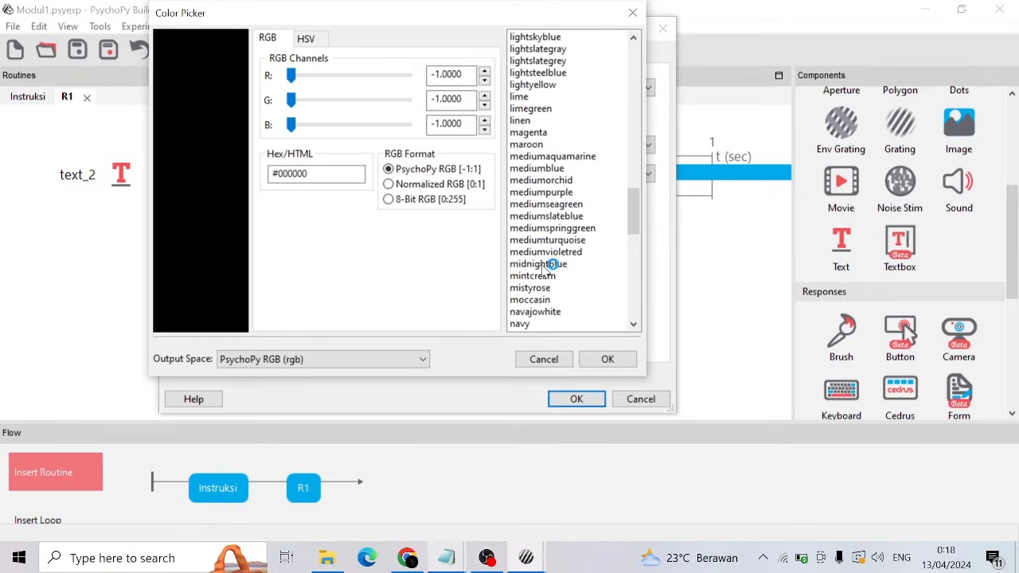
pyautogui.scroll(-7, 550, 267)
pyautogui.click(518, 287)
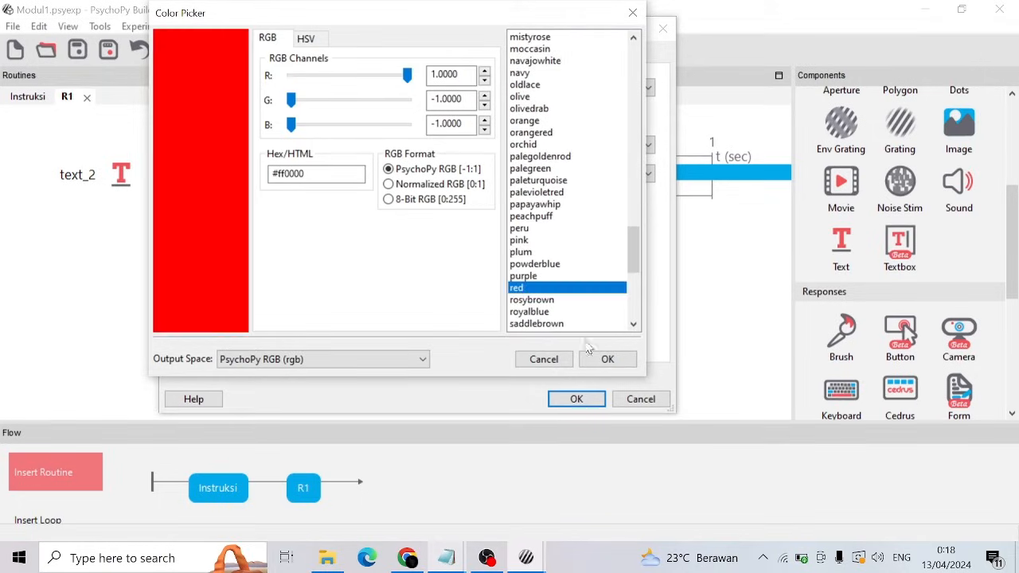
pyautogui.click(605, 359)
# Edit the namahewan text's letter height and confirm the component.
pyautogui.click(329, 55)
pyautogui.click(294, 117)
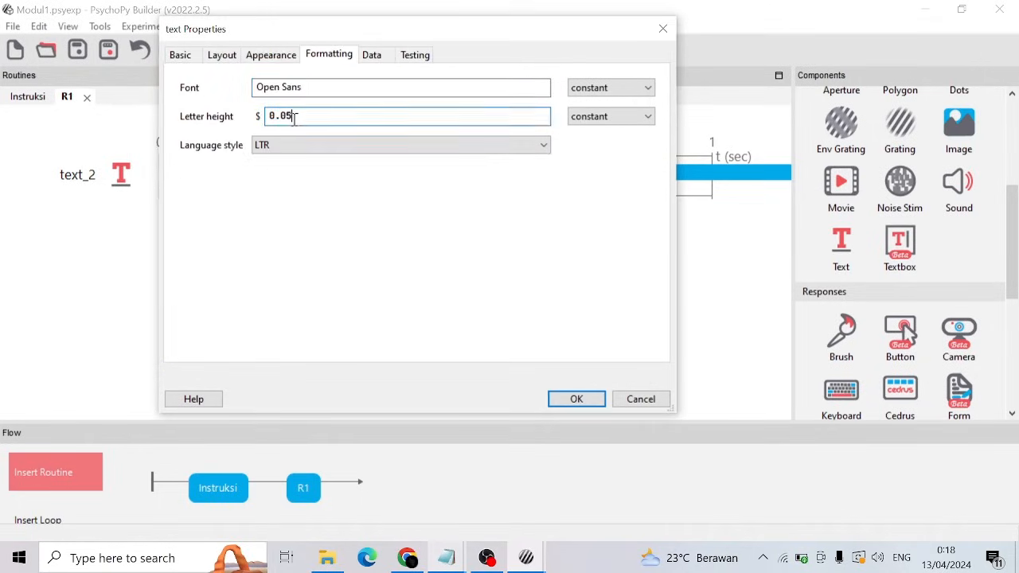
pyautogui.press('BackSpace')
pyautogui.click(575, 399)
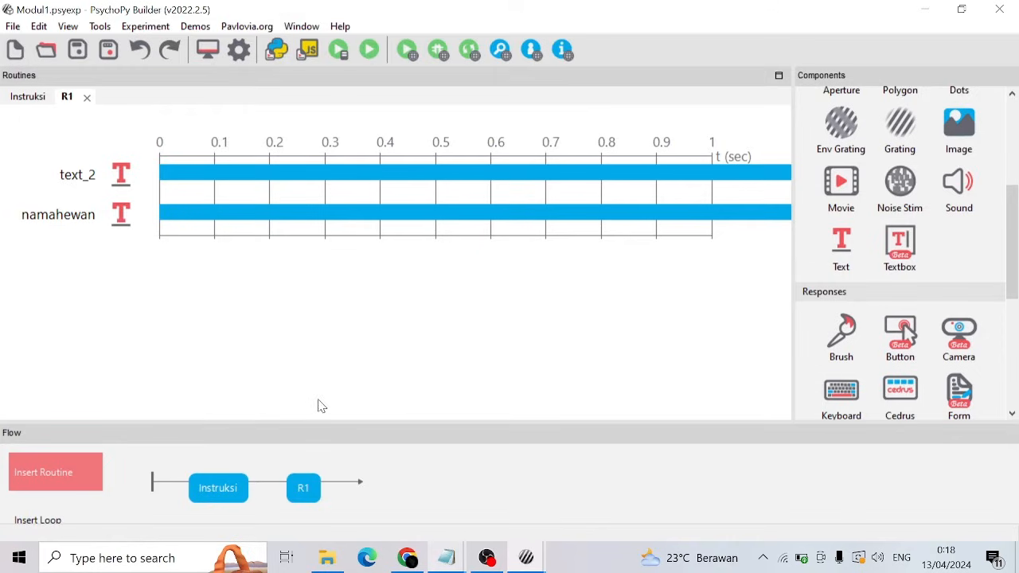
# Switch to File Explorer and create an Excel worksheet named StimText in the Modul 1 Eksperimen folder.
pyautogui.moveTo(333, 559)
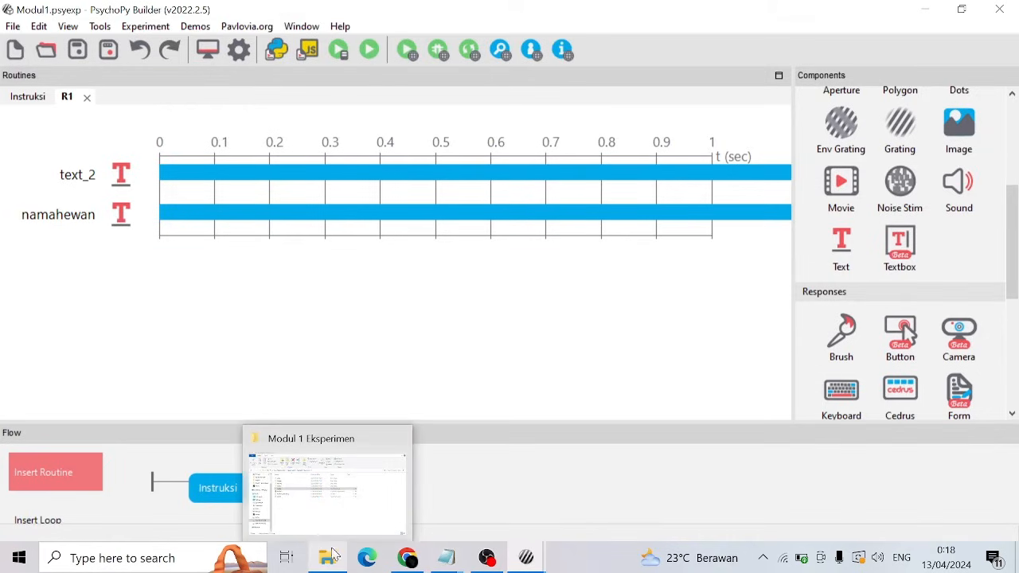
pyautogui.click(335, 516)
pyautogui.rightClick(282, 404)
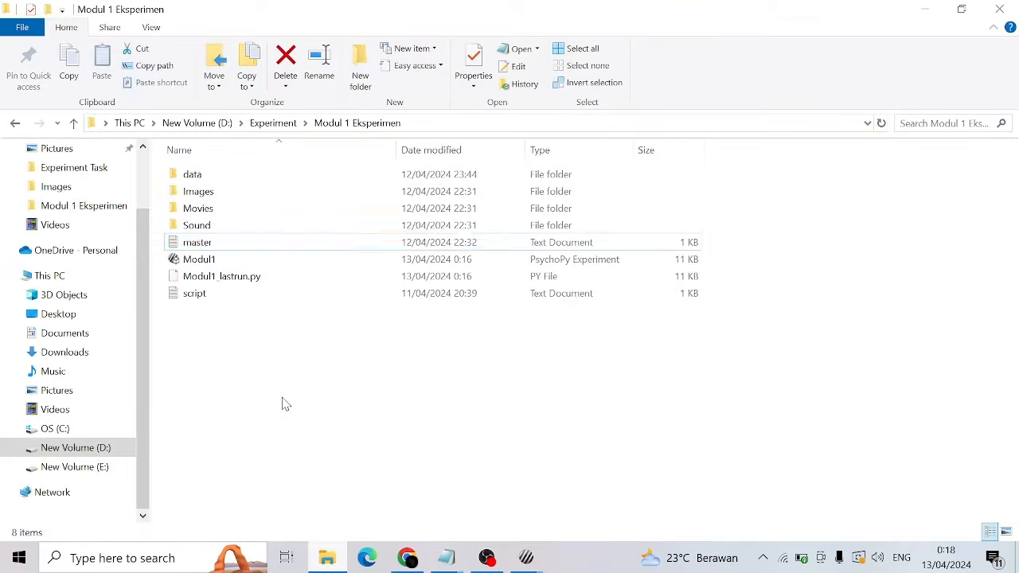
pyautogui.moveTo(320, 373)
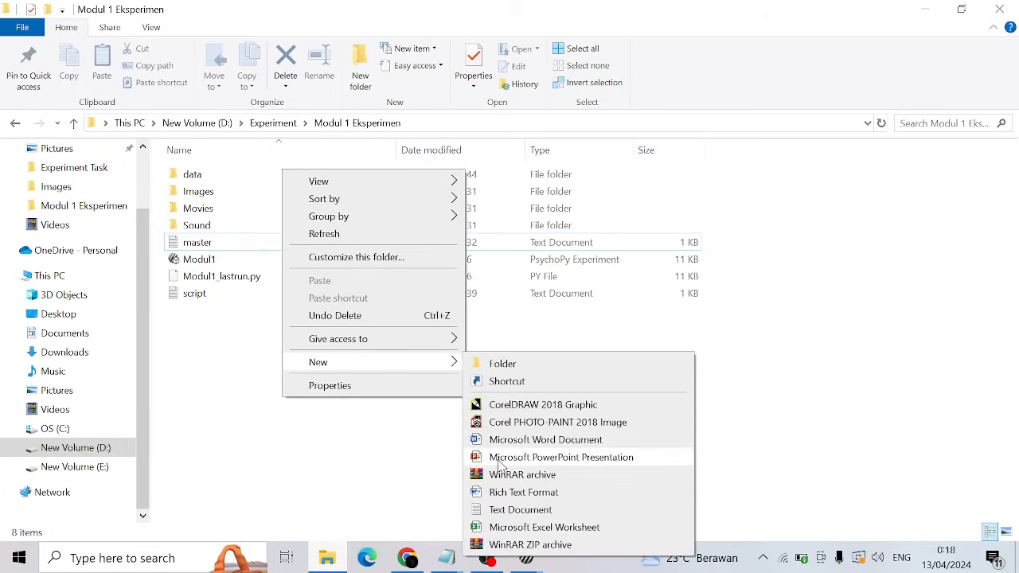
pyautogui.click(506, 527)
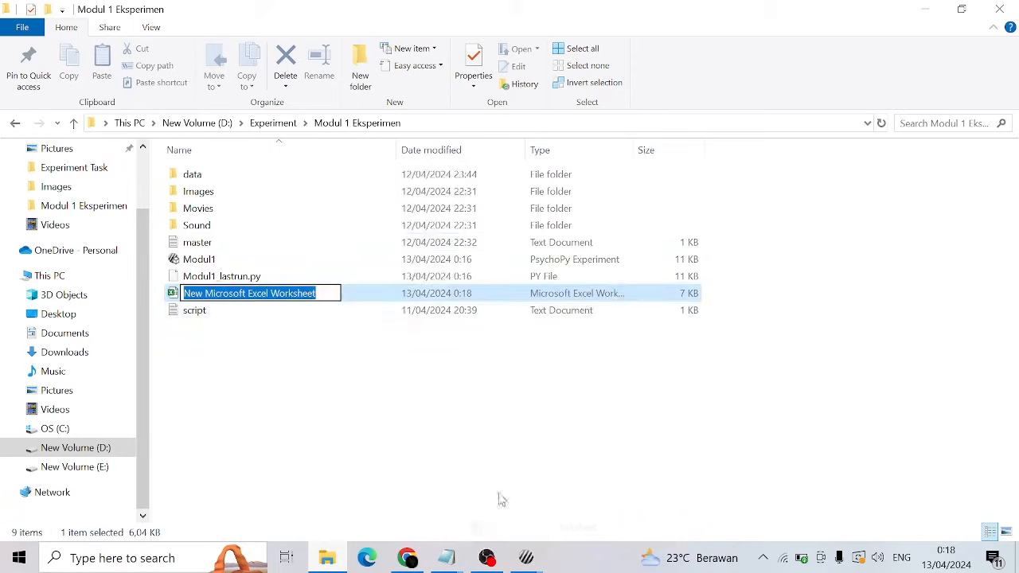
pyautogui.write('S')
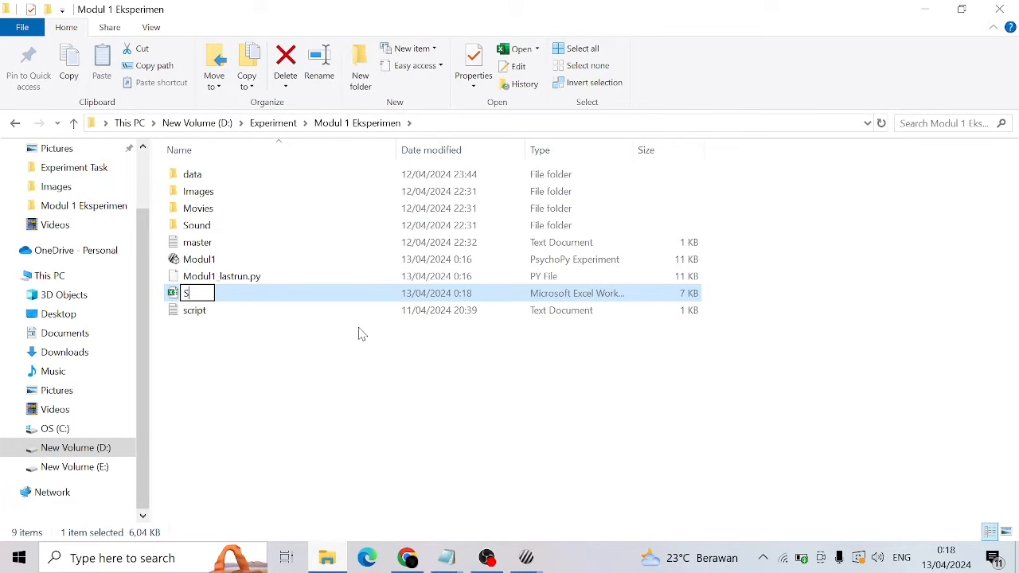
pyautogui.write('timText')
pyautogui.press('Return')
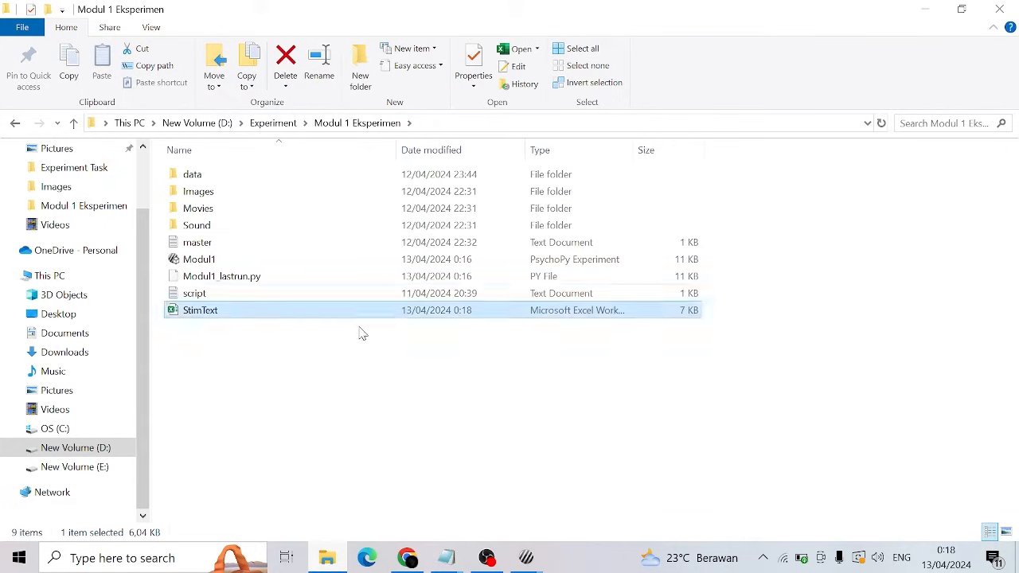
# Open the StimText workbook in Excel and enter the column header Text in cell A1.
pyautogui.doubleClick(356, 312)
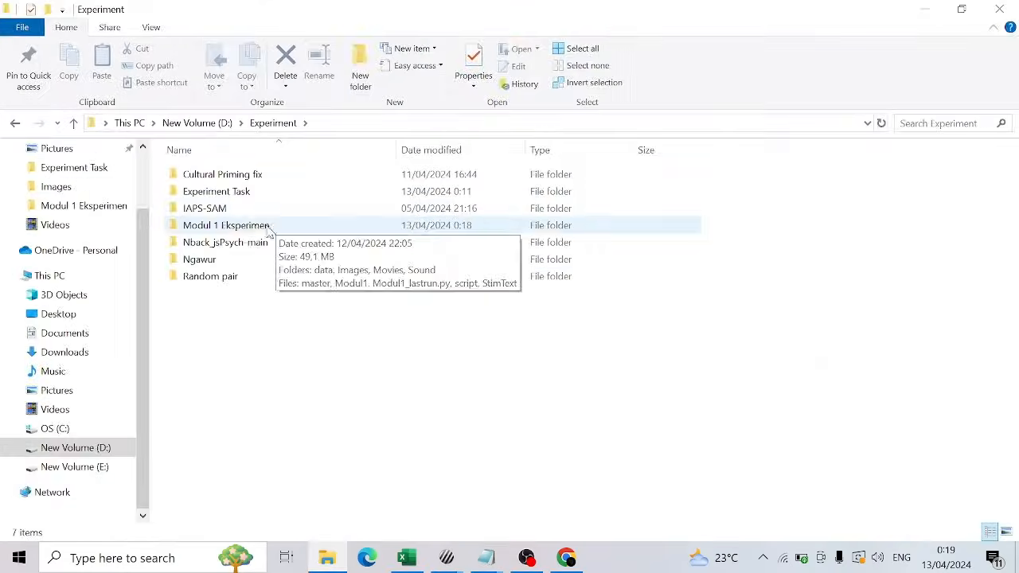
pyautogui.doubleClick(262, 226)
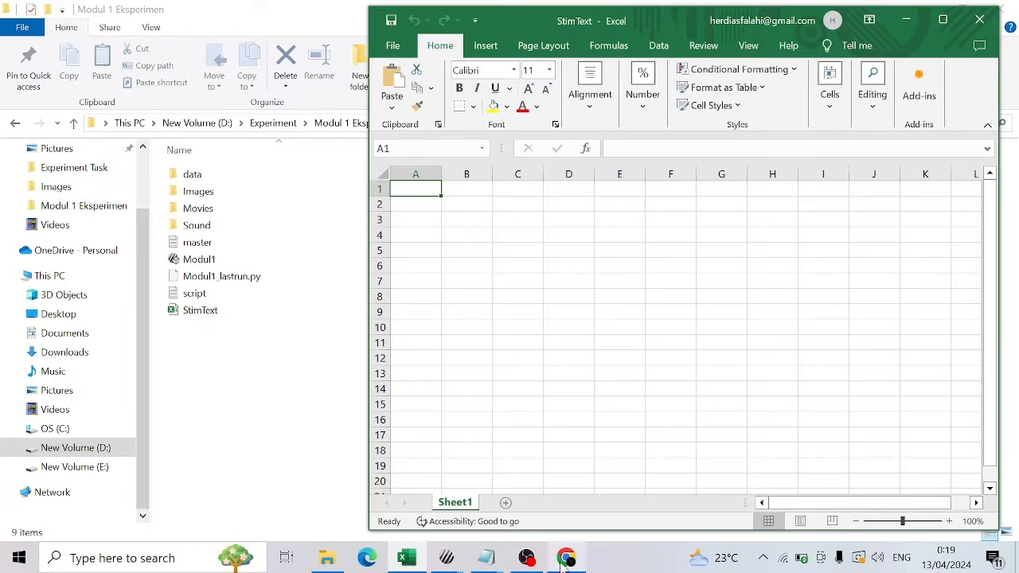
pyautogui.write('Text')
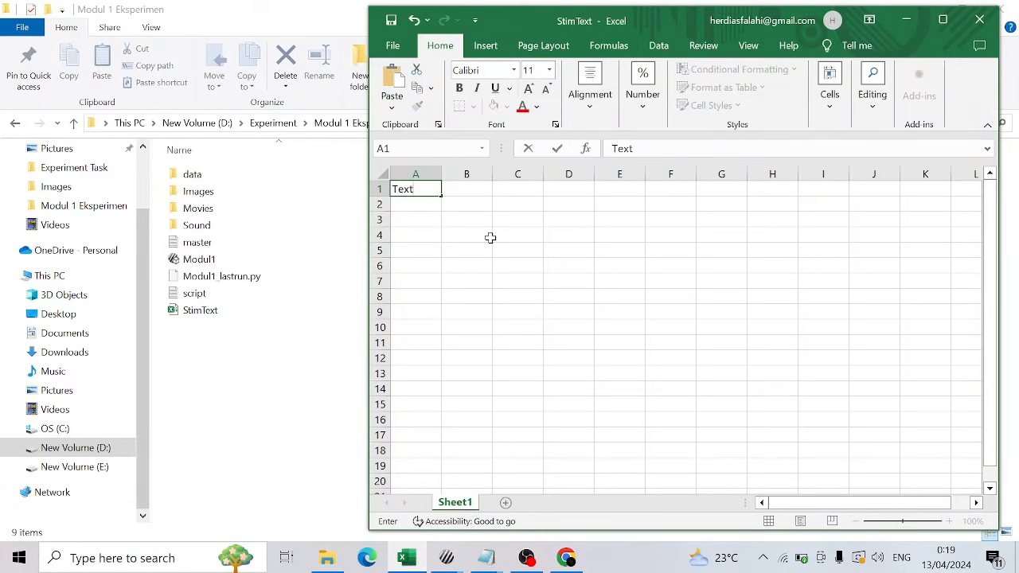
# List BEBEK, AYAM, HARIMAU, KAMBING and SAPI in cells A2 to A6, then save and close the workbook.
pyautogui.click(422, 203)
pyautogui.write('BEBEK')
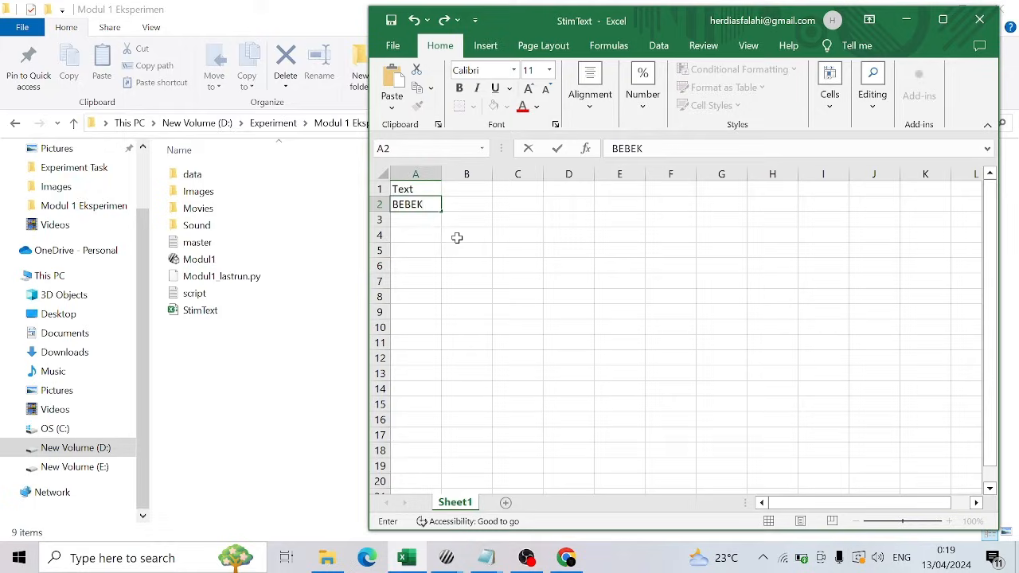
pyautogui.press('Return')
pyautogui.write('AYAM')
pyautogui.press('Return')
pyautogui.write('HARIMAU')
pyautogui.press('Return')
pyautogui.write('KAMBING')
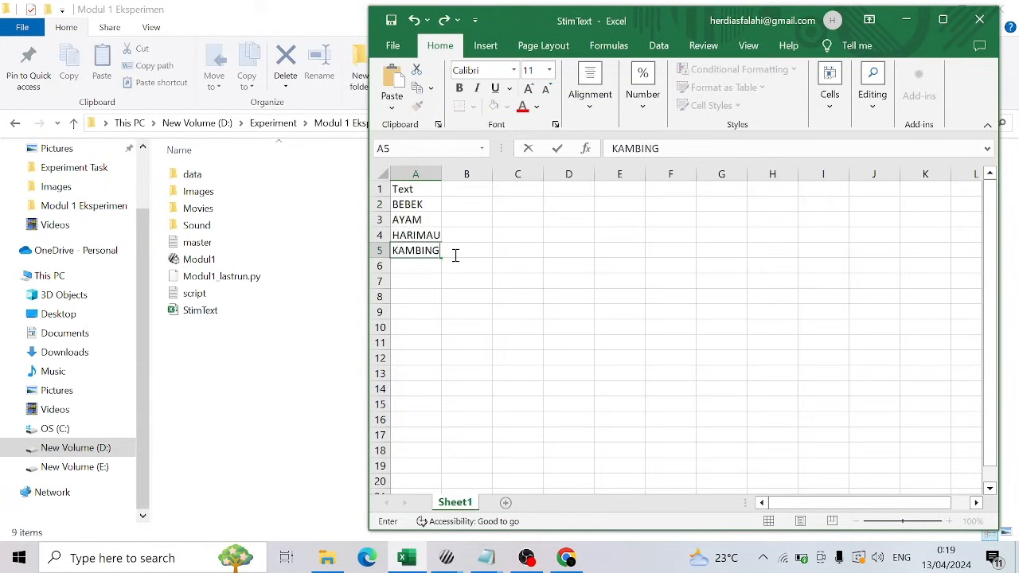
pyautogui.press('Return')
pyautogui.write('SAPI')
pyautogui.hotkey('ctrl', 'Return')
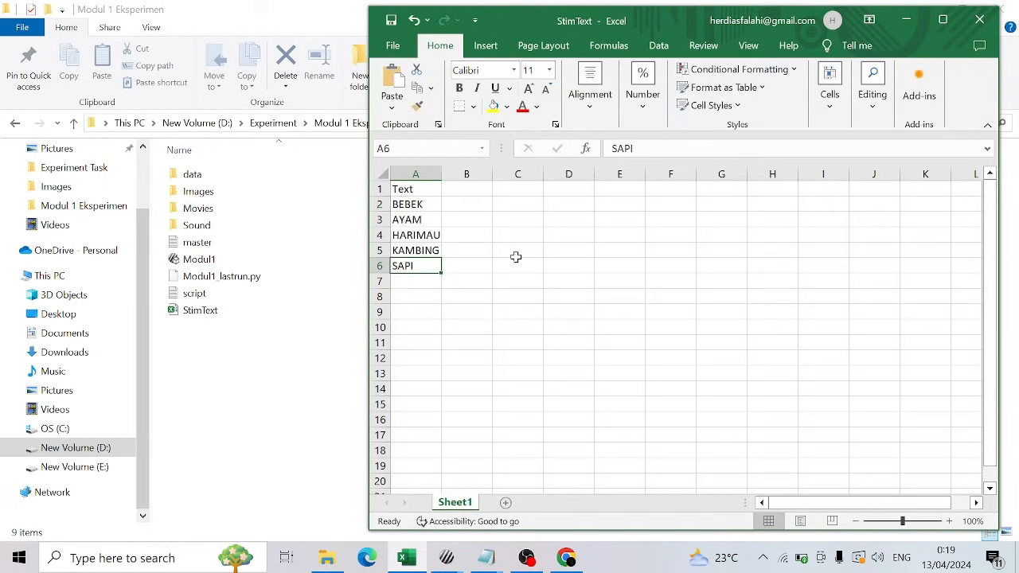
pyautogui.click(980, 19)
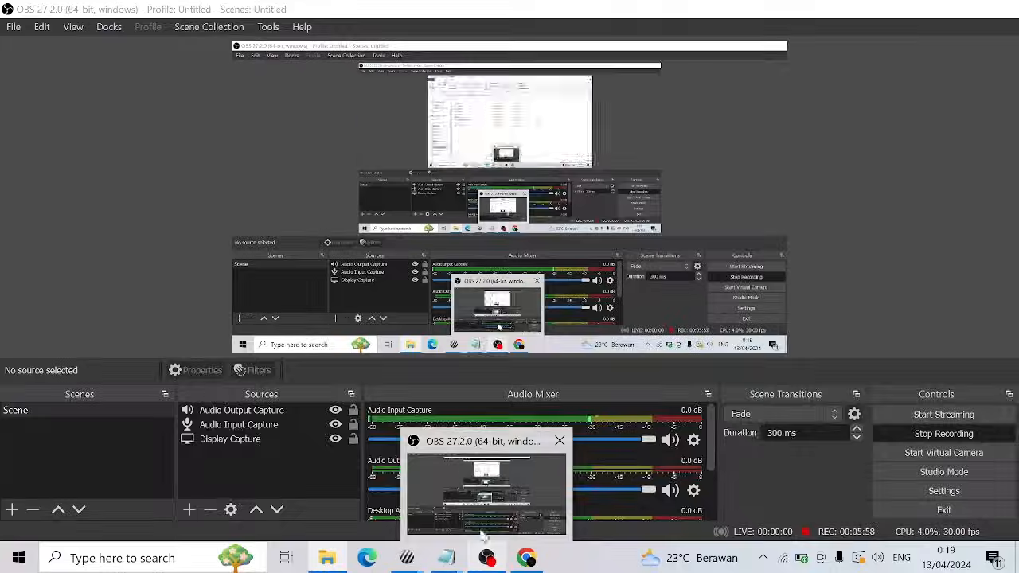
# Switch back to PsychoPy Builder and insert a loop around the R1 routine in the flow.
pyautogui.moveTo(446, 558)
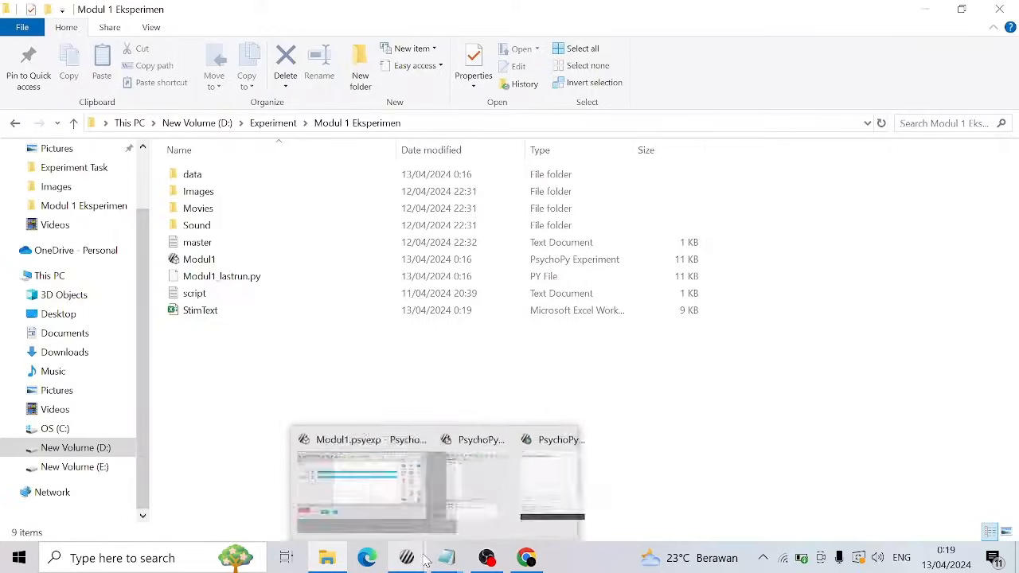
pyautogui.click(446, 494)
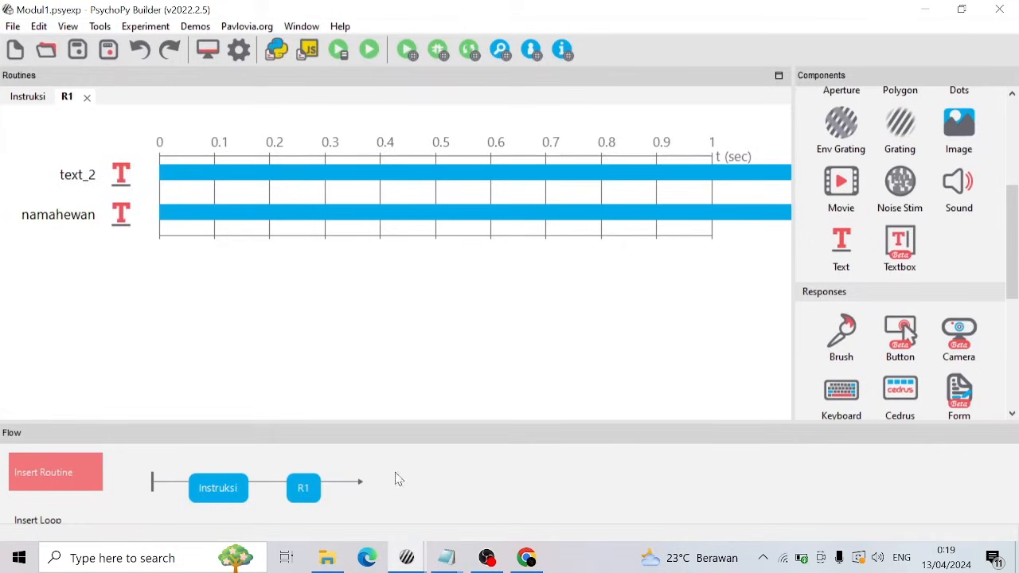
pyautogui.click(94, 512)
pyautogui.click(333, 487)
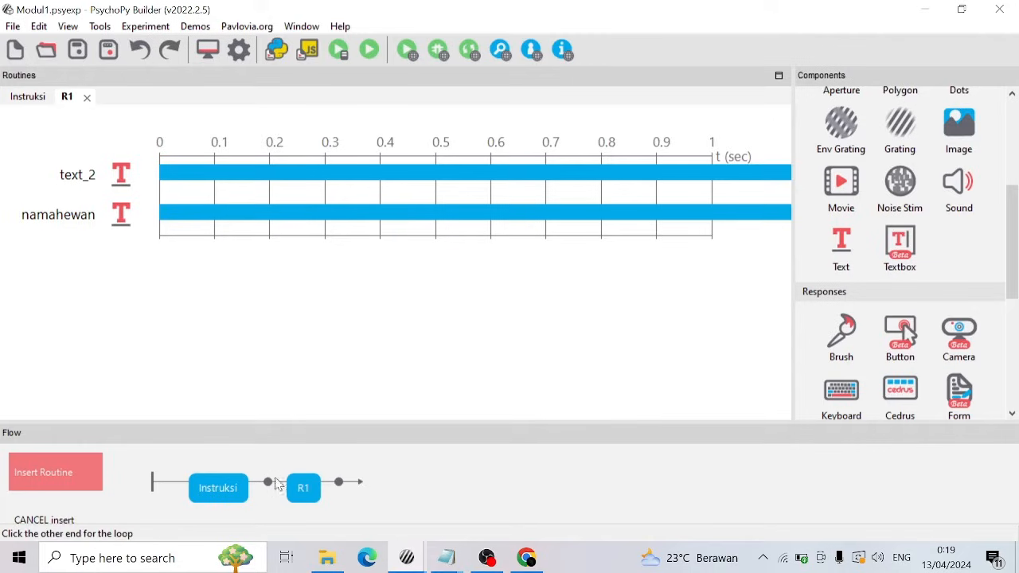
pyautogui.click(263, 483)
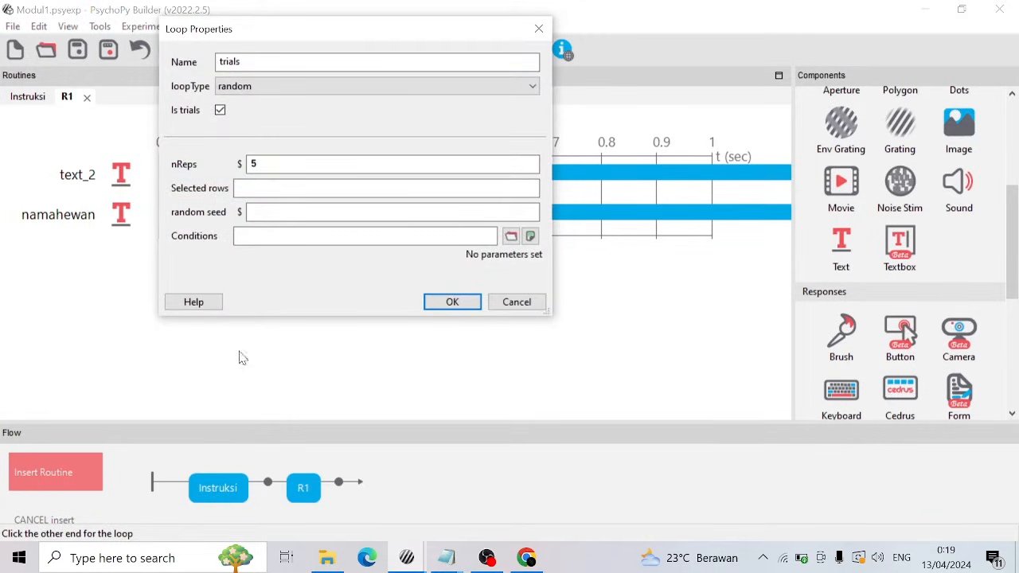
# Set the trials loop to 1 repetition with StimText as its conditions file, and confirm the loop.
pyautogui.doubleClick(263, 165)
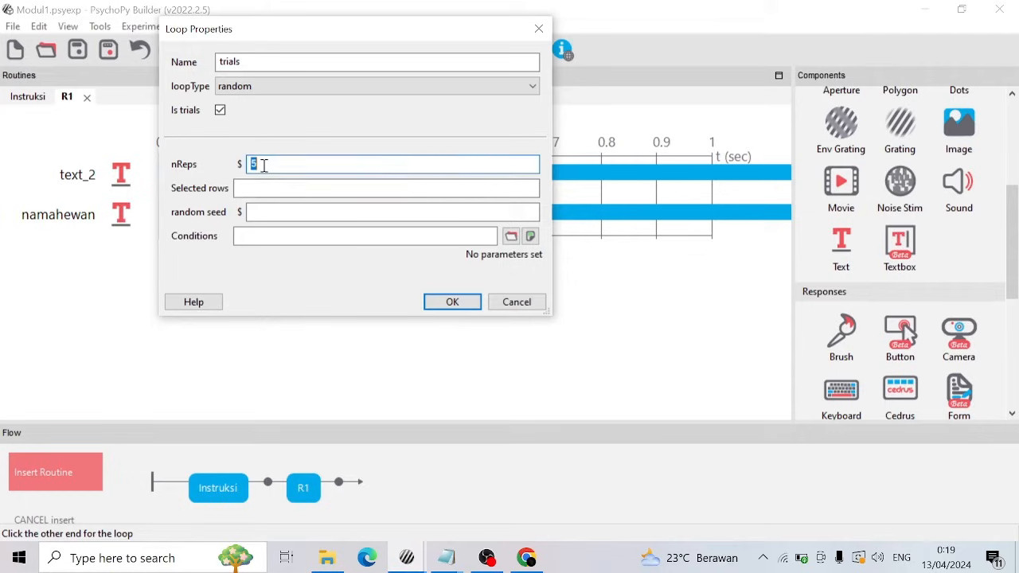
pyautogui.write('1')
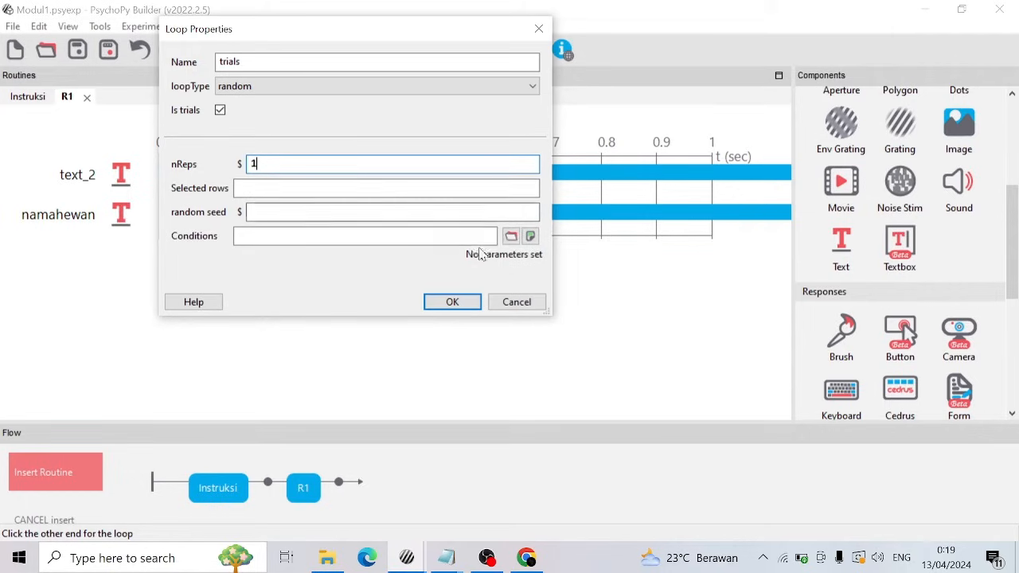
pyautogui.click(511, 236)
pyautogui.doubleClick(422, 293)
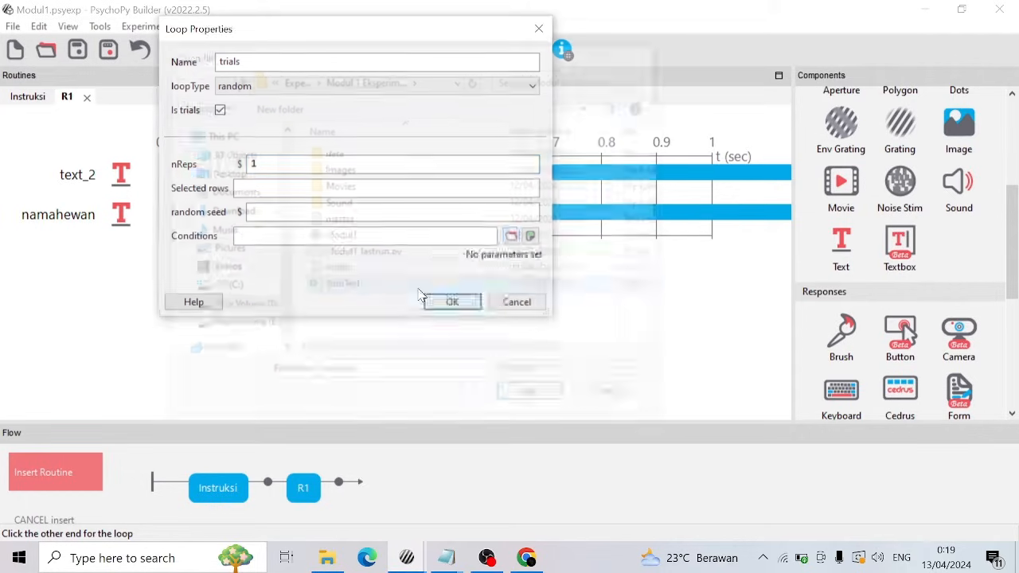
pyautogui.click(453, 313)
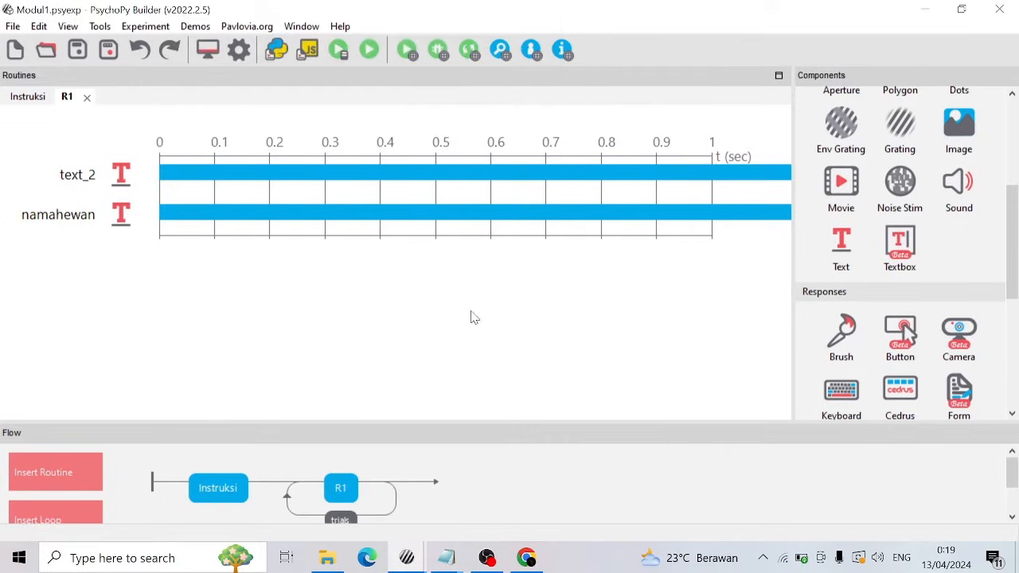
# Replace the namahewan component's text with $Text, updated on every repeat, and confirm the component after rechecking its appearance and layout.
pyautogui.click(120, 214)
pyautogui.doubleClick(219, 239)
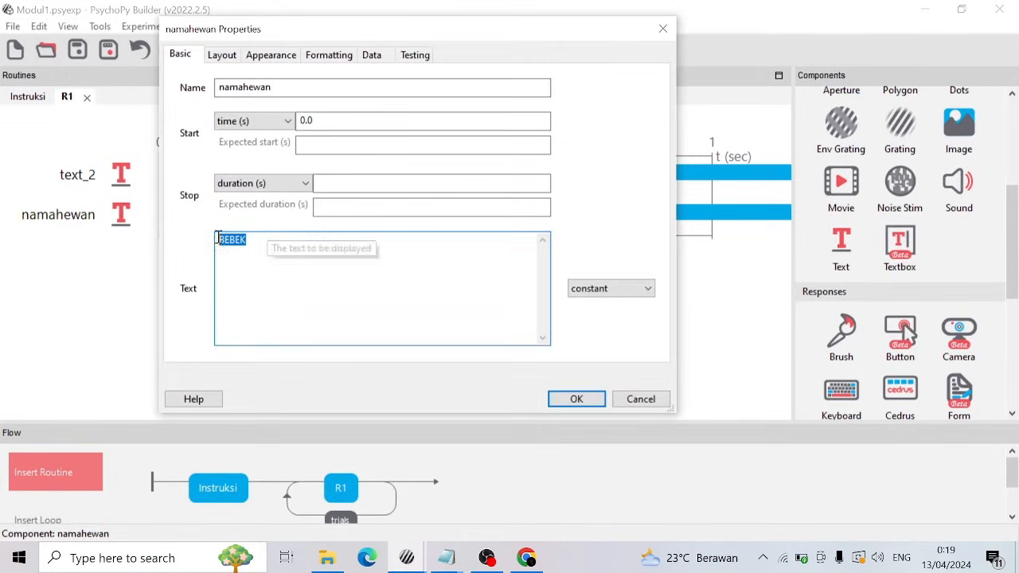
pyautogui.write('$Text')
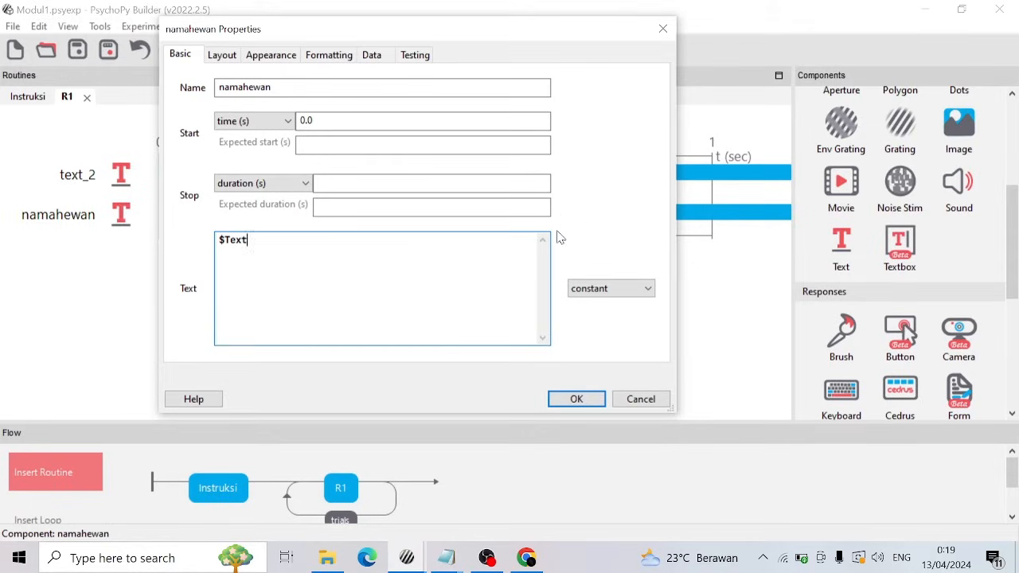
pyautogui.click(603, 288)
pyautogui.click(598, 318)
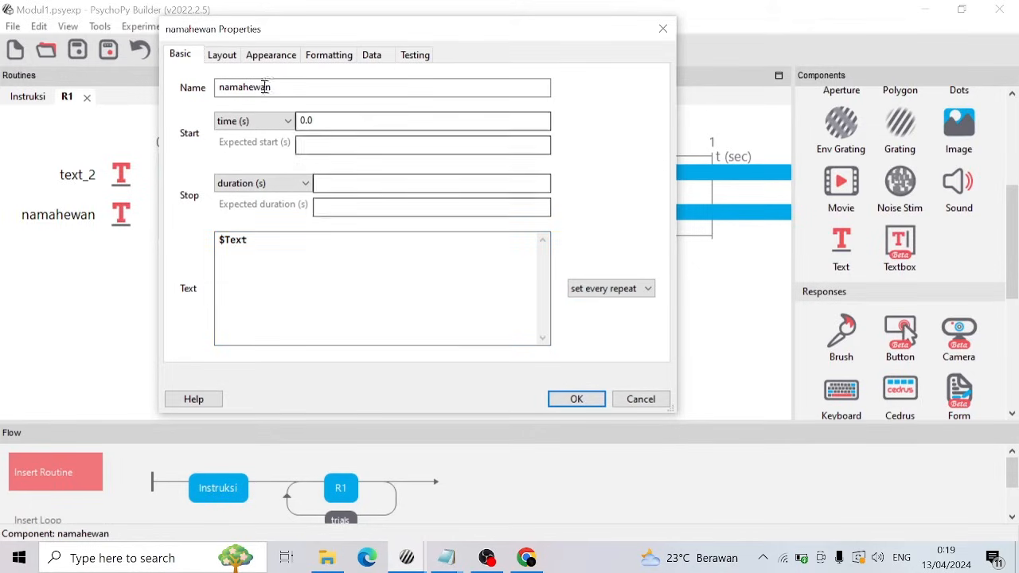
pyautogui.click(272, 55)
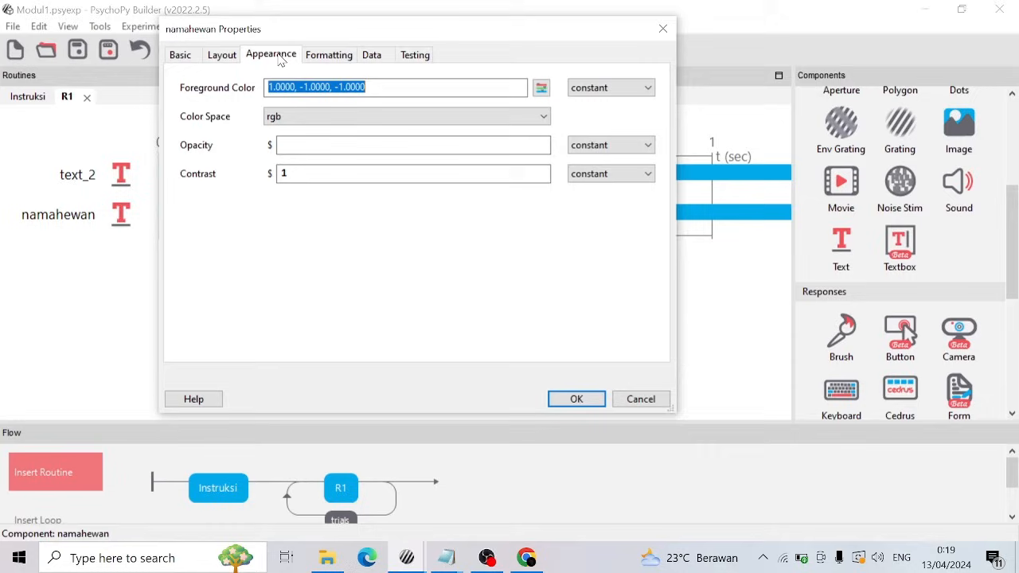
pyautogui.click(215, 57)
pyautogui.click(180, 54)
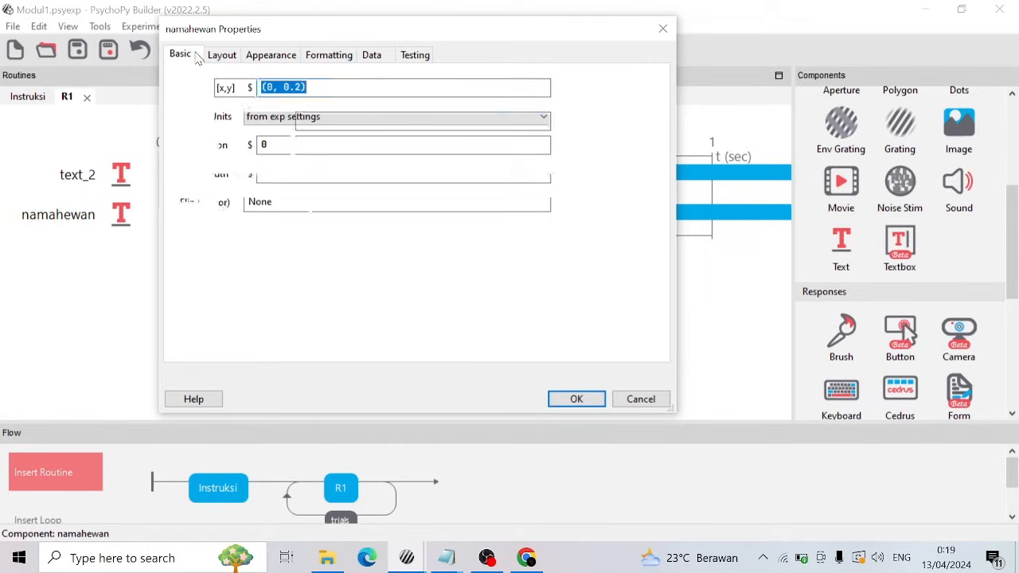
pyautogui.click(572, 406)
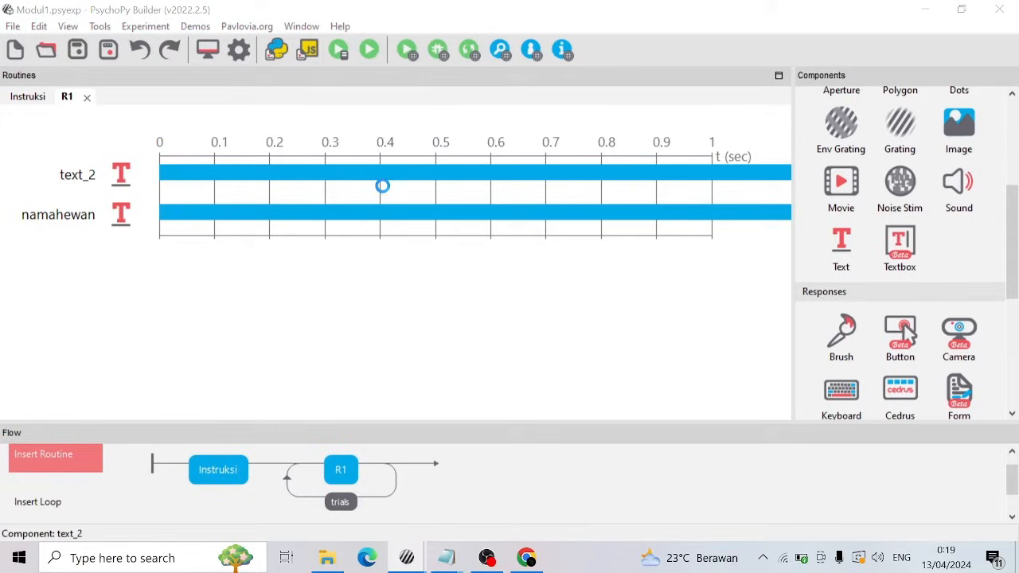
# Run the experiment past the instruction screen to check the R1 animal name display, then quit and put the Runner window away.
pyautogui.click(416, 240)
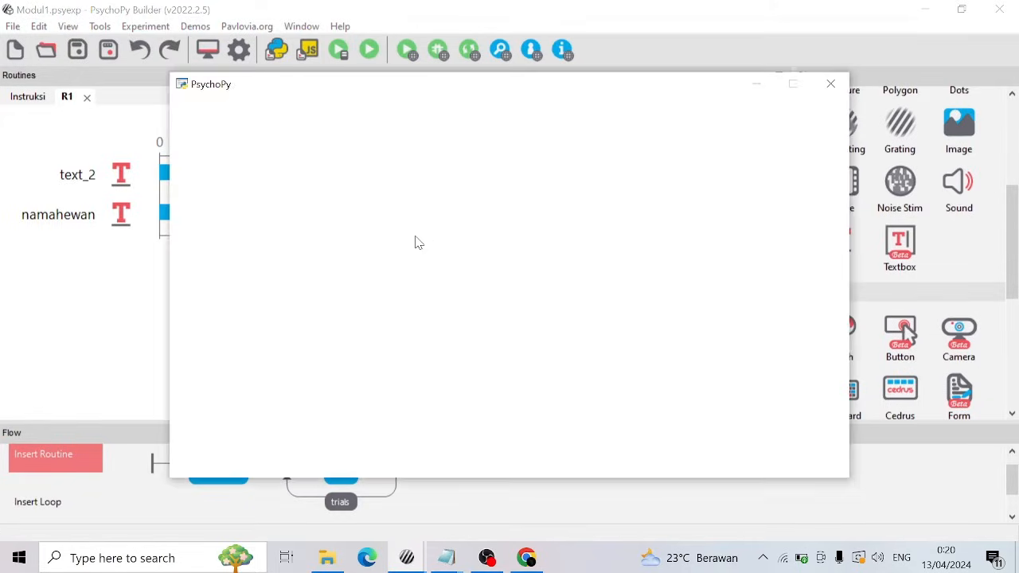
pyautogui.click(416, 242)
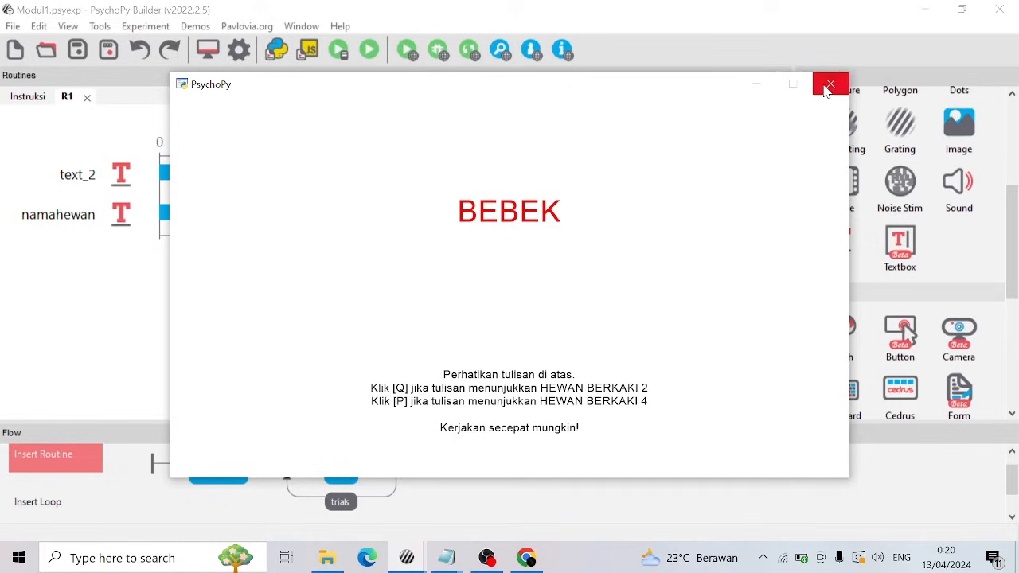
pyautogui.press('Escape')
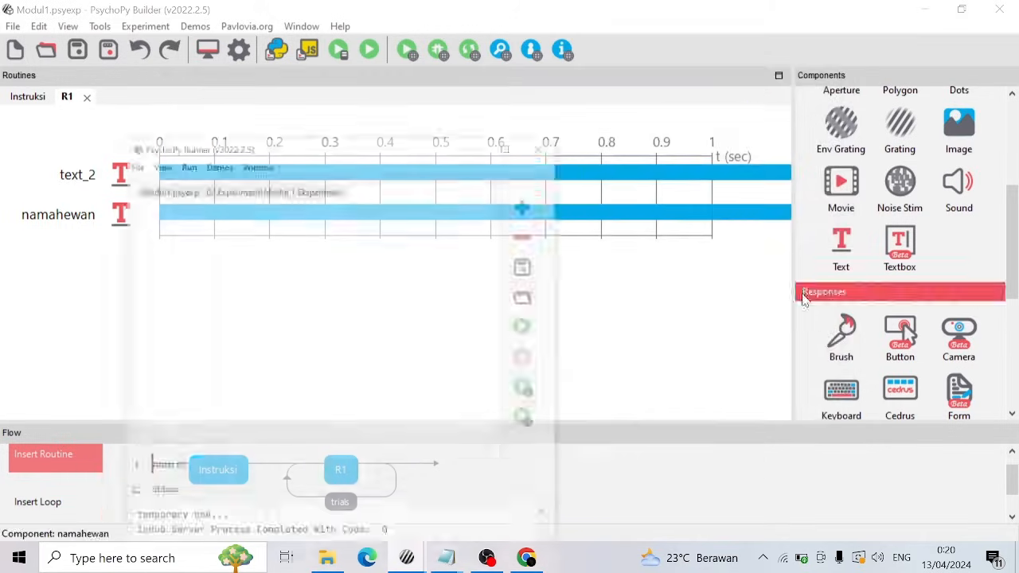
pyautogui.click(475, 96)
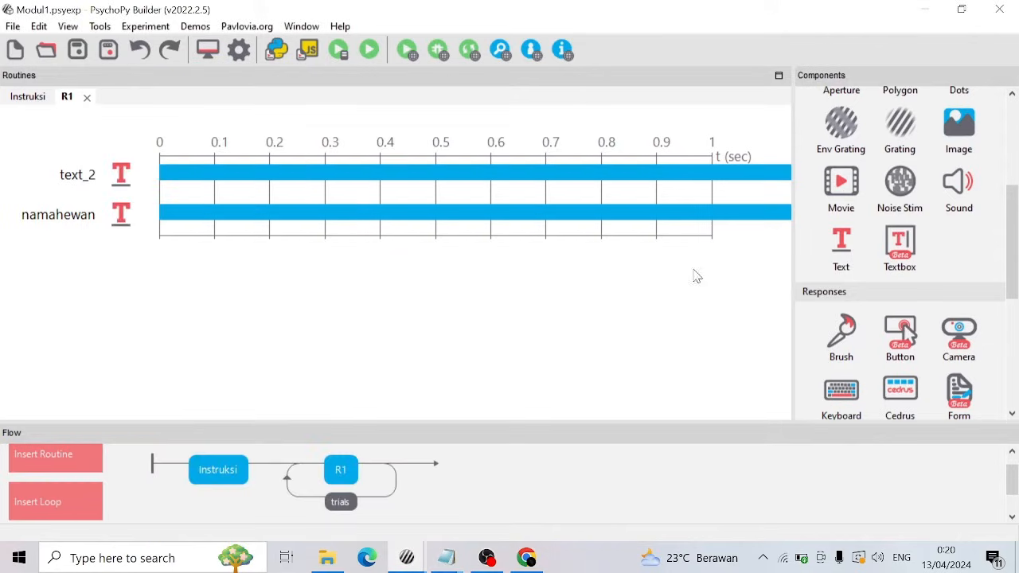
# Add a Keyboard component to R1 with allowed keys 'q','p' and confirm it.
pyautogui.scroll(-1, 834, 344)
pyautogui.click(841, 347)
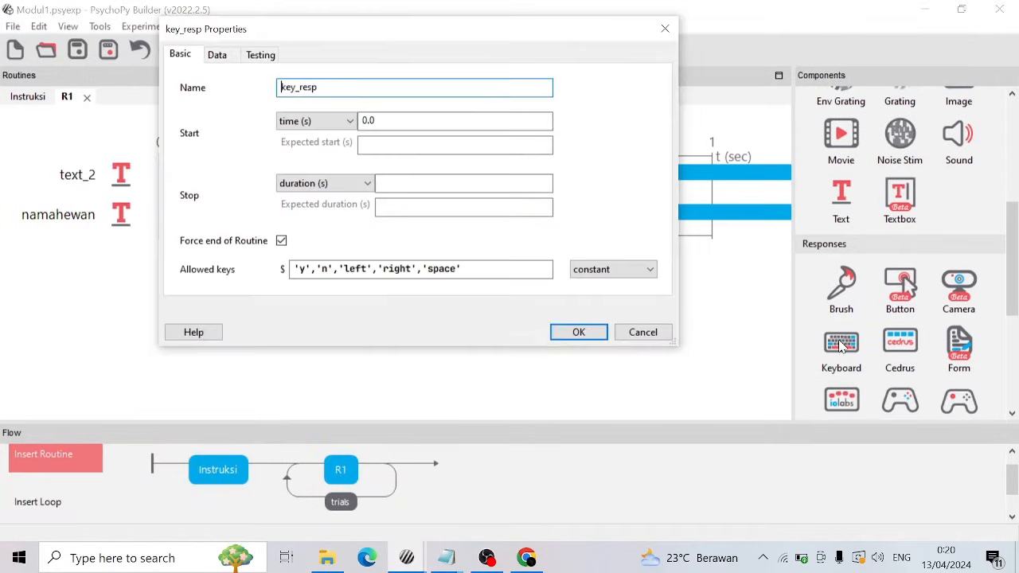
pyautogui.click(300, 269)
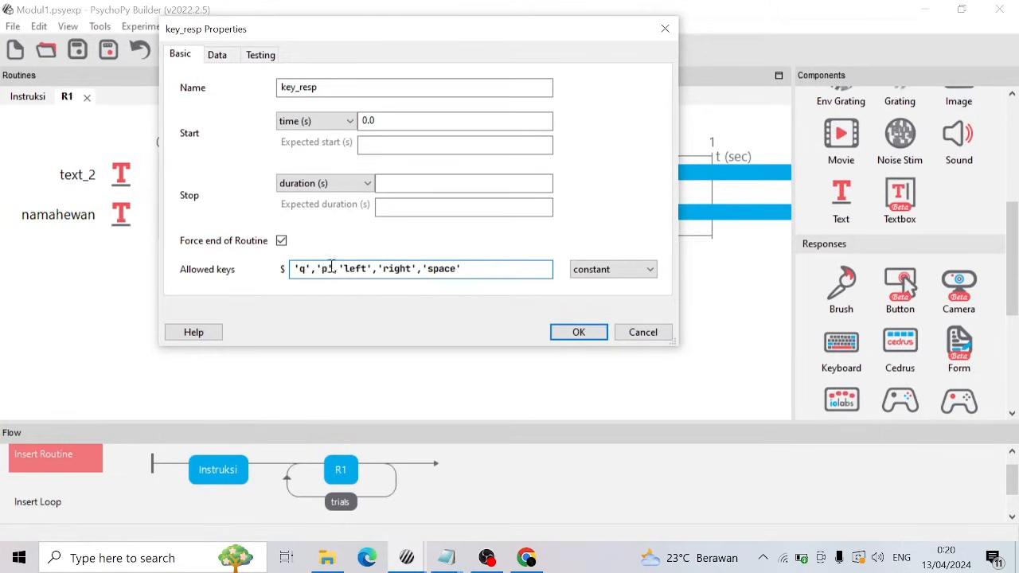
pyautogui.moveTo(333, 270); pyautogui.dragTo(489, 275)
pyautogui.press('BackSpace')
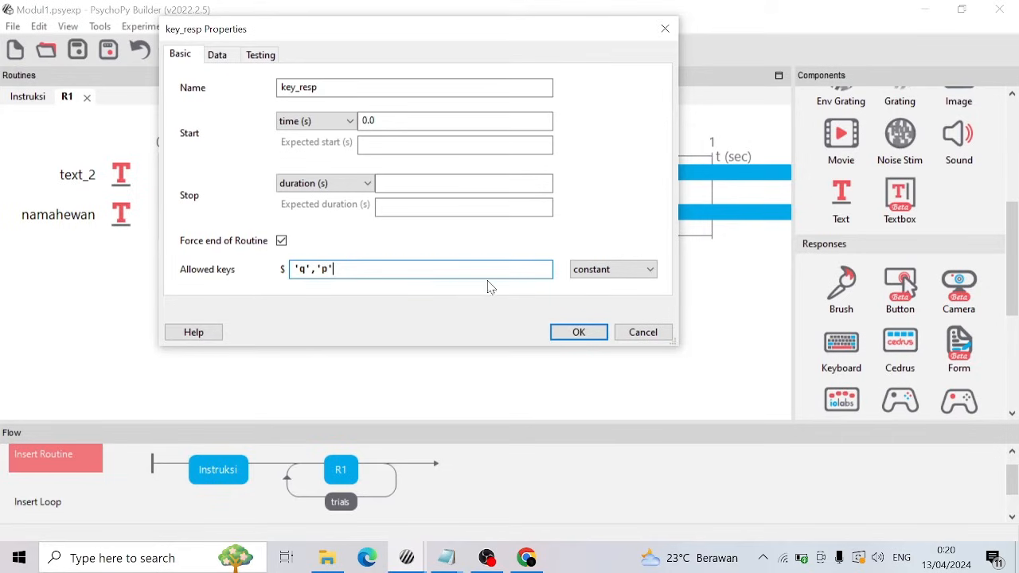
pyautogui.click(578, 332)
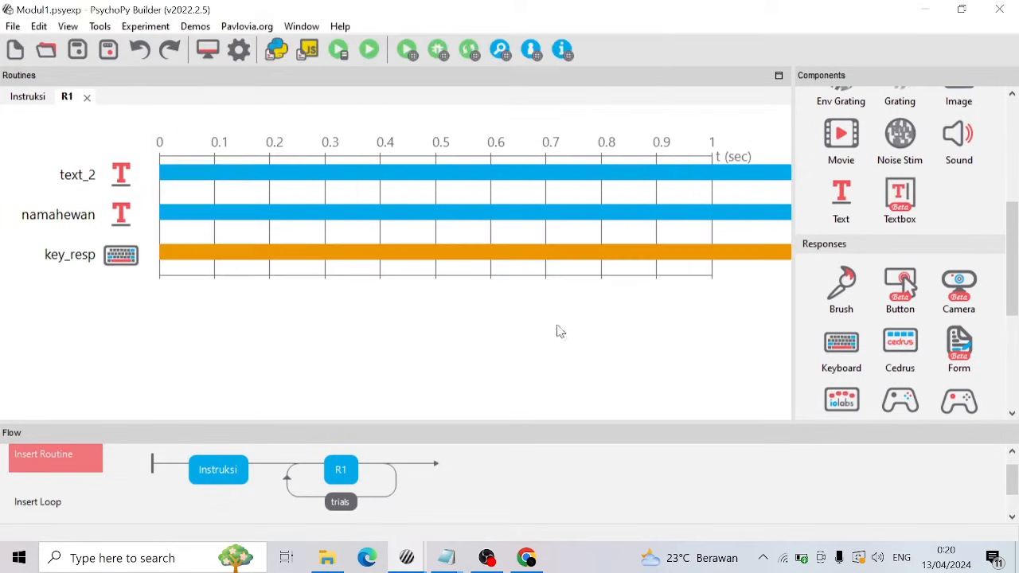
# Set the namahewan text component's start time to 2 seconds and confirm.
pyautogui.click(124, 221)
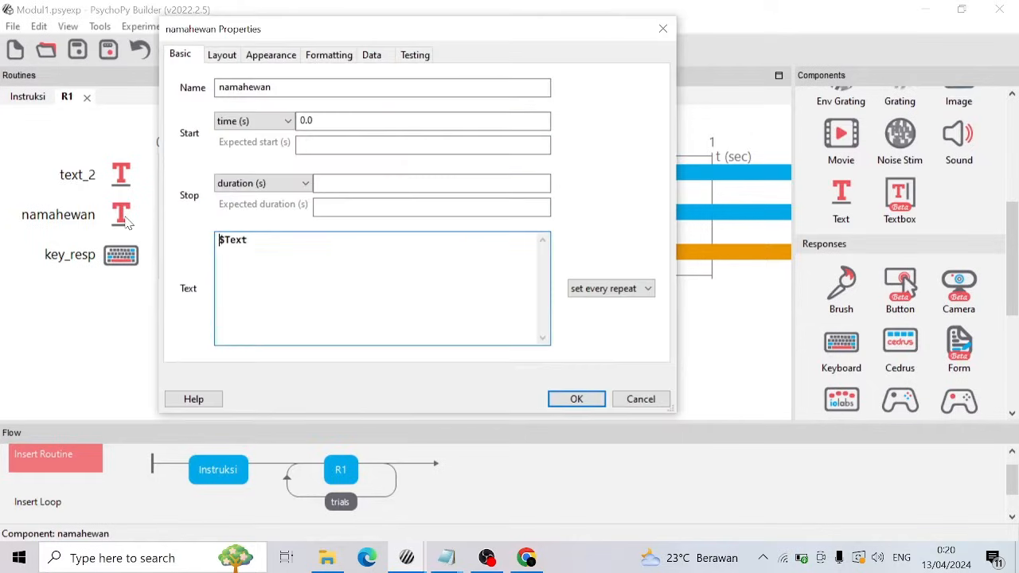
pyautogui.doubleClick(304, 120)
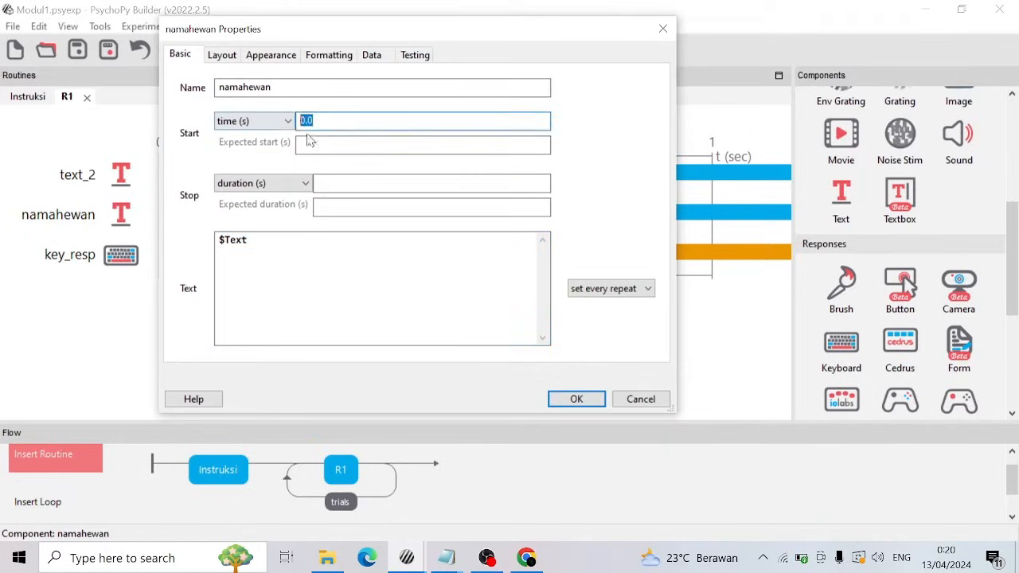
pyautogui.write('2')
pyautogui.click(572, 402)
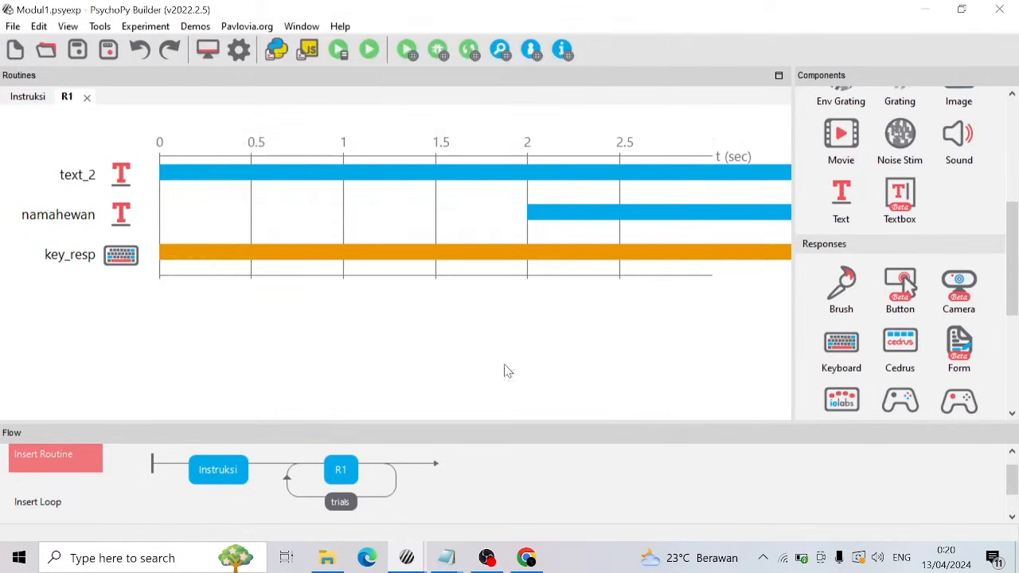
# Run the experiment and answer the animal trials with Q and P to test the responses, then minimize the Runner window.
pyautogui.click(370, 50)
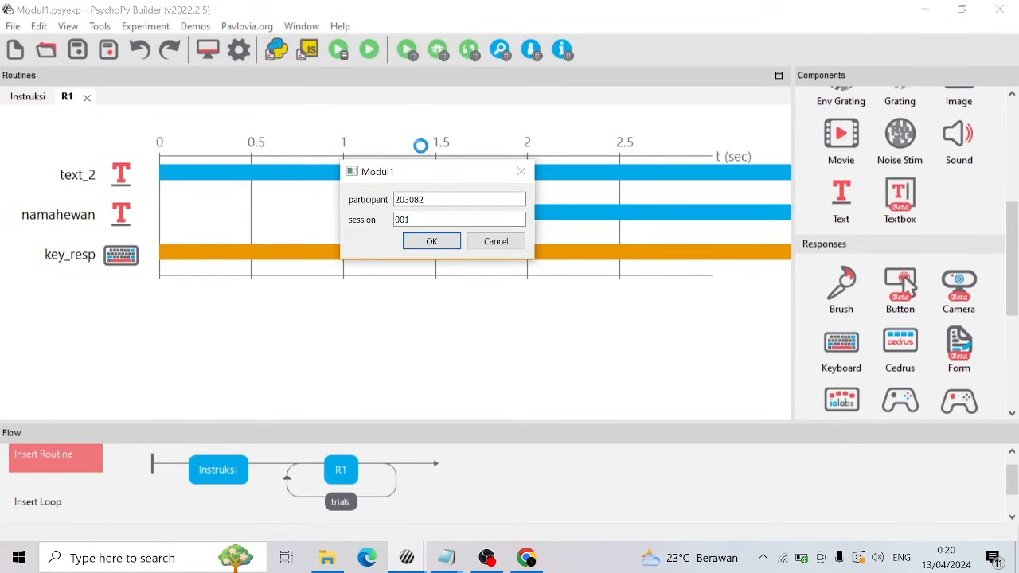
pyautogui.click(410, 242)
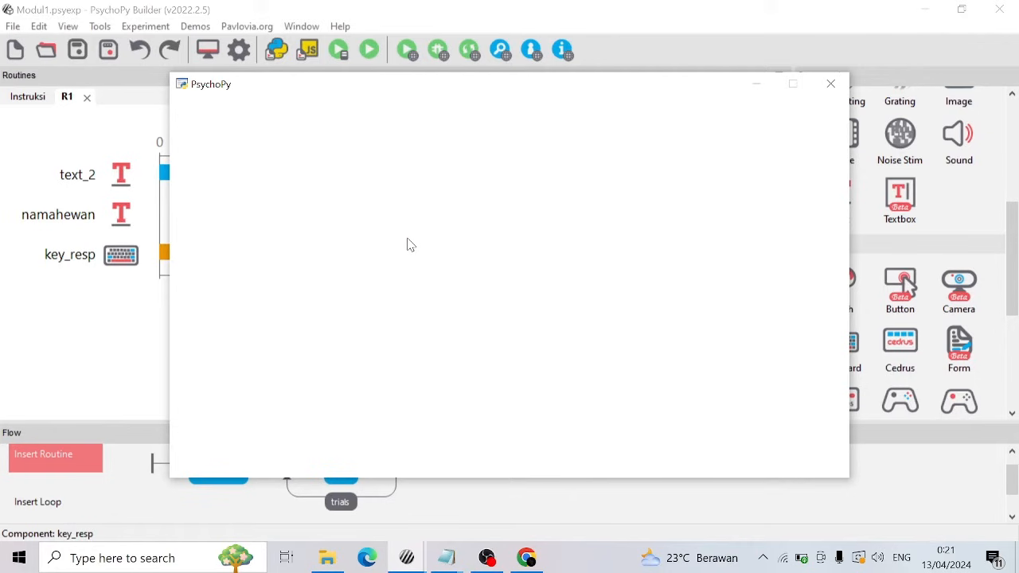
pyautogui.click(409, 245)
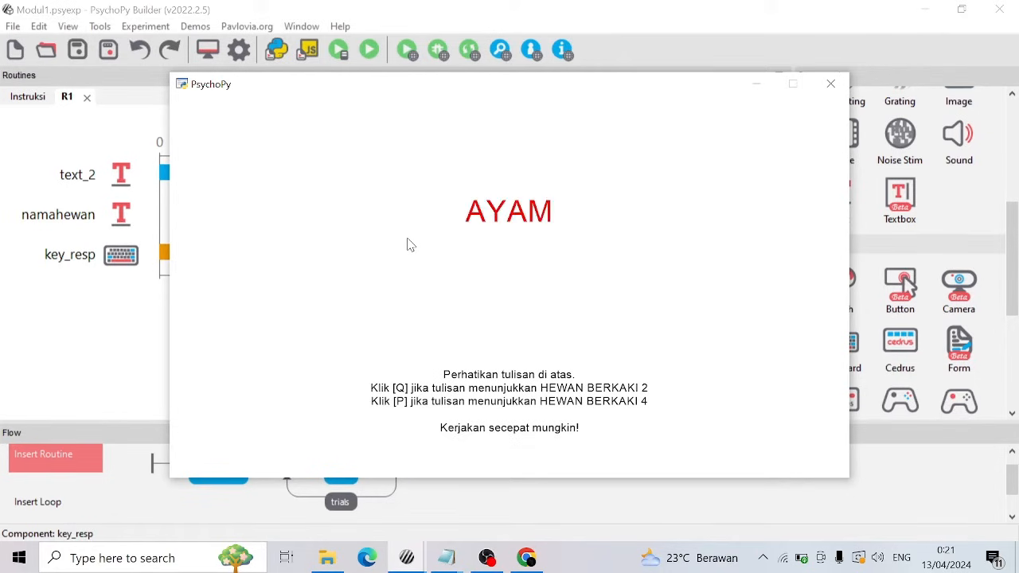
pyautogui.press('q')
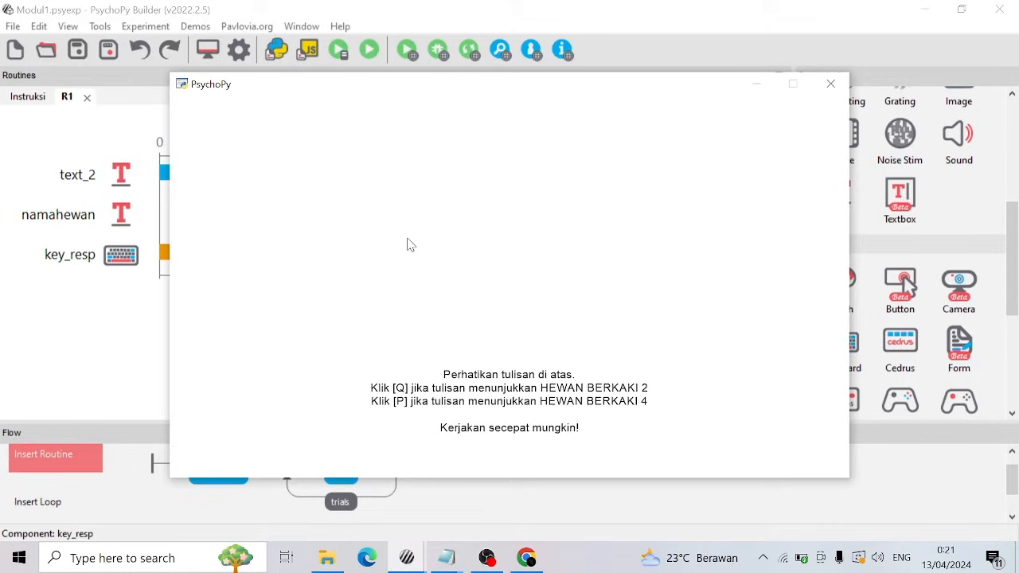
pyautogui.press('q')
pyautogui.press('p')
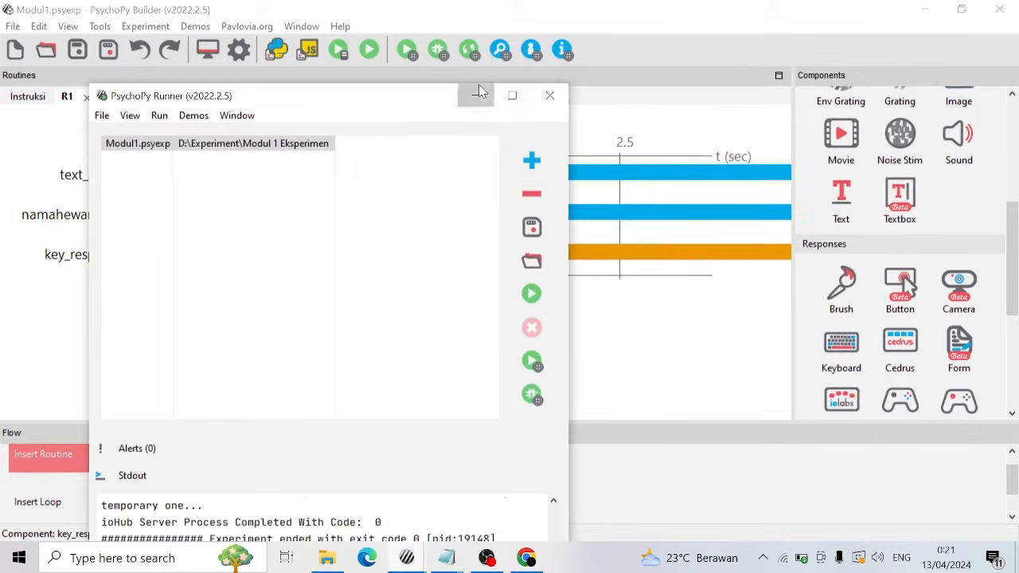
pyautogui.click(478, 95)
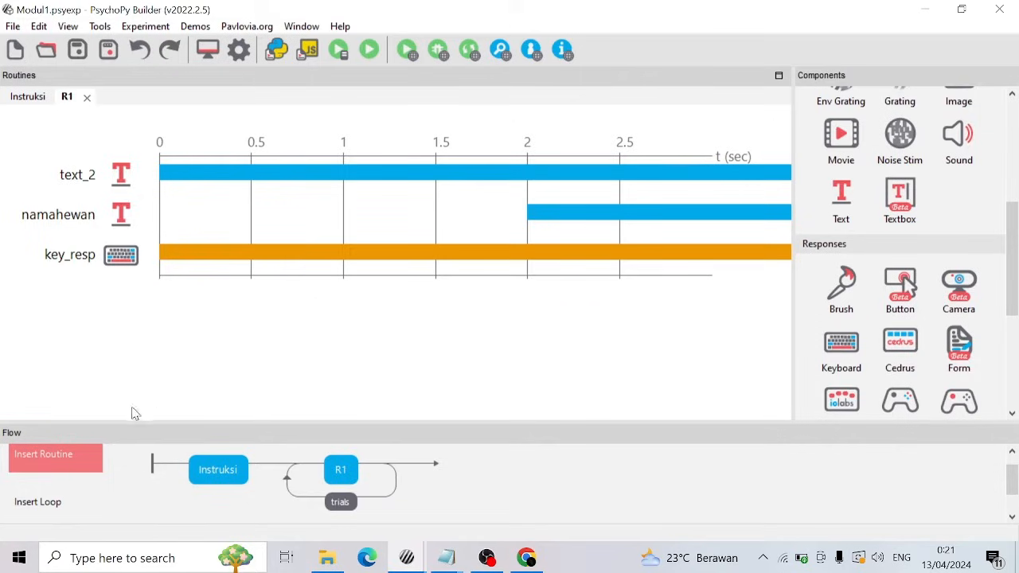
# Create a new blank routine named R2 and insert it in the flow after the trials loop.
pyautogui.click(76, 455)
pyautogui.click(72, 448)
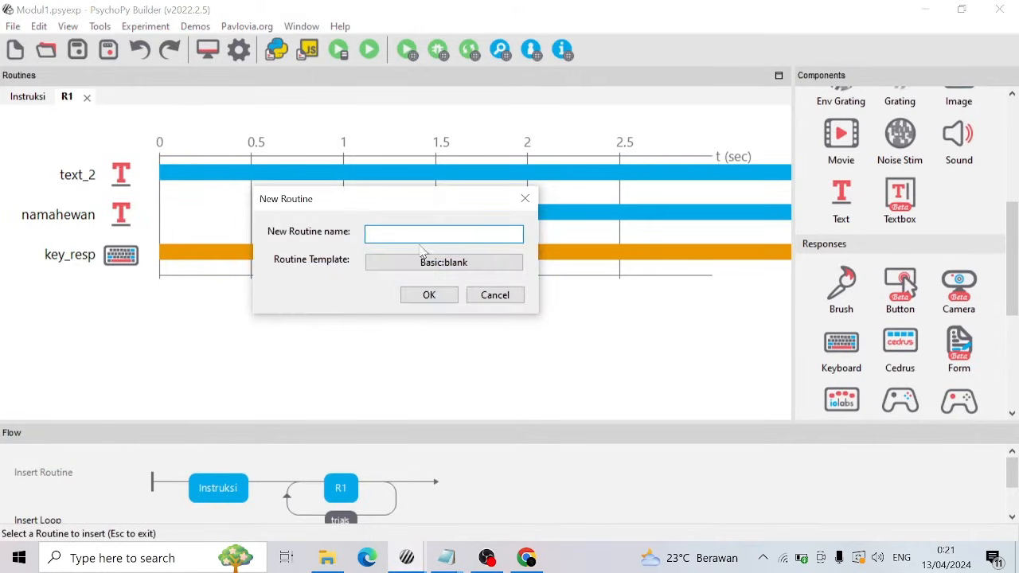
pyautogui.click(429, 295)
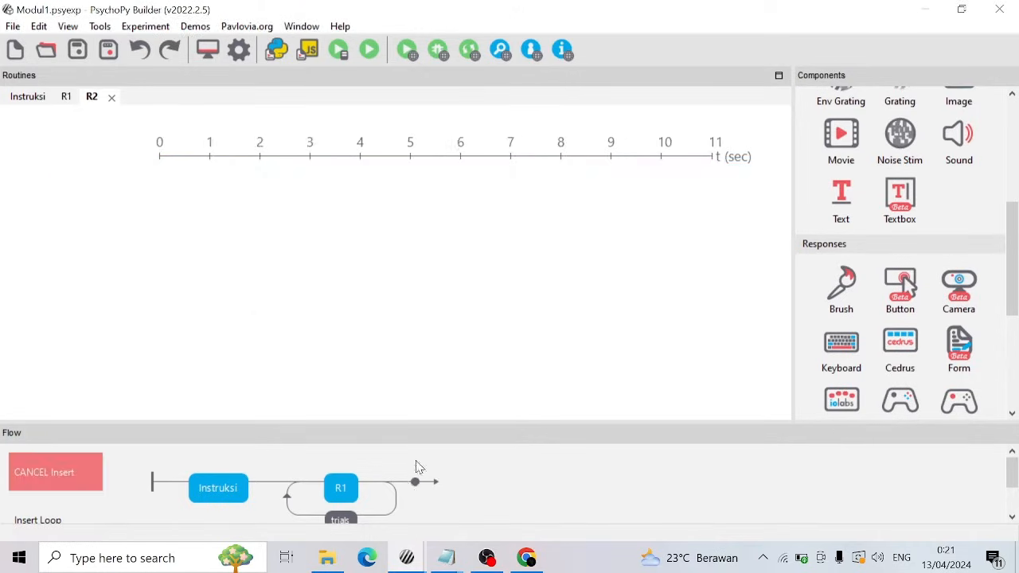
pyautogui.click(408, 484)
# Add an Image component to R2 using Image1_bebek from the Images folder, with its stop duration cleared.
pyautogui.scroll(5, 887, 263)
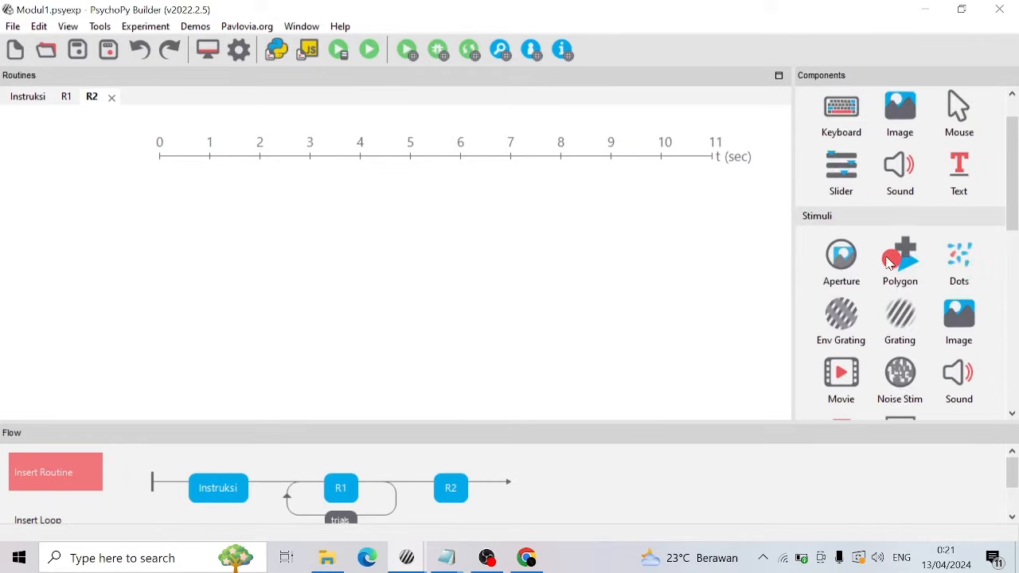
pyautogui.scroll(-1, 889, 263)
pyautogui.click(943, 253)
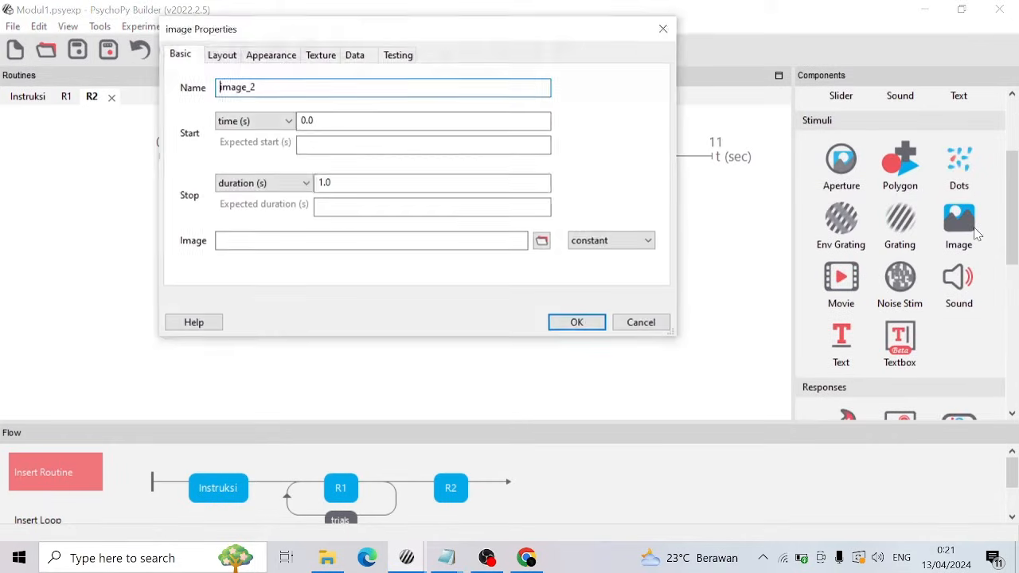
pyautogui.click(541, 240)
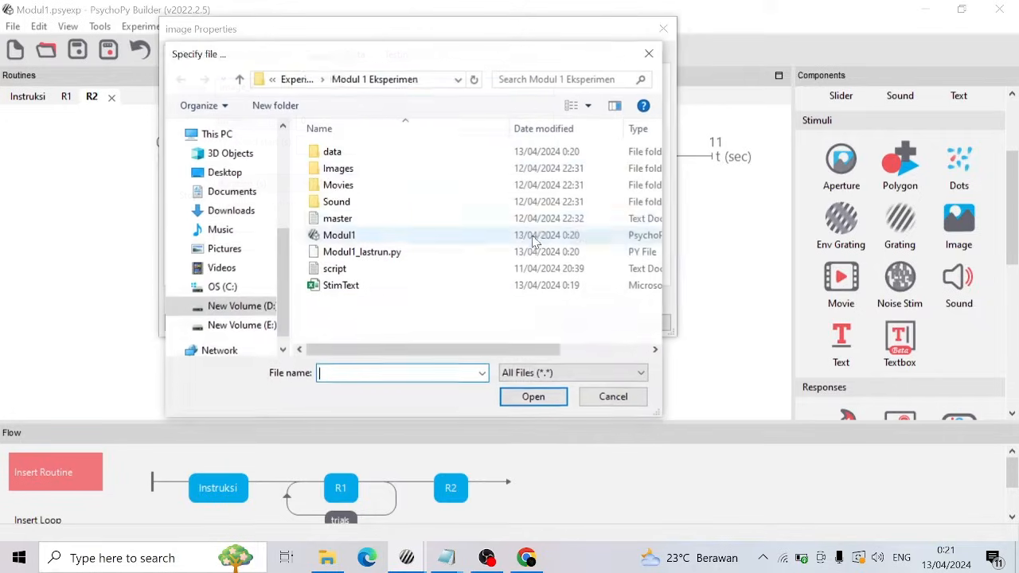
pyautogui.doubleClick(338, 169)
pyautogui.doubleClick(434, 179)
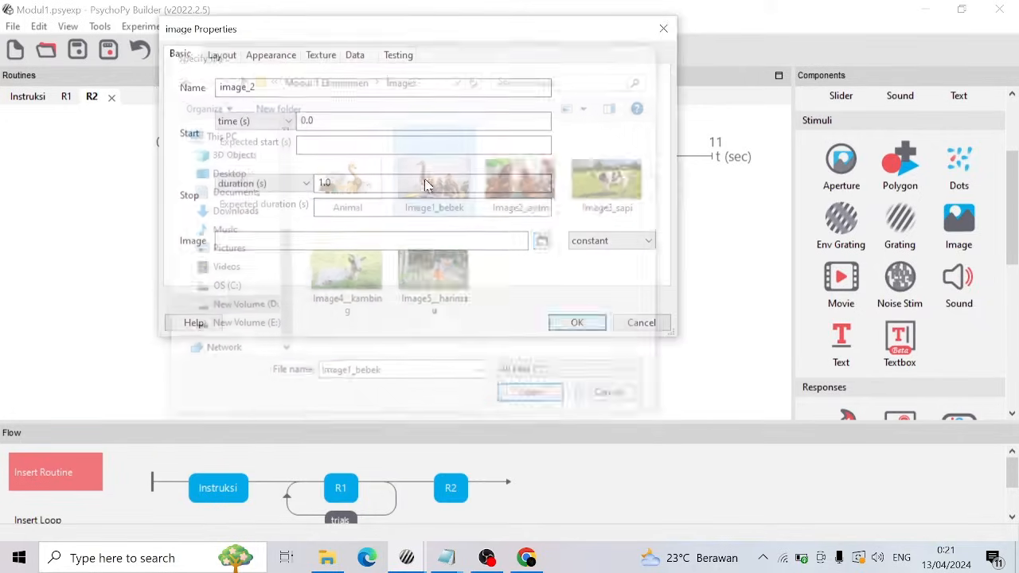
pyautogui.moveTo(364, 182); pyautogui.dragTo(271, 182)
pyautogui.press('BackSpace')
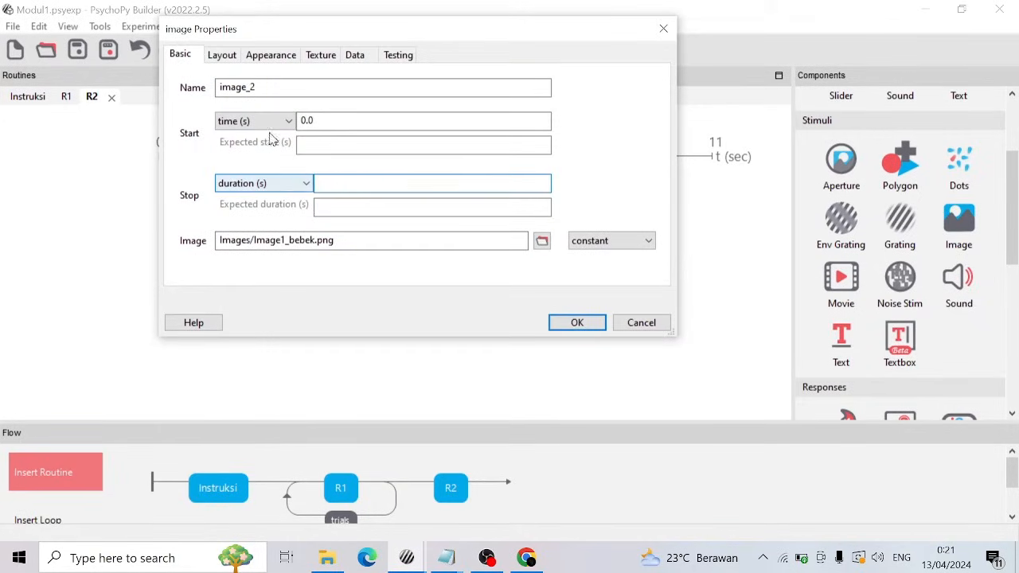
# Set the duck image's size to (0.6, 0.4) and position to (0, 0.2), check its appearance settings, and confirm the component.
pyautogui.click(222, 55)
pyautogui.click(288, 88)
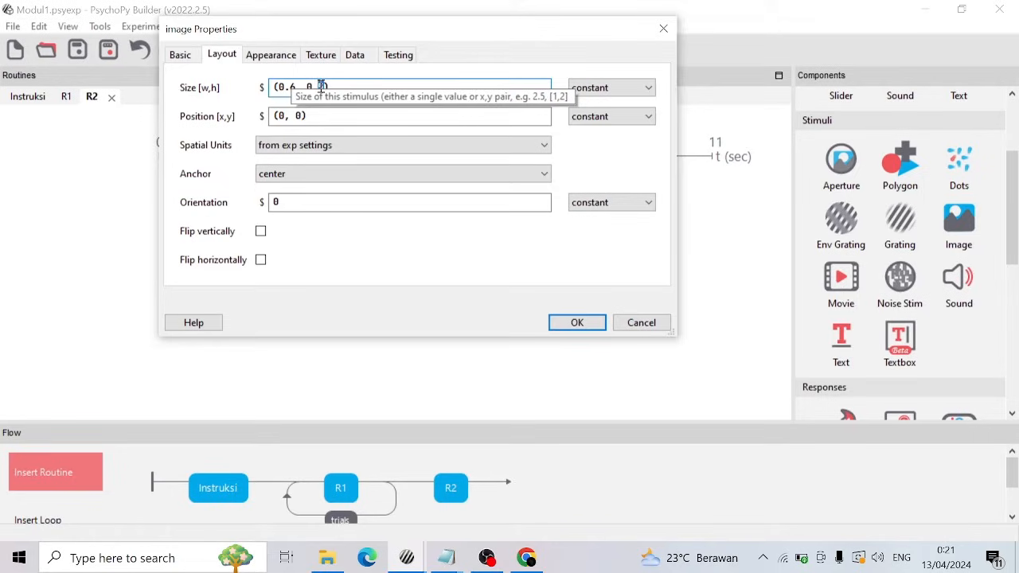
pyautogui.press('BackSpace')
pyautogui.write('4')
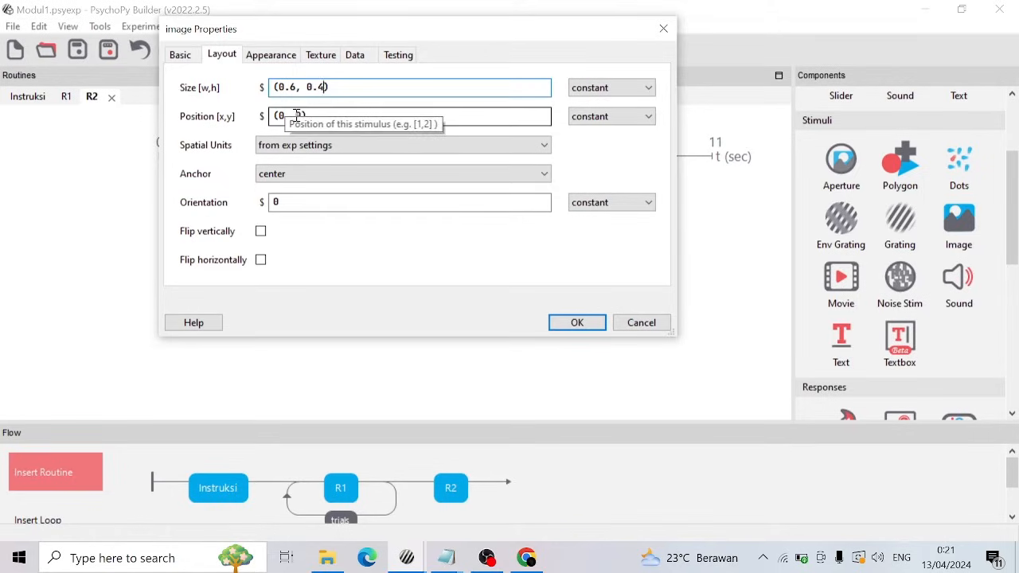
pyautogui.doubleClick(299, 114)
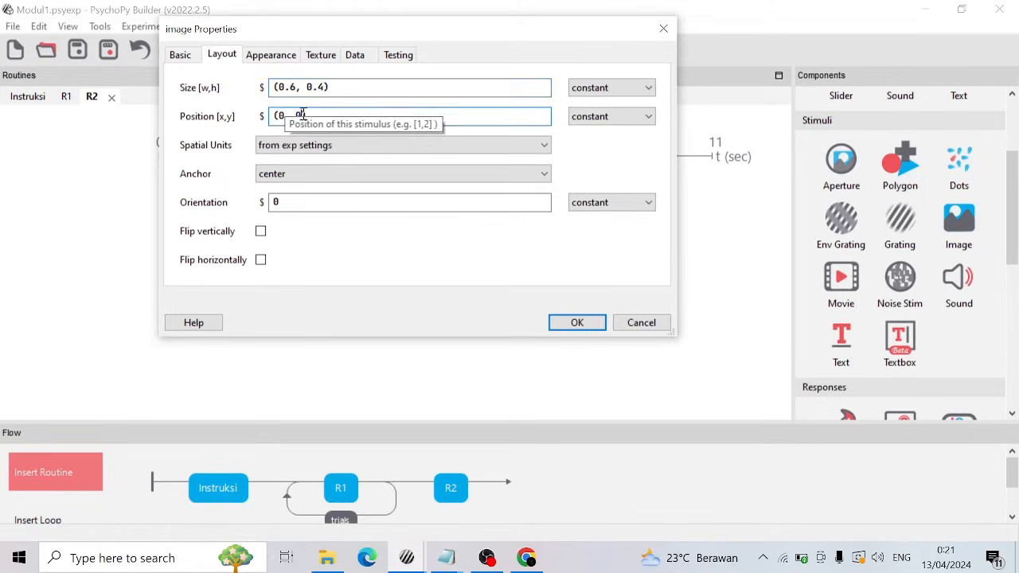
pyautogui.write('2')
pyautogui.click(271, 54)
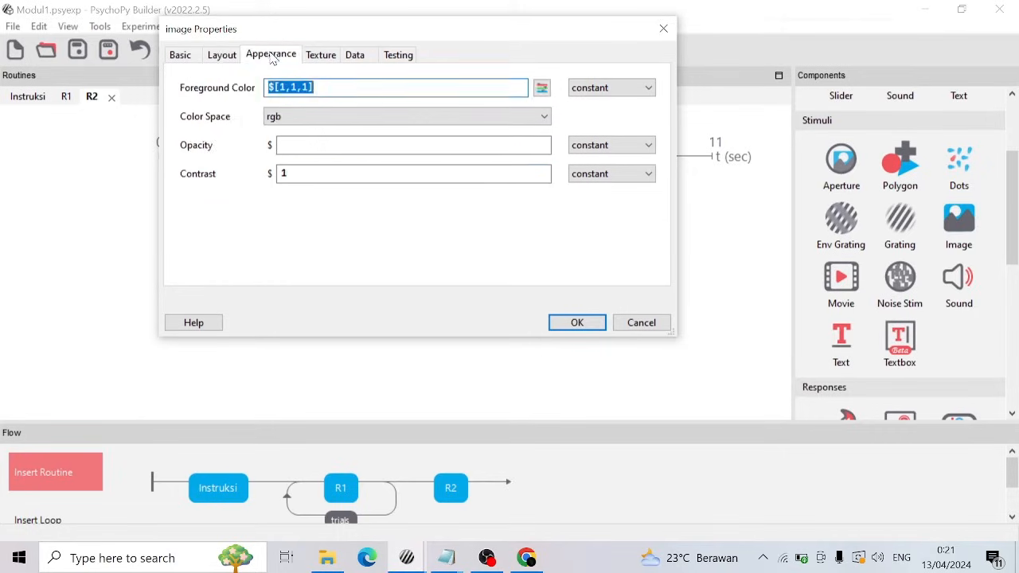
pyautogui.click(221, 55)
pyautogui.click(190, 57)
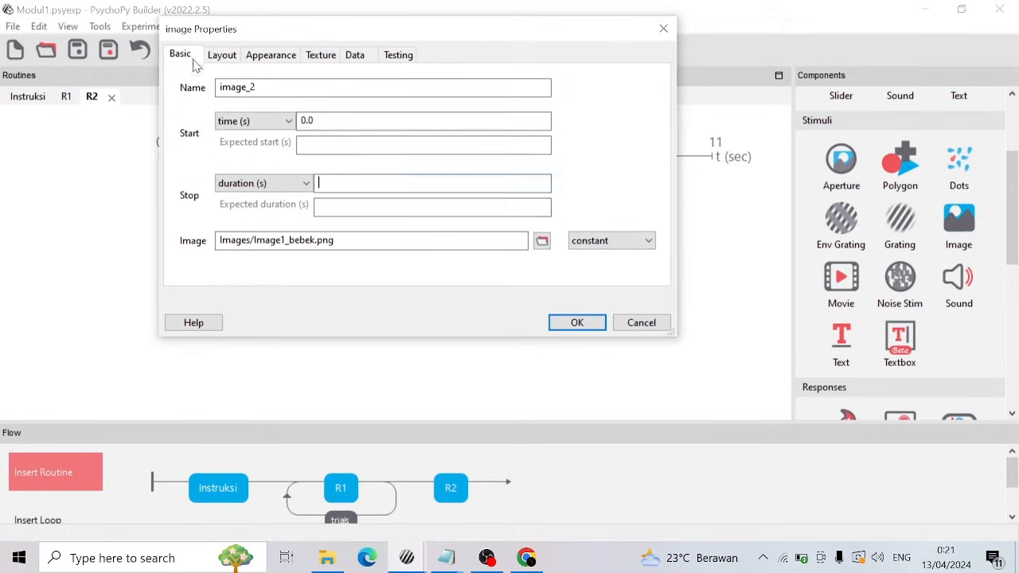
pyautogui.click(575, 322)
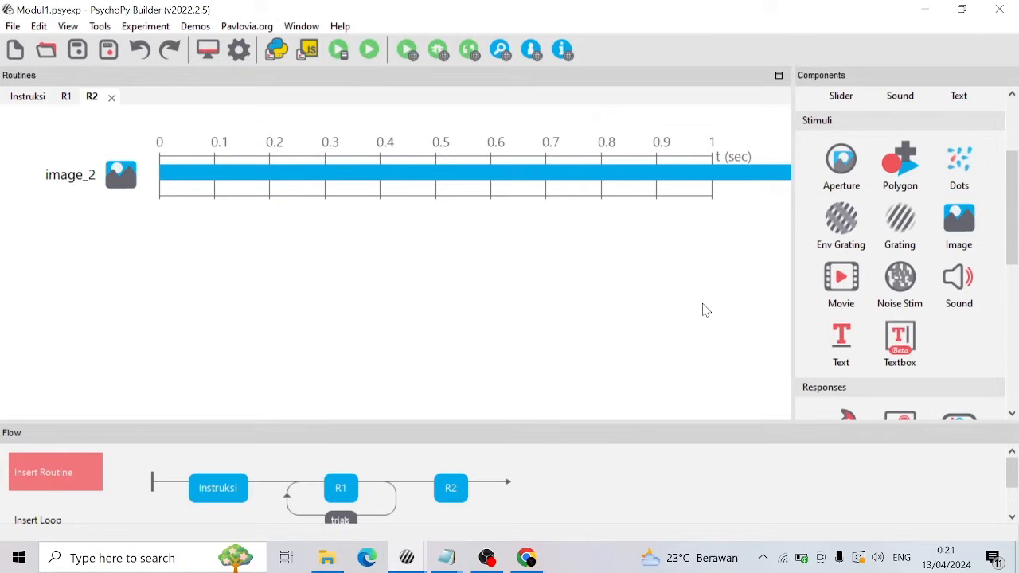
# Start a Text component in R2 with "Seberapa suka Anda pada binatang pada gambar tersebut?", copied from the R2 section of the master Notepad file.
pyautogui.click(840, 341)
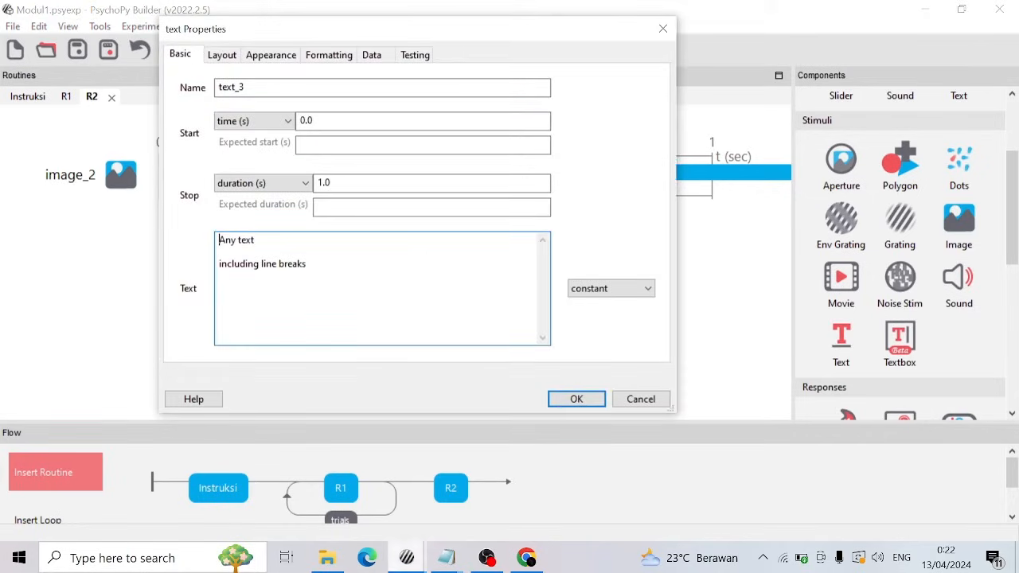
pyautogui.click(450, 558)
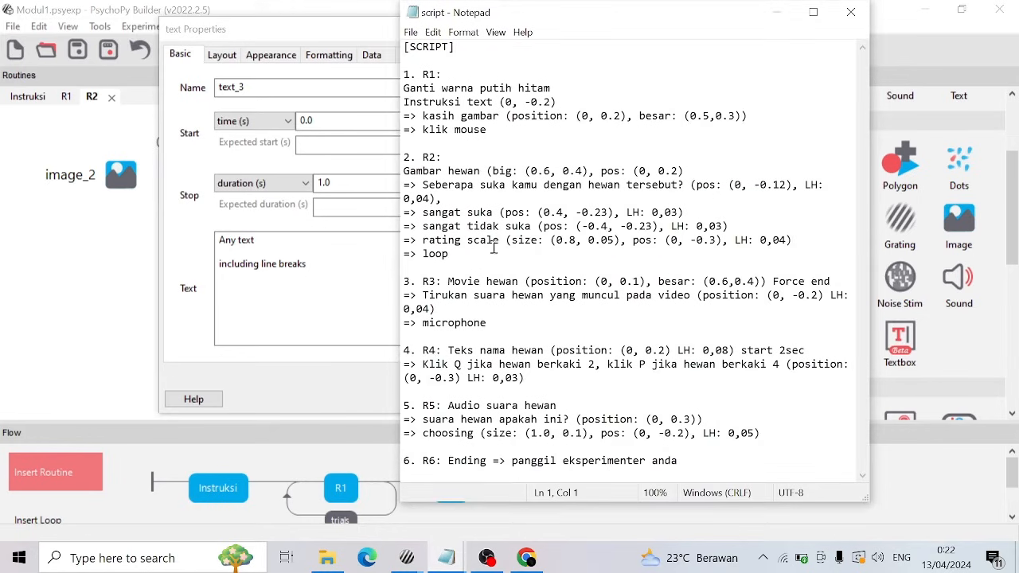
pyautogui.click(402, 482)
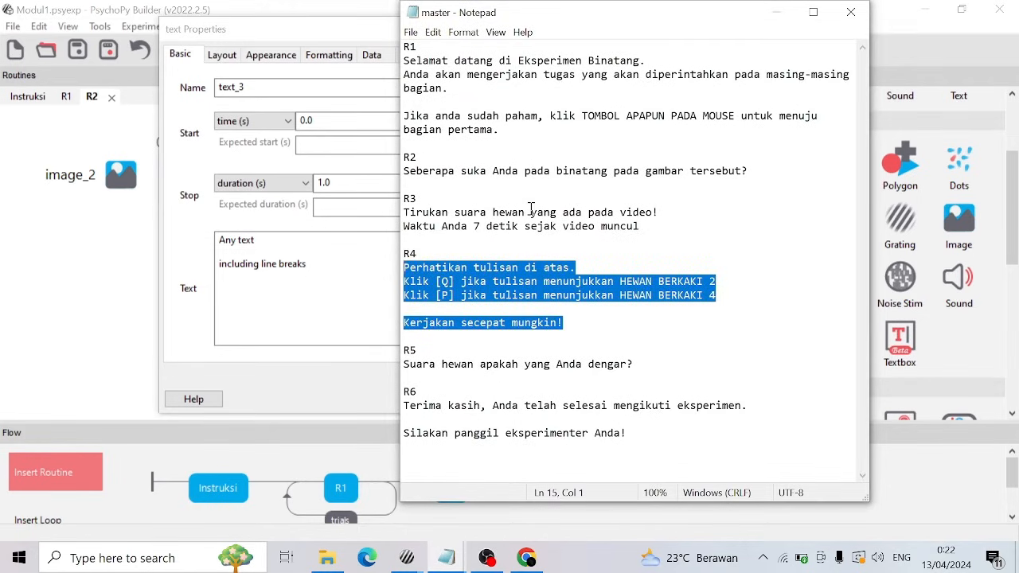
pyautogui.moveTo(405, 172); pyautogui.dragTo(762, 179)
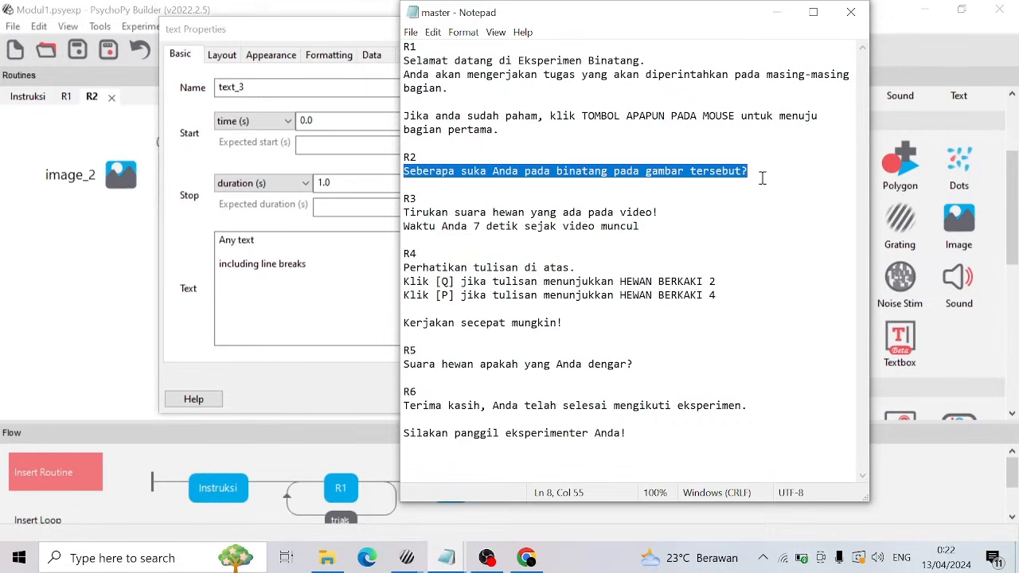
pyautogui.click(777, 12)
pyautogui.click(777, 12)
pyautogui.moveTo(334, 264); pyautogui.dragTo(212, 242)
pyautogui.write('Seberapa suka anda pada binatang pada gambar tersebut?')
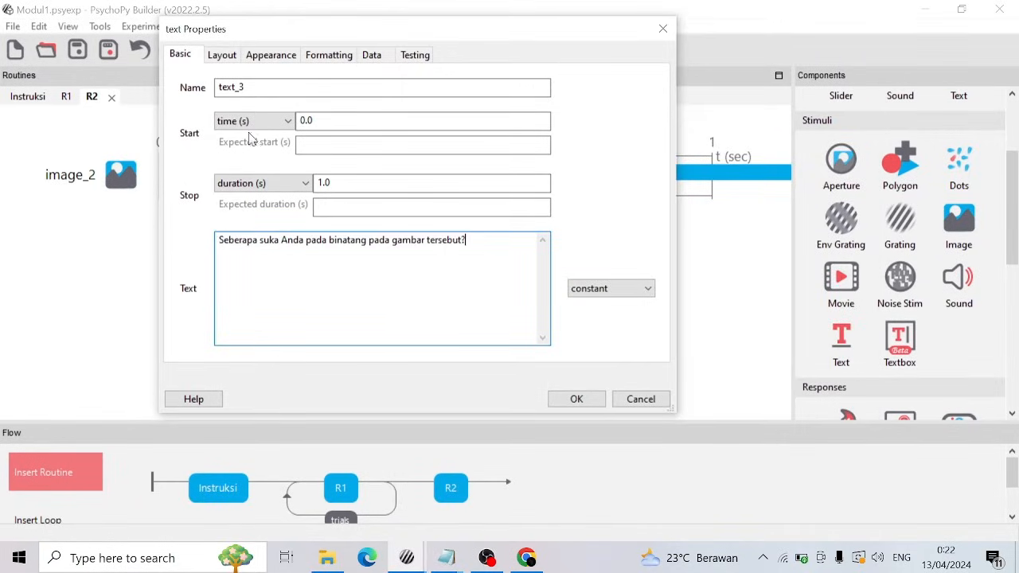
# Clear the liking question text's stop duration and set its position to (0, -0.12).
pyautogui.click(234, 58)
pyautogui.click(182, 57)
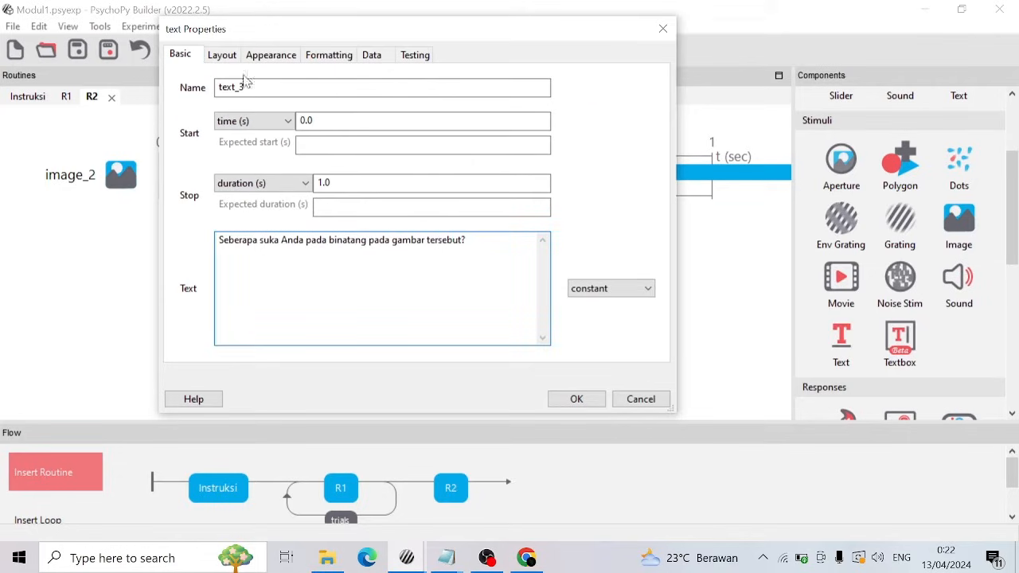
pyautogui.doubleClick(323, 182)
pyautogui.press('BackSpace')
pyautogui.click(233, 57)
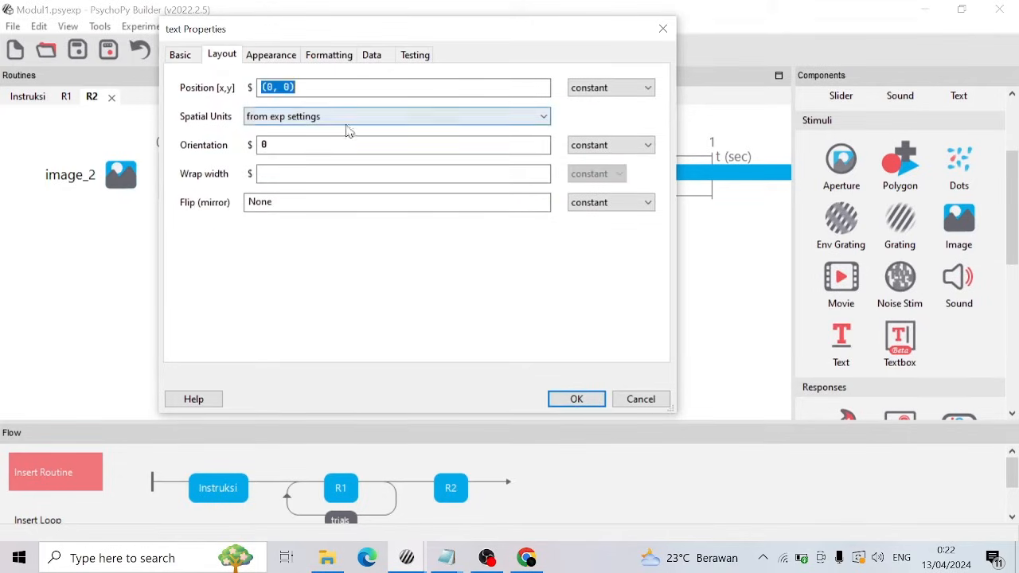
pyautogui.click(288, 89)
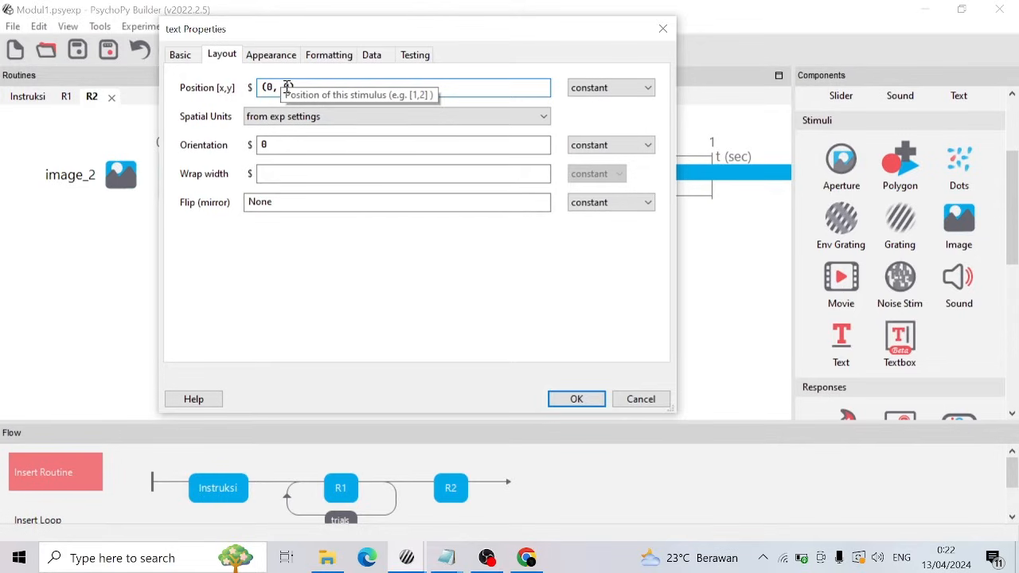
pyautogui.write('-1.2')
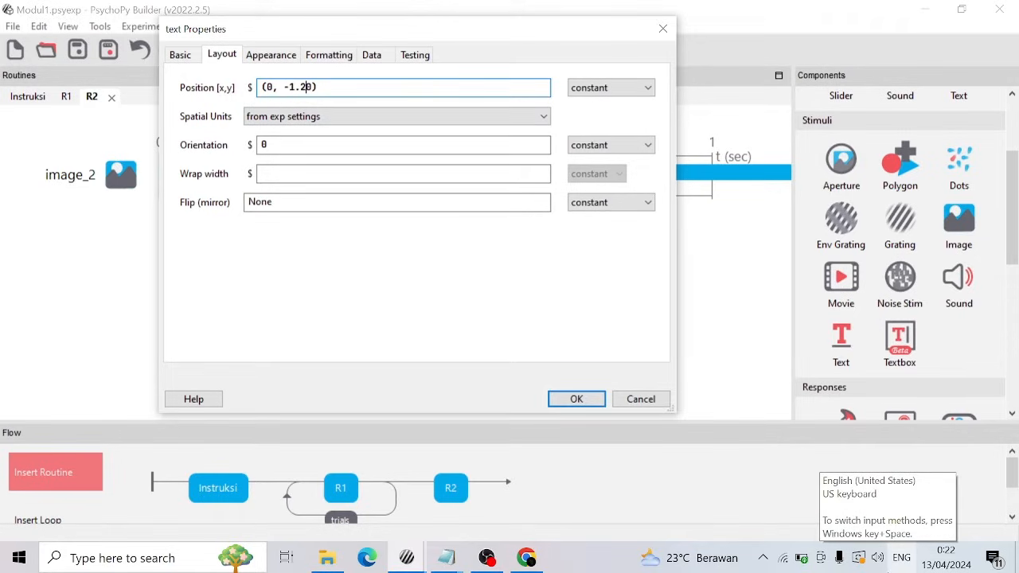
pyautogui.press('BackSpace')
pyautogui.press('BackSpace')
pyautogui.press('Right')
pyautogui.write('.12')
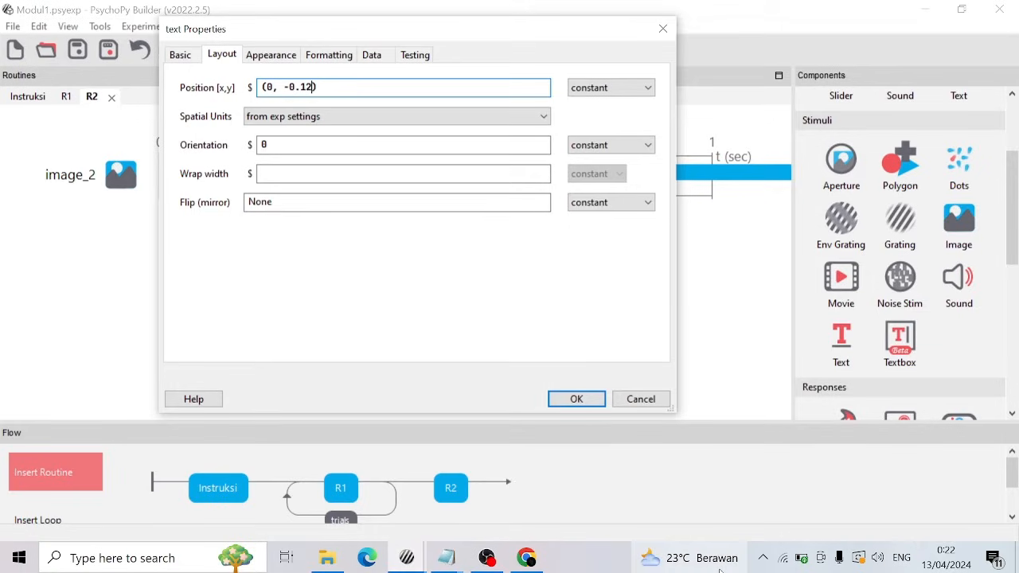
# Pick black as the question text's foreground color, check its letter height, and confirm the component.
pyautogui.click(268, 57)
pyautogui.click(540, 87)
pyautogui.click(541, 135)
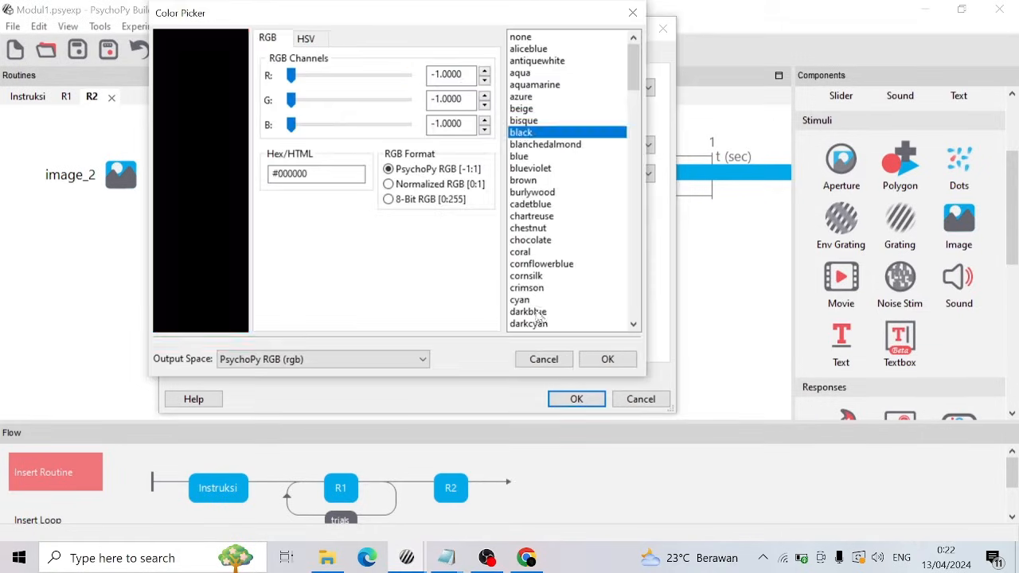
pyautogui.click(560, 358)
pyautogui.click(339, 56)
pyautogui.click(357, 116)
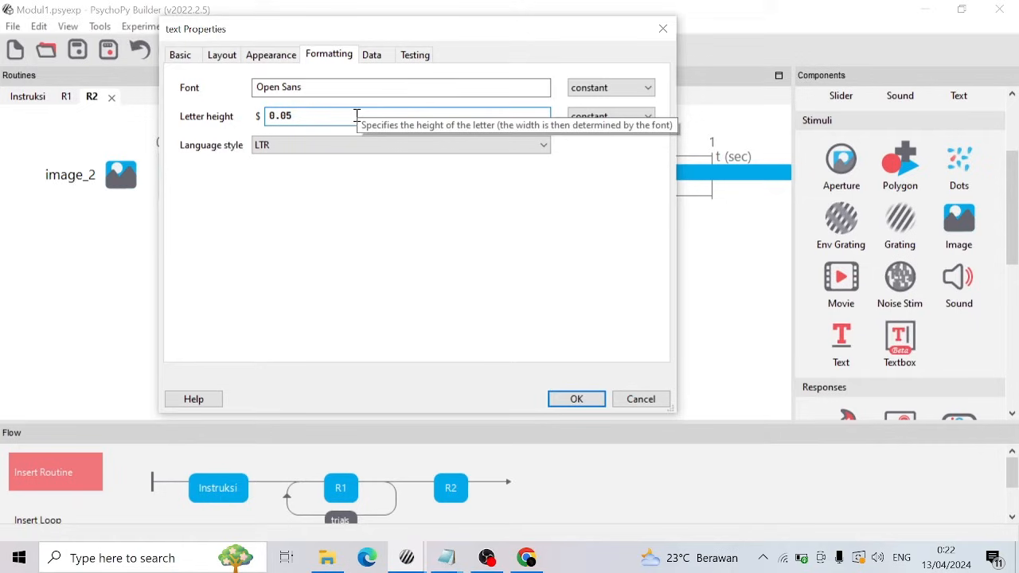
pyautogui.click(593, 402)
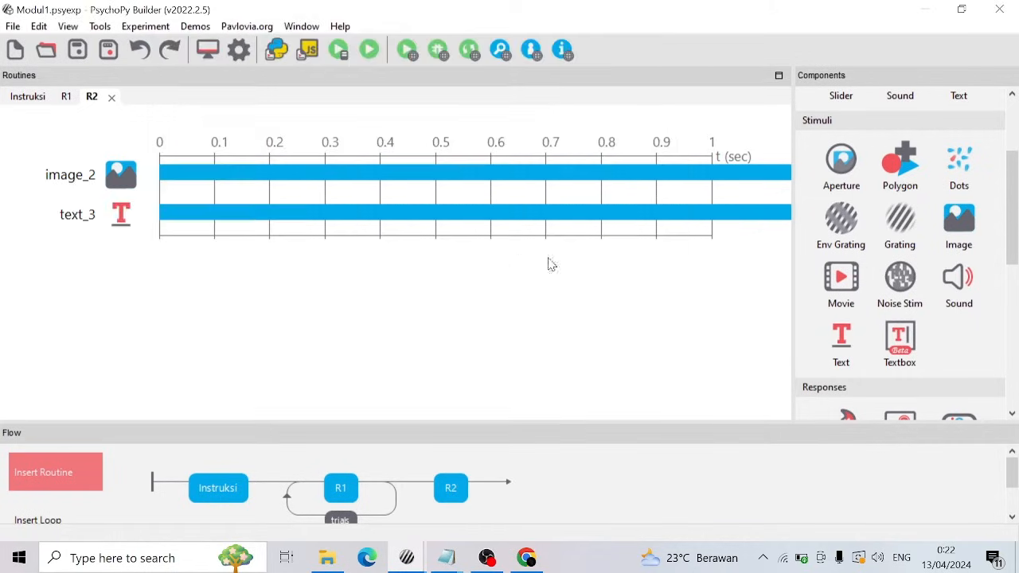
# Add a Slider component to R2 and copy its tick values (1, 2, 3, 4, 5) into the labels.
pyautogui.scroll(-5, 854, 267)
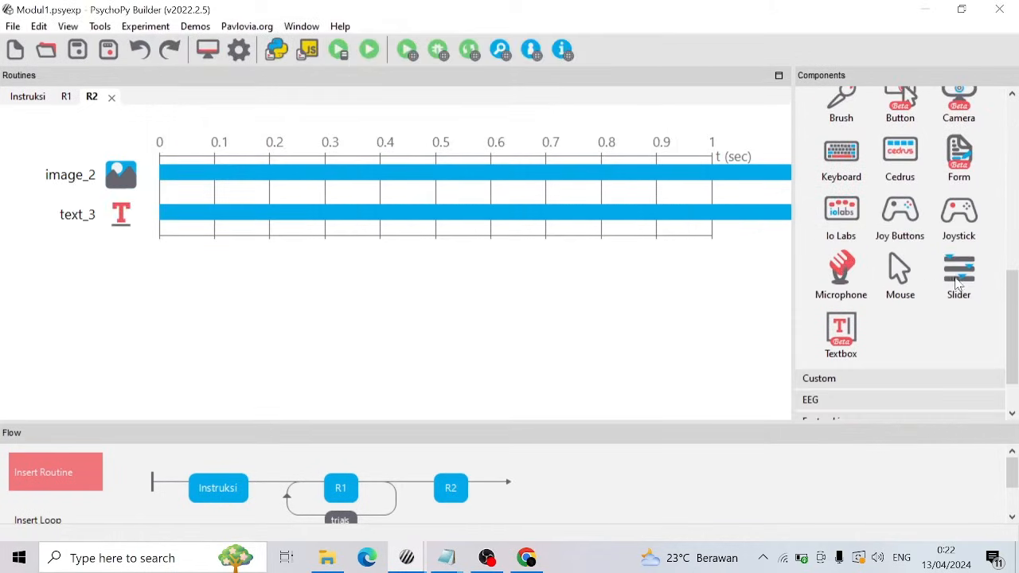
pyautogui.click(958, 286)
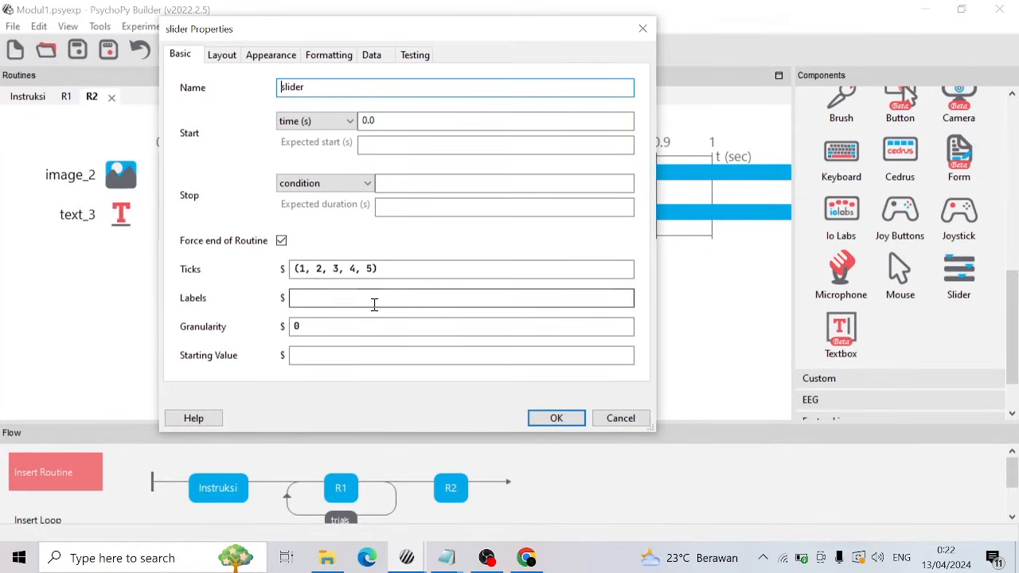
pyautogui.click(301, 297)
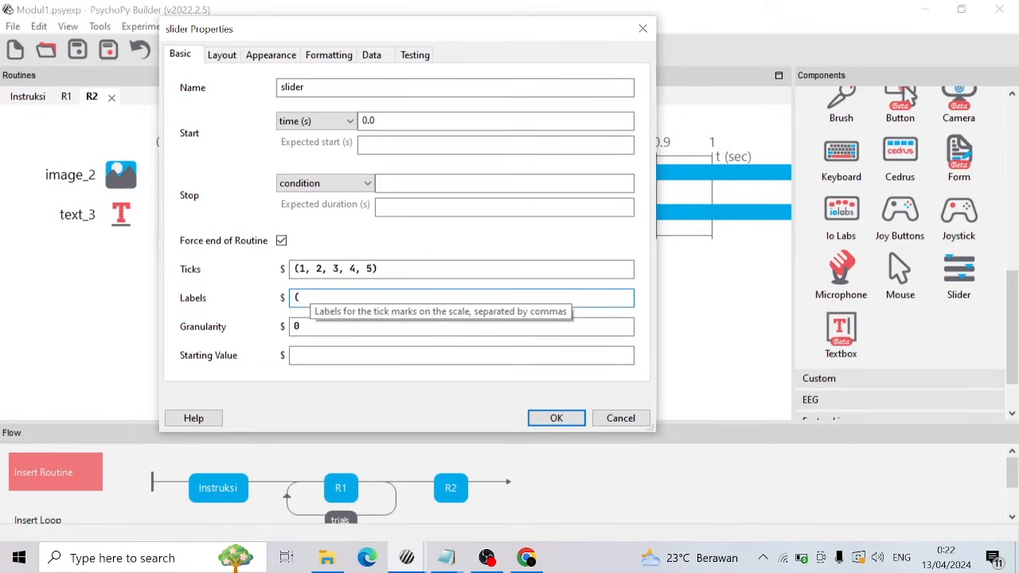
pyautogui.moveTo(295, 269); pyautogui.dragTo(407, 269)
pyautogui.hotkey('ctrl', 'c')
pyautogui.click(341, 297)
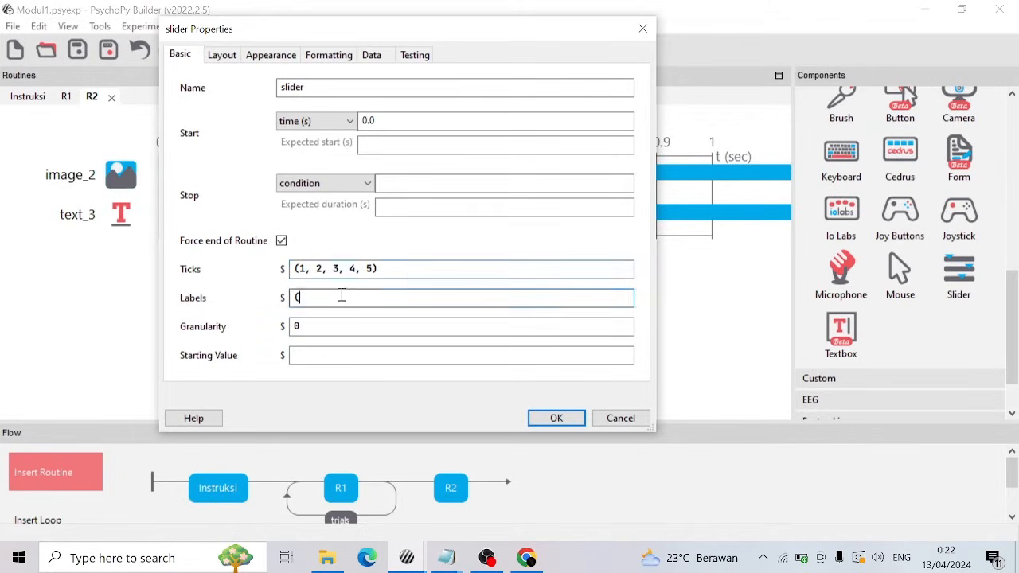
pyautogui.write('(')
pyautogui.press('BackSpace')
pyautogui.hotkey('ctrl', 'v')
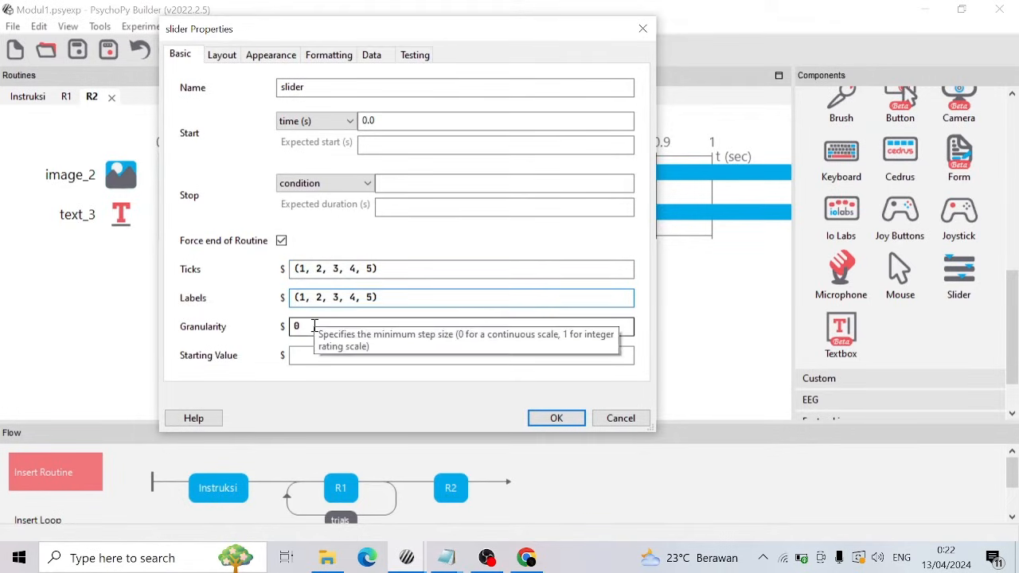
# Keep the slider's rating style, enable the labels45 style tweak, and make its label and line colors black.
pyautogui.click(226, 57)
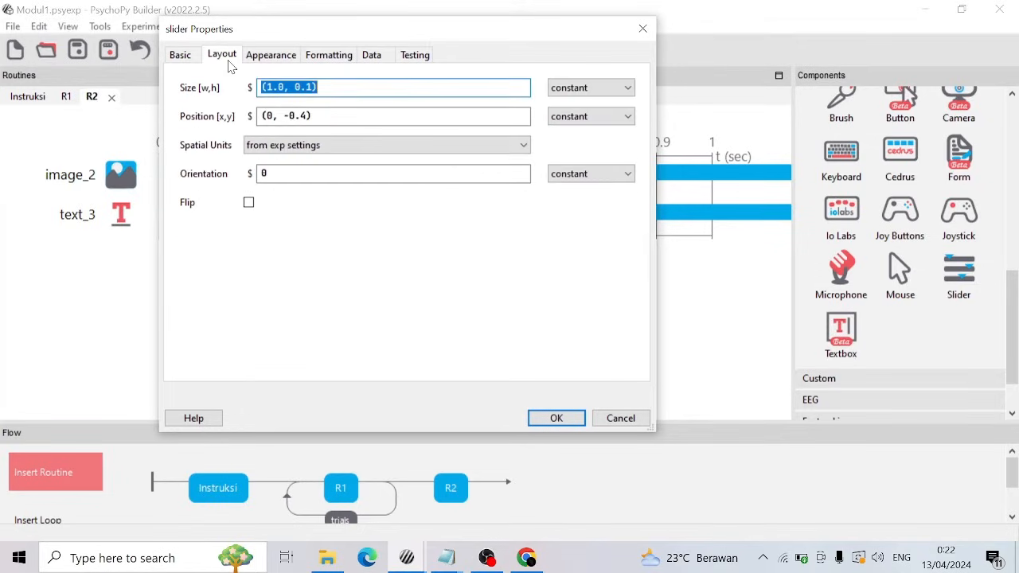
pyautogui.click(298, 55)
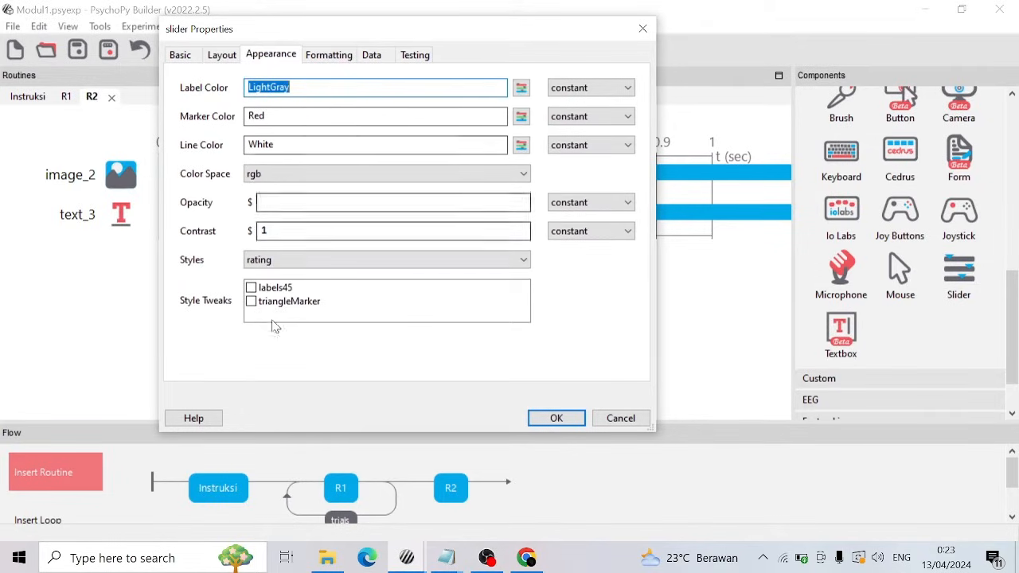
pyautogui.click(289, 263)
pyautogui.click(282, 289)
pyautogui.click(259, 289)
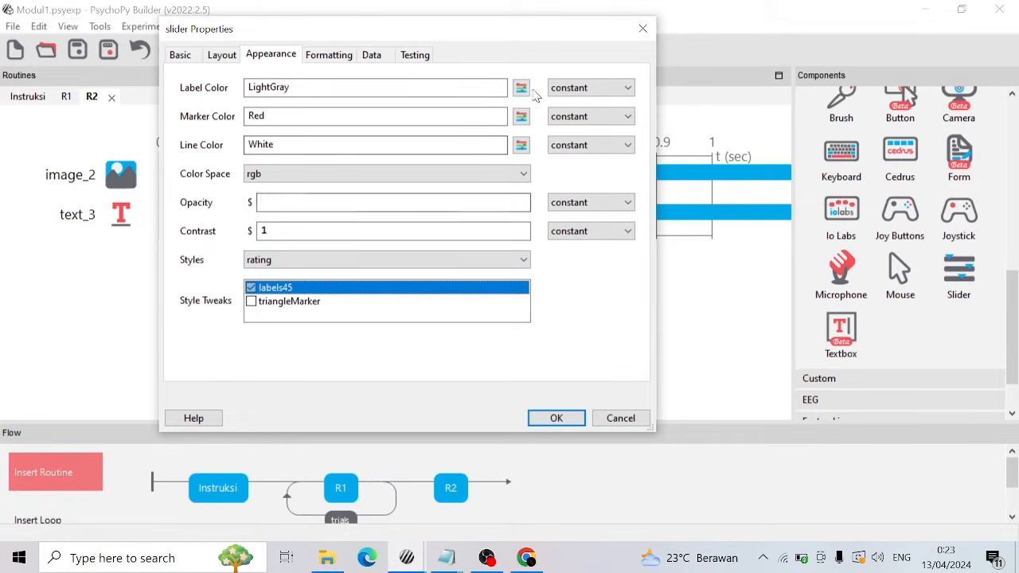
pyautogui.click(525, 91)
pyautogui.click(505, 134)
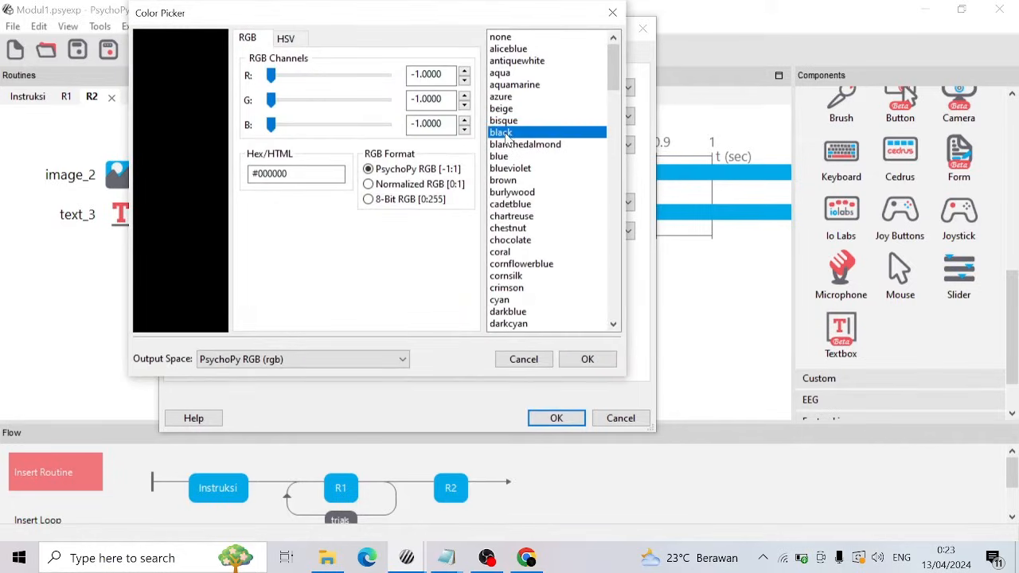
pyautogui.click(587, 361)
pyautogui.click(521, 145)
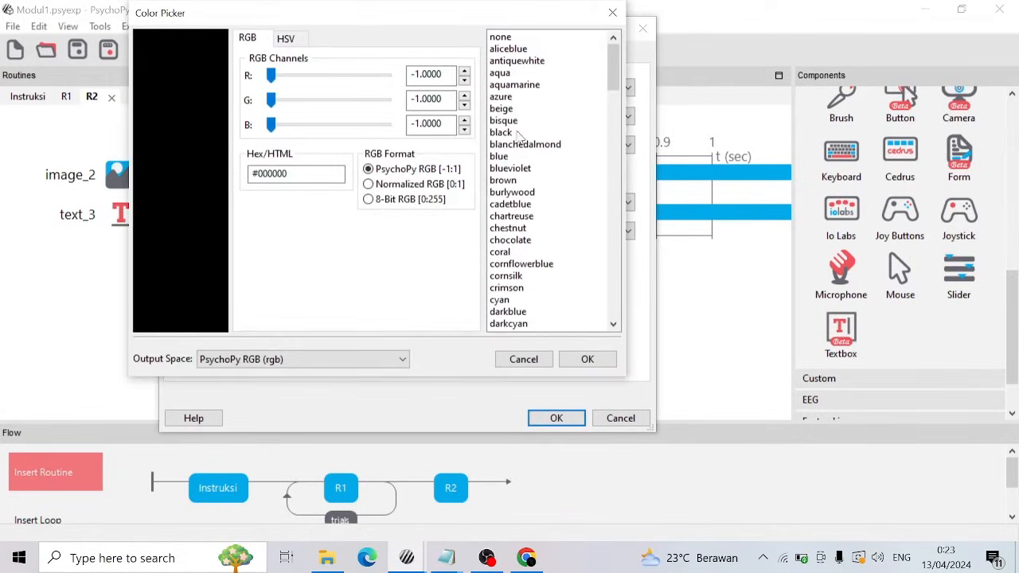
pyautogui.click(505, 136)
pyautogui.click(577, 366)
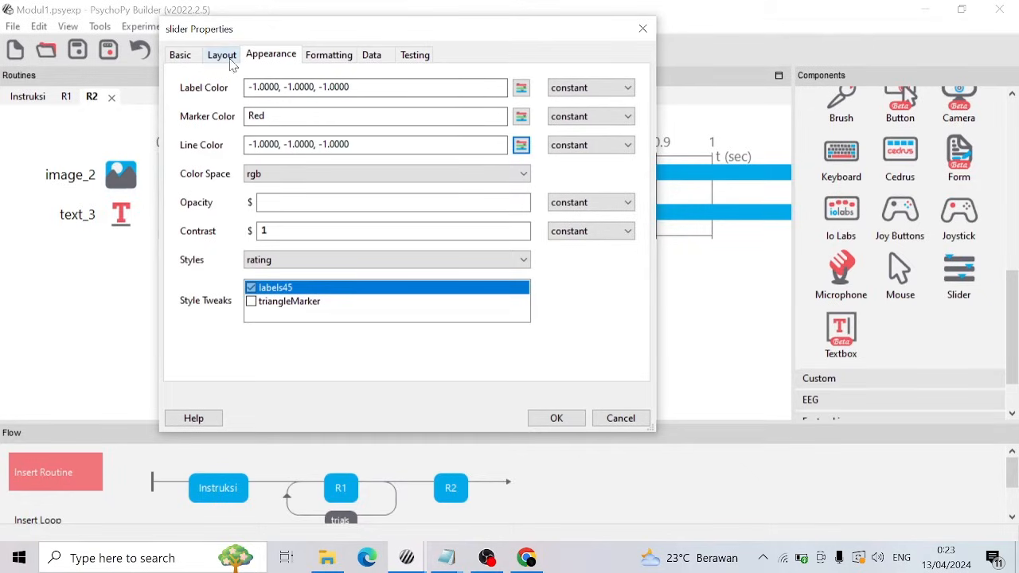
# Set the slider's size to (0.8, 0.05) and its position to (0, -0.3).
pyautogui.click(221, 55)
pyautogui.click(294, 91)
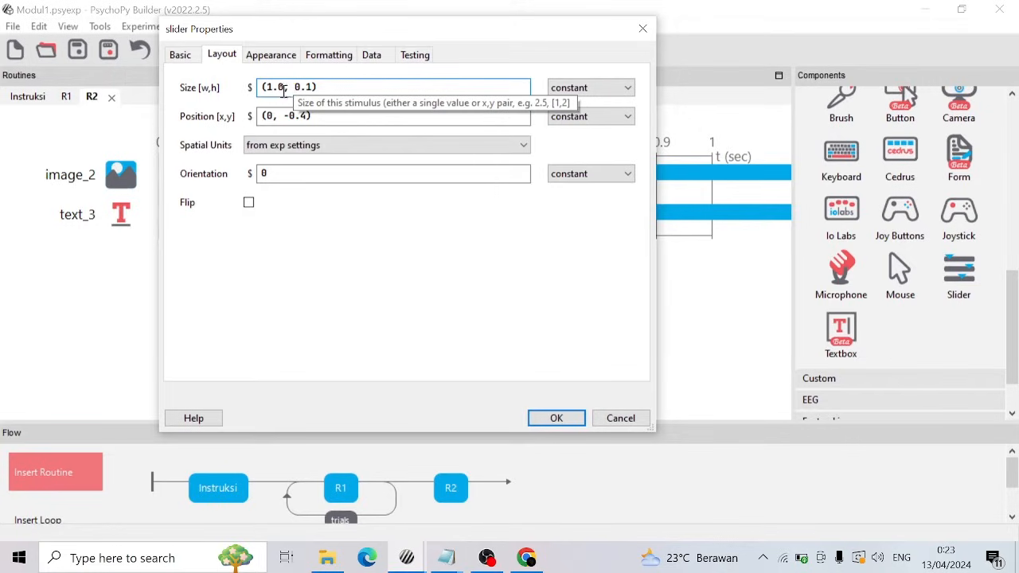
pyautogui.write('0.8')
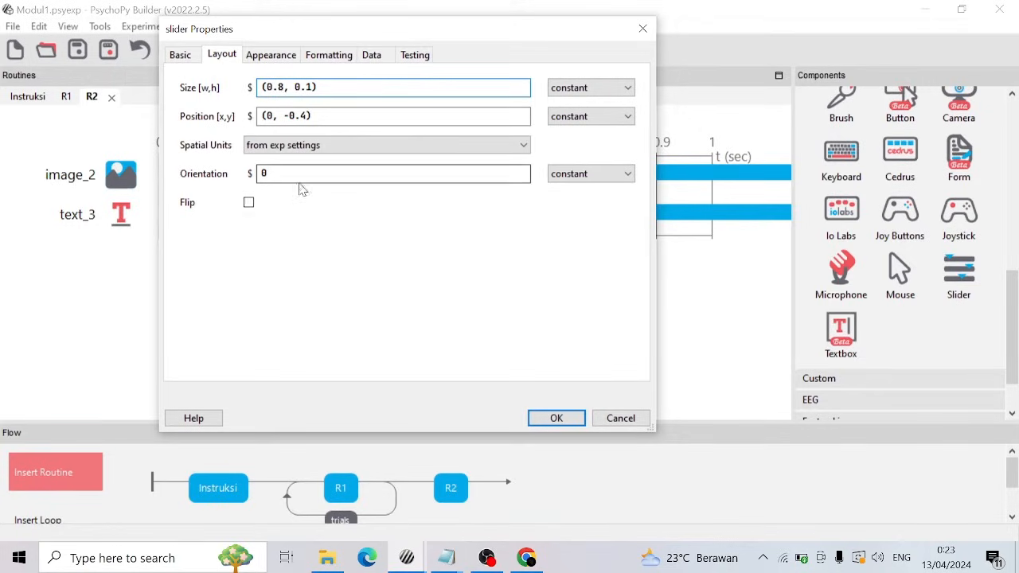
pyautogui.click(310, 83)
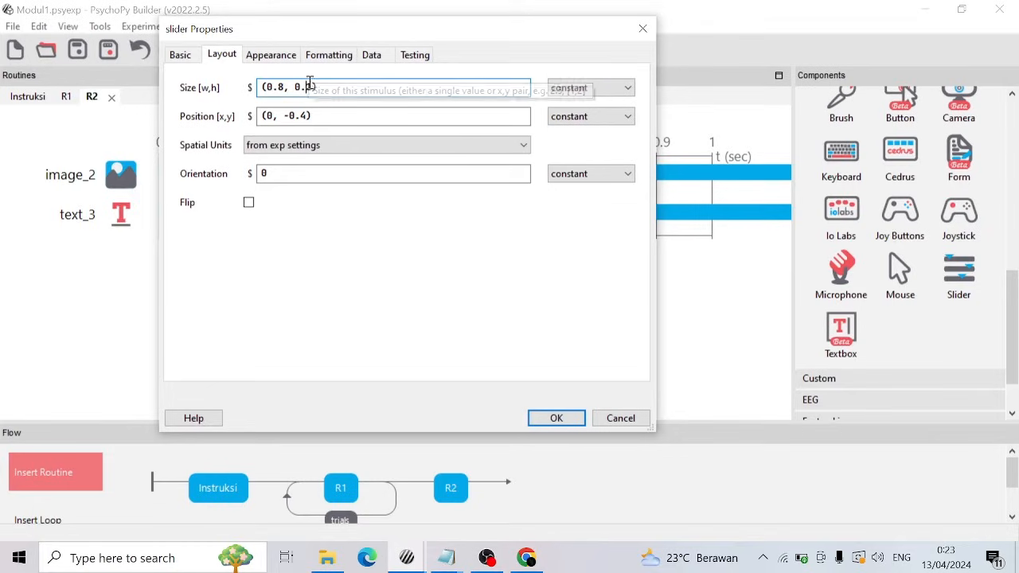
pyautogui.press('BackSpace')
pyautogui.write('05')
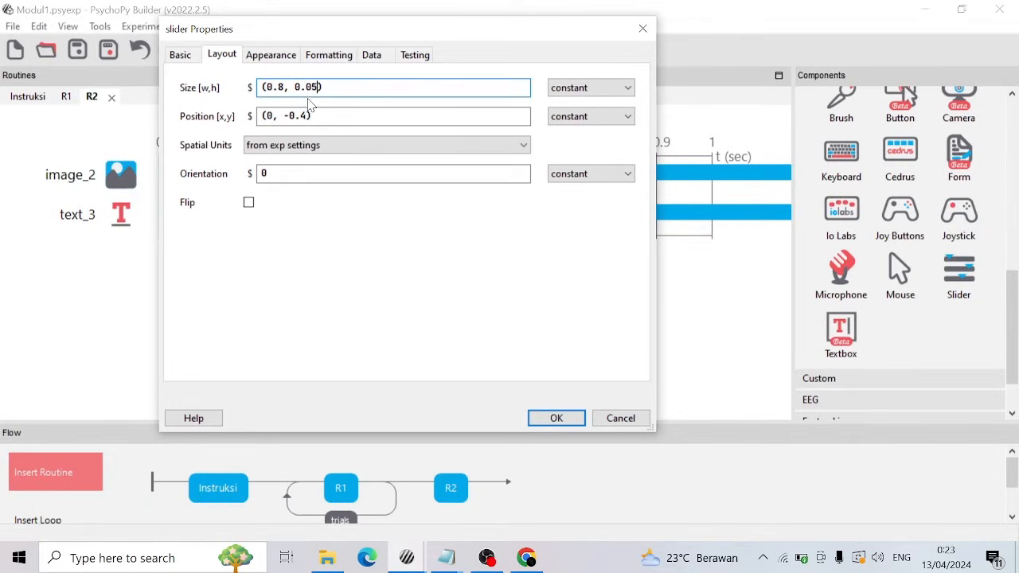
pyautogui.click(311, 116)
pyautogui.press('BackSpace')
pyautogui.write('3')
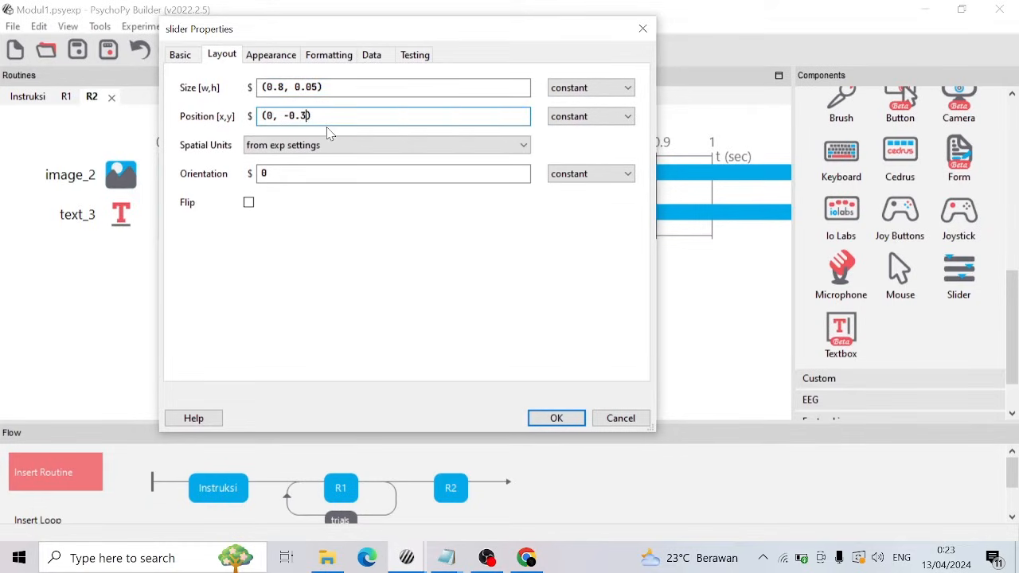
# Set the slider's label letter height to 0.04 and confirm the component.
pyautogui.click(329, 54)
pyautogui.click(321, 116)
pyautogui.press('BackSpace')
pyautogui.write('4')
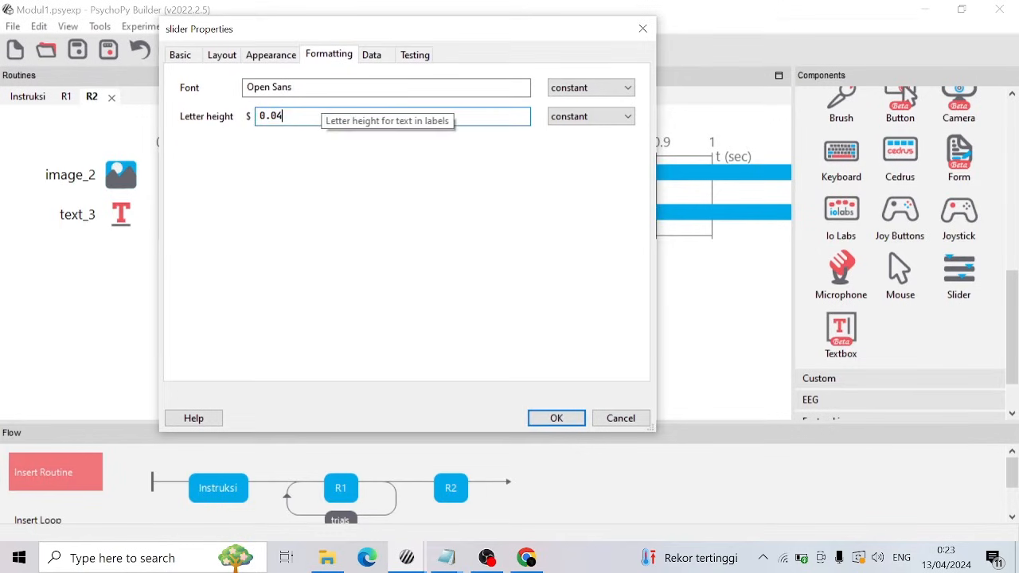
pyautogui.click(555, 419)
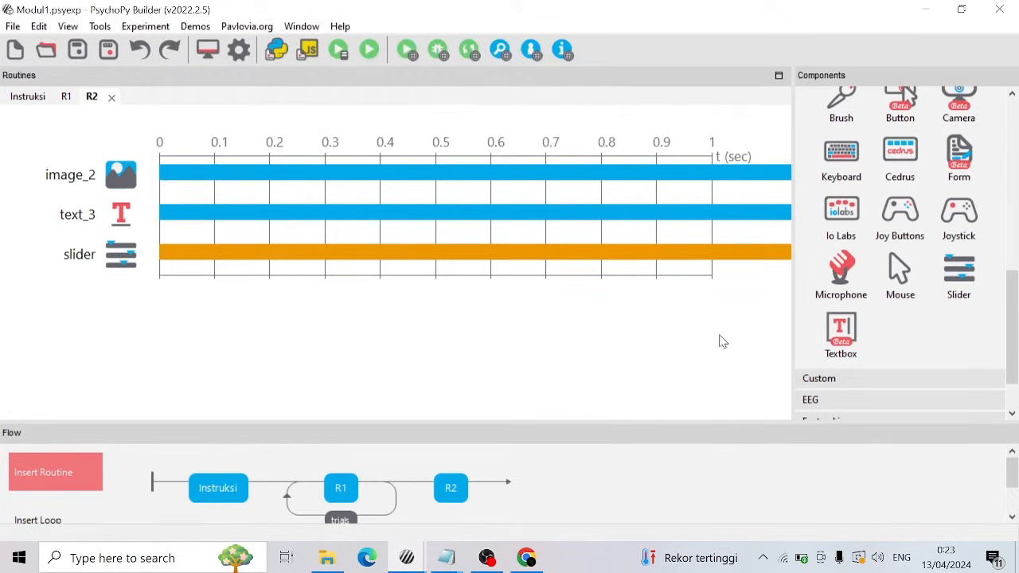
# Start a Text component named no in R2 with the text "Sangat Tidak Suka" and its stop duration cleared.
pyautogui.scroll(3, 840, 305)
pyautogui.click(844, 191)
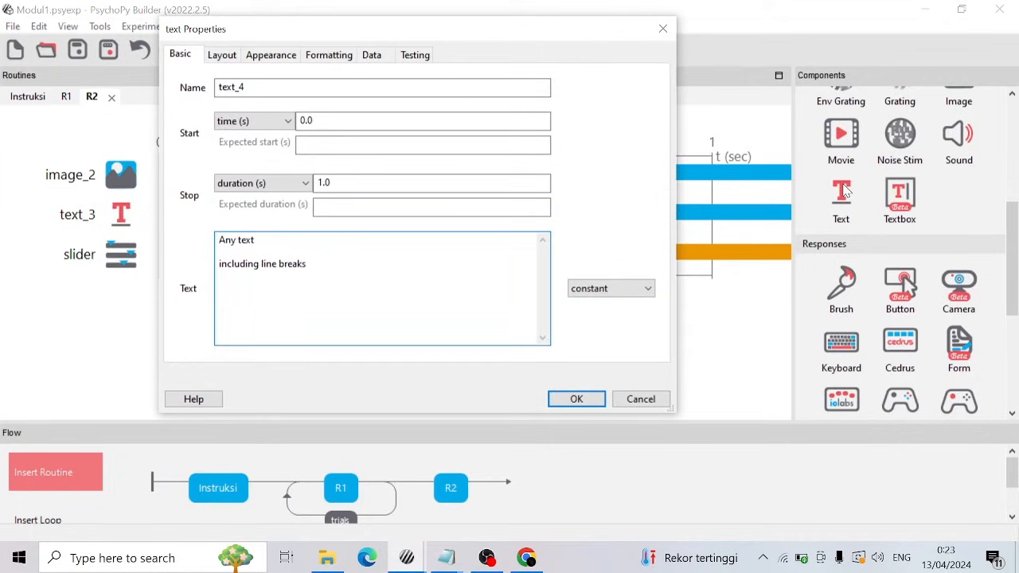
pyautogui.hotkey('ctrl', 'a')
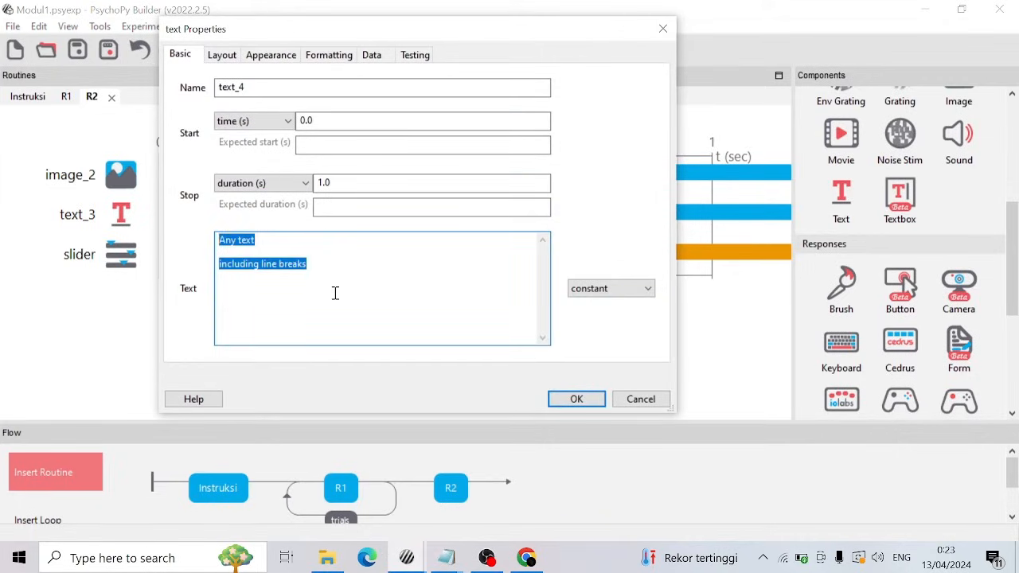
pyautogui.write('Sangat Tidak Suka')
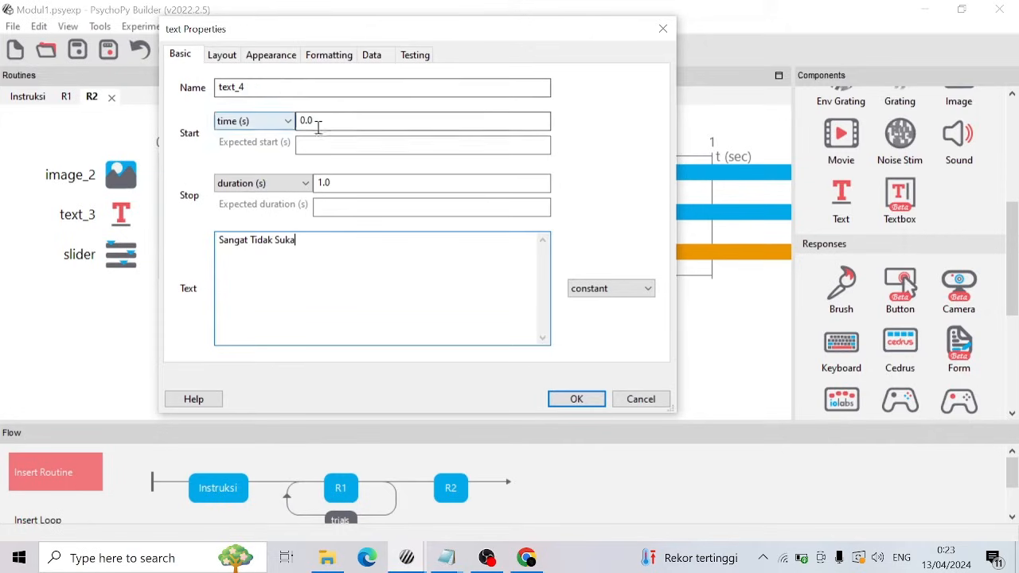
pyautogui.doubleClick(267, 88)
pyautogui.write('no')
pyautogui.click(328, 182)
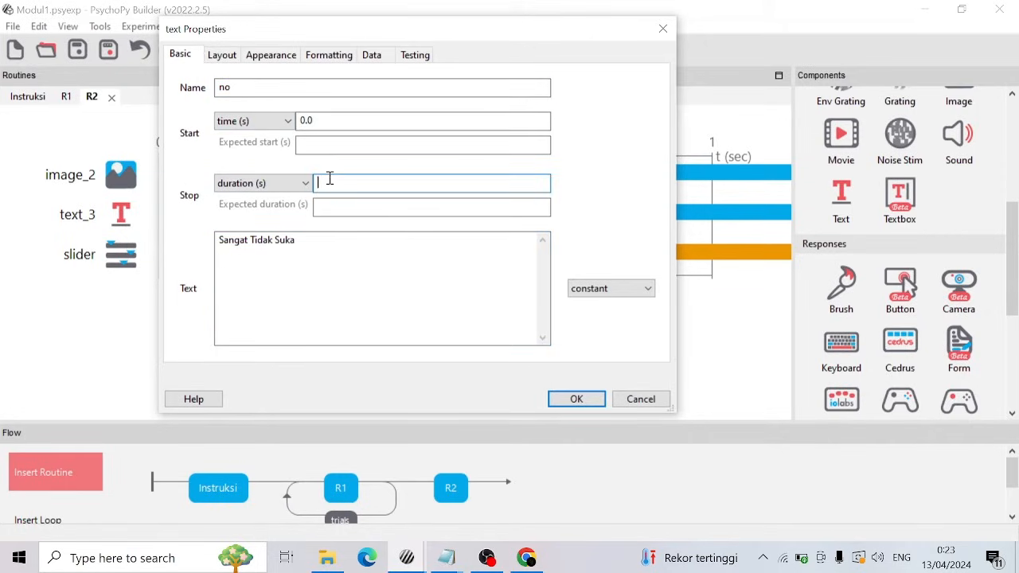
# Set the "Sangat Tidak Suka" text's position to (-0.4, -0.23).
pyautogui.click(237, 55)
pyautogui.doubleClick(289, 85)
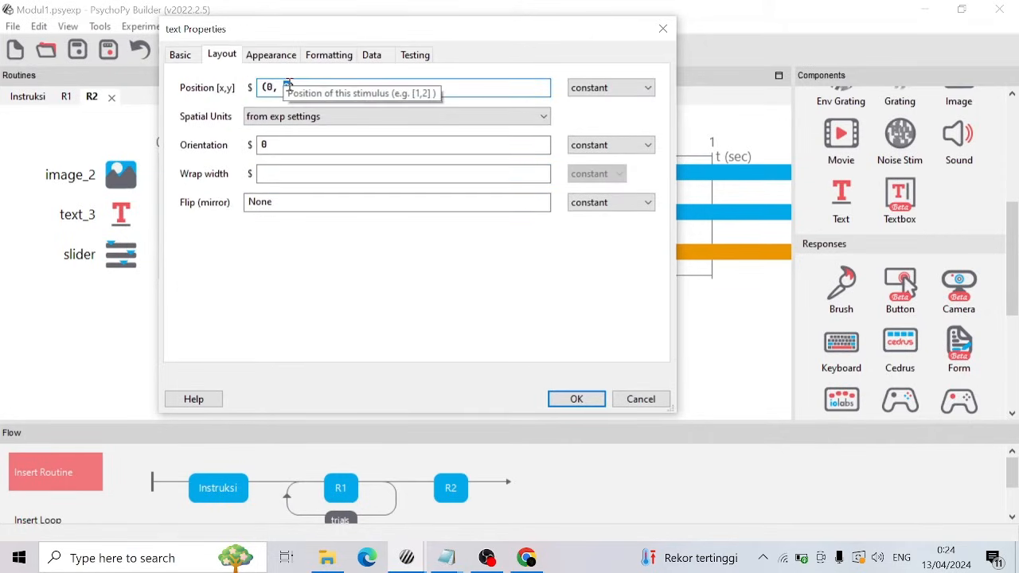
pyautogui.click(268, 87)
pyautogui.write('-0')
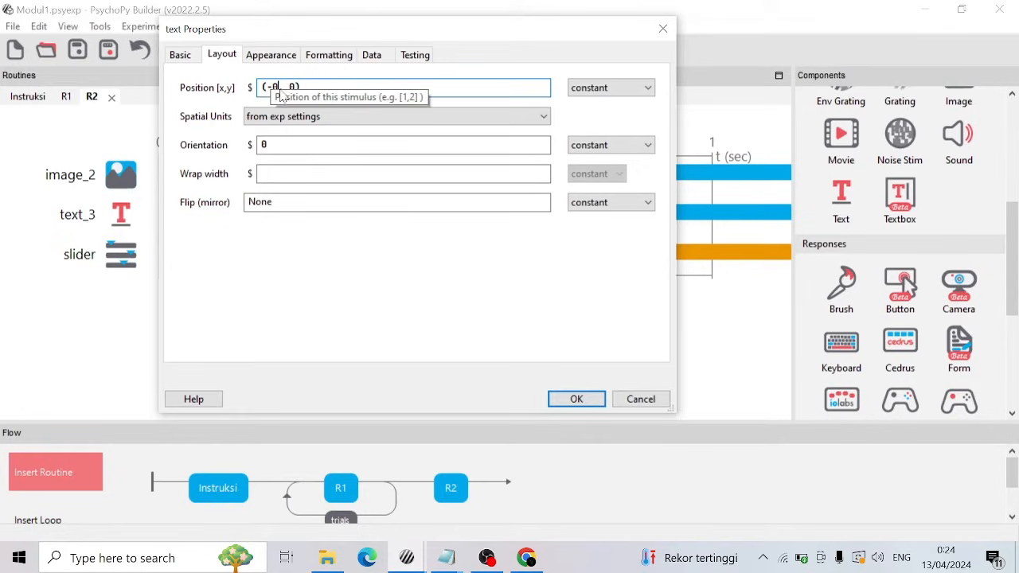
pyautogui.write('.4')
pyautogui.click(309, 88)
pyautogui.write('2')
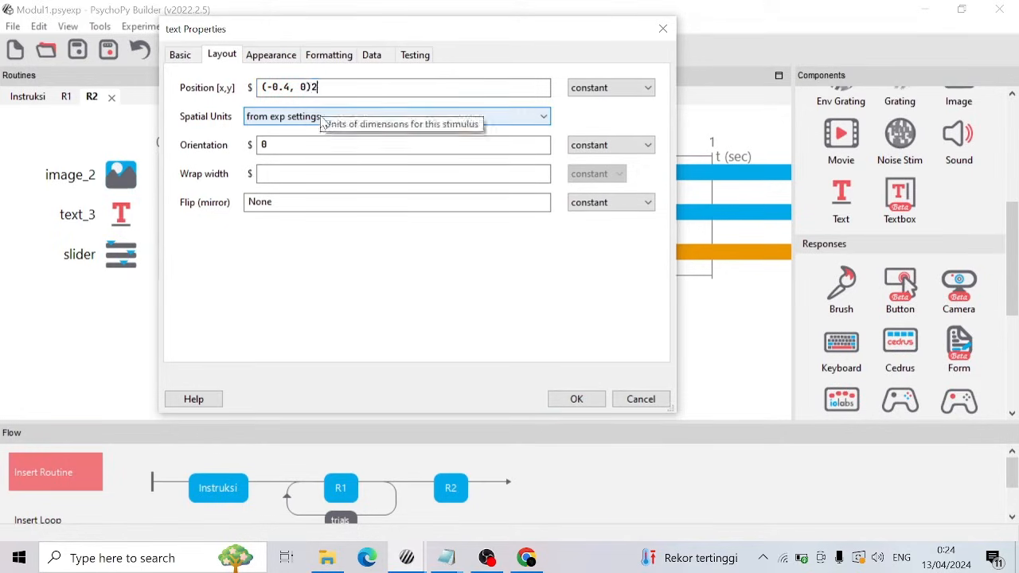
pyautogui.press('BackSpace')
pyautogui.press('Left')
pyautogui.write('.23')
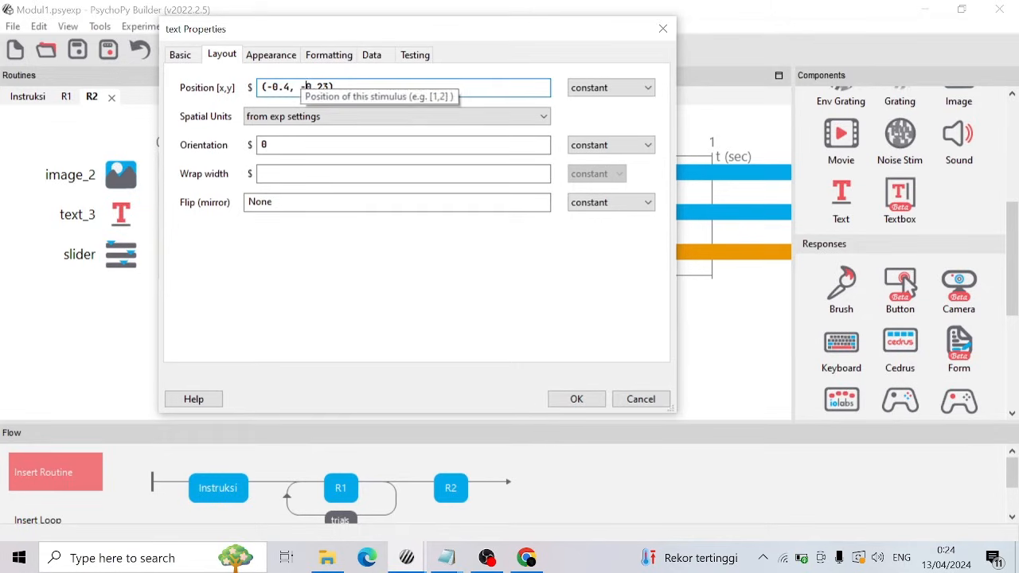
# Set the "Sangat Tidak Suka" text's foreground color to black.
pyautogui.click(271, 54)
pyautogui.click(541, 88)
pyautogui.click(518, 136)
pyautogui.click(591, 365)
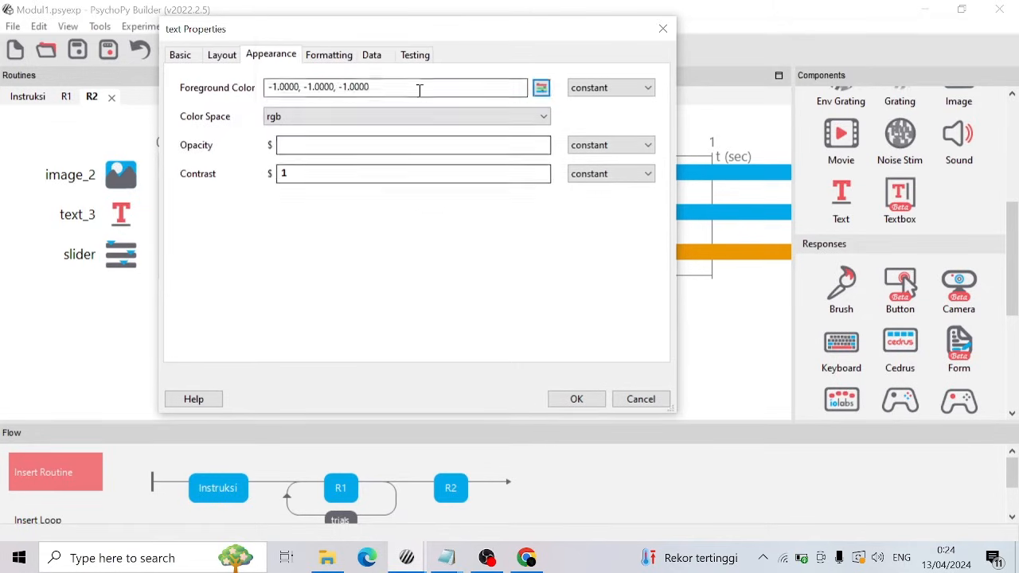
# Set the "Sangat Tidak Suka" text's letter height to 0.03 and confirm the component.
pyautogui.click(351, 54)
pyautogui.click(473, 117)
pyautogui.press('BackSpace')
pyautogui.write('3')
pyautogui.click(185, 56)
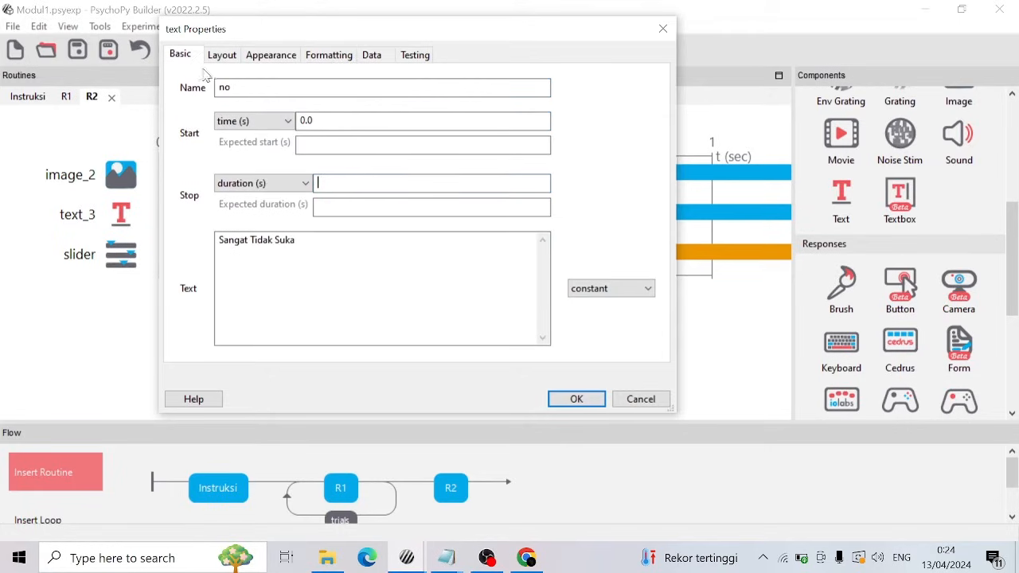
pyautogui.click(552, 396)
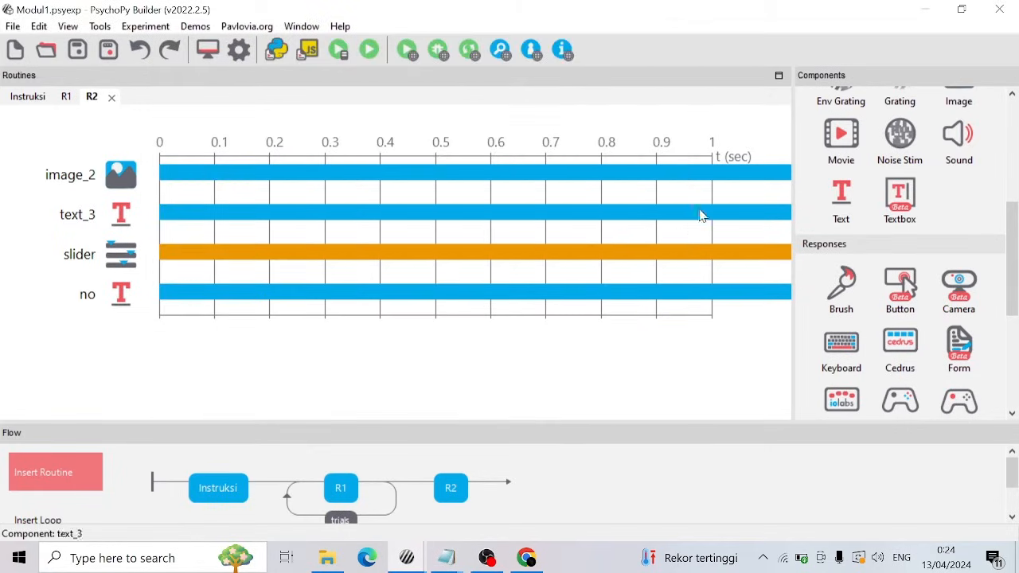
# Start another Text component in R2 named yes, with the text "Sangat Suka" and its stop duration cleared.
pyautogui.click(837, 192)
pyautogui.moveTo(352, 262); pyautogui.dragTo(287, 252)
pyautogui.write('Sangat Suka')
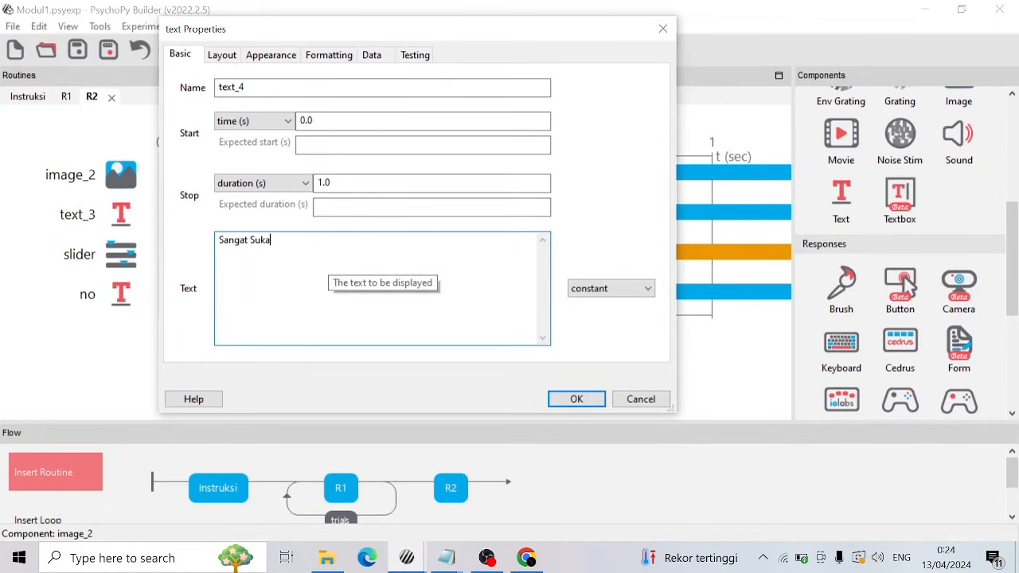
pyautogui.doubleClick(282, 86)
pyautogui.write('yes')
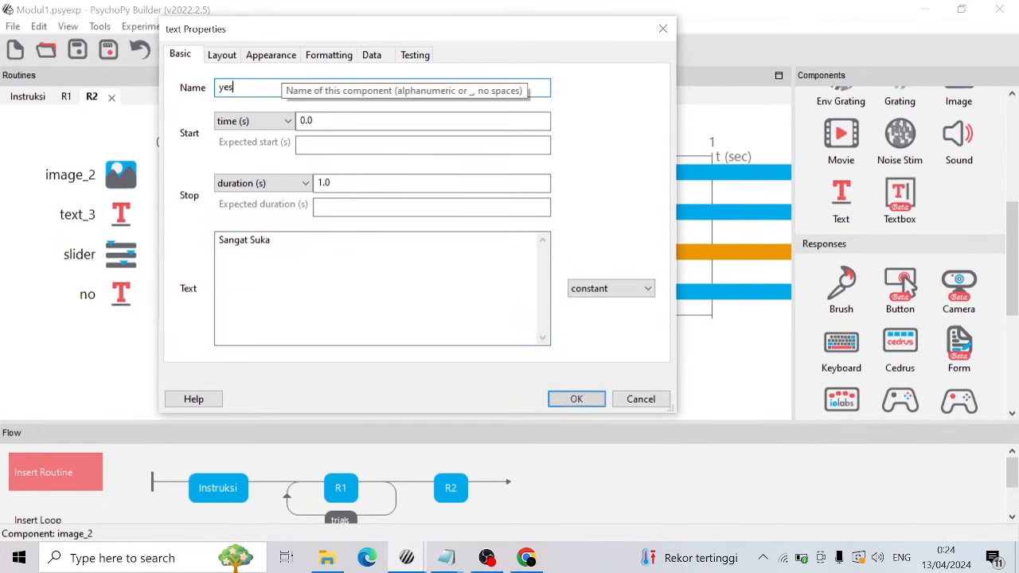
pyautogui.doubleClick(322, 182)
pyautogui.press('BackSpace')
# Set the "Sangat Suka" text's position to (0.4, -0.23).
pyautogui.click(222, 55)
pyautogui.click(268, 87)
pyautogui.write('.4, 0)')
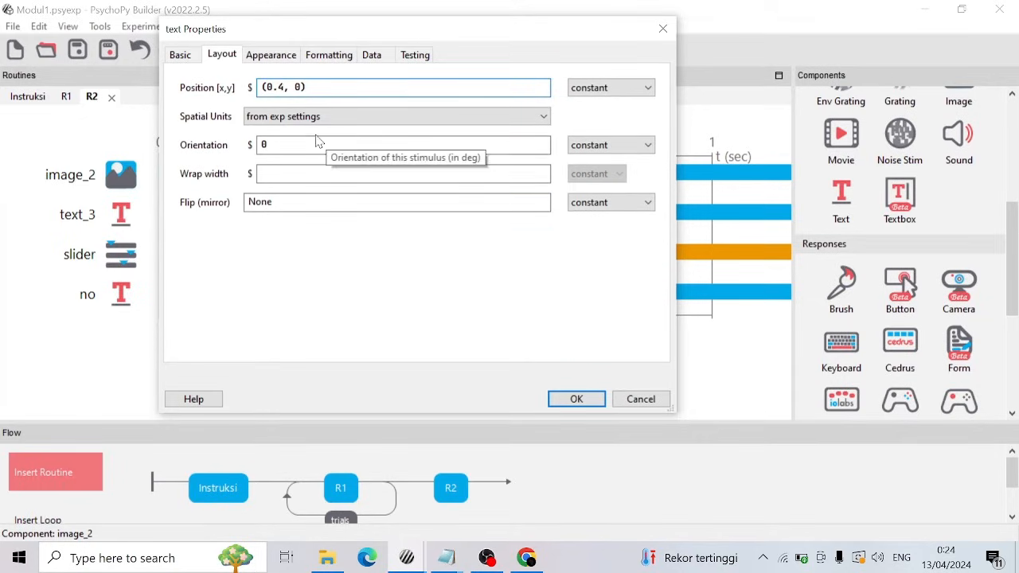
pyautogui.click(298, 88)
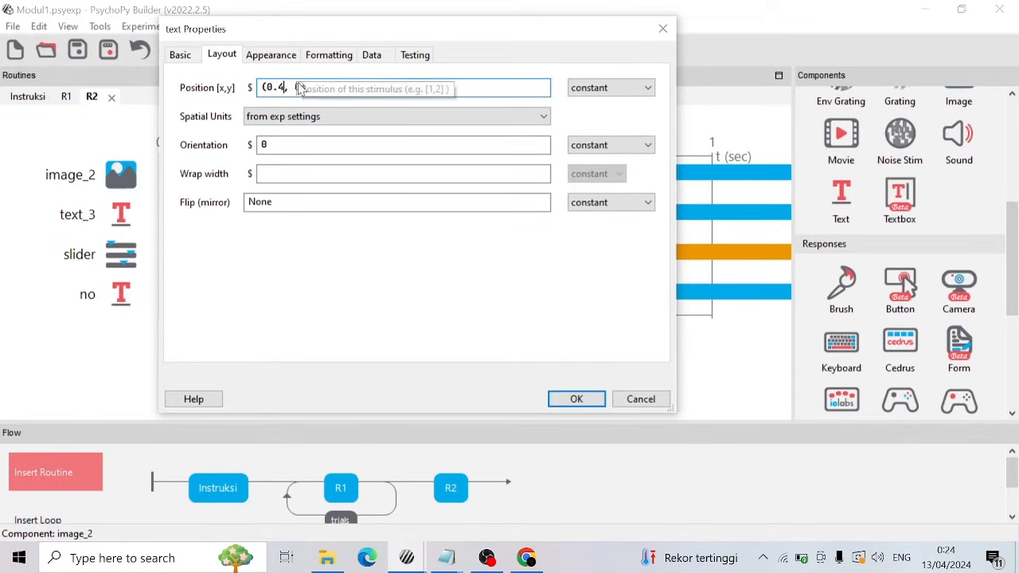
pyautogui.write('-0')
pyautogui.press('Right')
pyautogui.write('.25')
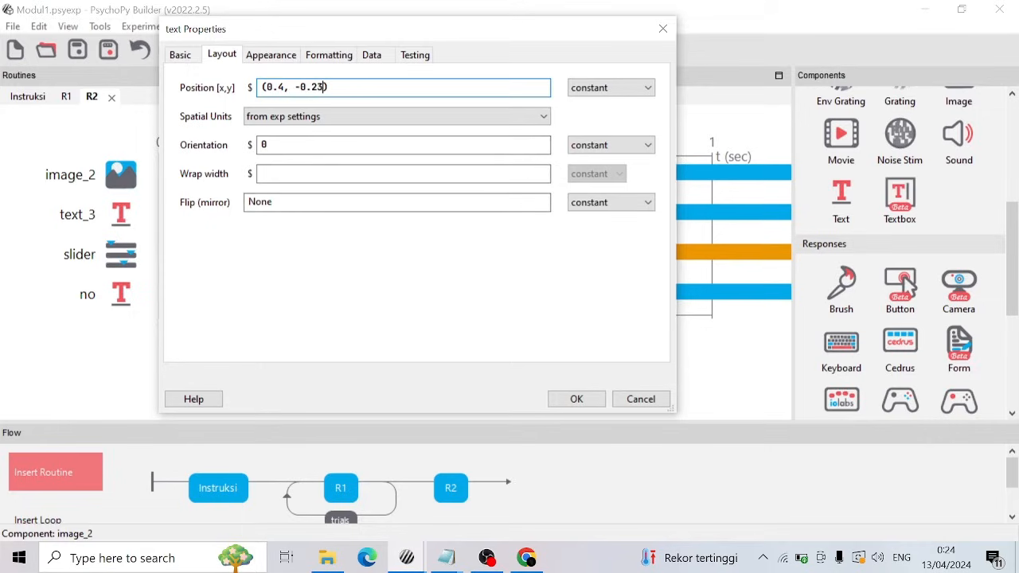
# Make the "Sangat Suka" text black with the same letter height as the "Sangat Tidak Suka" text, and confirm the component.
pyautogui.click(269, 56)
pyautogui.click(543, 89)
pyautogui.click(530, 134)
pyautogui.click(589, 354)
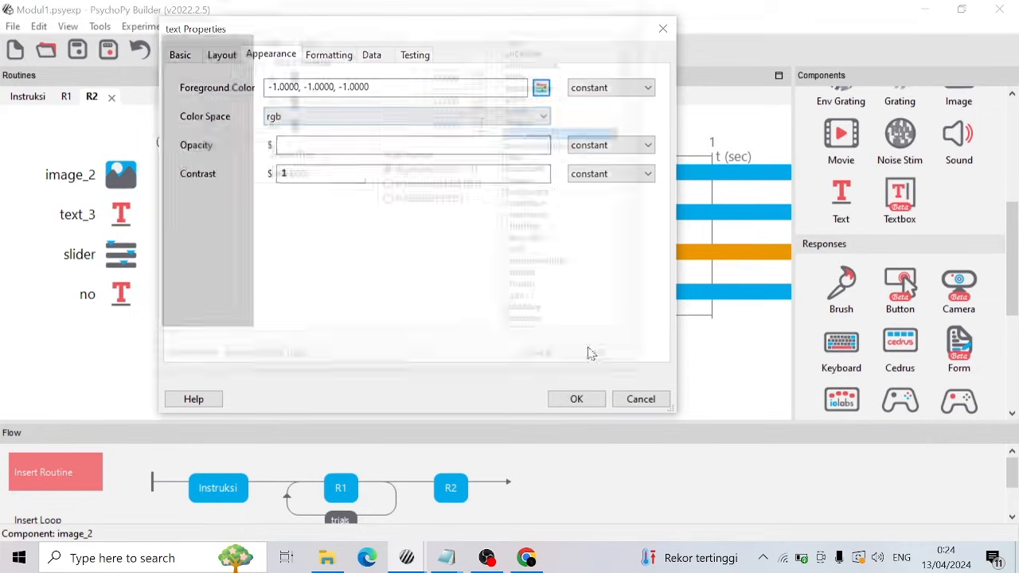
pyautogui.click(328, 55)
pyautogui.click(542, 113)
pyautogui.click(576, 399)
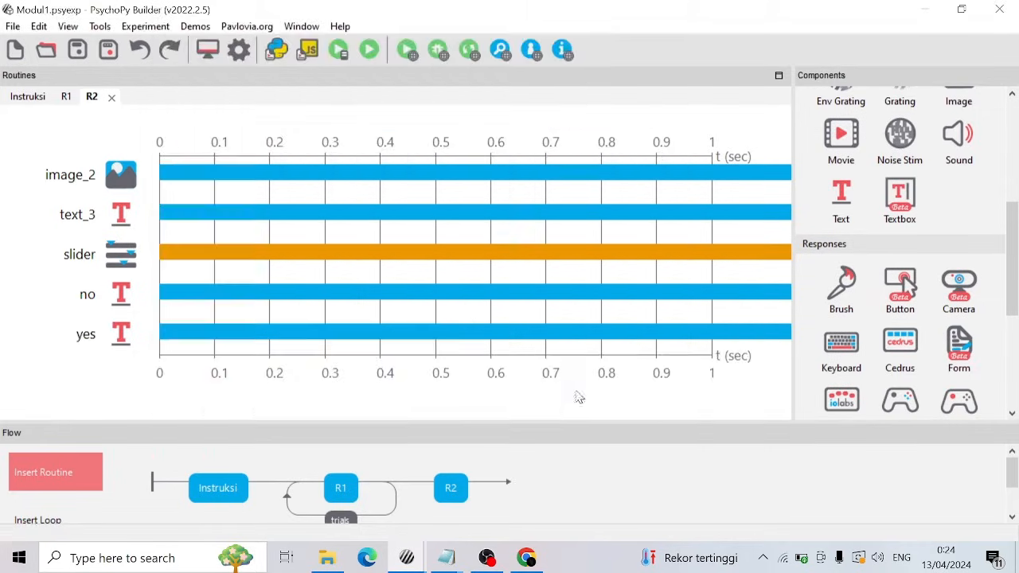
# Run the experiment to test the R2 labels and slider by rating the duck picture, and minimize the Runner window.
pyautogui.click(367, 54)
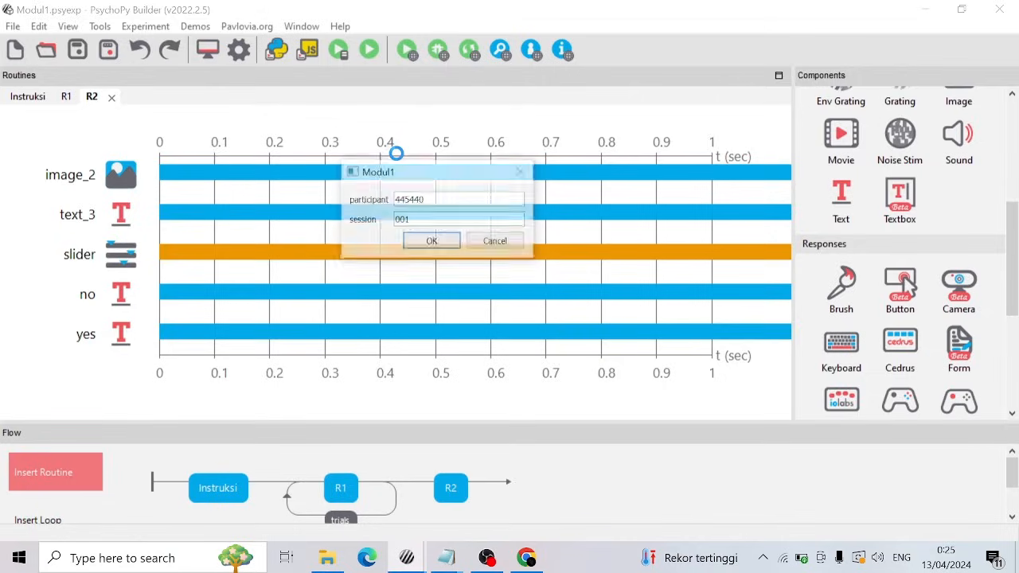
pyautogui.click(428, 239)
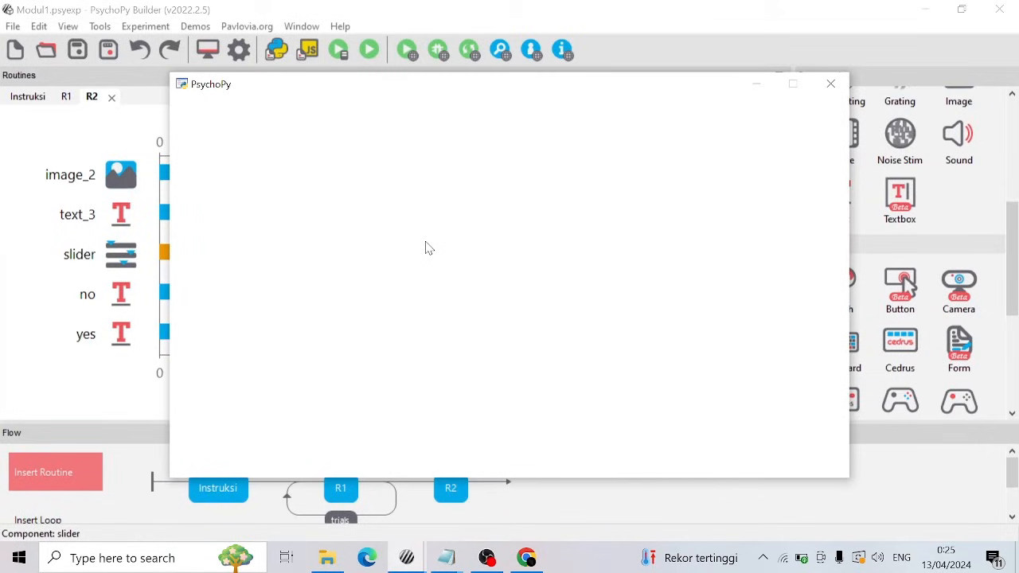
pyautogui.press('q')
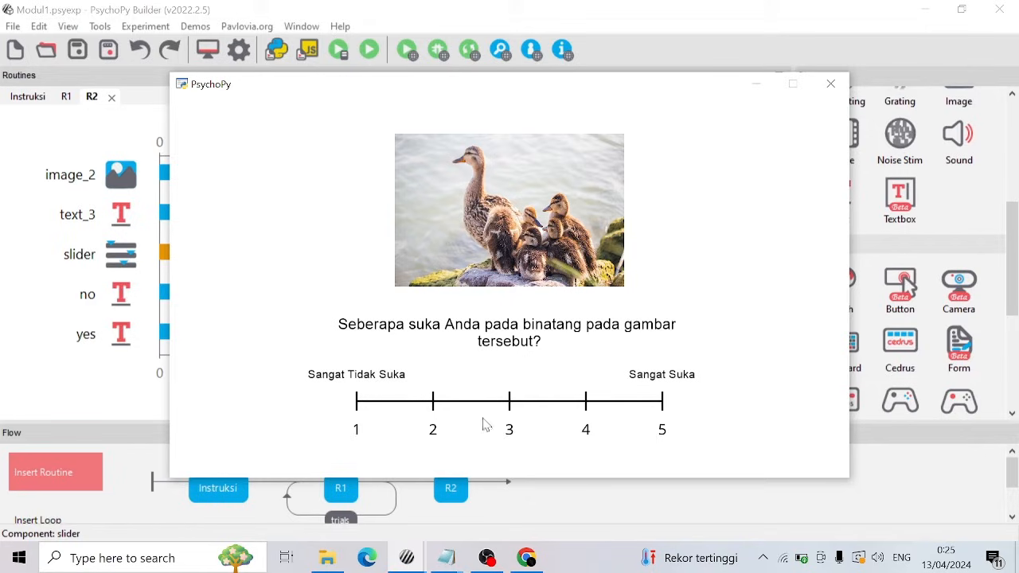
pyautogui.moveTo(509, 403)
pyautogui.mouseDown()
pyautogui.moveTo(447, 400)
pyautogui.moveTo(589, 411)
pyautogui.mouseUp()
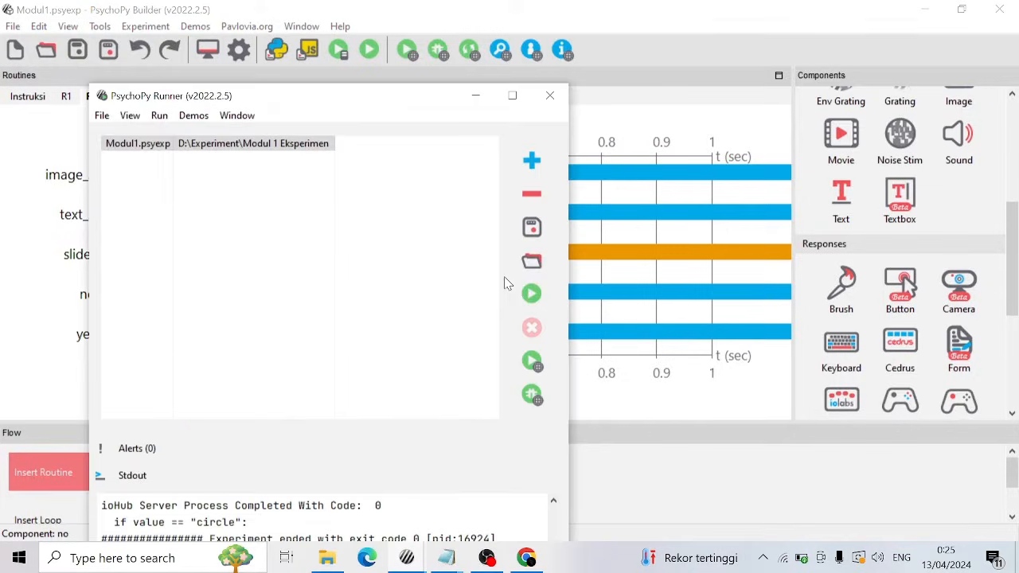
pyautogui.click(475, 95)
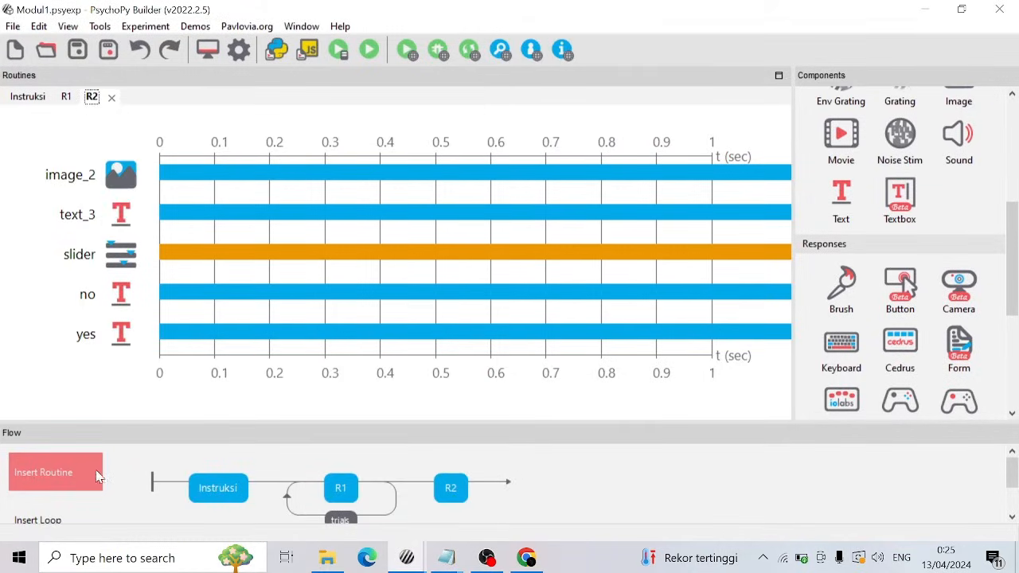
# Switch to File Explorer and create an Excel worksheet named StimImage in the Modul 1 Eksperimen folder.
pyautogui.click(326, 558)
pyautogui.rightClick(298, 409)
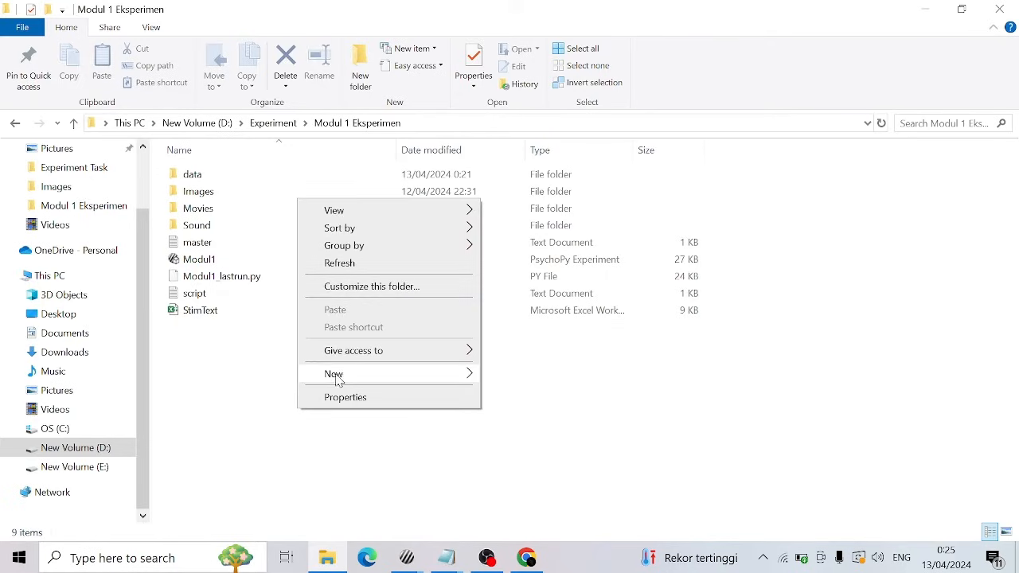
pyautogui.moveTo(338, 381)
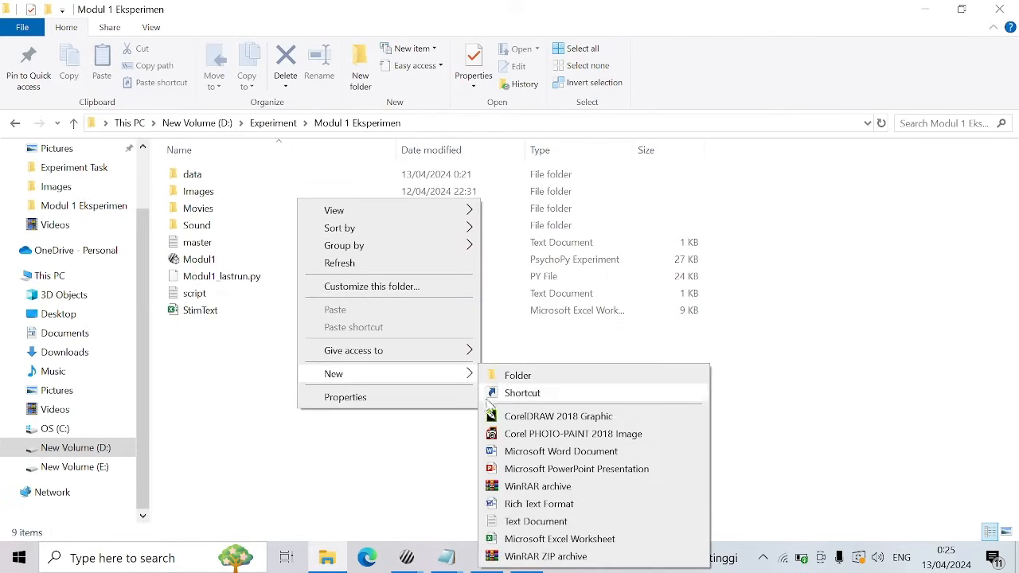
pyautogui.click(521, 540)
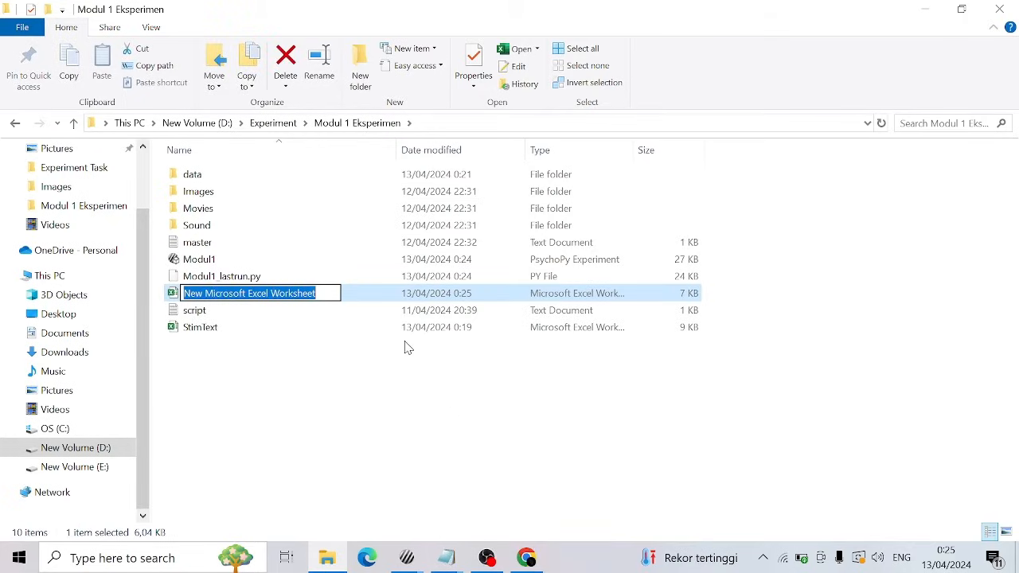
pyautogui.write('StimImage')
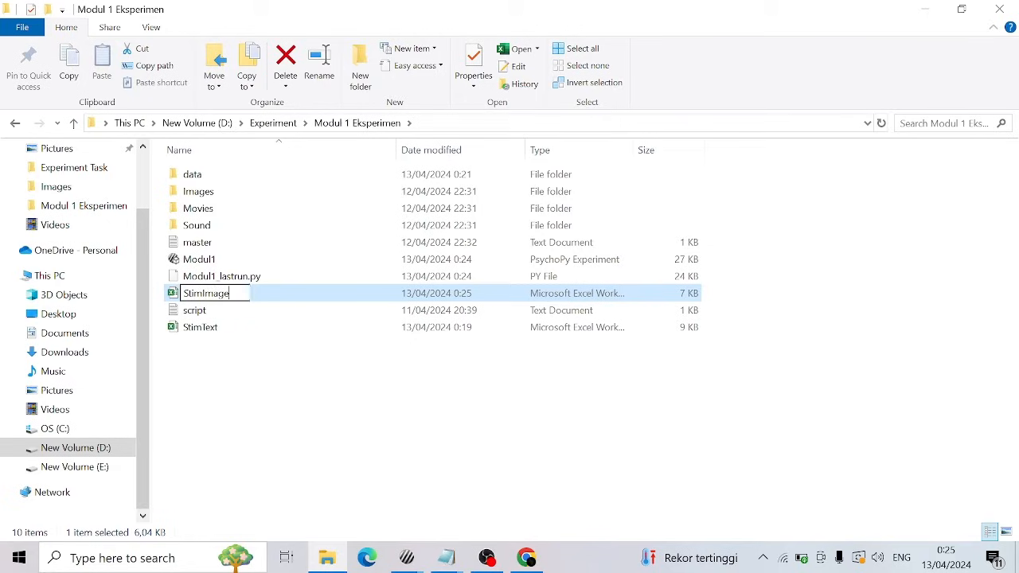
pyautogui.click(407, 348)
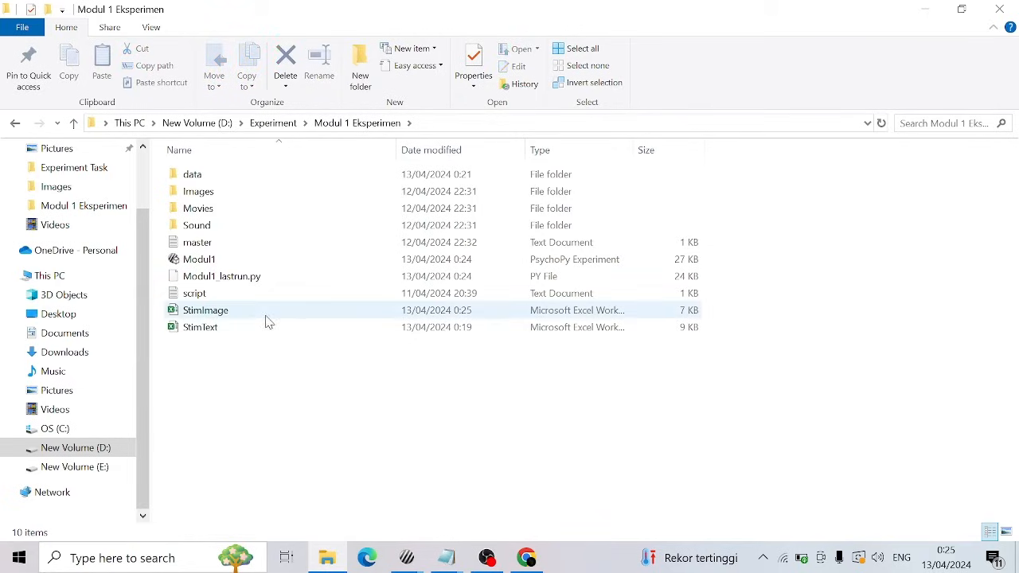
# Open the StimImage workbook and the Images folder, and enter the header Image in cell A1.
pyautogui.doubleClick(228, 310)
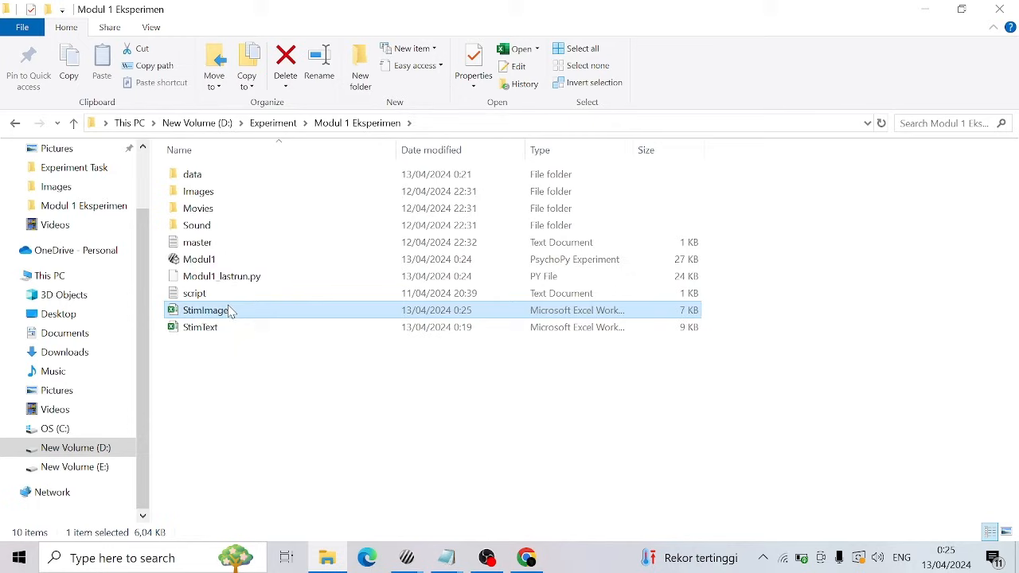
pyautogui.doubleClick(228, 194)
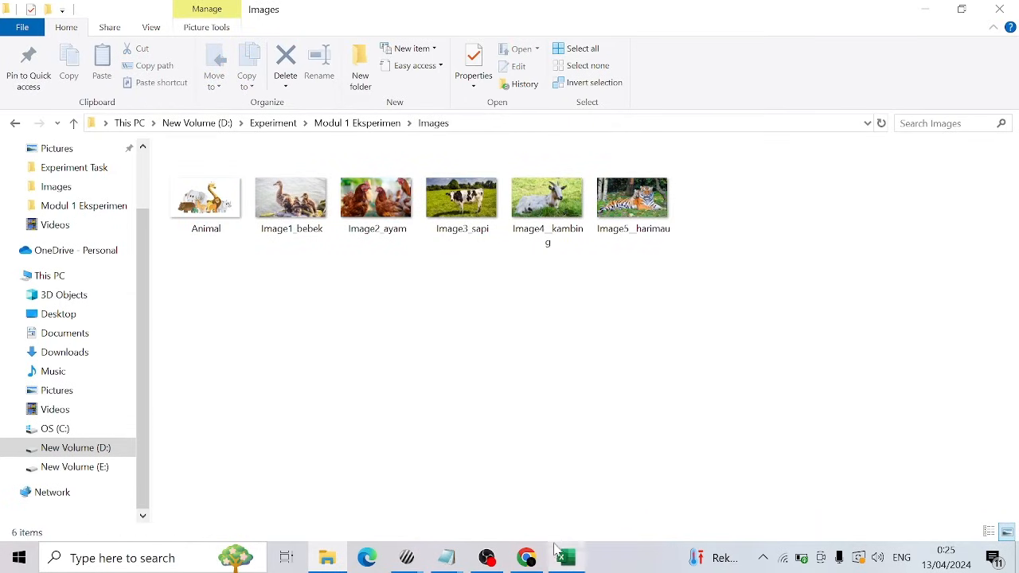
pyautogui.write('Image')
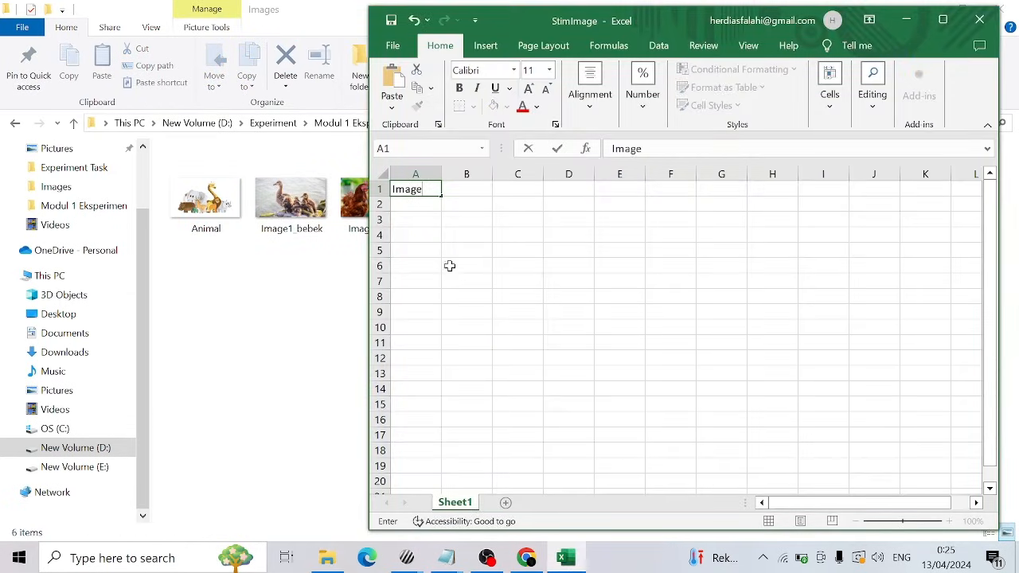
pyautogui.press('Return')
# Copy the duck image's file path into cell A2 and shorten it to Images\Image1_bebek.png.
pyautogui.click(257, 280)
pyautogui.click(291, 199)
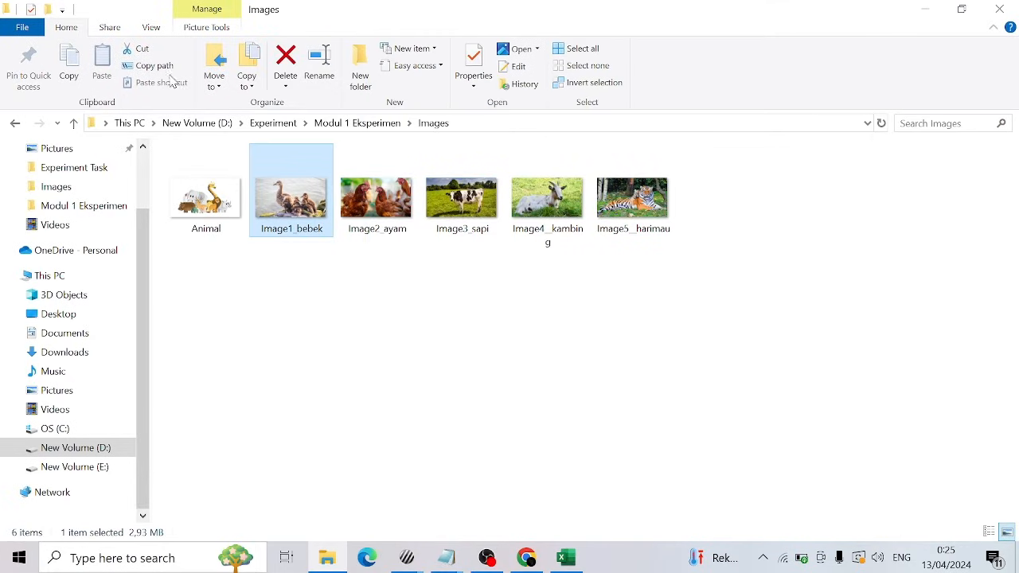
pyautogui.click(163, 71)
pyautogui.click(566, 557)
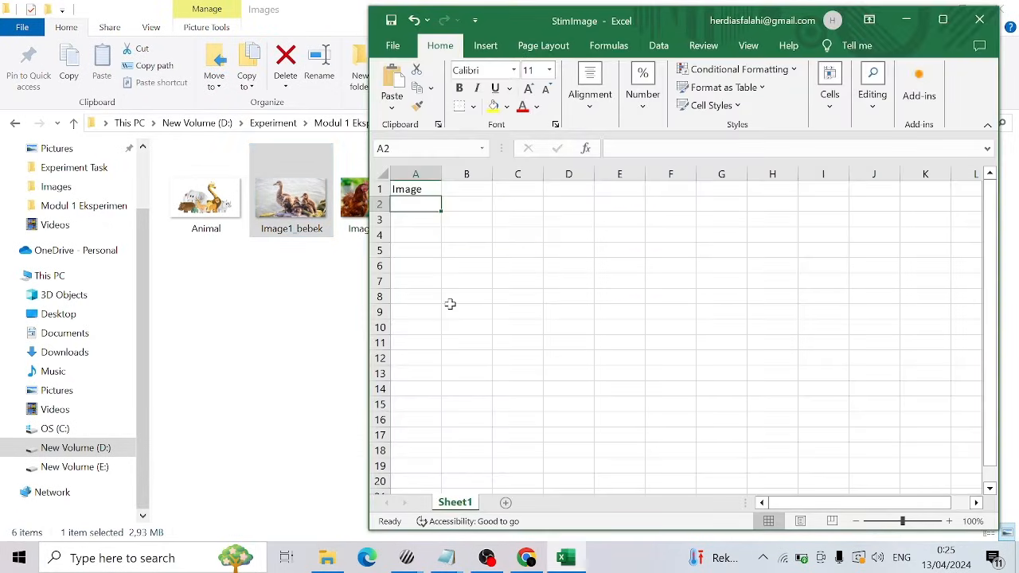
pyautogui.hotkey('ctrl', 'v')
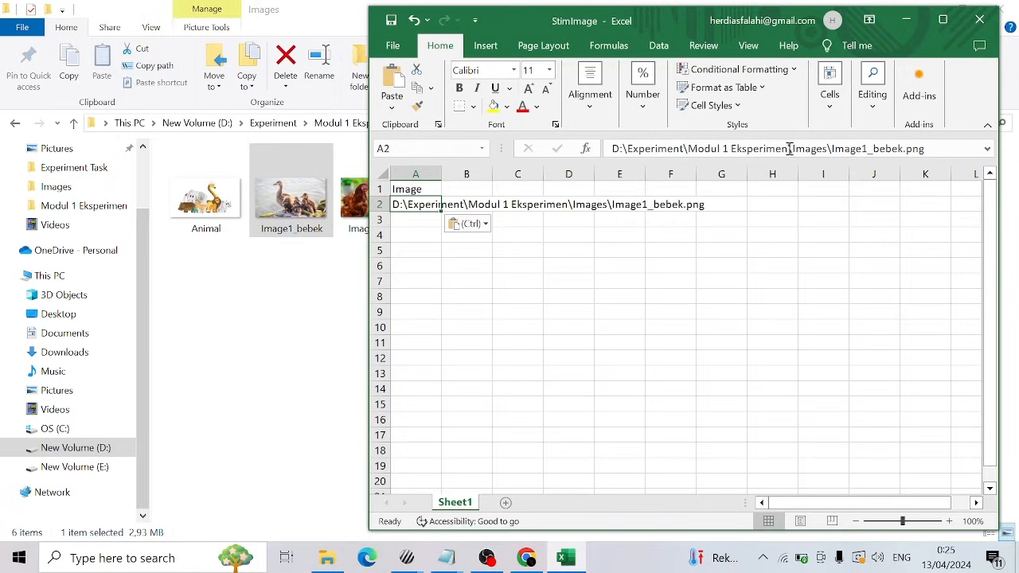
pyautogui.moveTo(789, 150); pyautogui.dragTo(611, 149)
pyautogui.press('BackSpace')
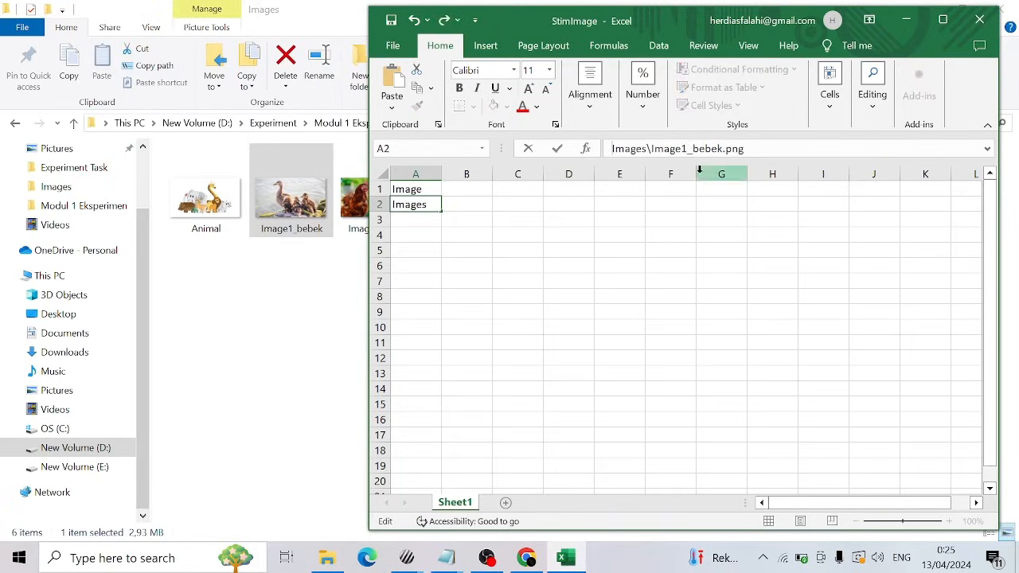
pyautogui.click(585, 247)
# Copy the chicken image's file path into cell A3 and shorten it to Images\Image2_ayam.png.
pyautogui.click(408, 220)
pyautogui.click(273, 280)
pyautogui.click(371, 232)
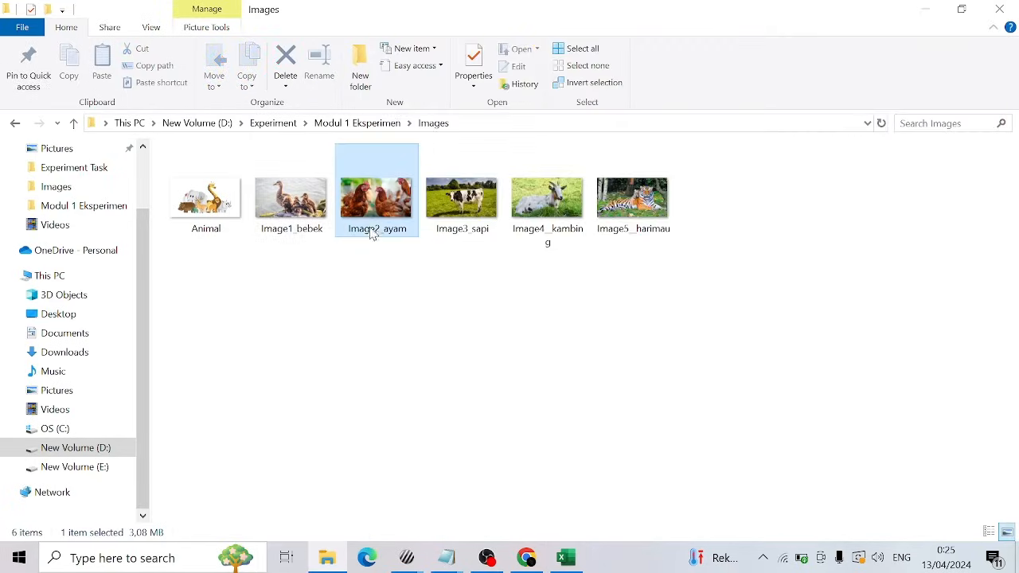
pyautogui.click(162, 66)
pyautogui.click(566, 558)
pyautogui.hotkey('ctrl', 'v')
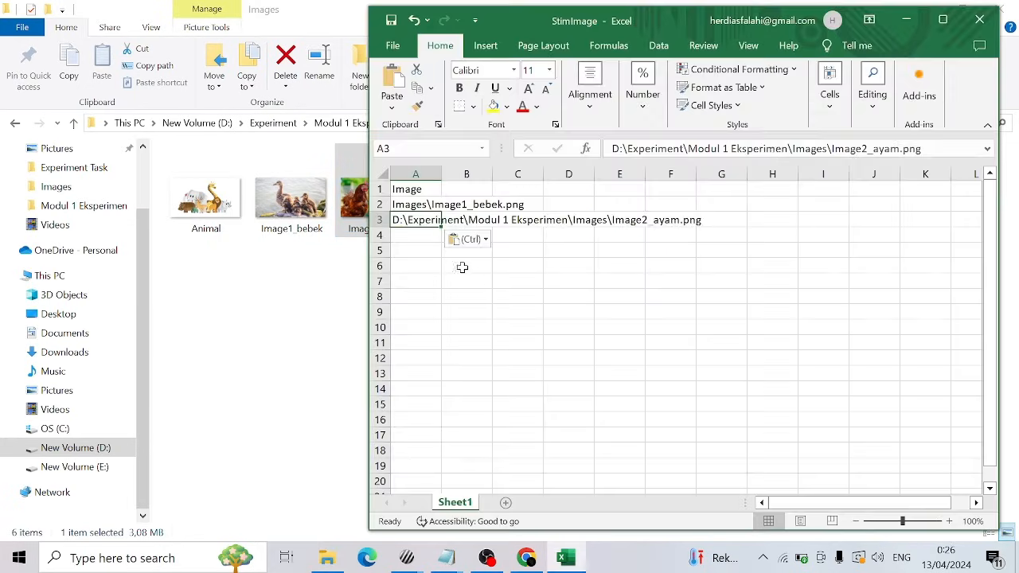
pyautogui.moveTo(791, 149); pyautogui.dragTo(611, 149)
pyautogui.press('BackSpace')
pyautogui.click(507, 262)
# Copy the cow image's file path into cell A4 and shorten it to Images\Image3_sapi.png.
pyautogui.hotkey('alt', 'Tab')
pyautogui.click(444, 235)
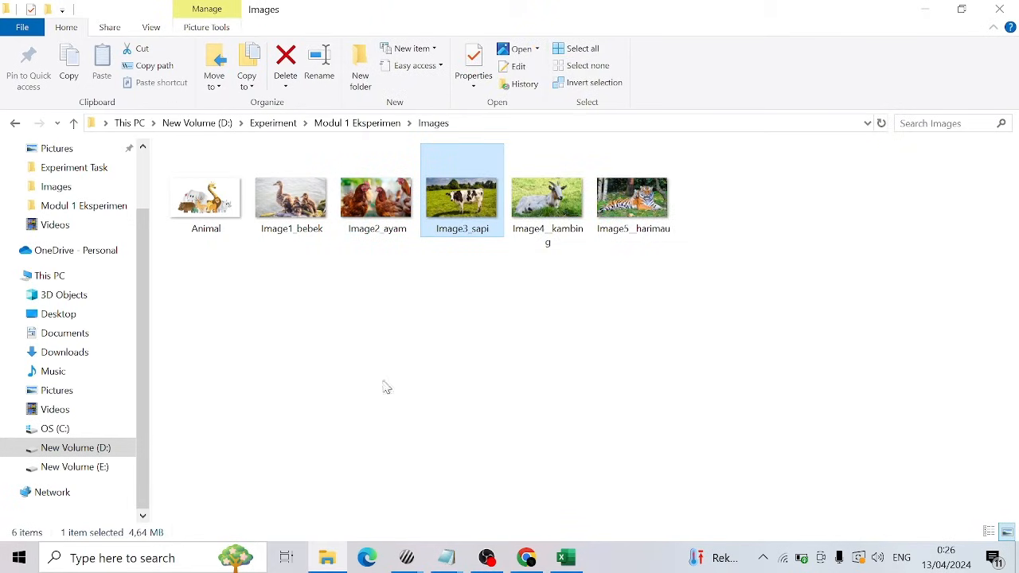
pyautogui.click(566, 558)
pyautogui.hotkey('ctrl', 'v')
pyautogui.moveTo(794, 149); pyautogui.dragTo(612, 149)
pyautogui.press('BackSpace')
pyautogui.click(619, 250)
# Copy the goat image's file path into cell A5 and cut everything before Images\Image4__kambing.png.
pyautogui.click(274, 279)
pyautogui.click(543, 209)
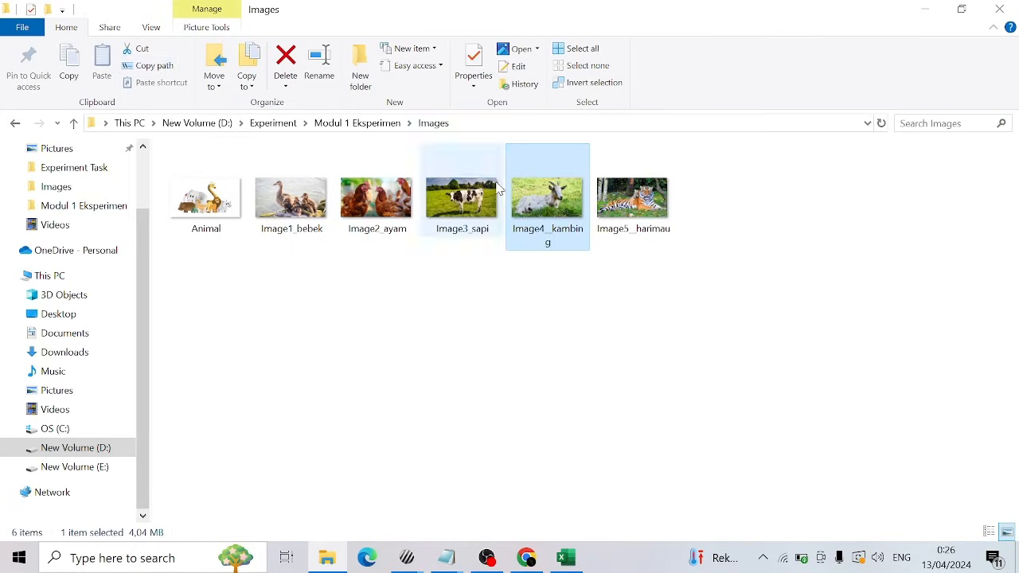
pyautogui.click(154, 66)
pyautogui.click(566, 558)
pyautogui.hotkey('ctrl', 'v')
pyautogui.moveTo(837, 149); pyautogui.dragTo(627, 157)
pyautogui.press('BackSpace')
pyautogui.hotkey('ctrl', 'v')
pyautogui.press('BackSpace')
# Copy the tiger image's file path into cell A6 and shorten it to Images\Image5__harimau.png.
pyautogui.click(275, 279)
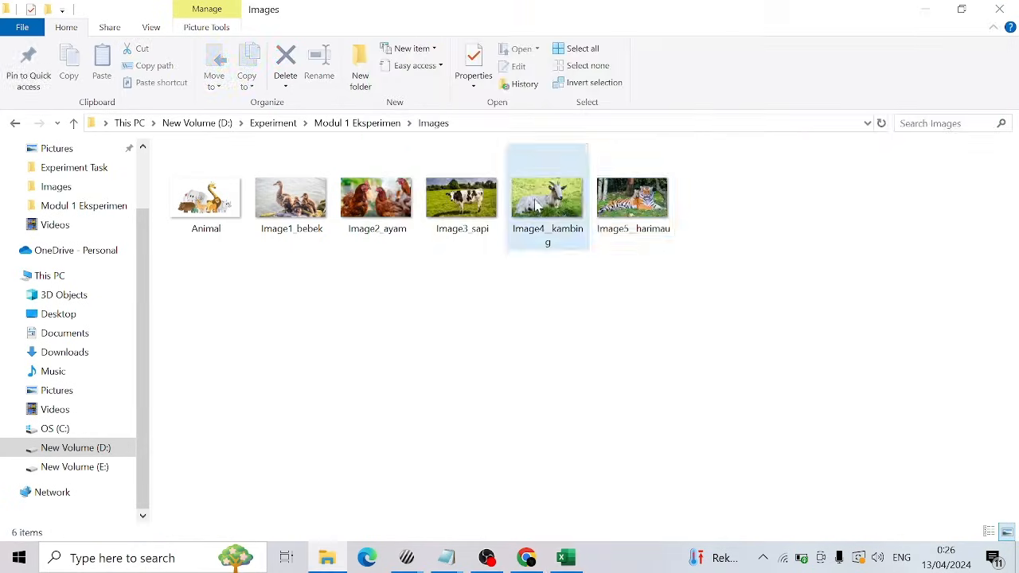
pyautogui.click(633, 199)
pyautogui.click(154, 66)
pyautogui.click(566, 557)
pyautogui.click(415, 266)
pyautogui.hotkey('ctrl', 'v')
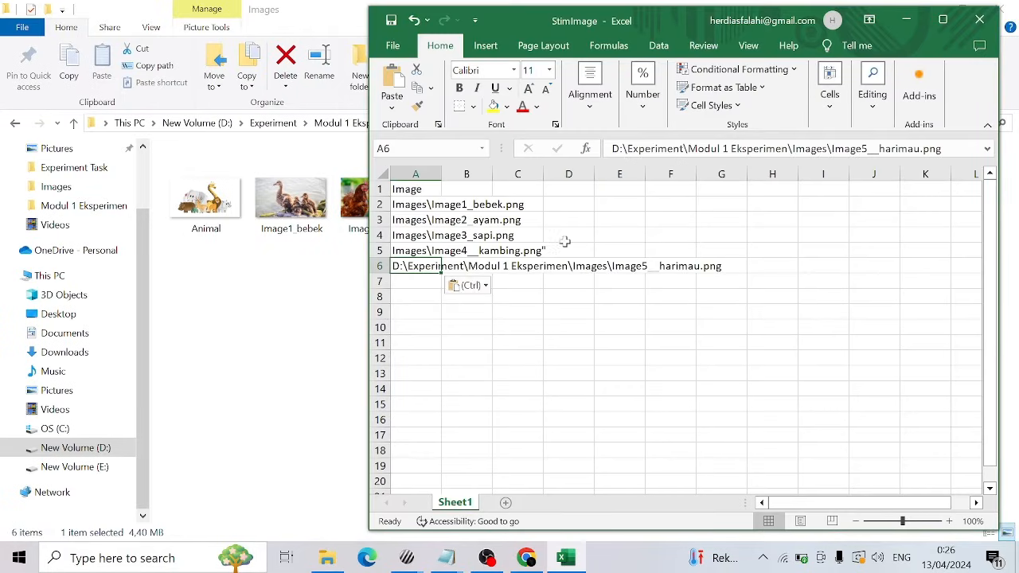
pyautogui.moveTo(795, 149); pyautogui.dragTo(611, 149)
pyautogui.press('BackSpace')
pyautogui.hotkey('shift', 'Return')
# Remove the stray quotation mark after Images\Image4__kambing.png in cell A5 and close the workbook.
pyautogui.click(787, 152)
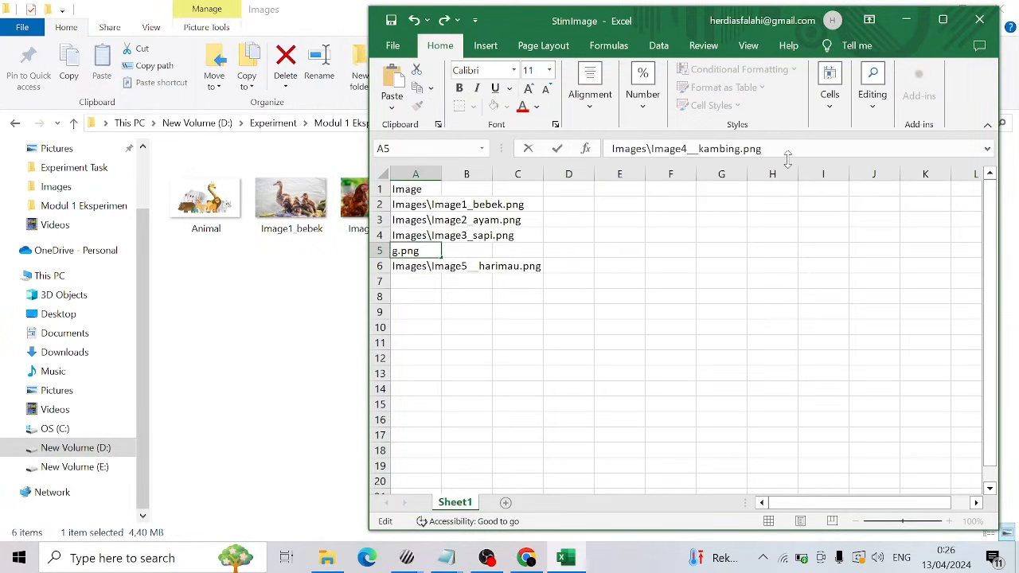
pyautogui.click(570, 400)
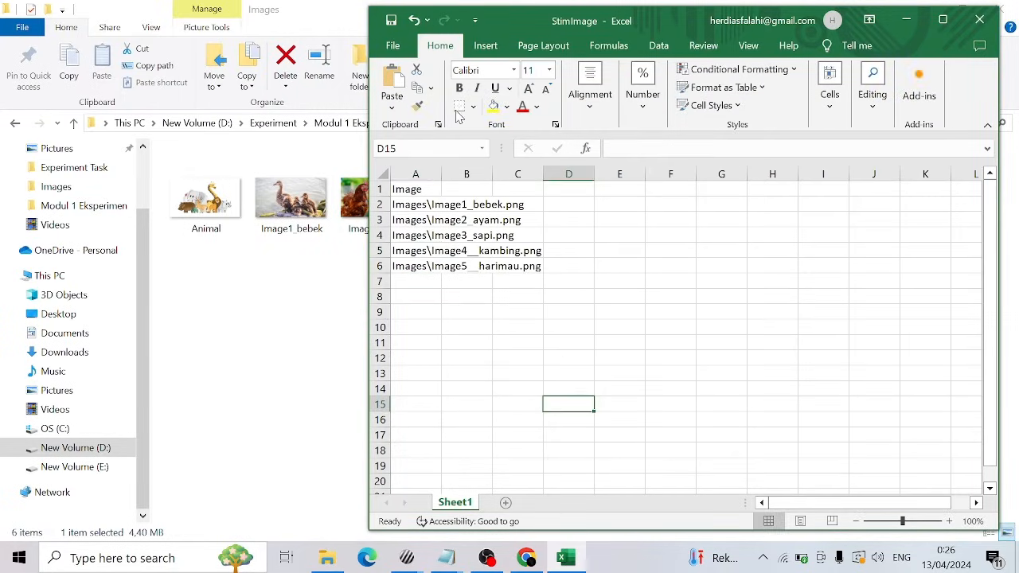
pyautogui.click(980, 20)
pyautogui.click(487, 558)
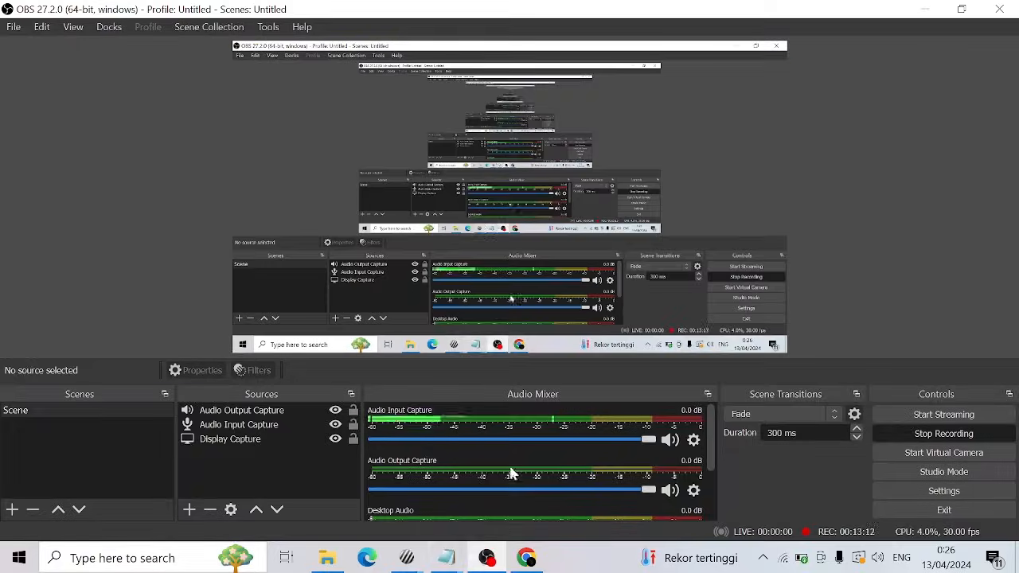
# Switch to PsychoPy Builder and insert a random loop around R2 with StimImage.xlsx as conditions and nReps set to 1.
pyautogui.click(422, 560)
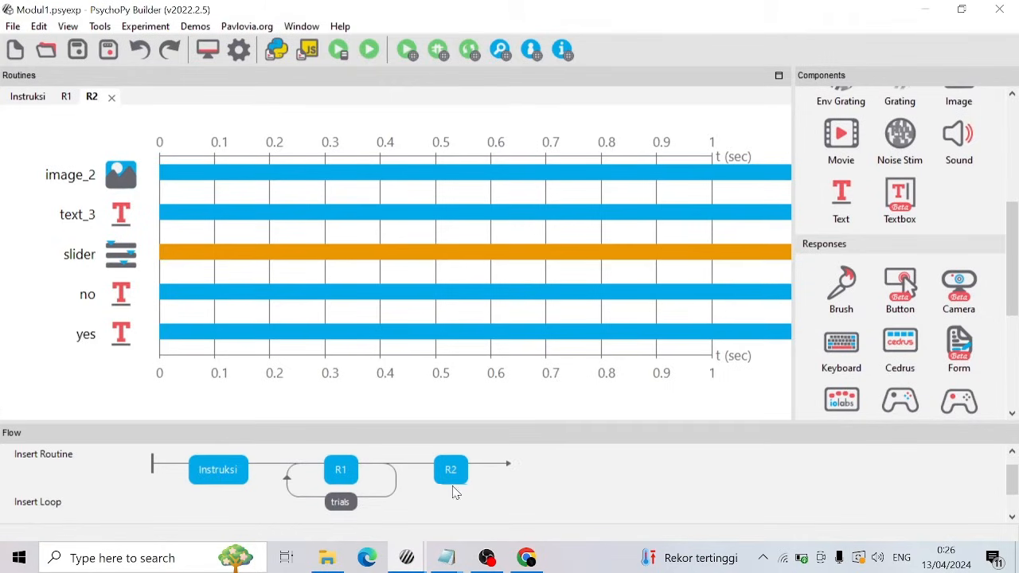
pyautogui.click(58, 513)
pyautogui.click(469, 476)
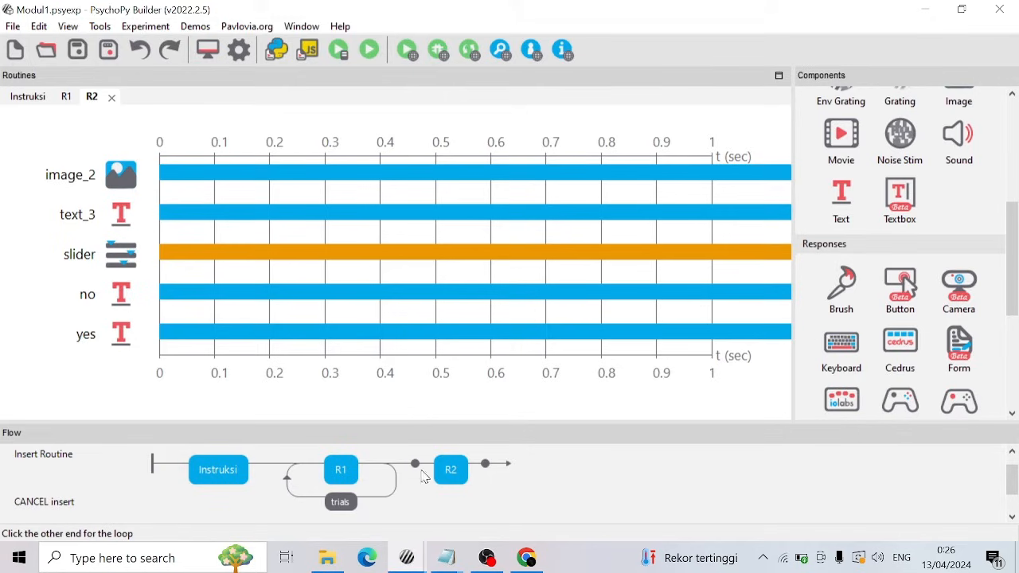
pyautogui.click(424, 475)
pyautogui.click(510, 235)
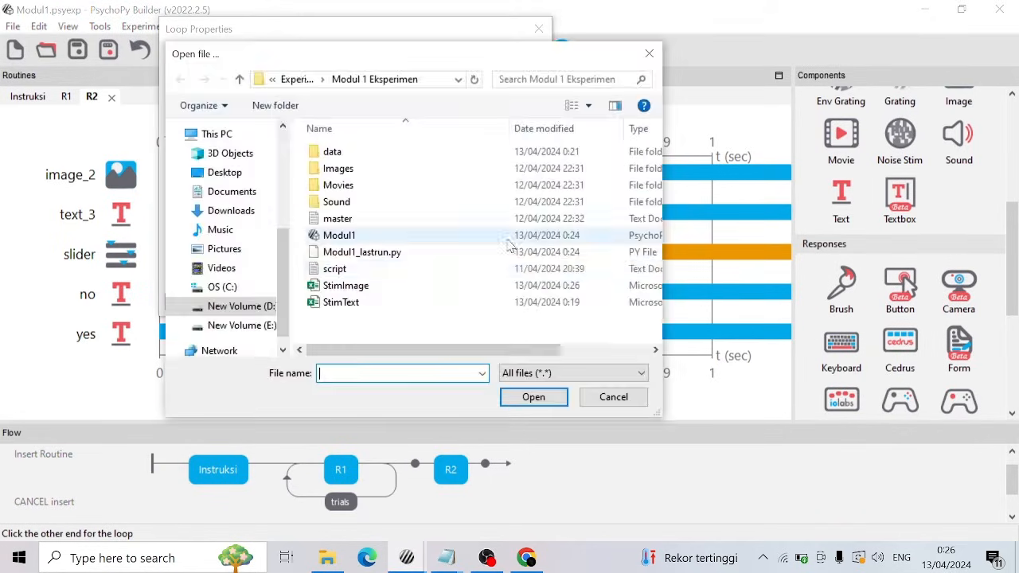
pyautogui.doubleClick(396, 285)
pyautogui.doubleClick(313, 164)
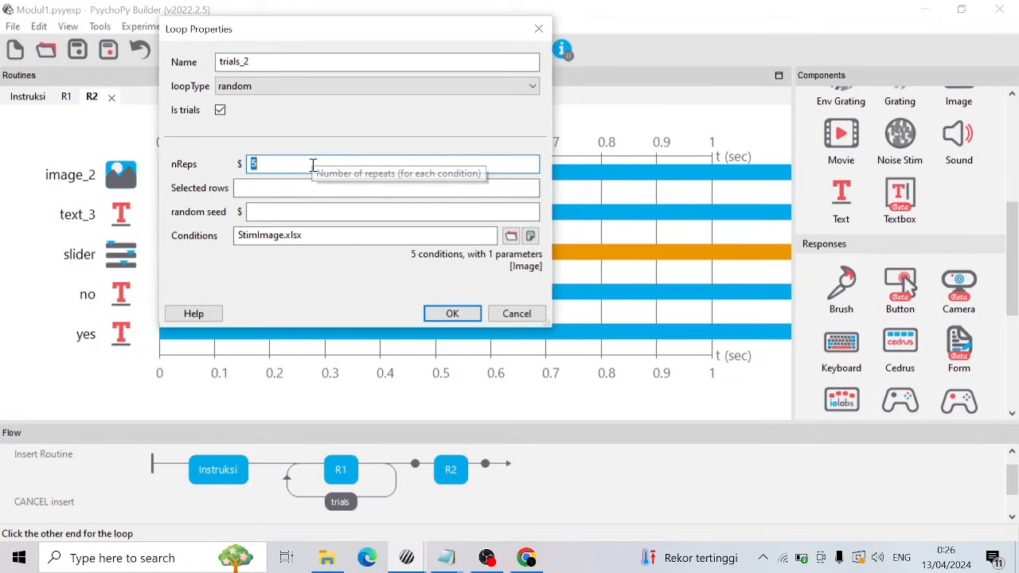
pyautogui.write('1')
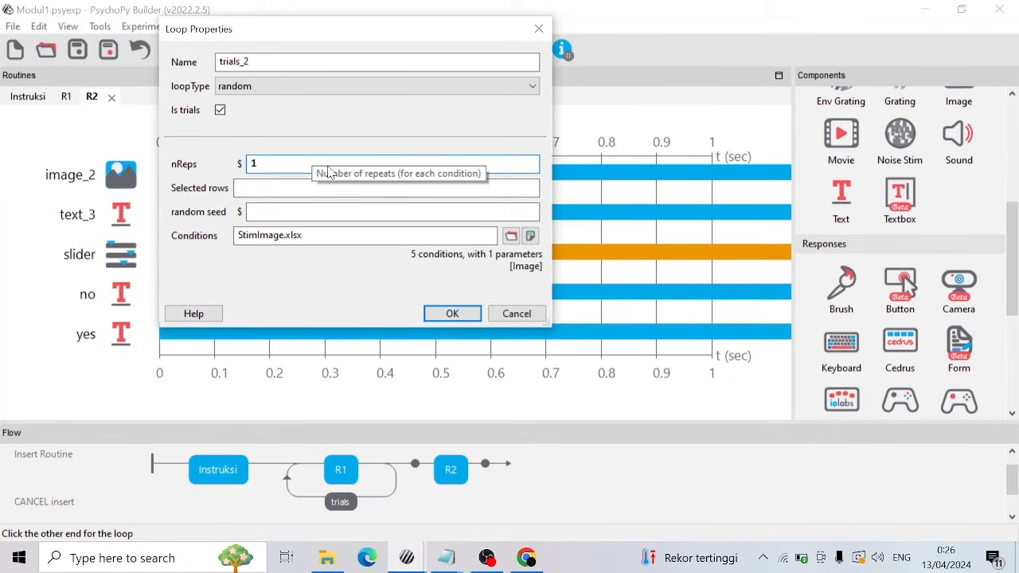
pyautogui.click(451, 314)
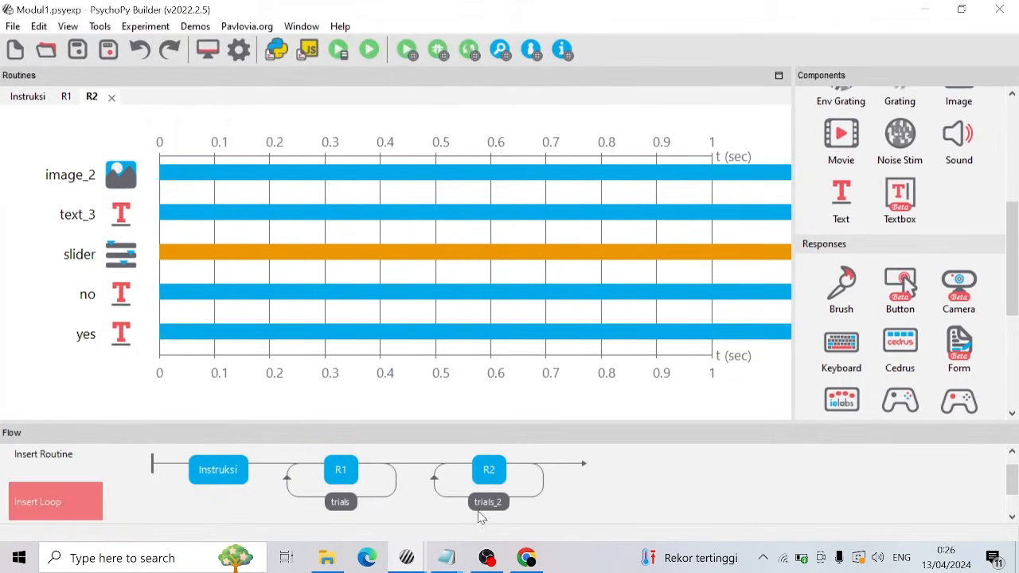
pyautogui.click(480, 503)
pyautogui.click(453, 315)
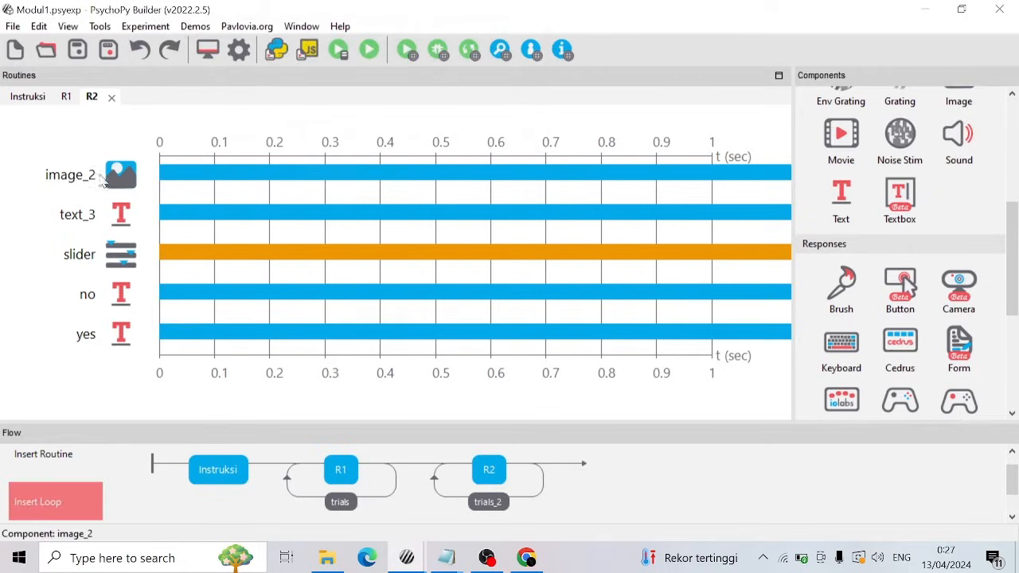
# Set the image_2 component's image to $Image, updated with set every repeat.
pyautogui.click(121, 180)
pyautogui.moveTo(334, 245); pyautogui.dragTo(155, 244)
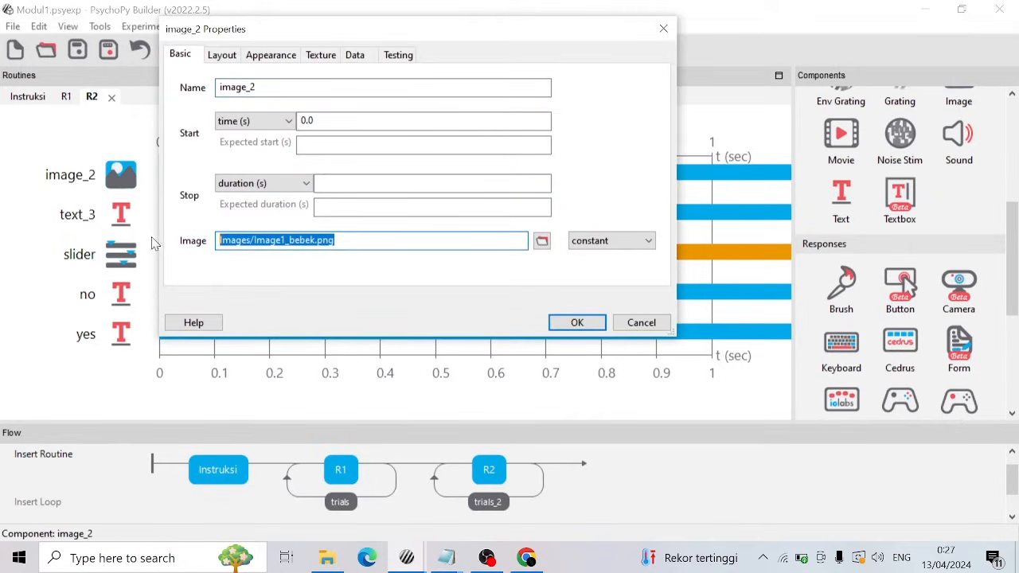
pyautogui.write('$Image')
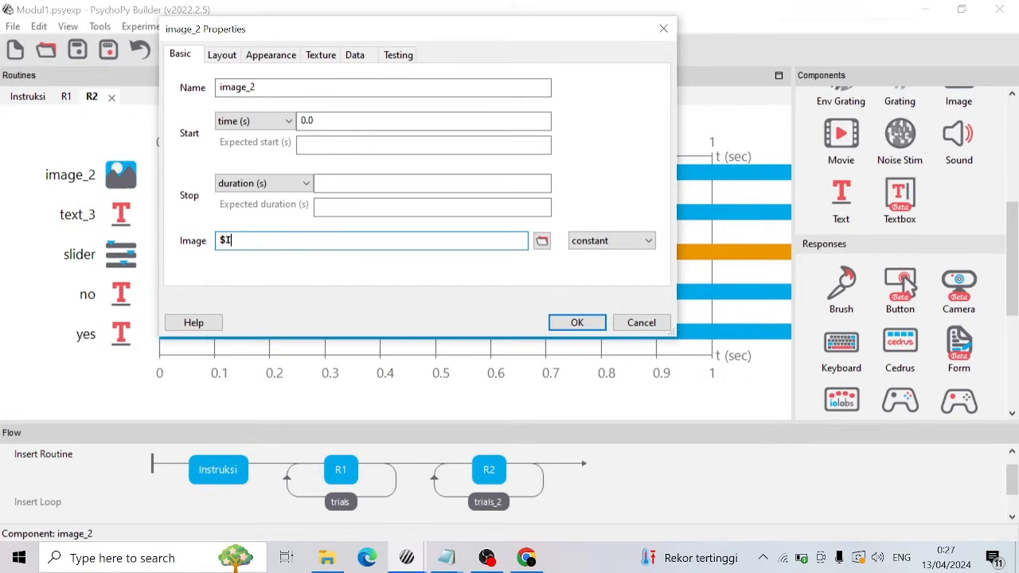
pyautogui.click(642, 247)
pyautogui.click(633, 268)
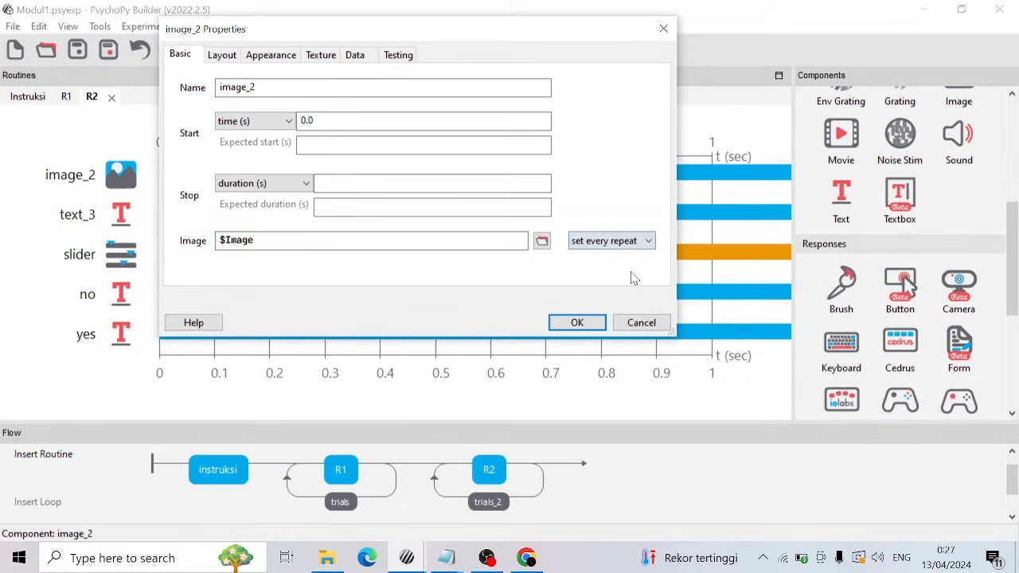
pyautogui.click(581, 323)
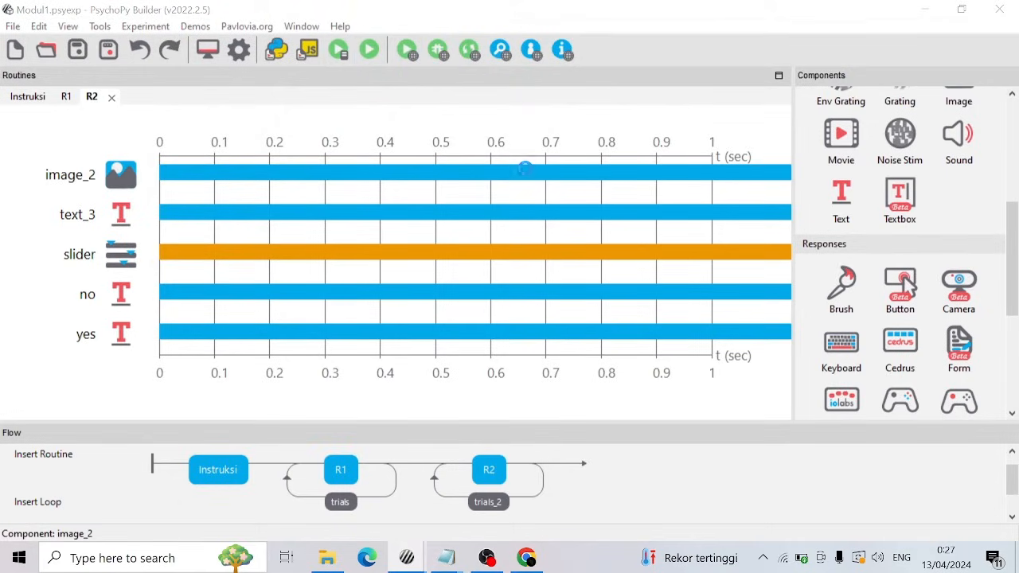
# Test the experiment by answering the naming task and rating the animal pictures, and put the Runner window away.
pyautogui.click(436, 241)
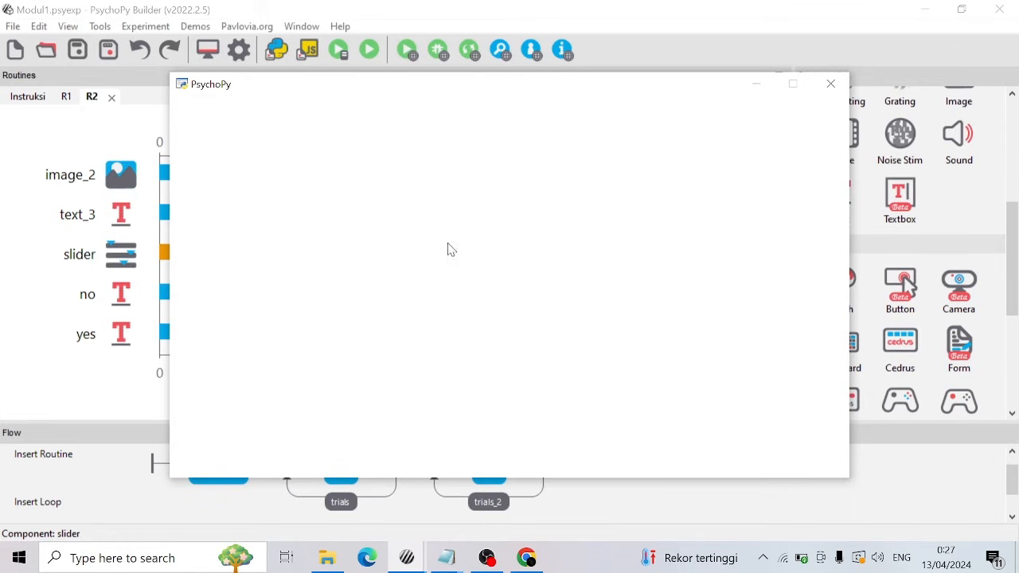
pyautogui.click(507, 259)
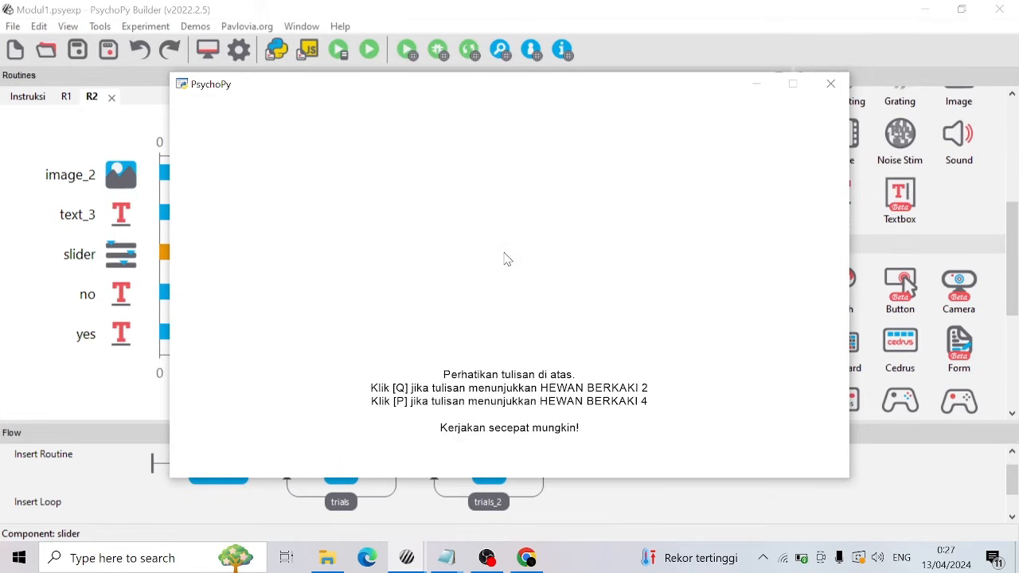
pyautogui.press('q')
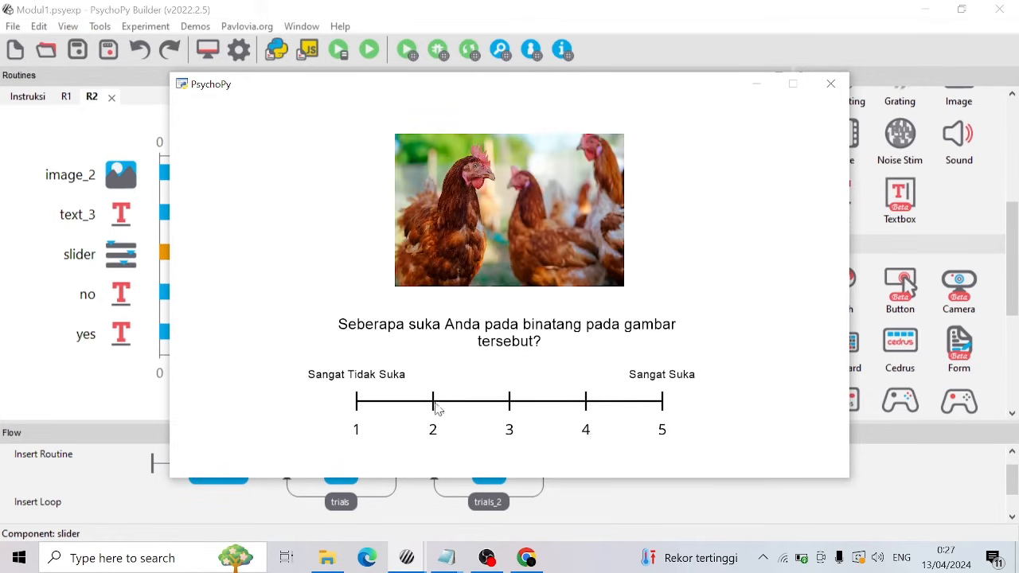
pyautogui.moveTo(434, 404); pyautogui.dragTo(586, 406)
pyautogui.moveTo(585, 406)
pyautogui.mouseDown()
pyautogui.moveTo(415, 406)
pyautogui.moveTo(563, 404)
pyautogui.mouseUp()
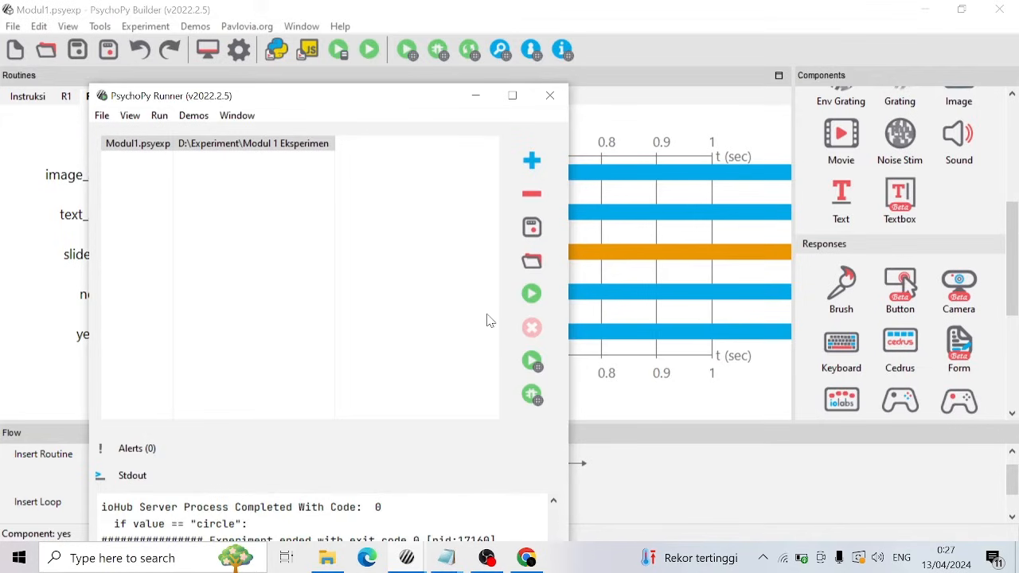
pyautogui.click(476, 96)
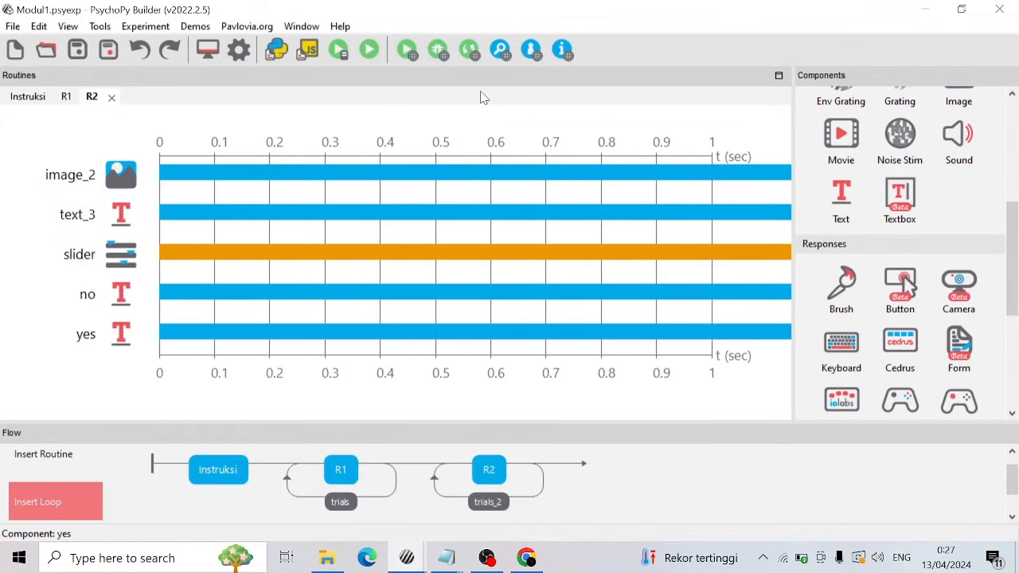
# Insert a new blank routine named R3 into the flow after the R2 loop.
pyautogui.click(103, 468)
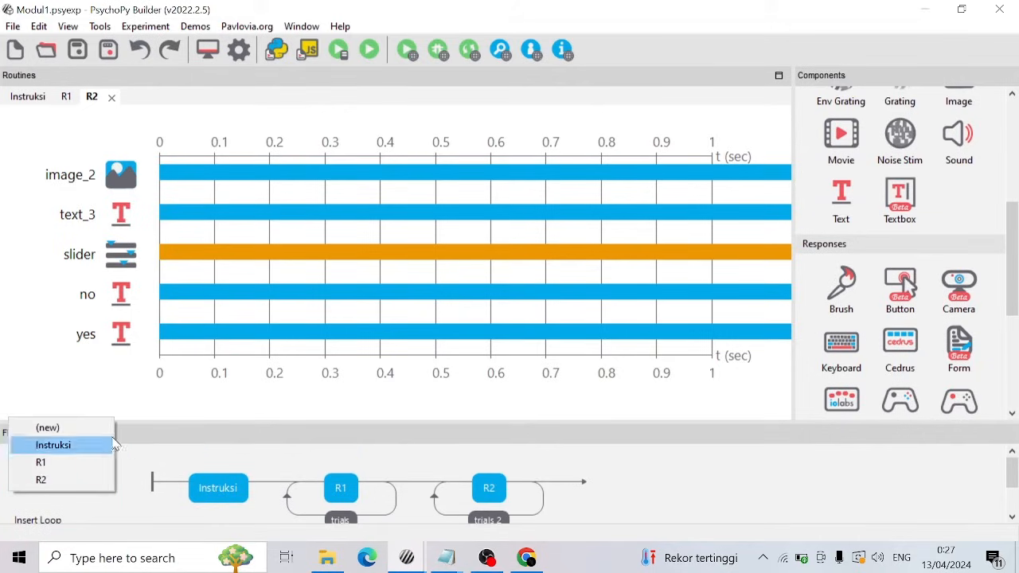
pyautogui.click(102, 430)
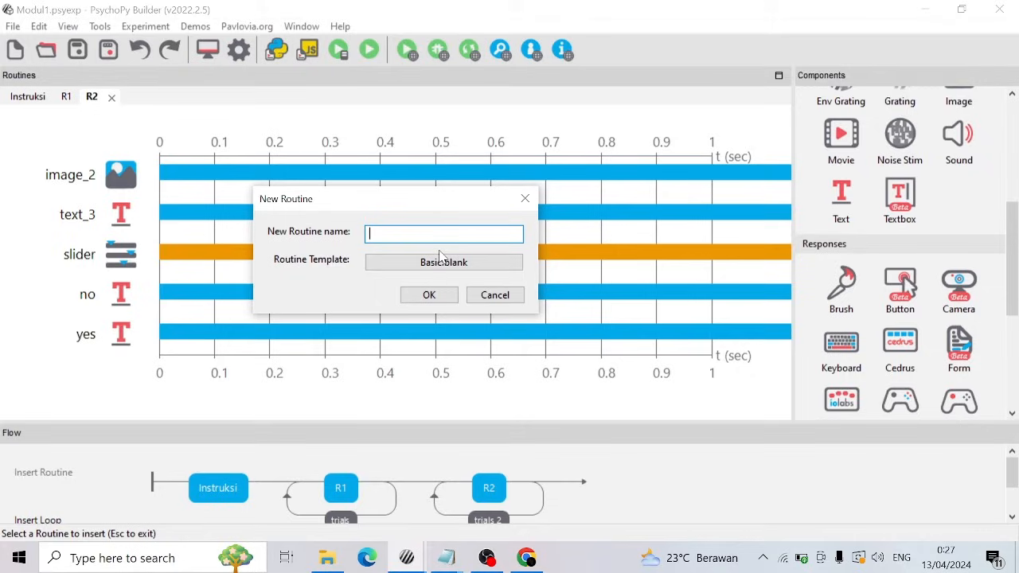
pyautogui.click(430, 296)
pyautogui.click(562, 478)
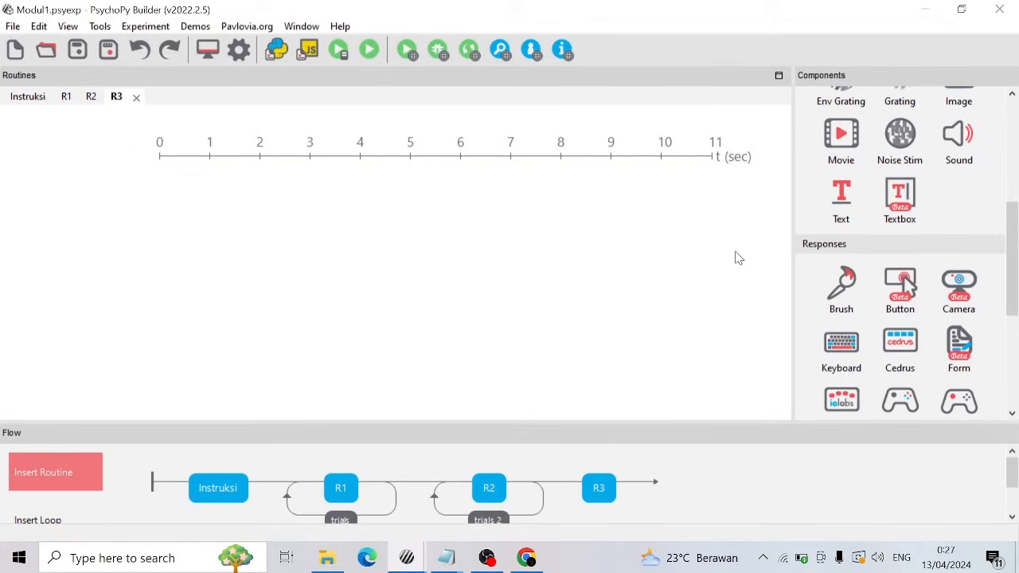
# Add a text component to R3 with no stop duration and the master notes' question "Suara hewan apakah yang Anda dengar?".
pyautogui.click(841, 200)
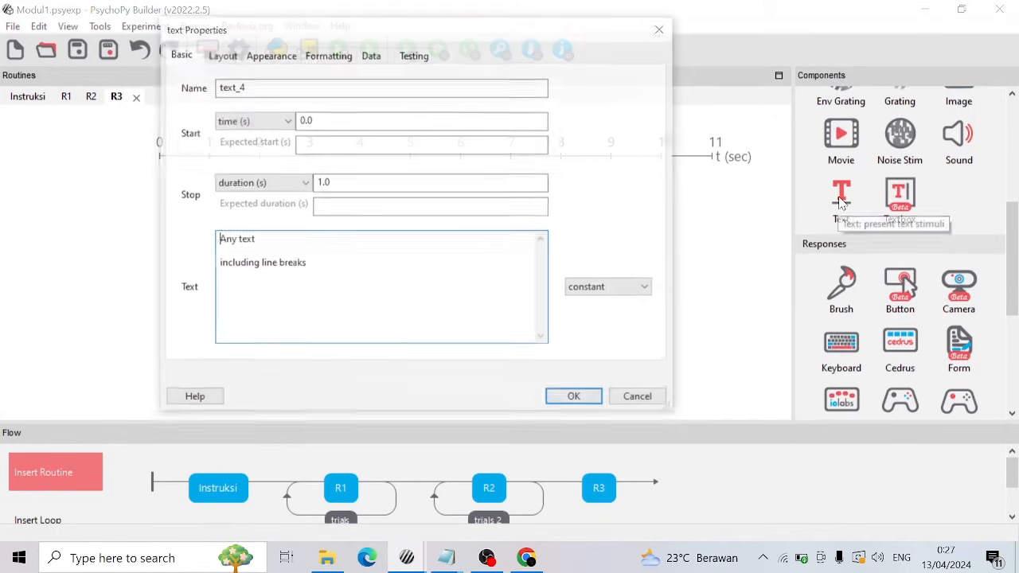
pyautogui.doubleClick(341, 182)
pyautogui.press('BackSpace')
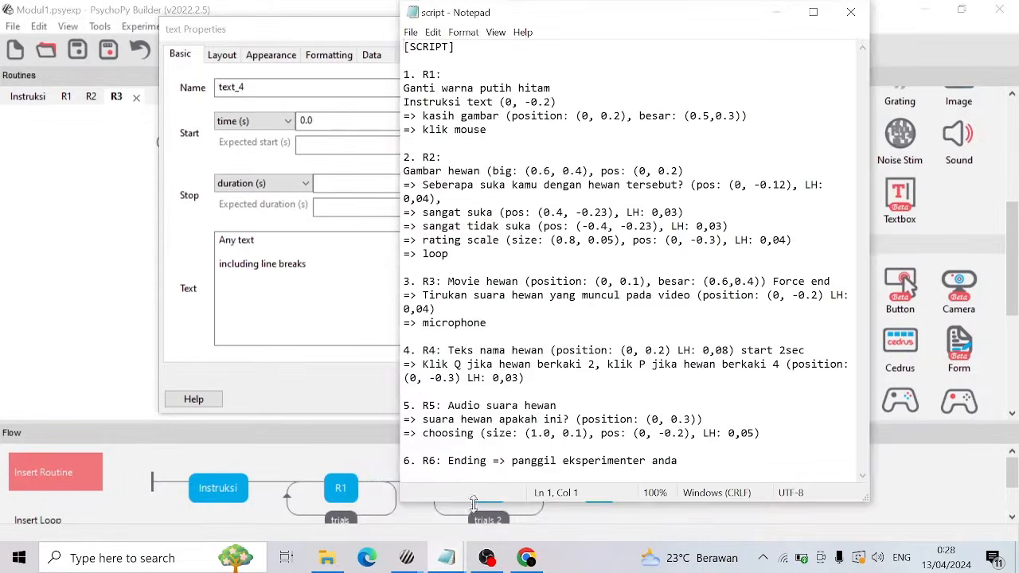
pyautogui.click(394, 490)
pyautogui.moveTo(637, 365); pyautogui.dragTo(404, 366)
pyautogui.hotkey('ctrl', 'c')
pyautogui.moveTo(319, 292); pyautogui.dragTo(217, 237)
pyautogui.hotkey('ctrl', 'v')
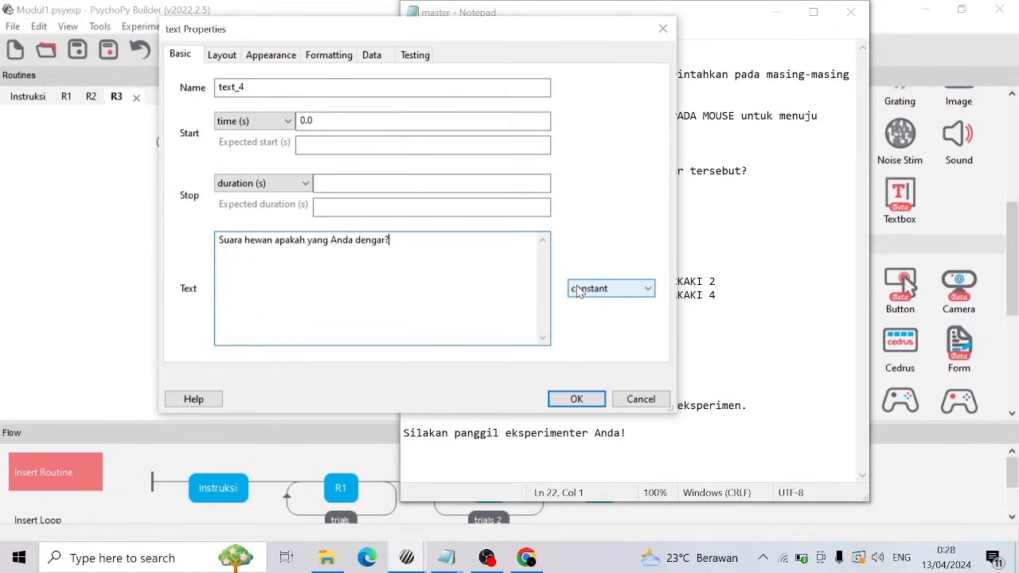
# Position the R3 question text at (0, 0.3) and set its foreground color to black.
pyautogui.click(222, 54)
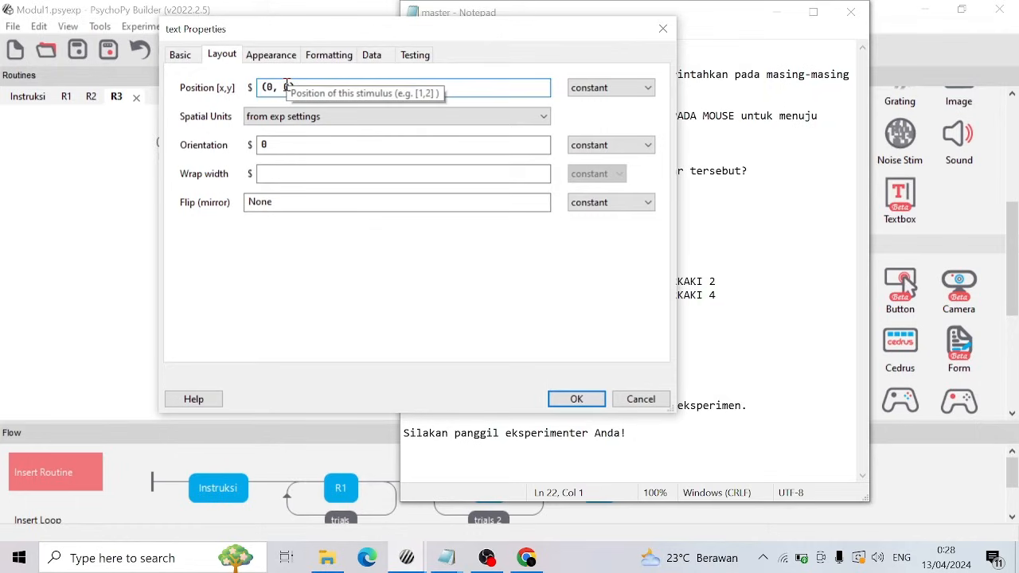
pyautogui.click(293, 86)
pyautogui.write('.3')
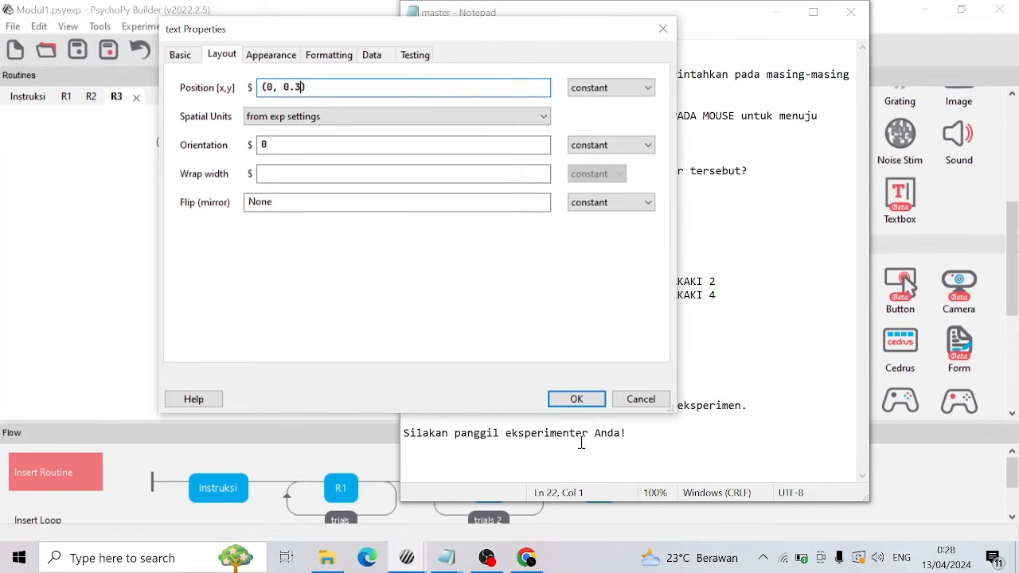
pyautogui.click(271, 54)
pyautogui.click(540, 88)
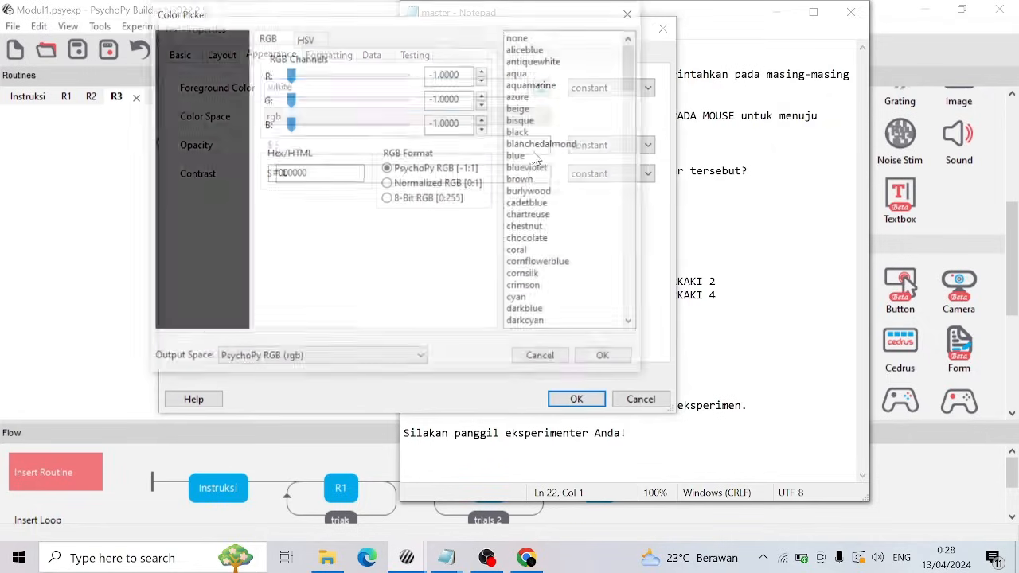
pyautogui.click(557, 135)
pyautogui.click(607, 360)
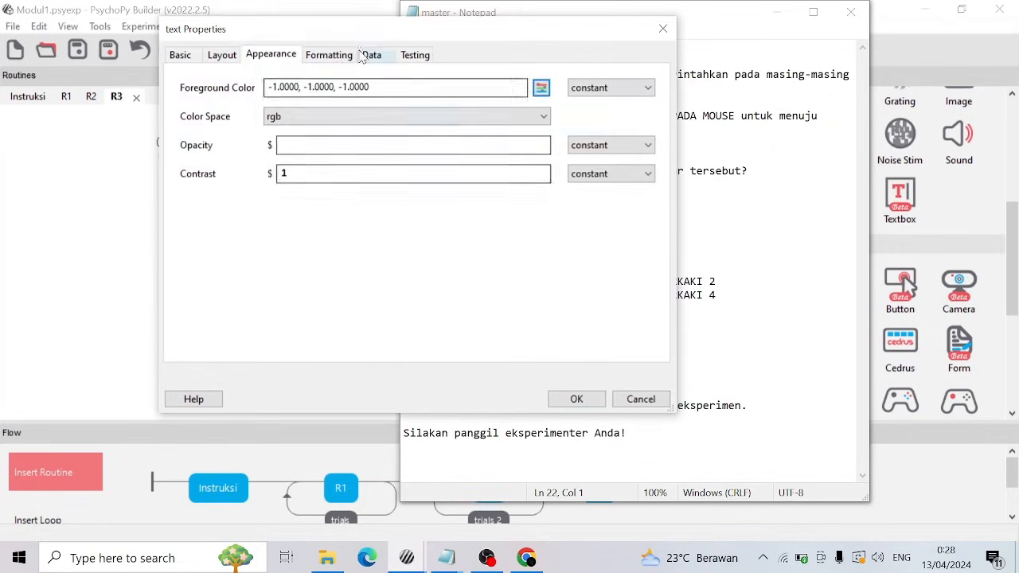
pyautogui.click(221, 55)
pyautogui.click(577, 399)
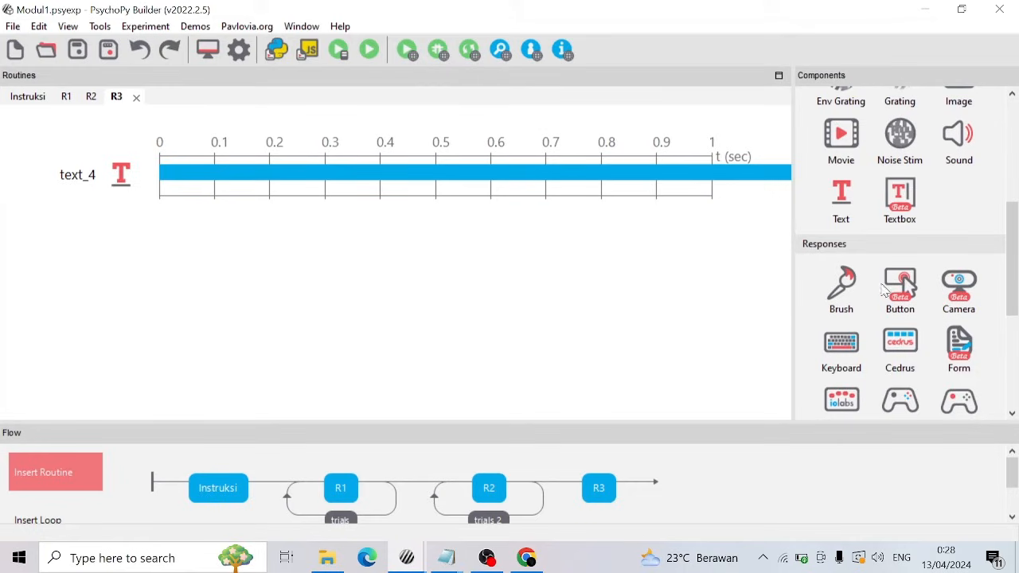
# Add a sound component to R3 with no stop duration that plays Sound/Sound1_bebek.wav.
pyautogui.click(957, 152)
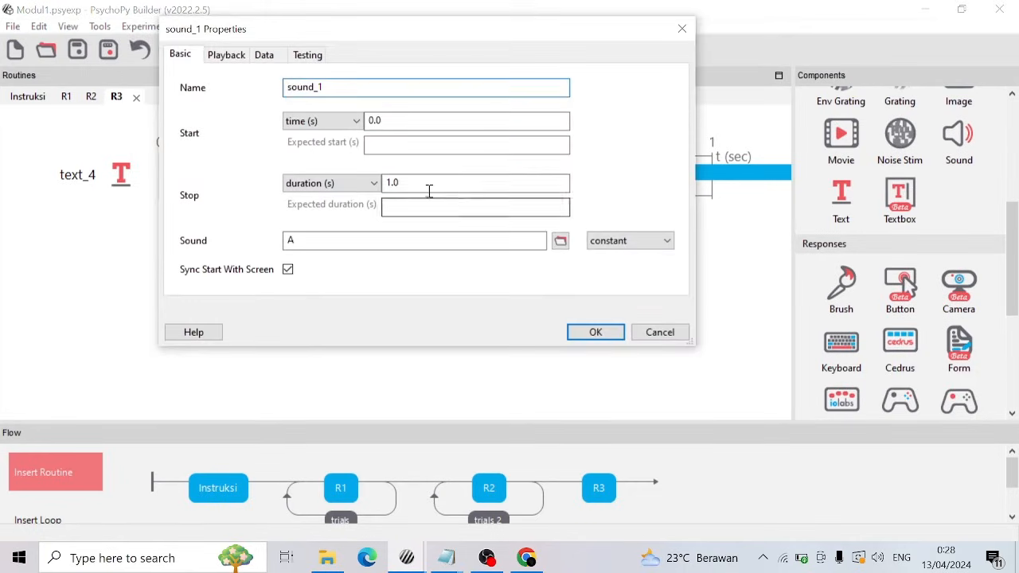
pyautogui.moveTo(428, 189); pyautogui.dragTo(364, 182)
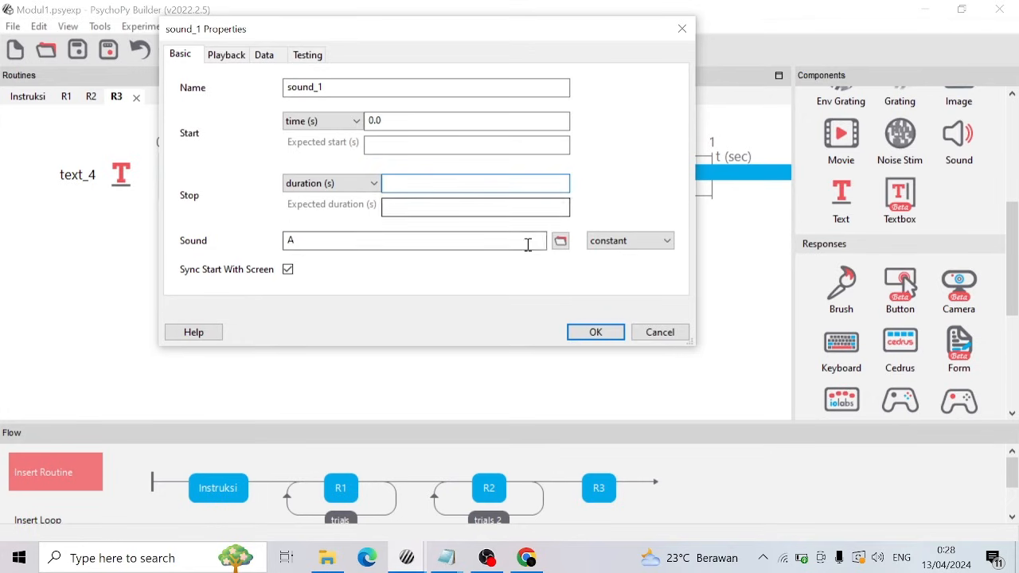
pyautogui.click(561, 241)
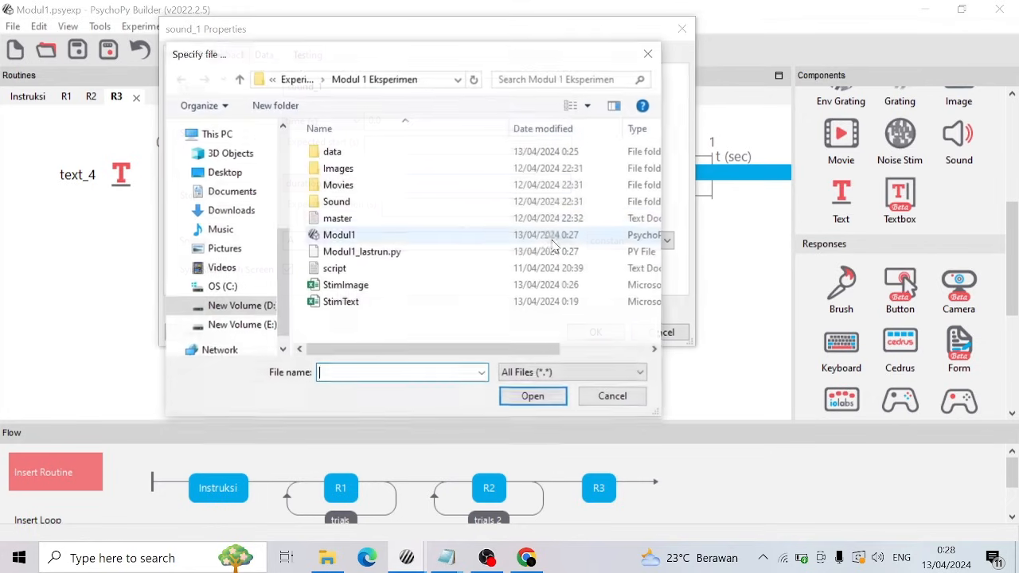
pyautogui.doubleClick(441, 204)
pyautogui.click(398, 159)
pyautogui.doubleClick(398, 160)
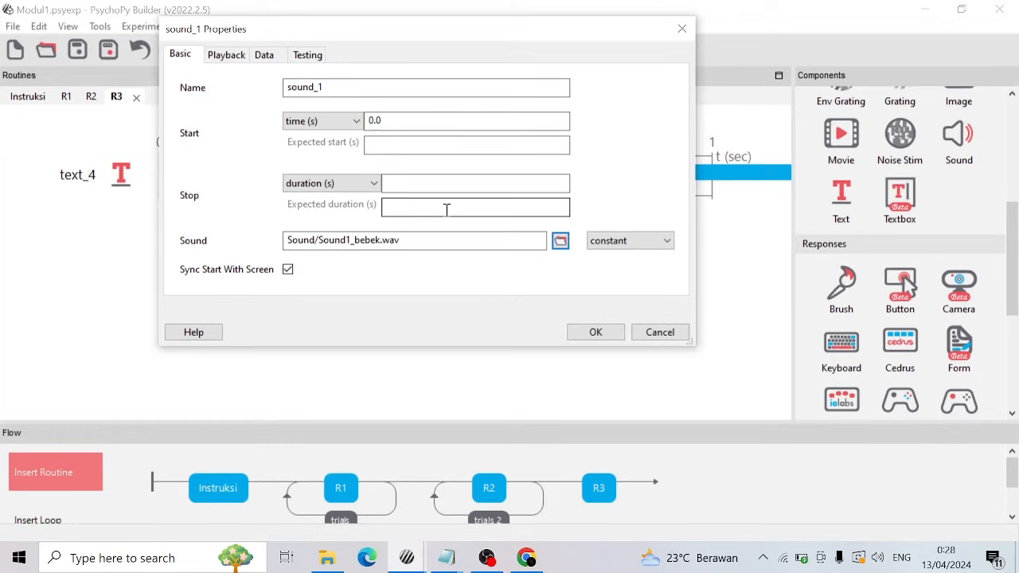
pyautogui.click(222, 56)
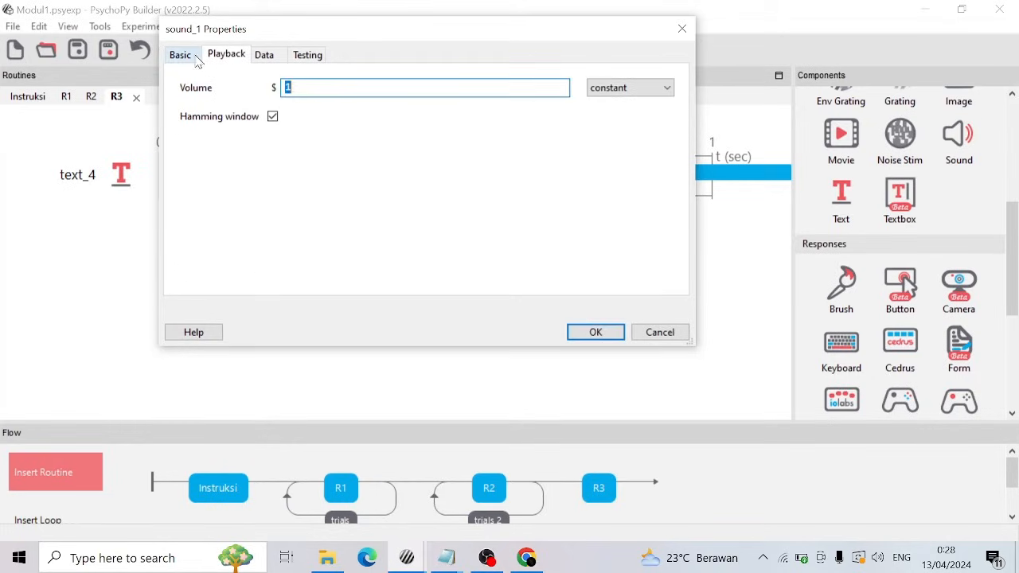
pyautogui.click(195, 58)
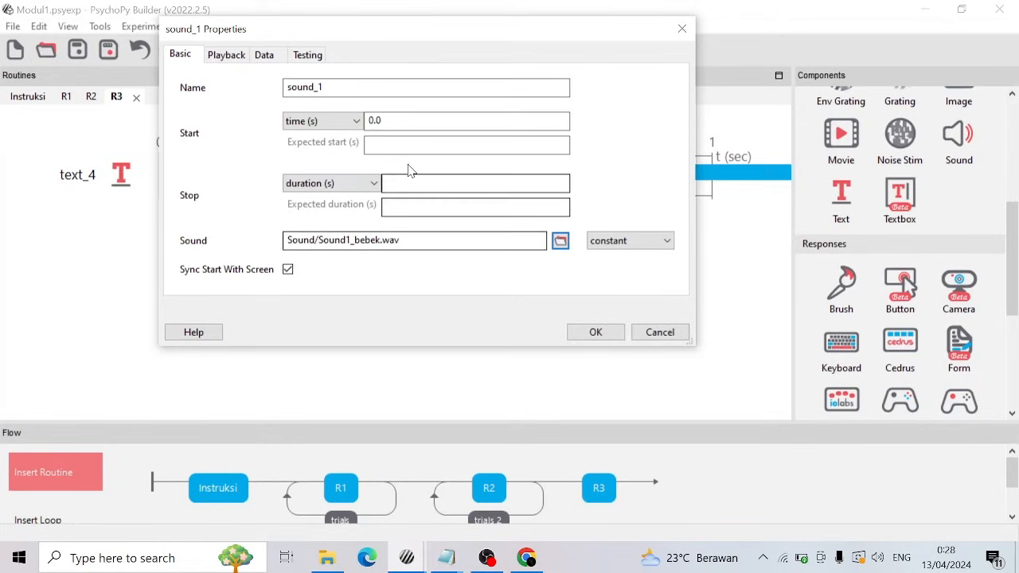
pyautogui.click(577, 334)
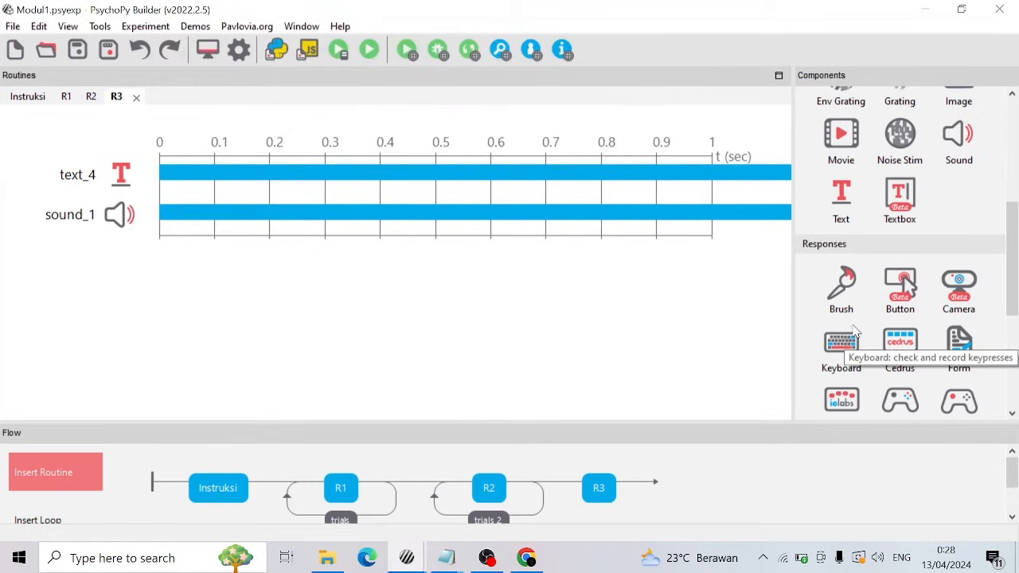
pyautogui.scroll(-3, 864, 338)
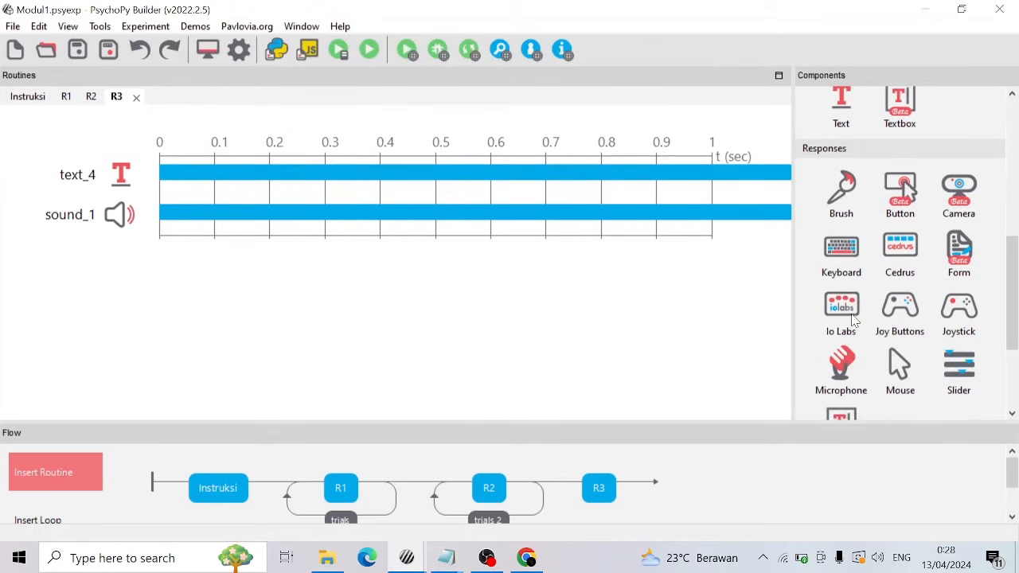
# Add a slider component to R3 and set its style to radio with the labels45 tweak enabled.
pyautogui.click(958, 370)
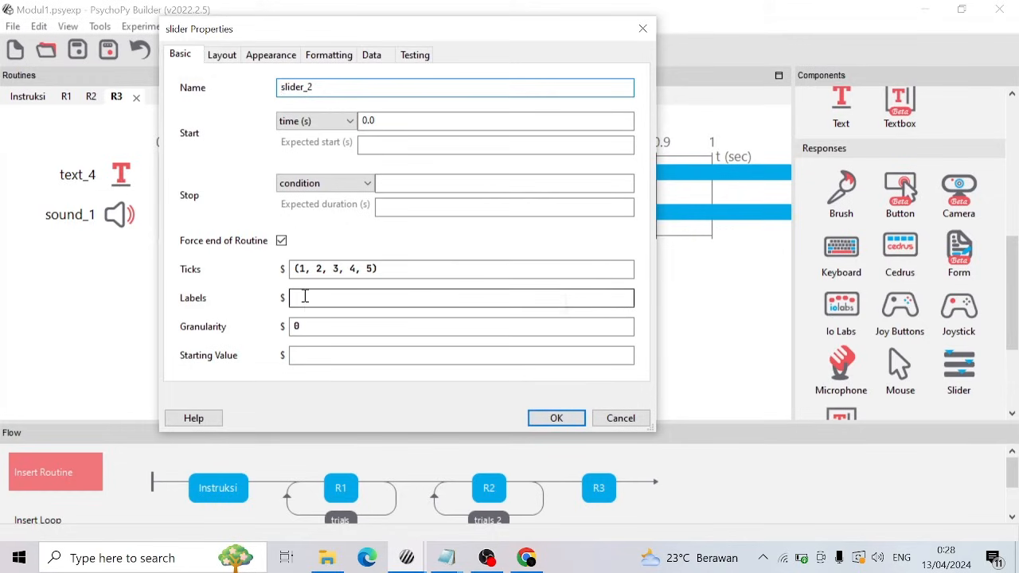
pyautogui.click(269, 55)
pyautogui.click(266, 261)
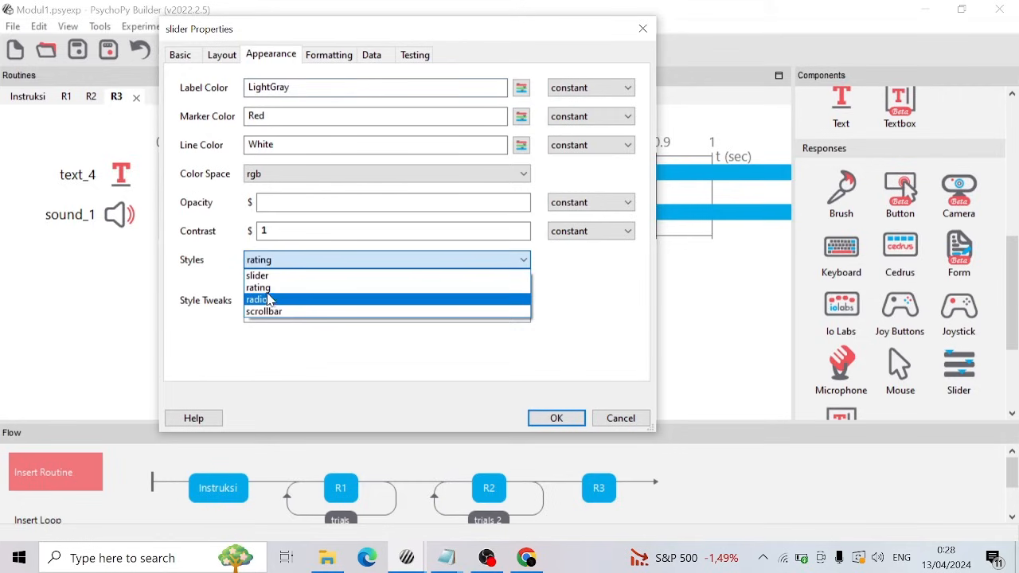
pyautogui.click(269, 300)
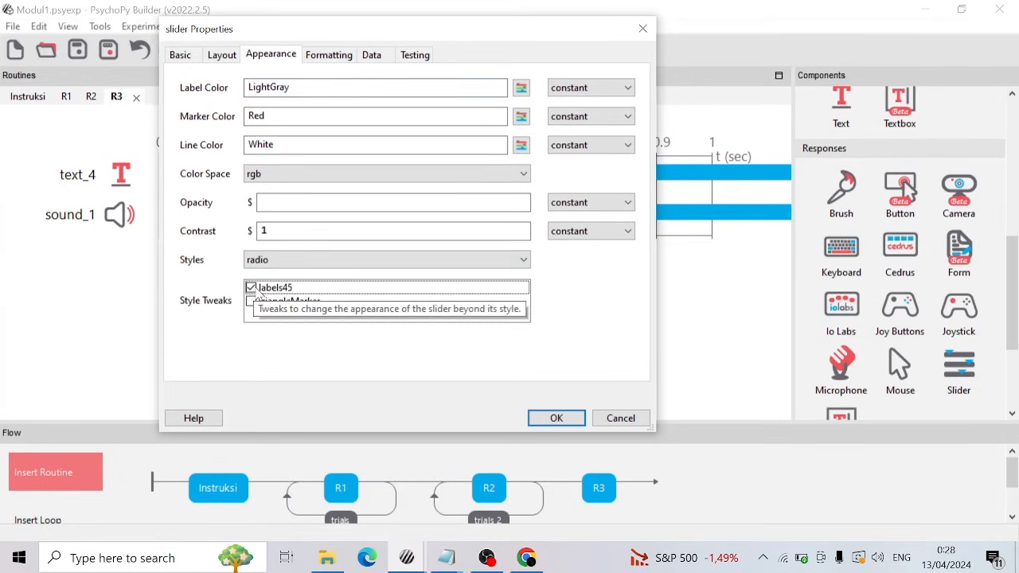
# Set the new slider's label color and line color to black.
pyautogui.click(521, 117)
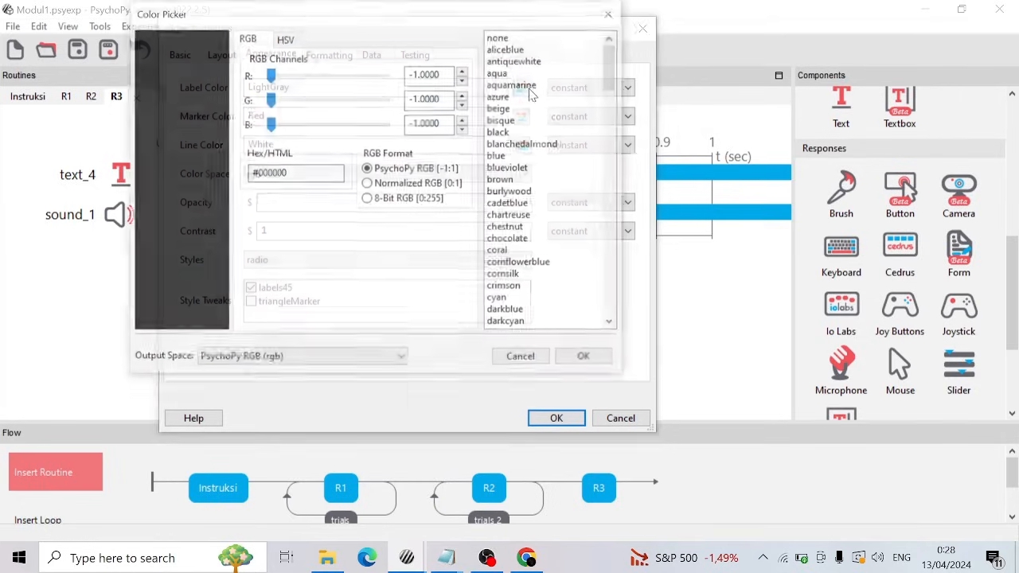
pyautogui.click(508, 133)
pyautogui.click(587, 359)
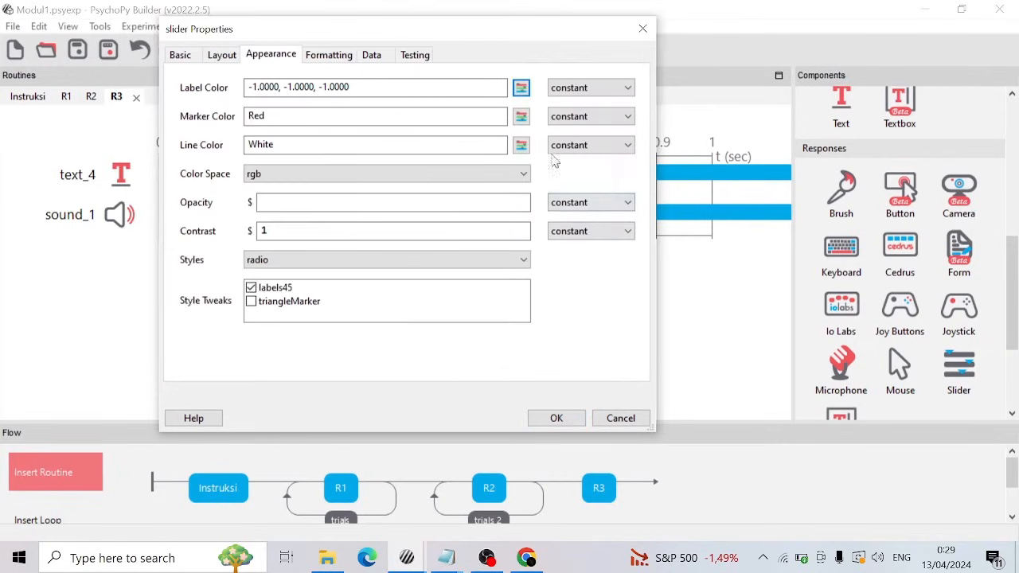
pyautogui.click(521, 145)
pyautogui.click(515, 133)
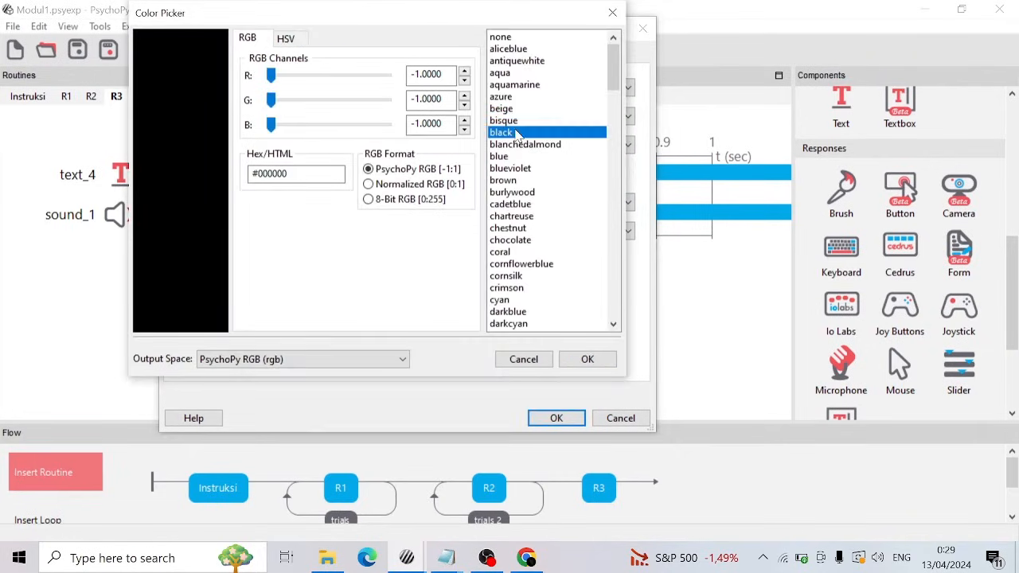
pyautogui.click(573, 363)
# Position the R3 slider at (0, -0.2).
pyautogui.click(222, 54)
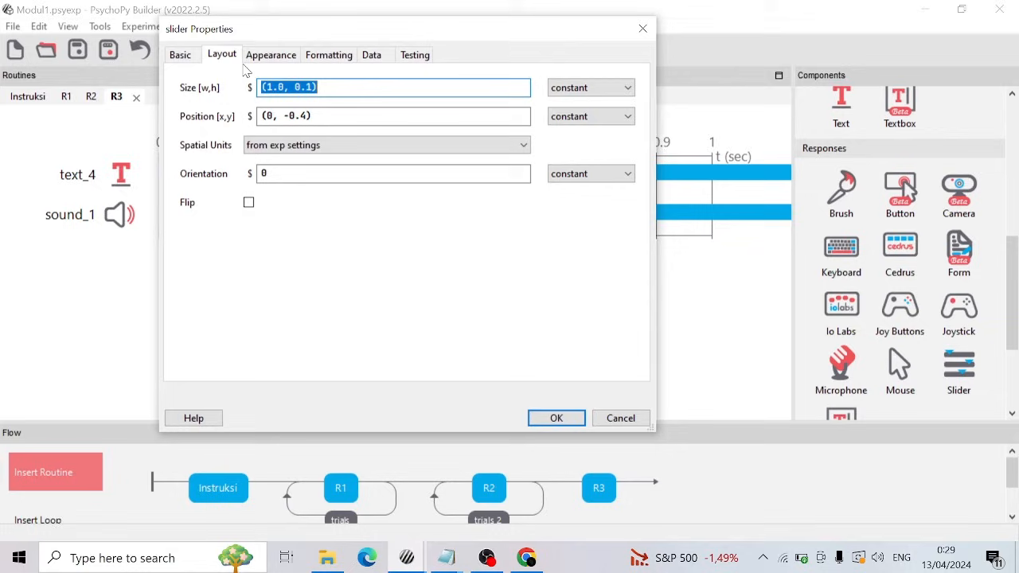
pyautogui.click(287, 87)
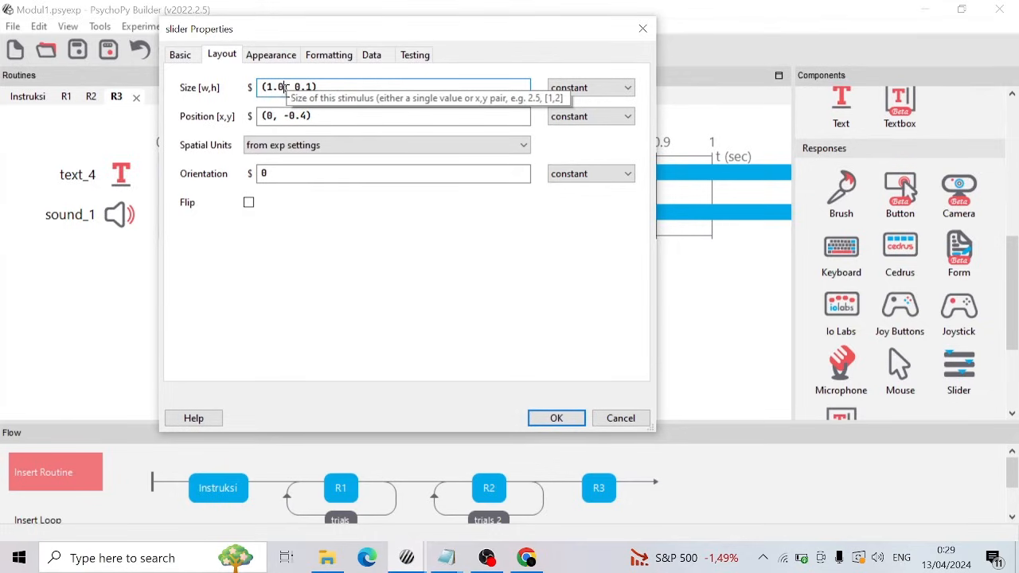
pyautogui.click(300, 115)
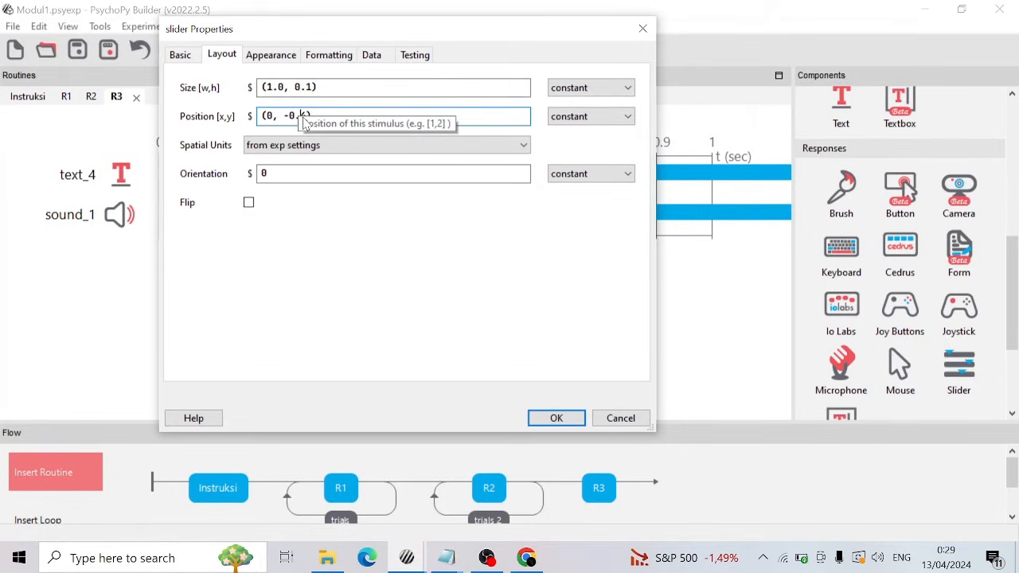
pyautogui.write('2')
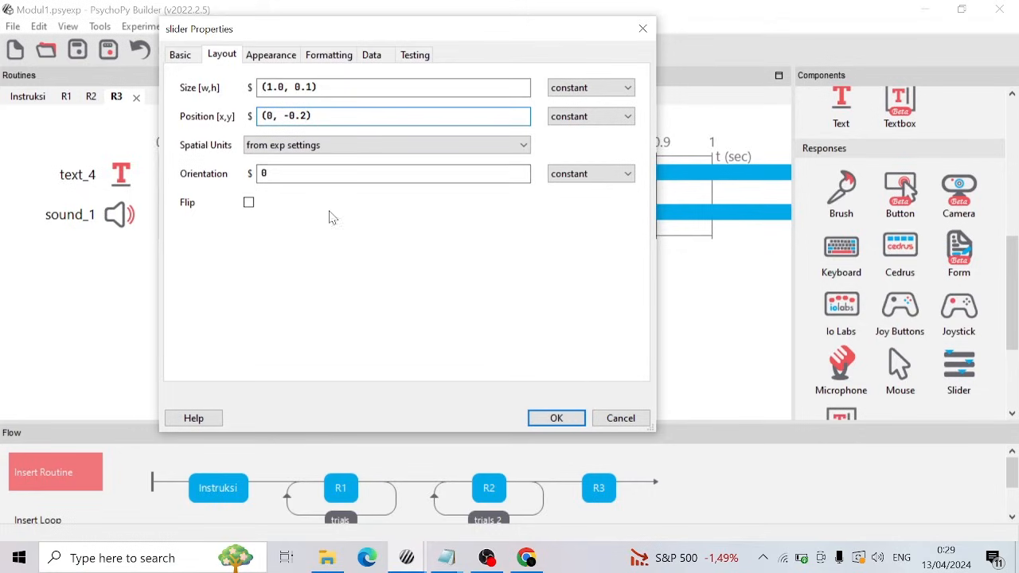
pyautogui.click(329, 55)
pyautogui.click(232, 55)
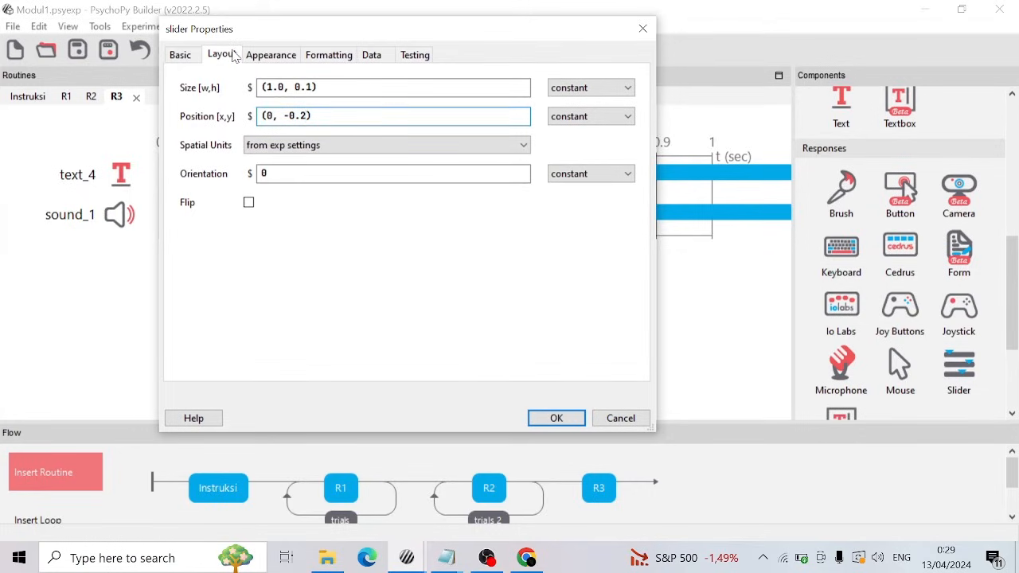
# Give the R3 slider the labels ('ayam', 'sapi', 'harimau', 'ayam', 'kambing') and accept its properties.
pyautogui.click(181, 54)
pyautogui.click(311, 297)
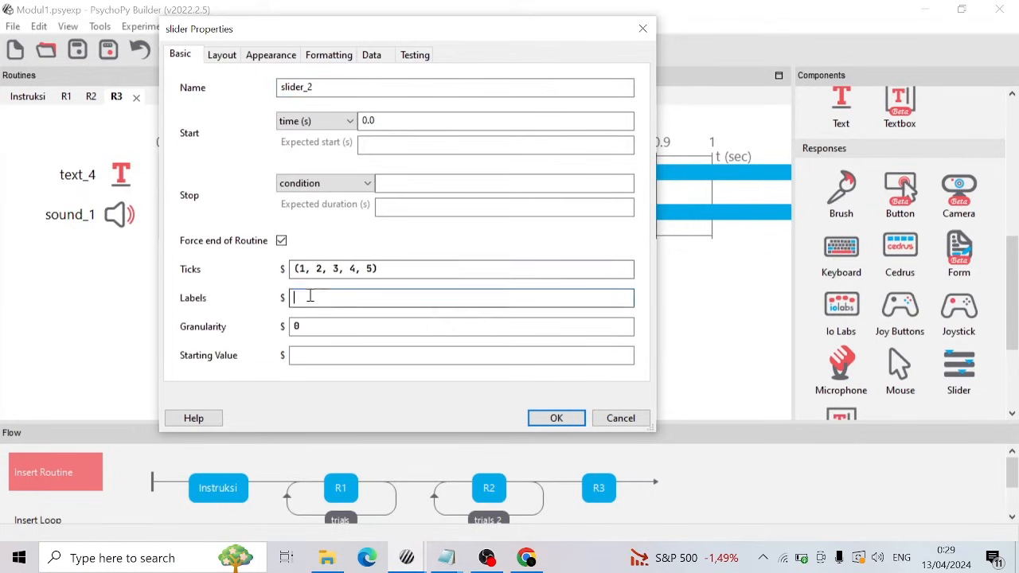
pyautogui.write('(')
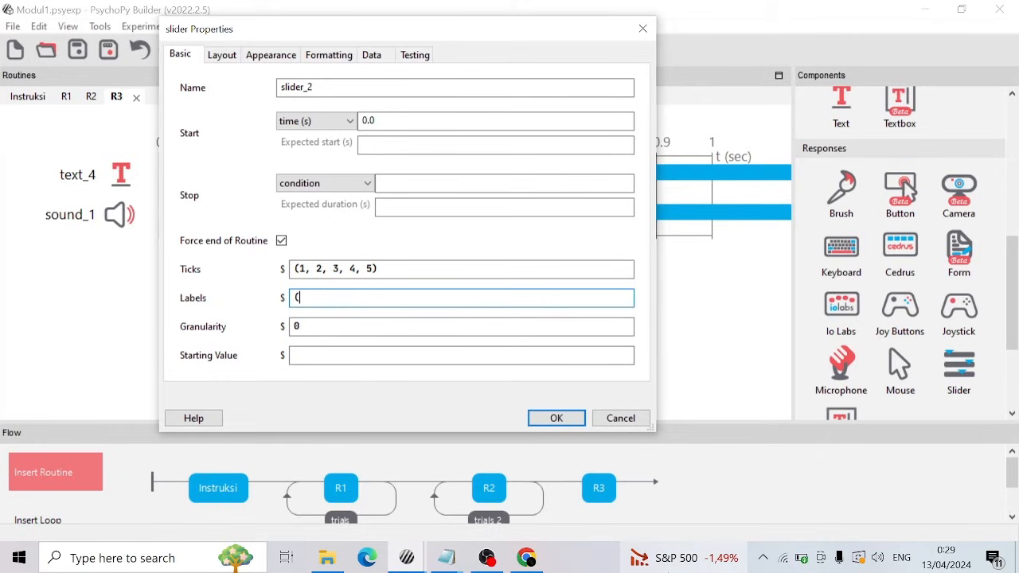
pyautogui.write("'a")
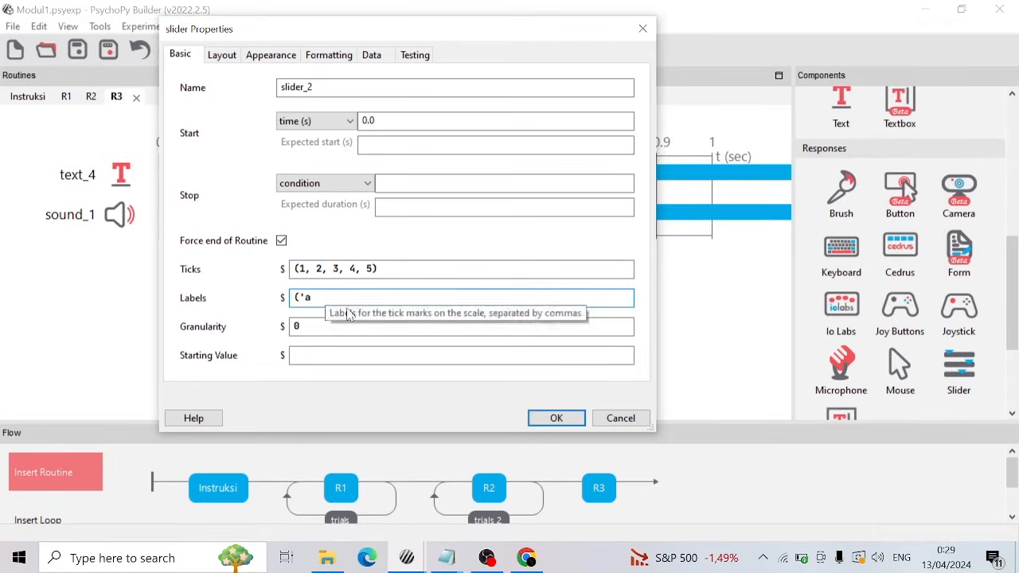
pyautogui.write("yam', 'sapi', 'ha")
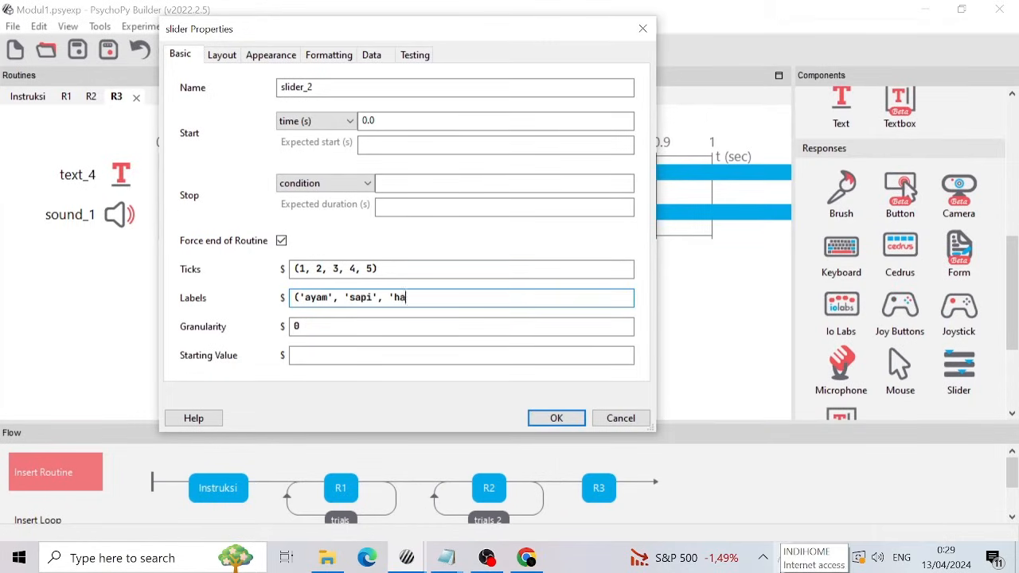
pyautogui.write("rimau', 'ayam', 'kambing'")
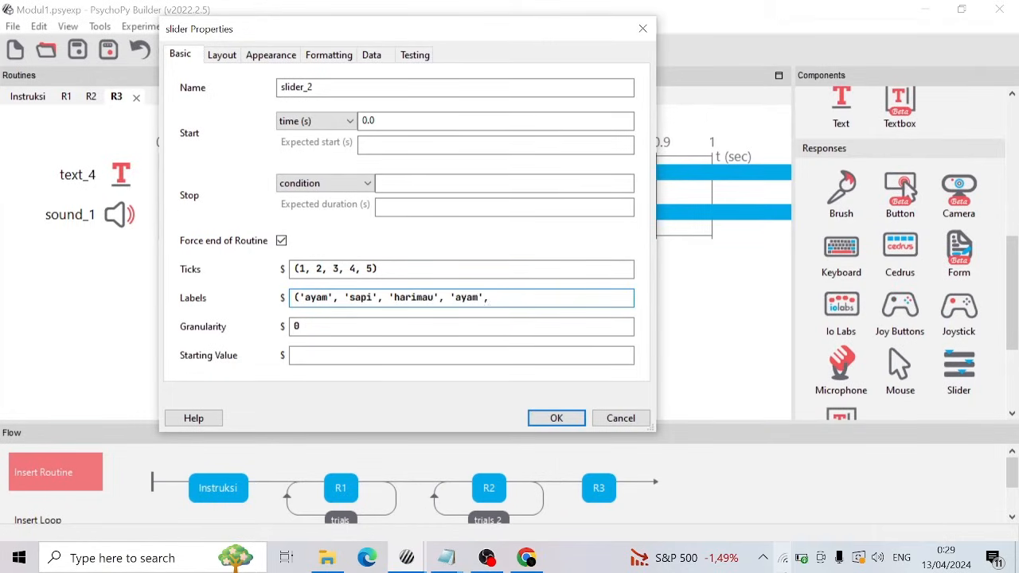
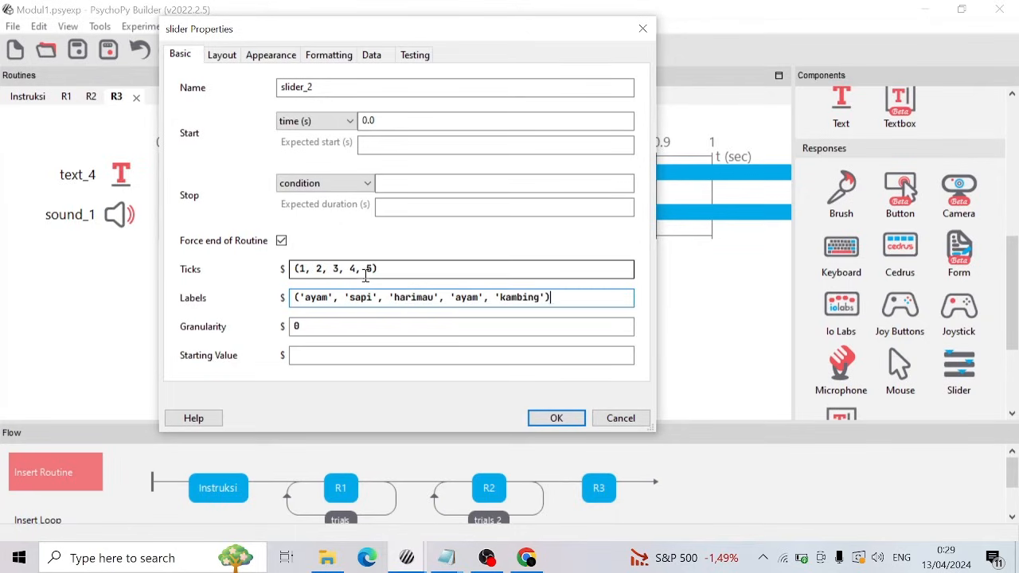
pyautogui.click(224, 54)
pyautogui.click(270, 55)
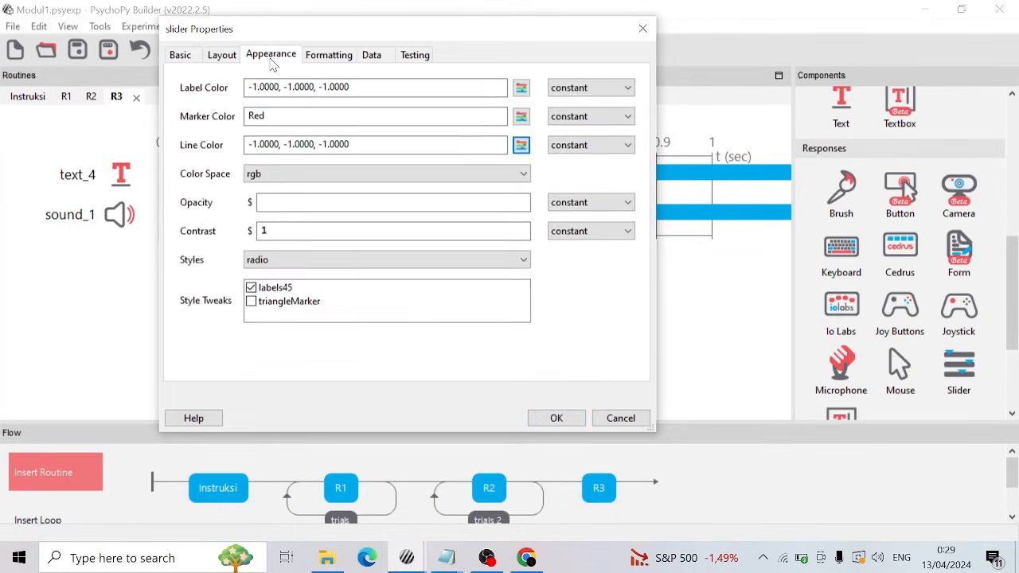
pyautogui.click(182, 55)
pyautogui.press('Return')
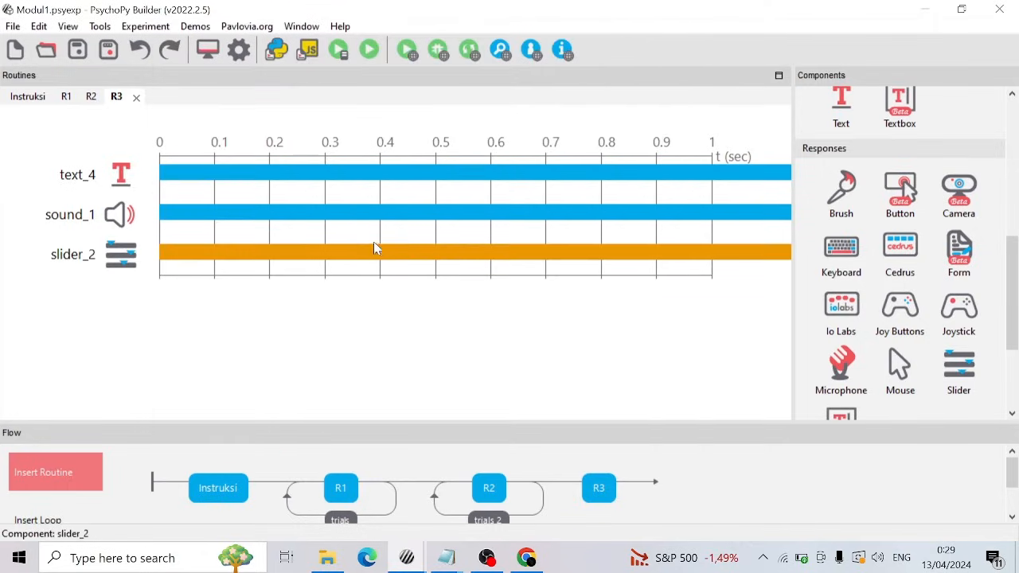
# Run the experiment through to R3, answer the animal-sound question with the fourth option, and close the Runner.
pyautogui.click(369, 50)
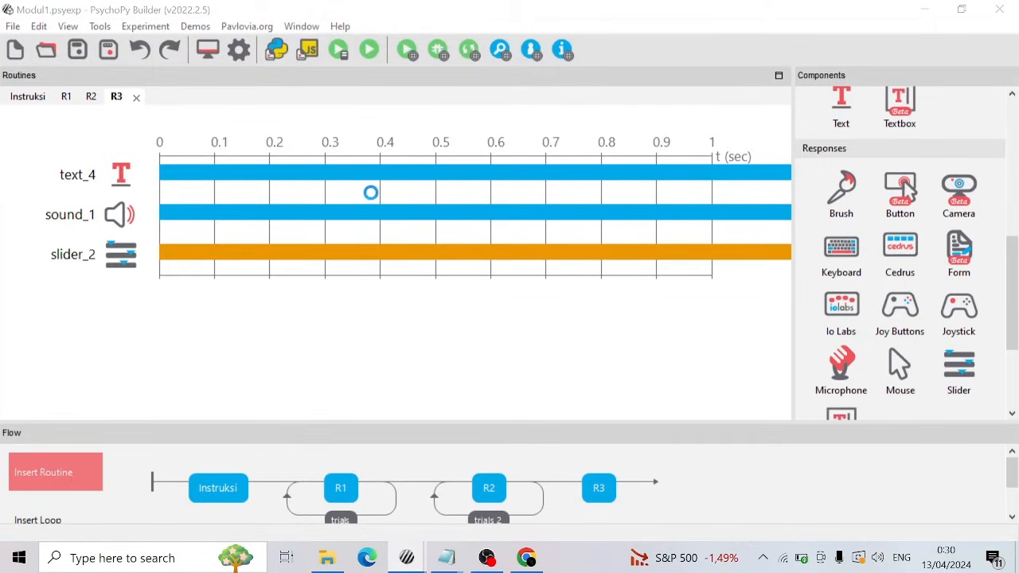
pyautogui.click(413, 242)
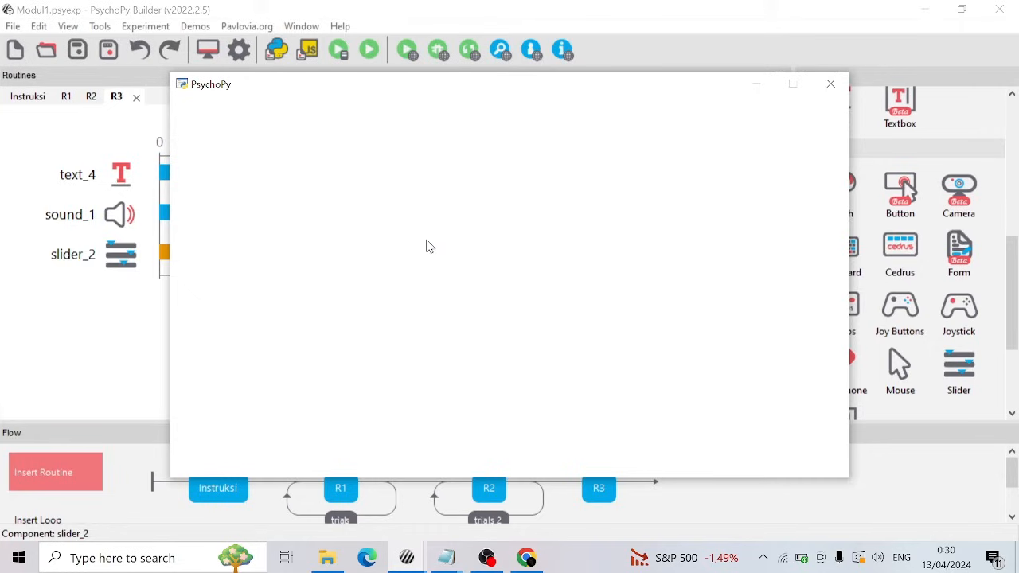
pyautogui.press('q')
pyautogui.click(466, 402)
pyautogui.click(598, 400)
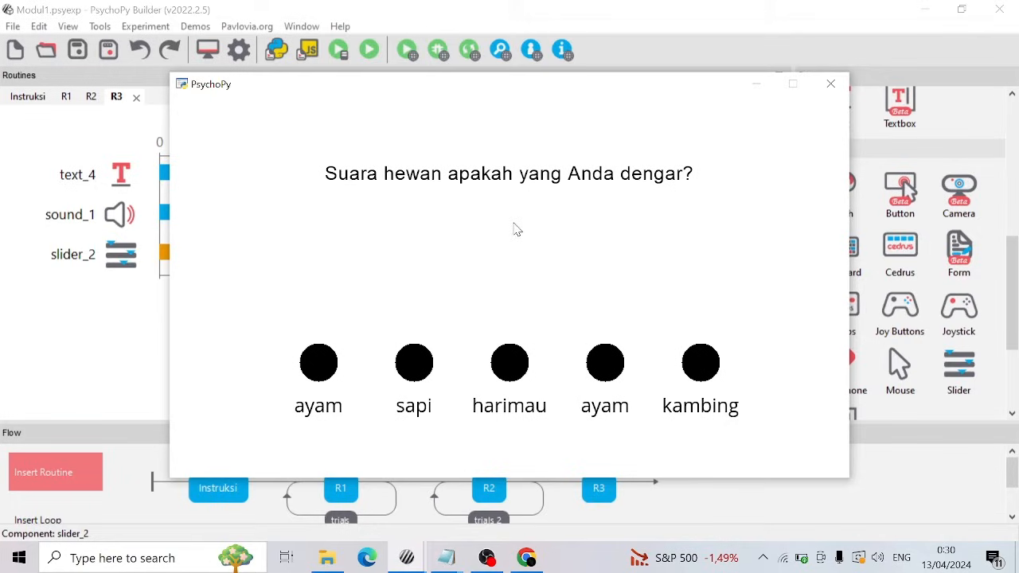
pyautogui.click(606, 375)
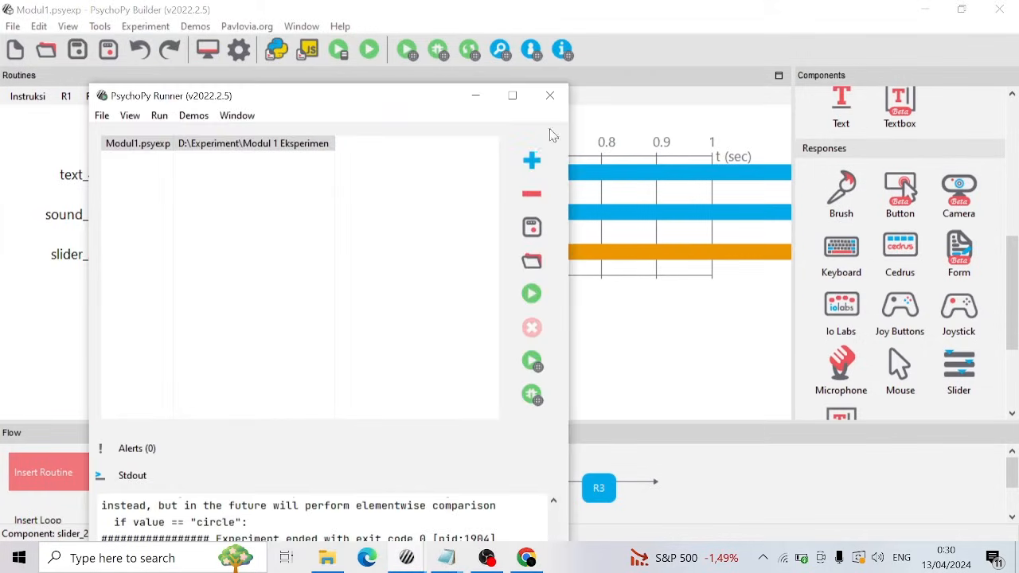
pyautogui.click(549, 95)
# Replace the second 'ayam' label of the R3 slider with 'bebek'.
pyautogui.rightClick(125, 269)
pyautogui.click(157, 260)
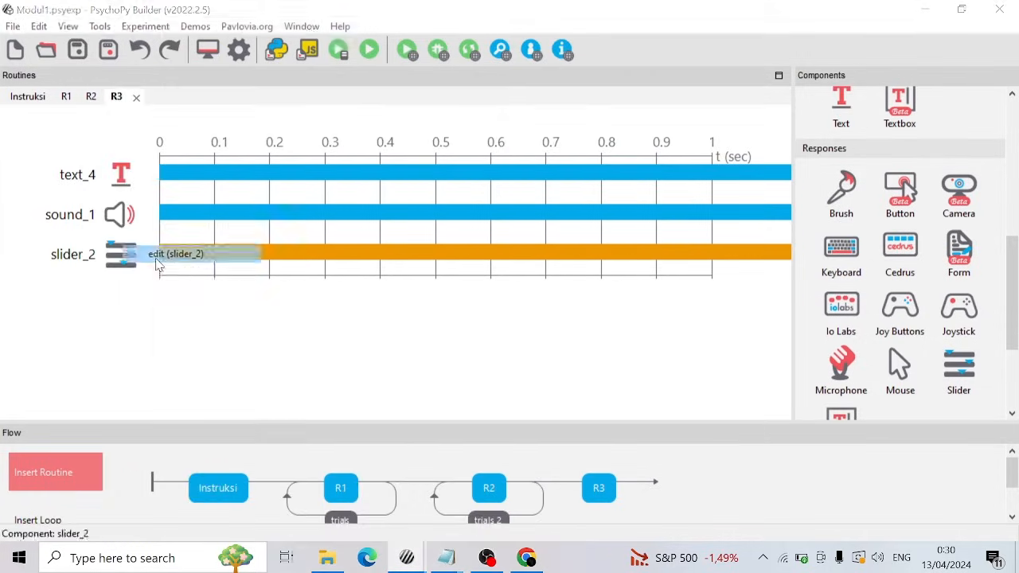
pyautogui.doubleClick(465, 299)
pyautogui.write('bebe')
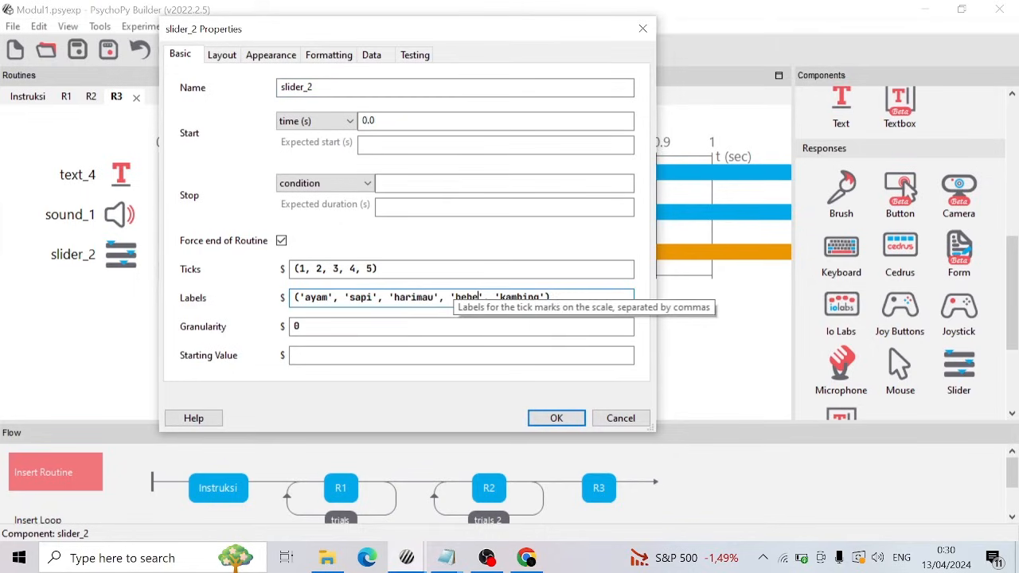
pyautogui.write('k')
pyautogui.click(538, 415)
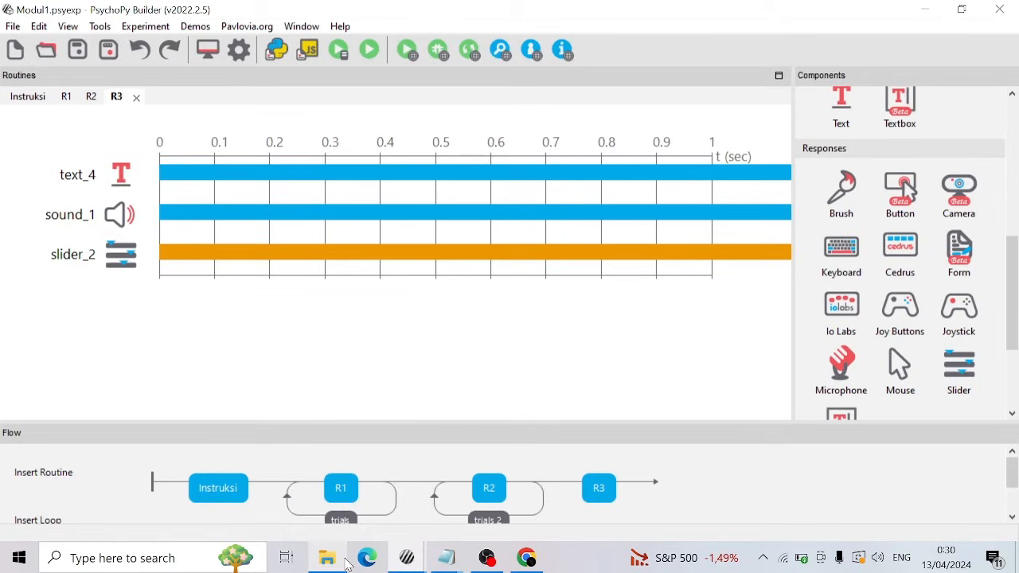
# Create a new Excel worksheet named StimAudio in the Modul 1 Eksperimen folder in File Explorer.
pyautogui.moveTo(326, 557)
pyautogui.click(346, 504)
pyautogui.click(343, 124)
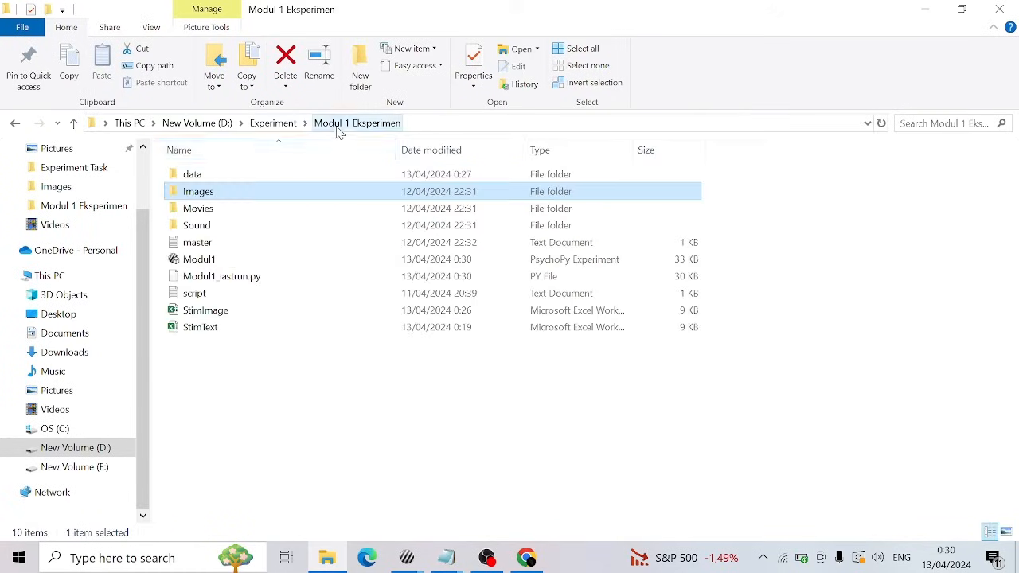
pyautogui.rightClick(250, 376)
pyautogui.moveTo(286, 333)
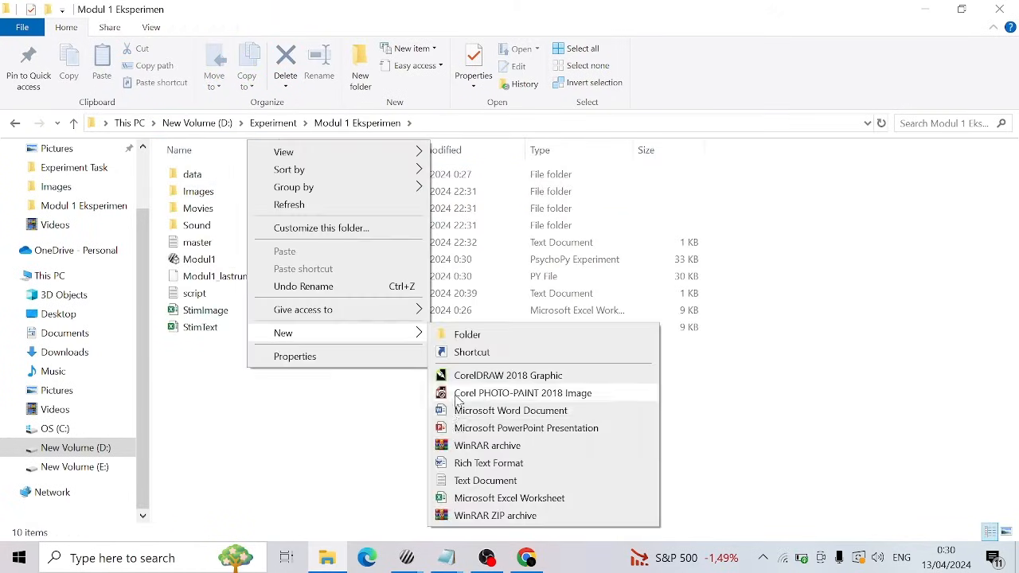
pyautogui.click(458, 498)
pyautogui.write('Audio')
pyautogui.press('BackSpace')
pyautogui.press('BackSpace')
pyautogui.press('BackSpace')
pyautogui.press('BackSpace')
pyautogui.press('BackSpace')
pyautogui.write('S')
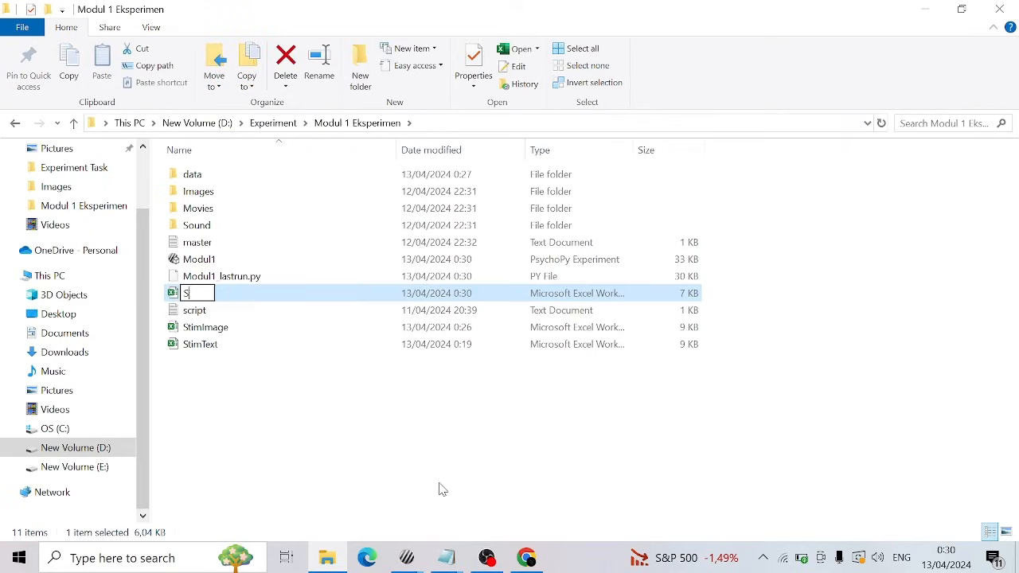
pyautogui.write('timAudio')
pyautogui.click(438, 487)
# Open StimAudio in Excel alongside the Sound folder and enter the header Sound in A1.
pyautogui.doubleClick(260, 312)
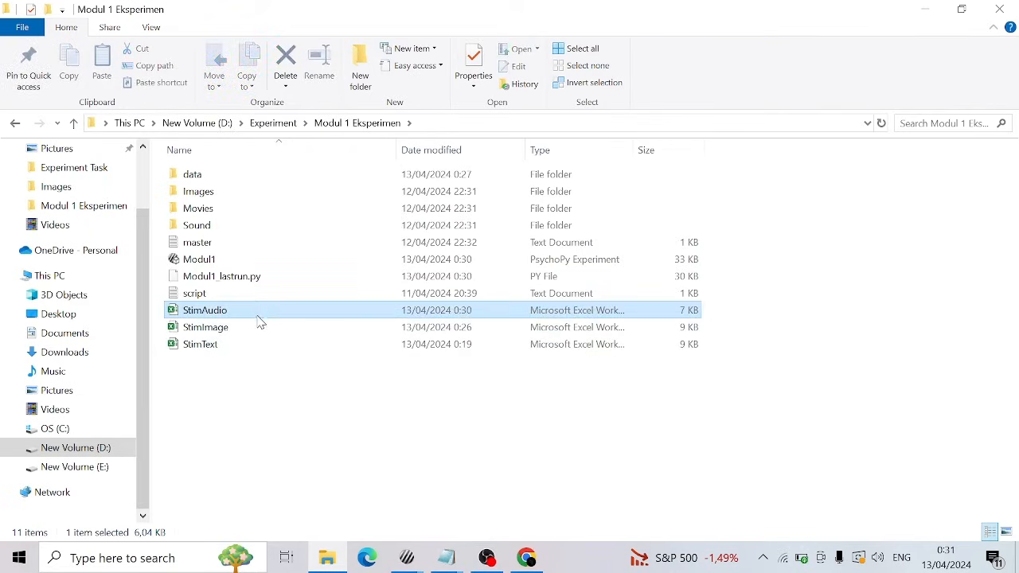
pyautogui.doubleClick(235, 229)
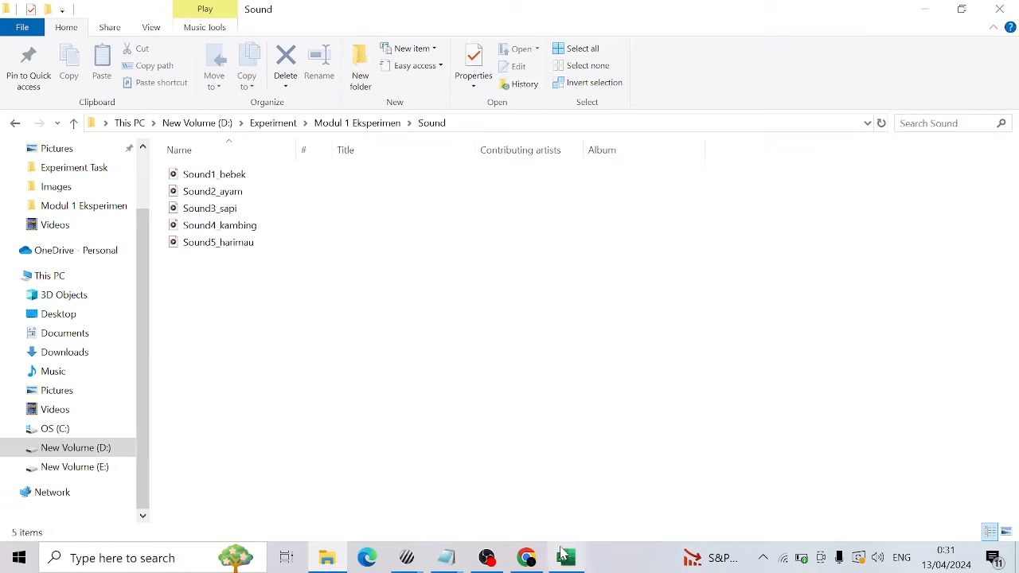
pyautogui.write('Sound')
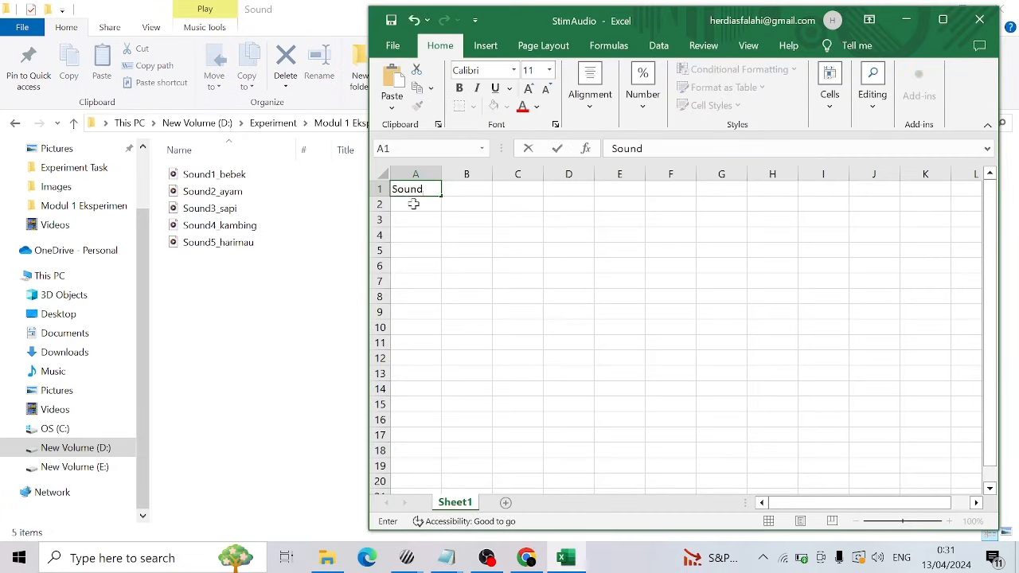
pyautogui.press('Return')
# Copy the full paths of the five files in the Sound folder into A2 through A6 of StimAudio, from Sound1_bebek to Sound5_harimau.
pyautogui.click(227, 176)
pyautogui.click(159, 67)
pyautogui.click(566, 557)
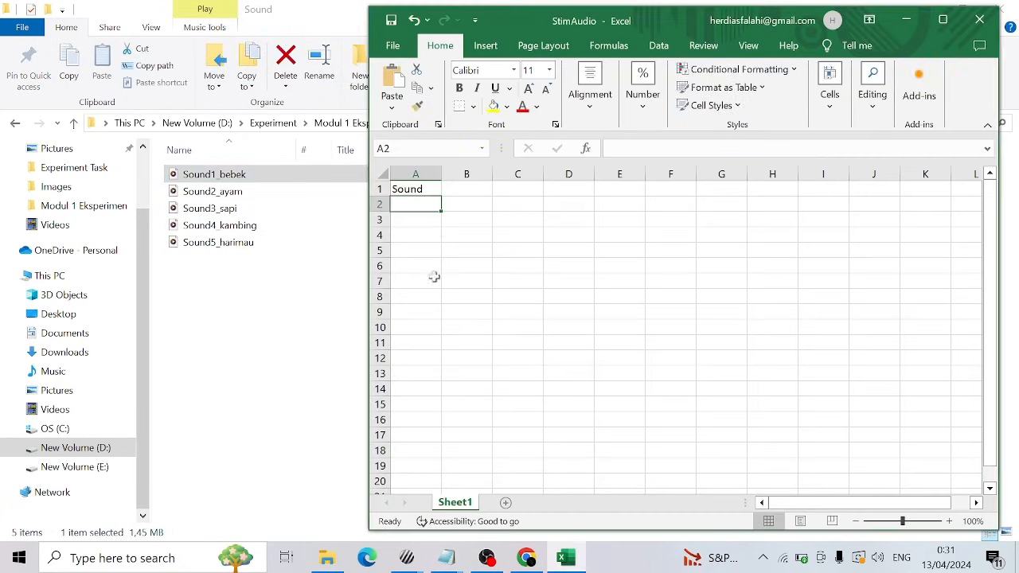
pyautogui.hotkey('ctrl', 'v')
pyautogui.click(227, 192)
pyautogui.click(159, 67)
pyautogui.click(566, 557)
pyautogui.click(416, 220)
pyautogui.hotkey('ctrl', 'v')
pyautogui.click(293, 205)
pyautogui.click(159, 67)
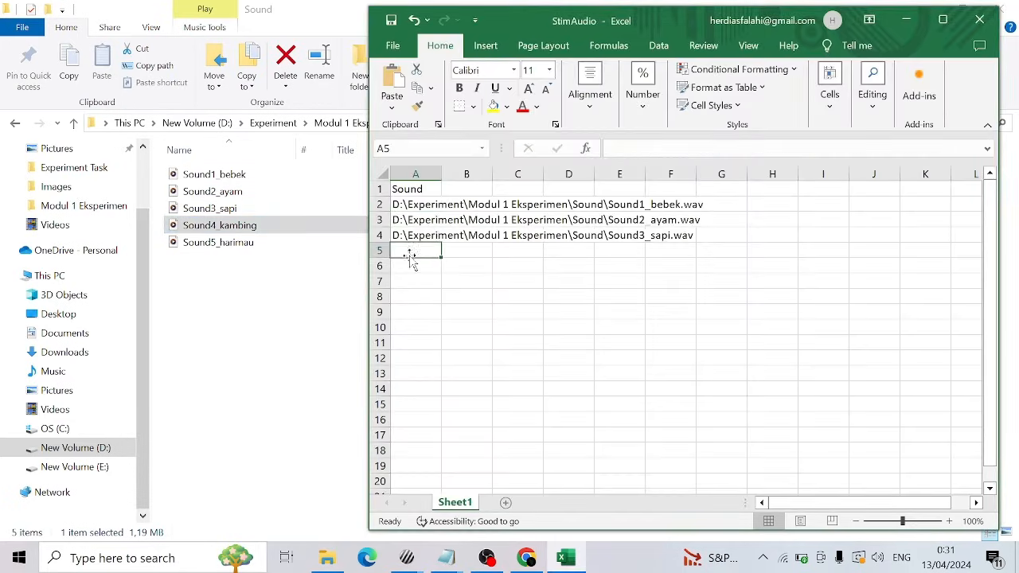
pyautogui.hotkey('ctrl', 'v')
pyautogui.click(227, 242)
pyautogui.click(159, 67)
pyautogui.click(566, 557)
pyautogui.click(415, 266)
pyautogui.hotkey('ctrl', 'v')
# Shorten the paths in A2 through A6 of StimAudio so each begins at Sound\, save the workbook and close it.
pyautogui.click(416, 205)
pyautogui.moveTo(791, 150); pyautogui.dragTo(610, 148)
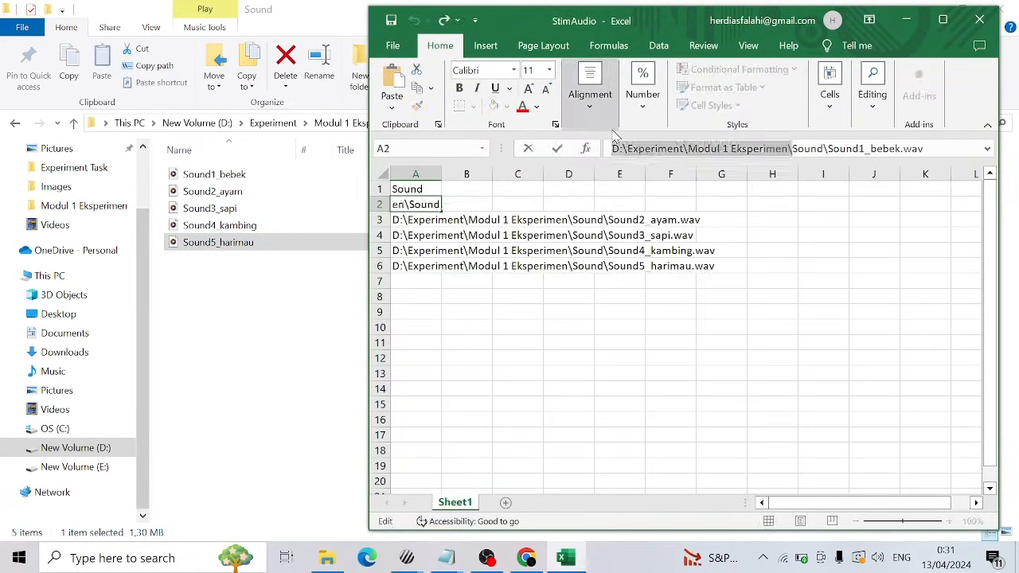
pyautogui.press('BackSpace')
pyautogui.click(404, 220)
pyautogui.press('BackSpace')
pyautogui.click(509, 221)
pyautogui.moveTo(791, 149); pyautogui.dragTo(610, 149)
pyautogui.click(425, 236)
pyautogui.click(416, 251)
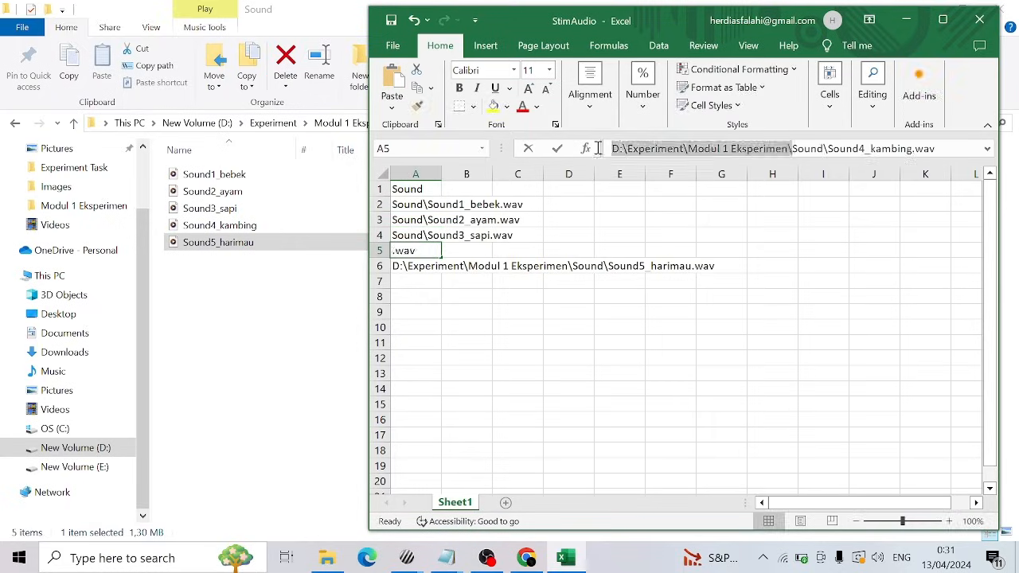
pyautogui.press('BackSpace')
pyautogui.click(415, 266)
pyautogui.moveTo(791, 149); pyautogui.dragTo(610, 149)
pyautogui.press('BackSpace')
pyautogui.click(716, 266)
pyautogui.click(391, 20)
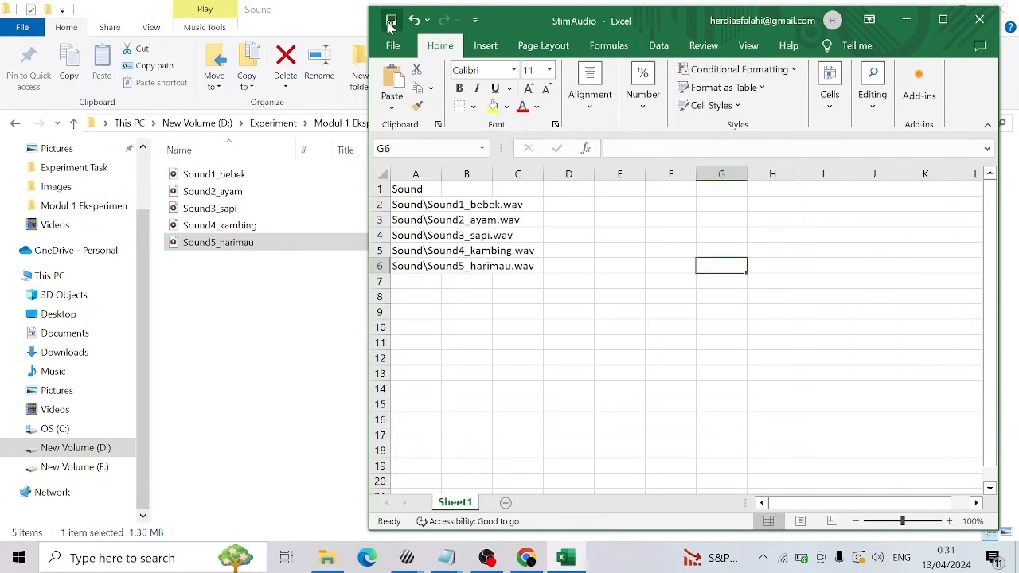
pyautogui.click(979, 19)
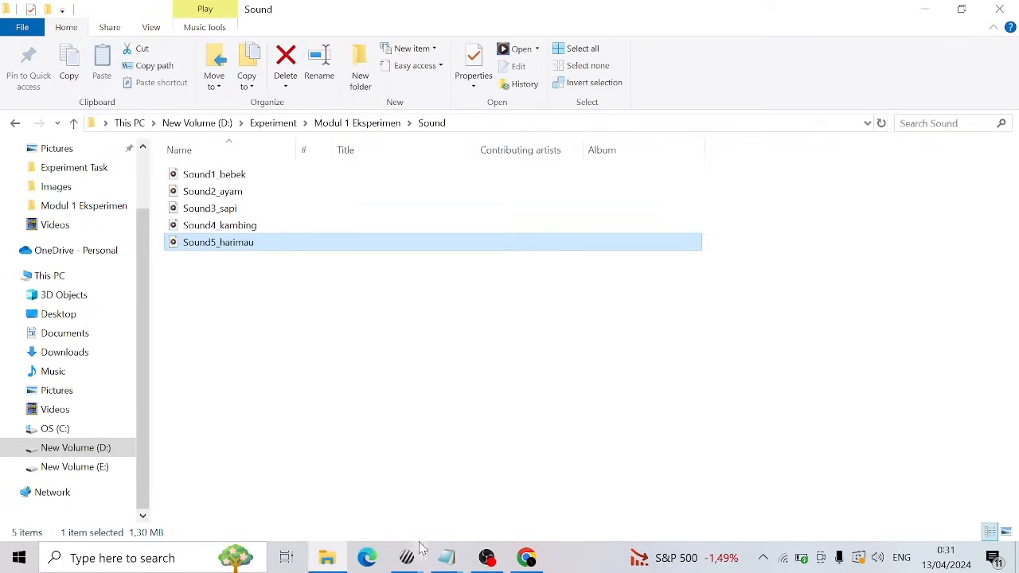
# In PsychoPy Builder, insert a loop around R3 with nReps 1 and StimAudio.xlsx as its conditions file.
pyautogui.moveTo(410, 553)
pyautogui.click(427, 477)
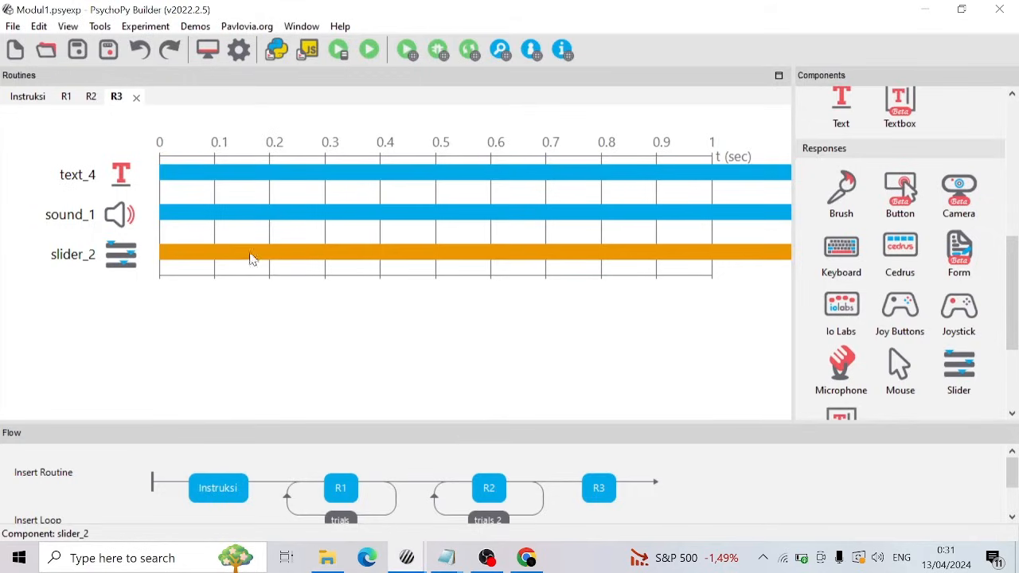
pyautogui.click(28, 518)
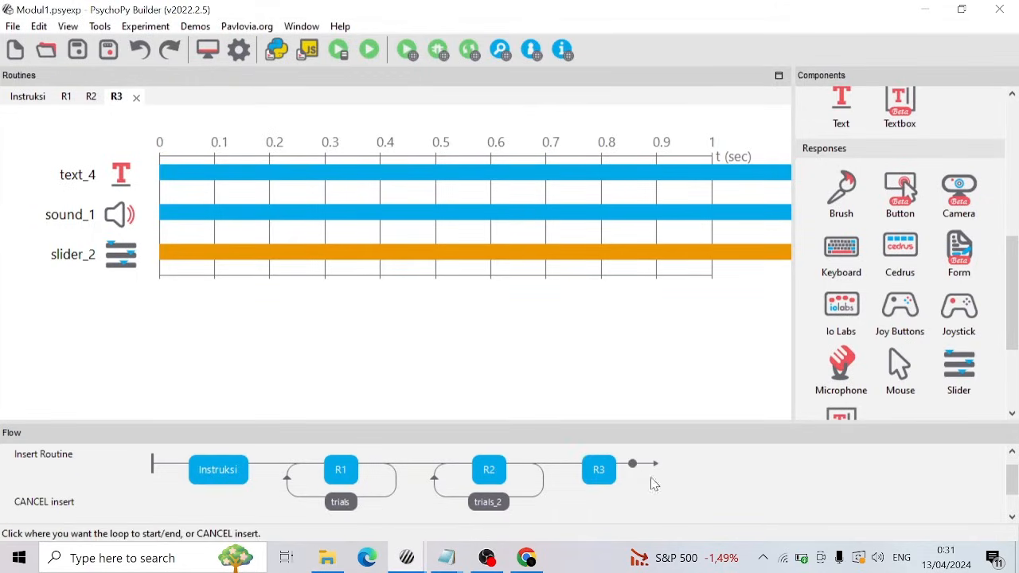
pyautogui.click(653, 483)
pyautogui.click(565, 477)
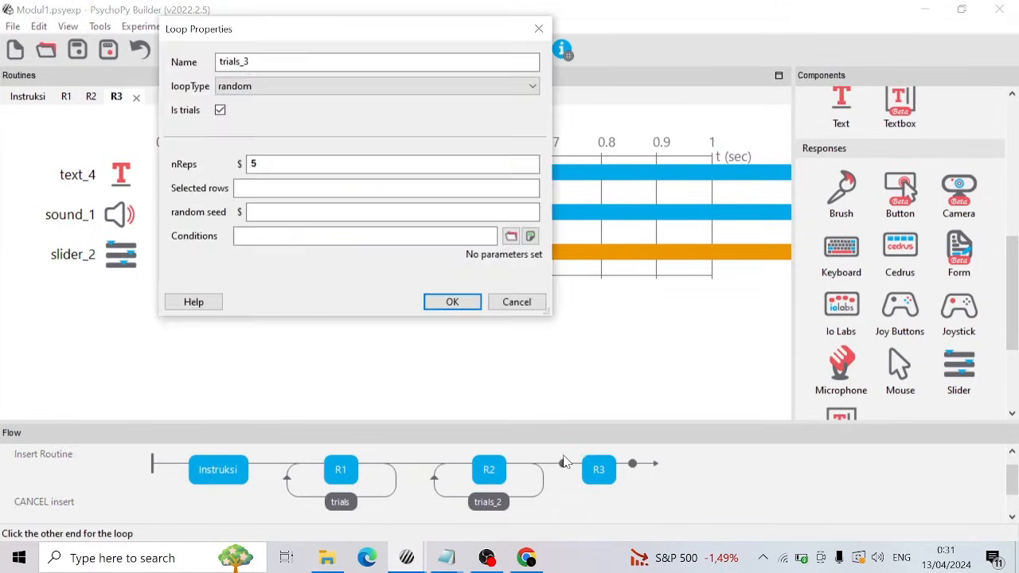
pyautogui.doubleClick(426, 167)
pyautogui.write('1')
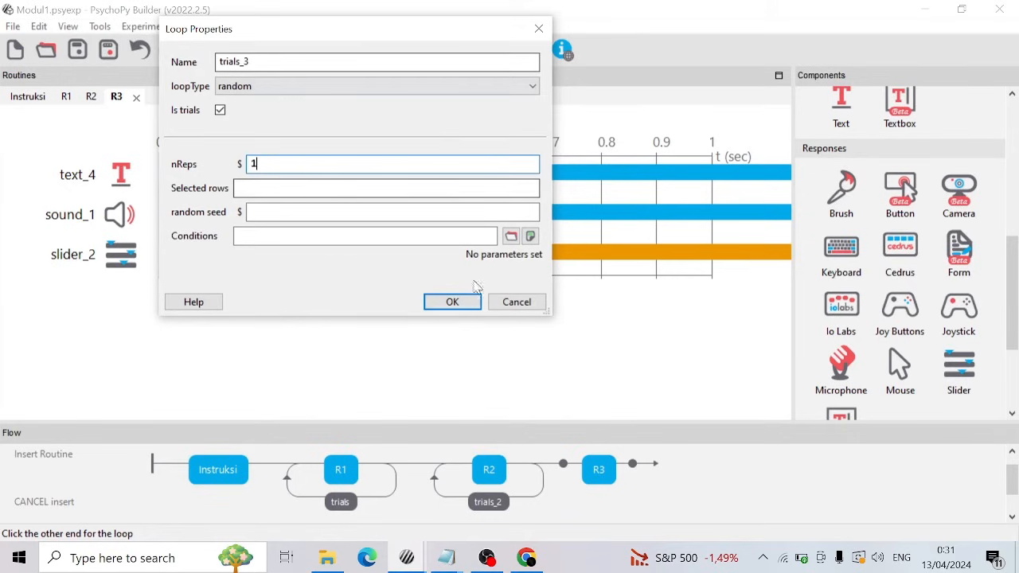
pyautogui.click(511, 236)
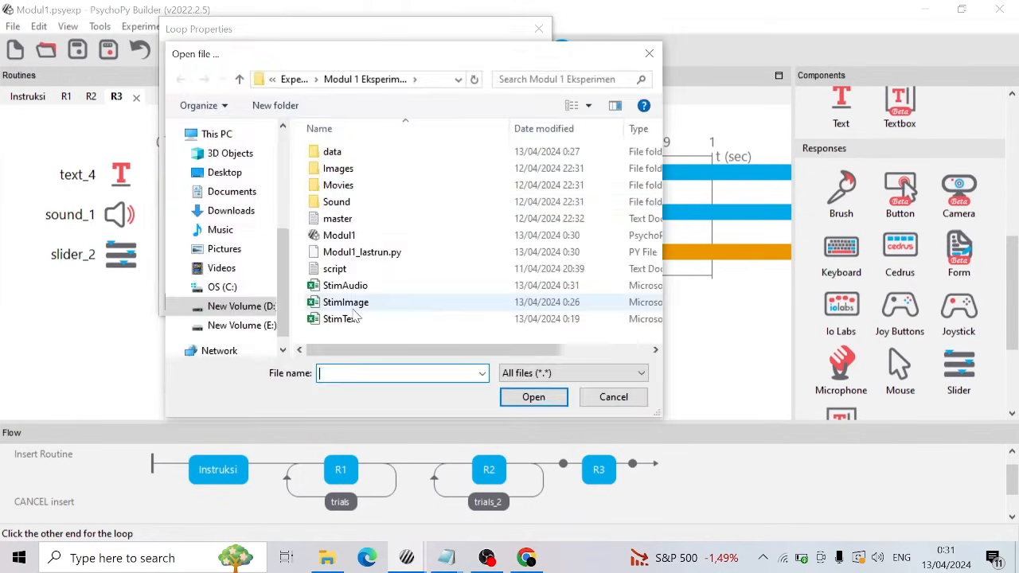
pyautogui.doubleClick(350, 286)
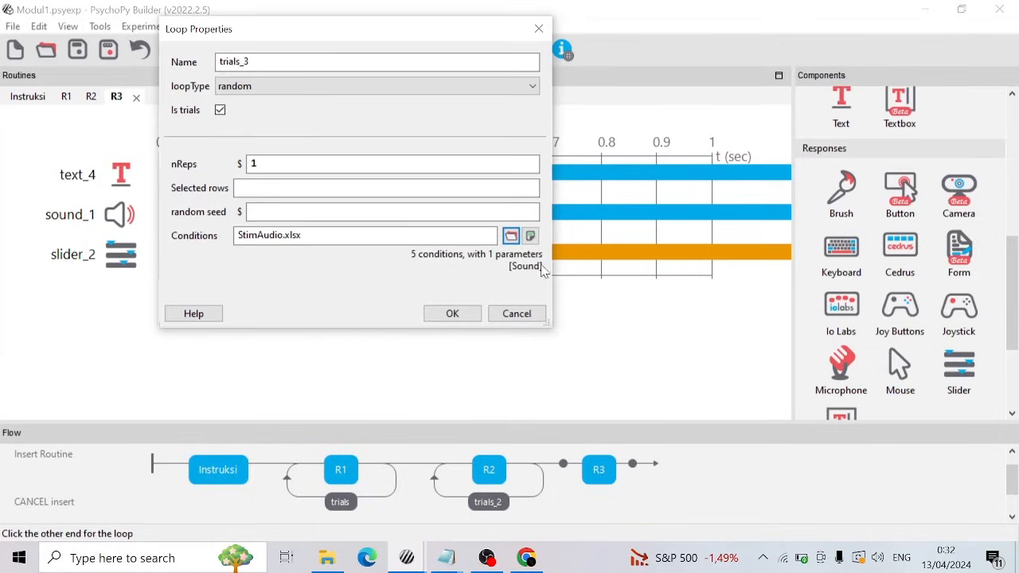
pyautogui.click(470, 321)
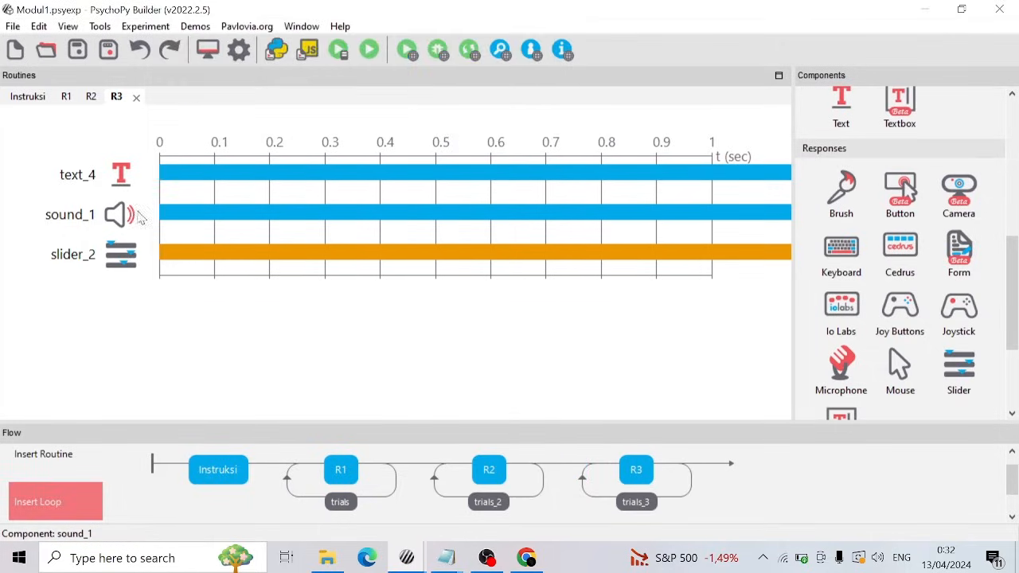
# Set the sound source of sound_1 in R3 to $Sound and have it update on every repeat.
pyautogui.click(136, 215)
pyautogui.doubleClick(409, 240)
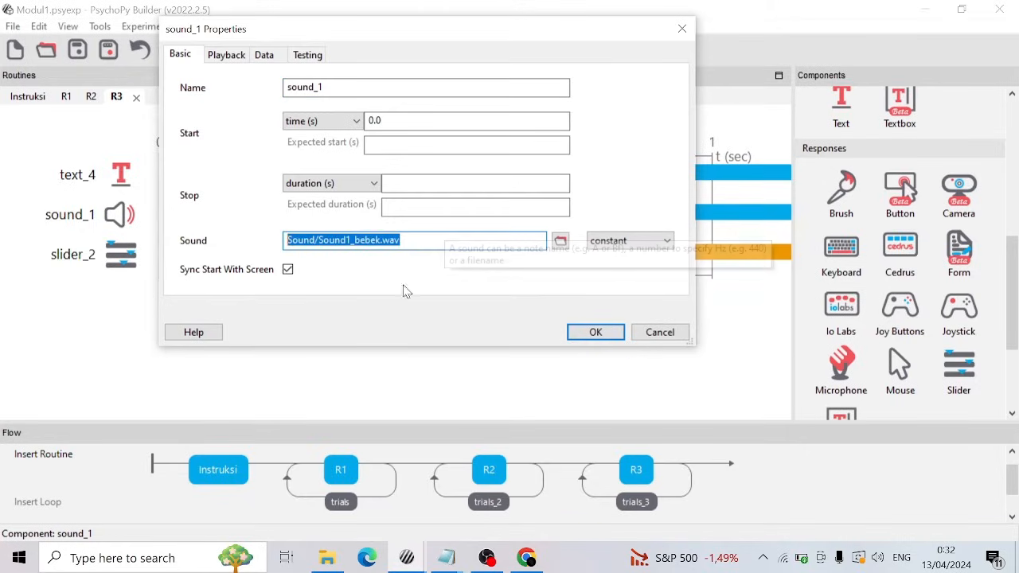
pyautogui.write('$')
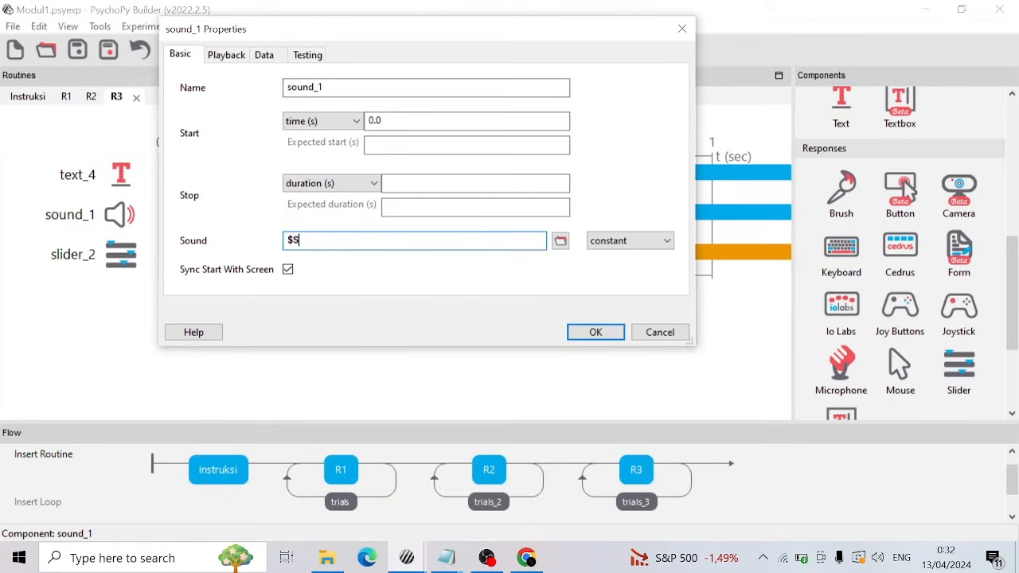
pyautogui.write('Sound')
pyautogui.click(620, 240)
pyautogui.click(624, 269)
pyautogui.click(596, 332)
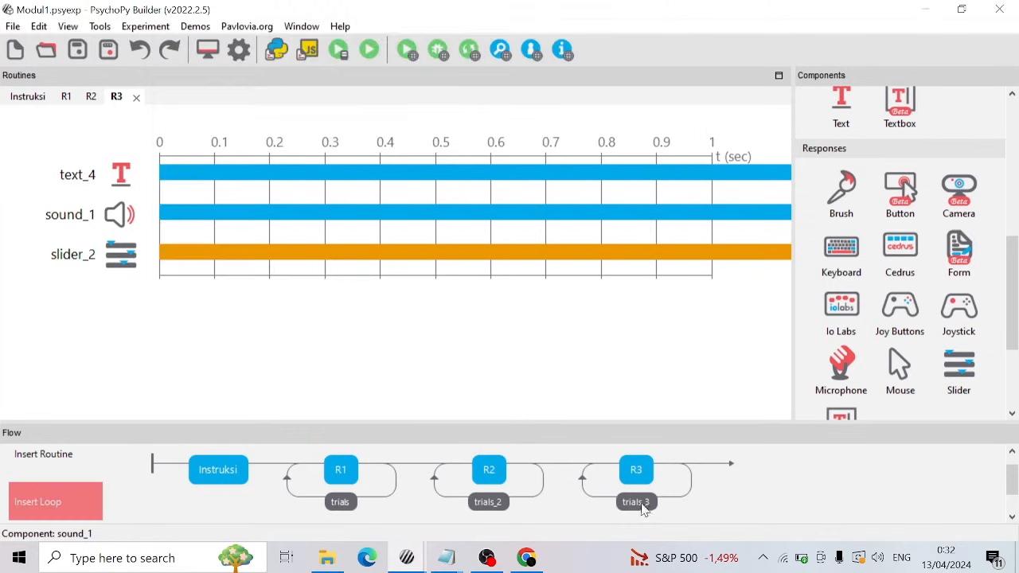
# Check the trials_3 loop settings and test-run the experiment, answering the sound trials with sapi, kambing, bebek, harimau and ayam.
pyautogui.click(643, 510)
pyautogui.click(473, 311)
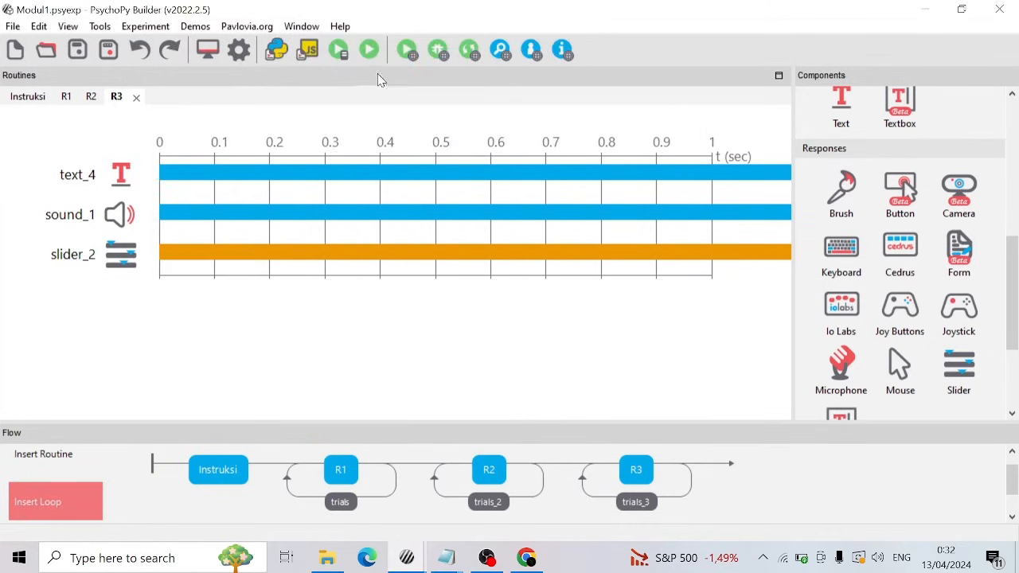
pyautogui.click(369, 49)
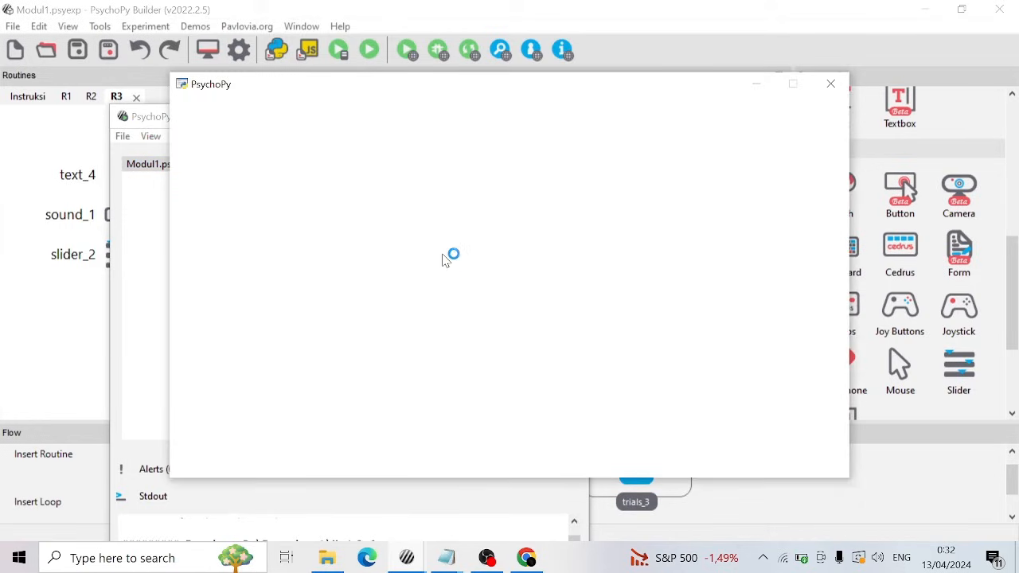
pyautogui.click(582, 364)
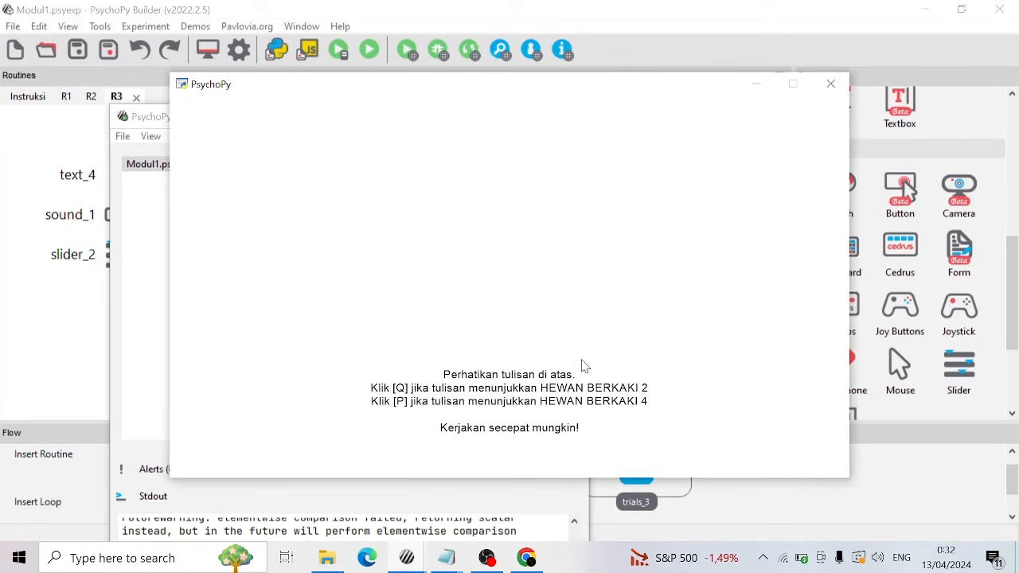
pyautogui.click(586, 408)
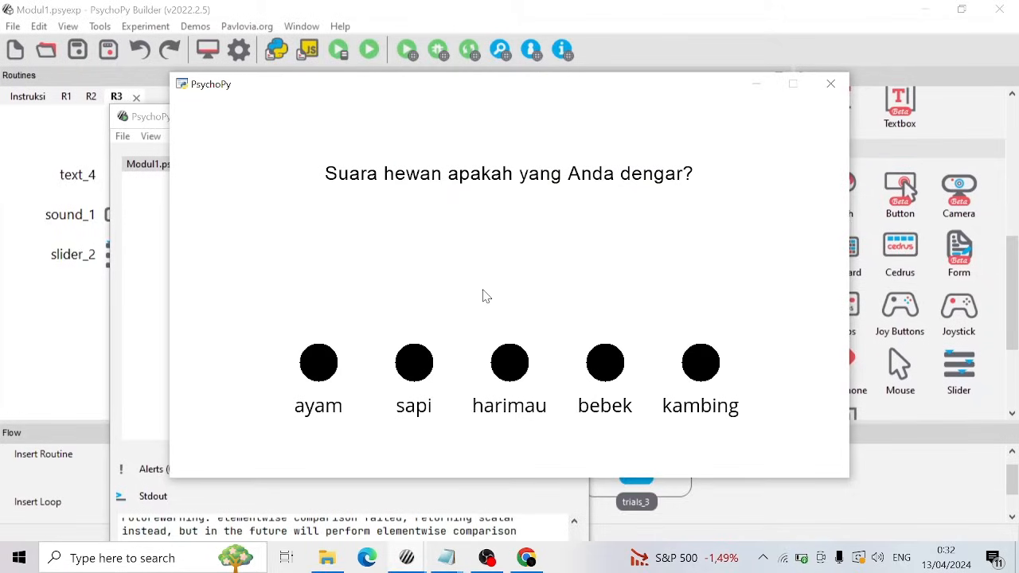
pyautogui.click(420, 375)
pyautogui.click(699, 372)
pyautogui.click(600, 371)
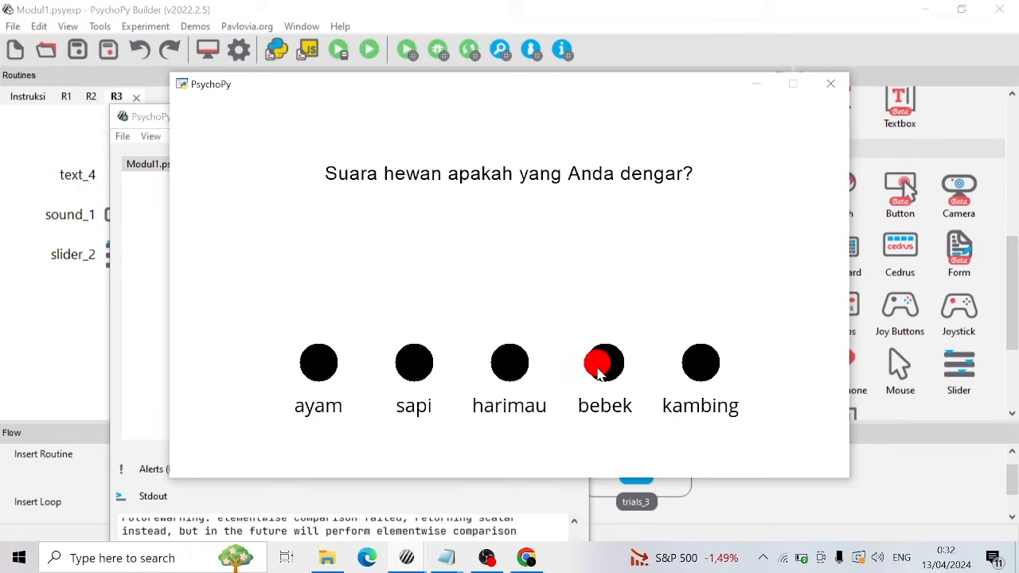
pyautogui.click(522, 371)
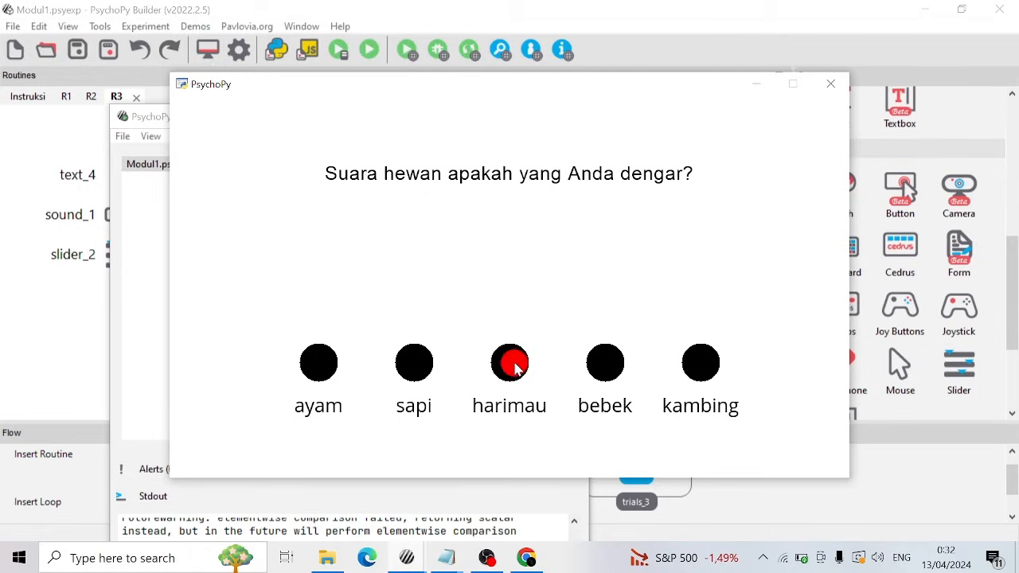
pyautogui.click(319, 362)
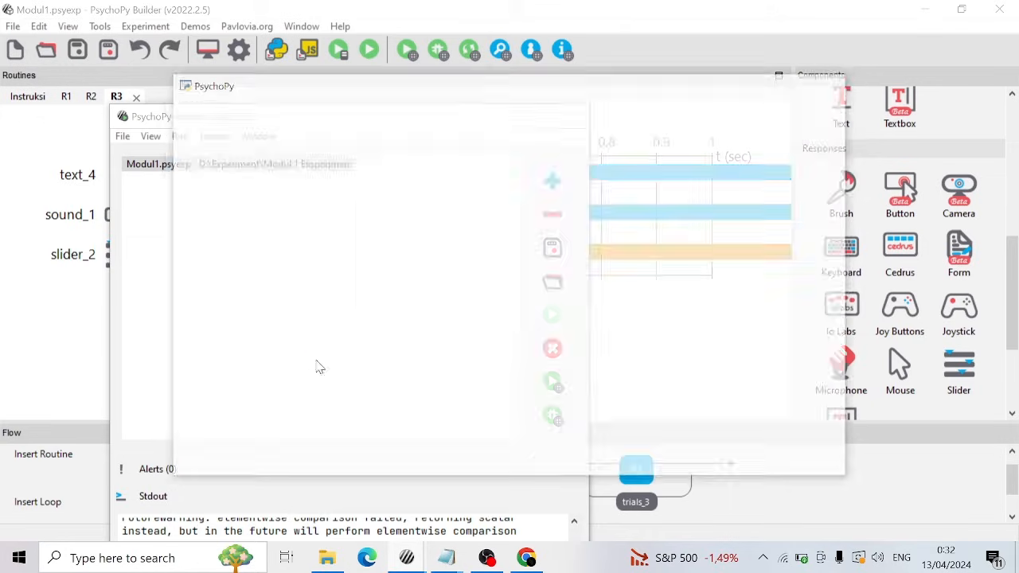
pyautogui.click(570, 118)
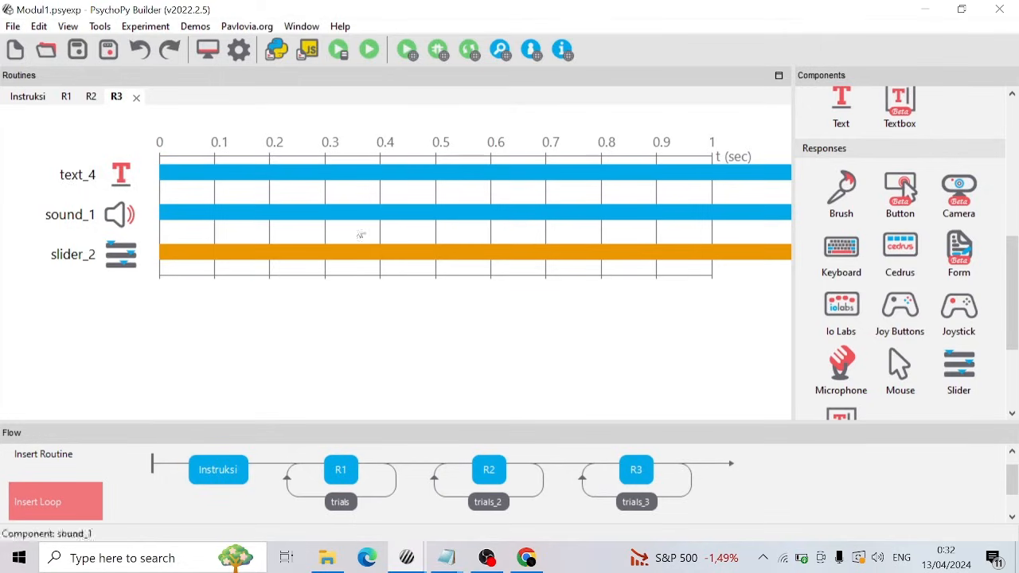
# Create a new blank routine named R4 and insert it in the flow after the R3 loop.
pyautogui.click(32, 454)
pyautogui.click(70, 411)
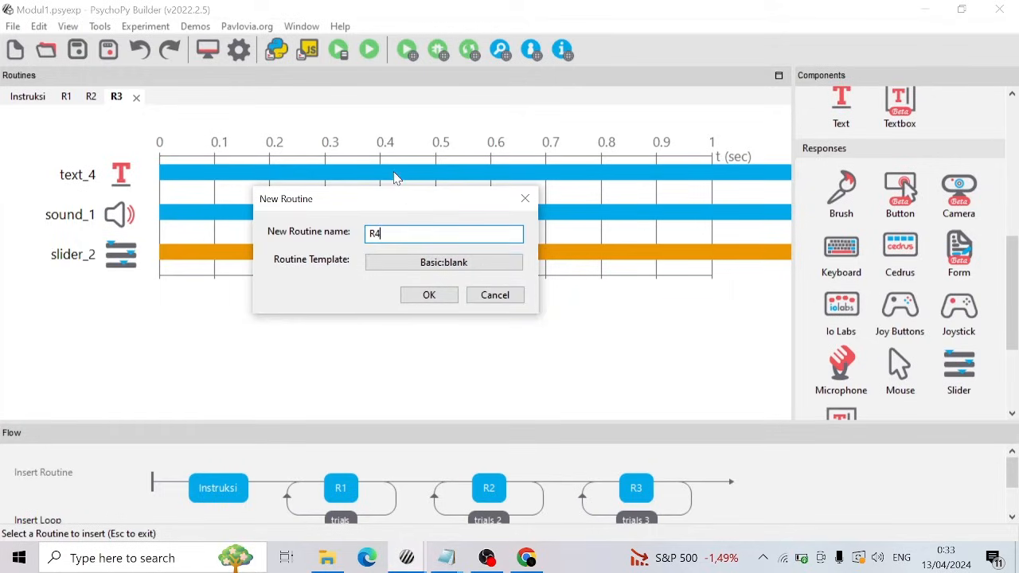
pyautogui.click(418, 296)
pyautogui.click(711, 492)
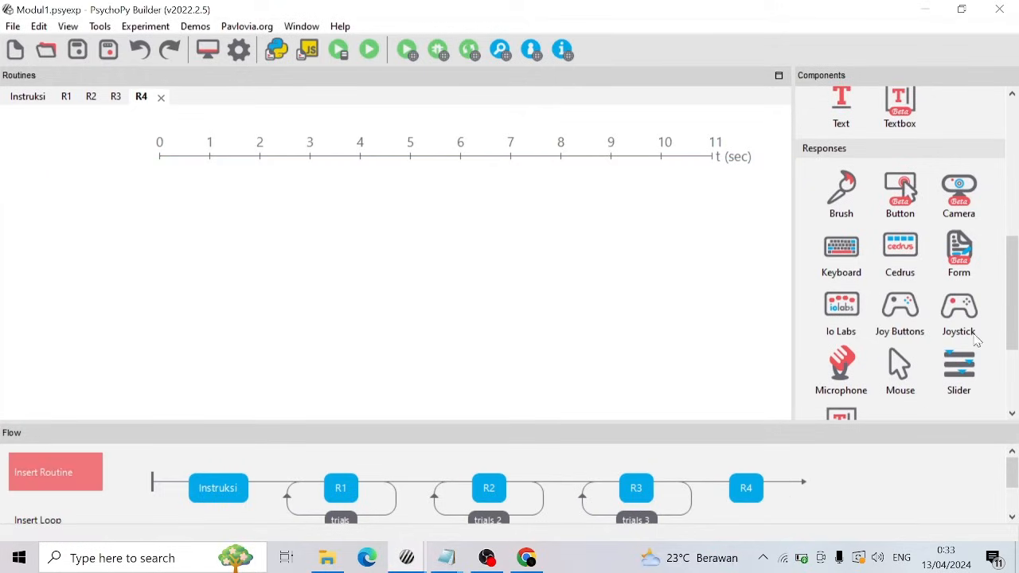
# Add a Movie component to R4 with no stop duration, the file Movies/Vid1_bebek.mp4 and Force end of Routine enabled.
pyautogui.scroll(3, 884, 290)
pyautogui.click(852, 233)
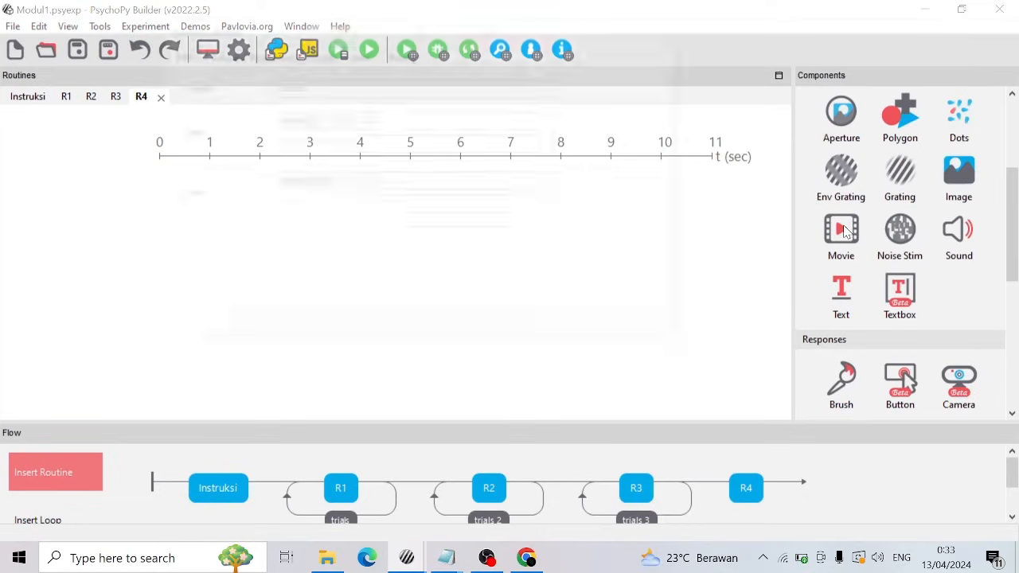
pyautogui.doubleClick(412, 177)
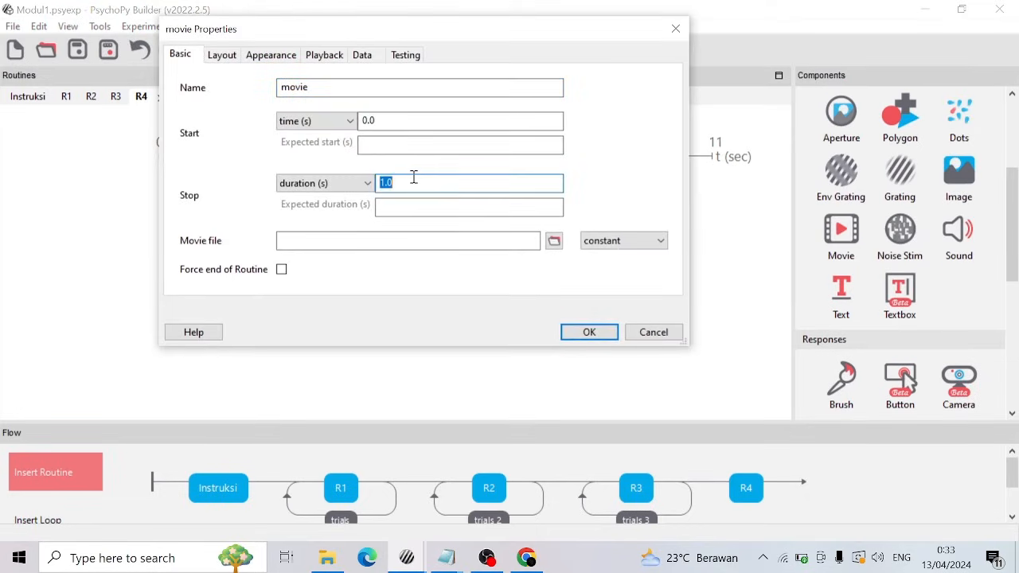
pyautogui.press('BackSpace')
pyautogui.click(554, 241)
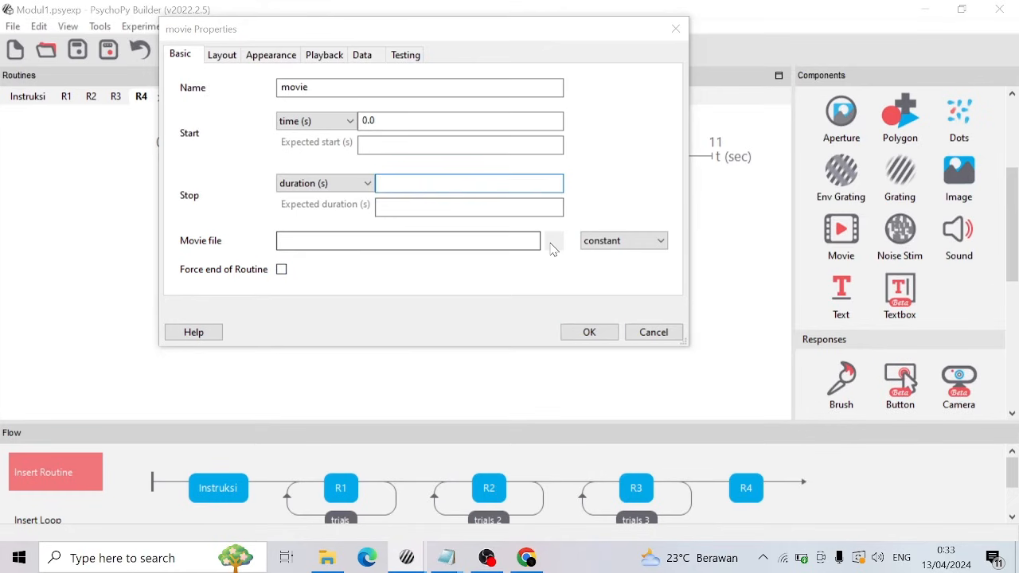
pyautogui.doubleClick(381, 196)
pyautogui.doubleClick(374, 180)
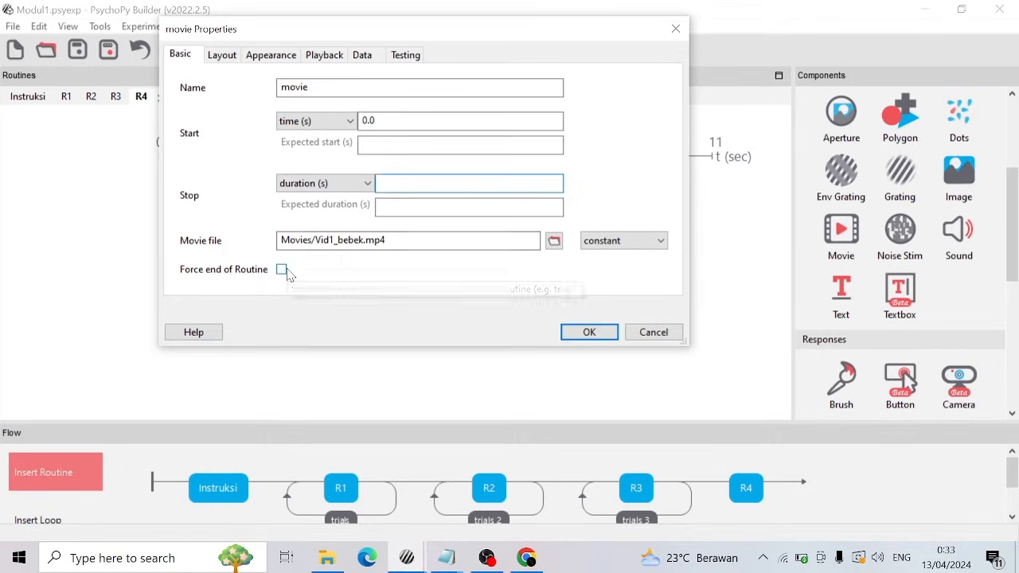
pyautogui.click(282, 269)
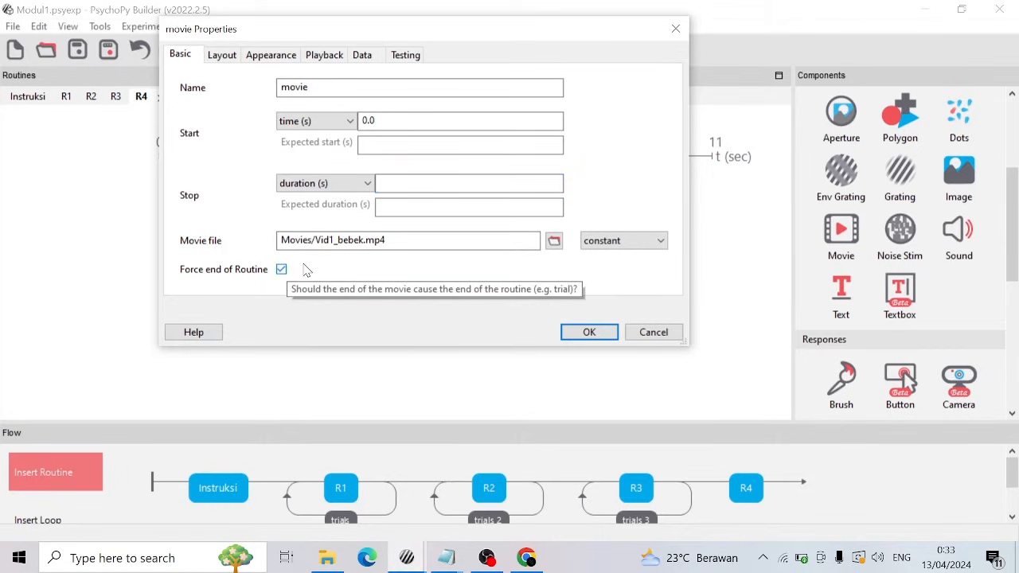
# Set the movie's size to (0.6, 0.4), move its position above the centre, and confirm the component.
pyautogui.click(223, 55)
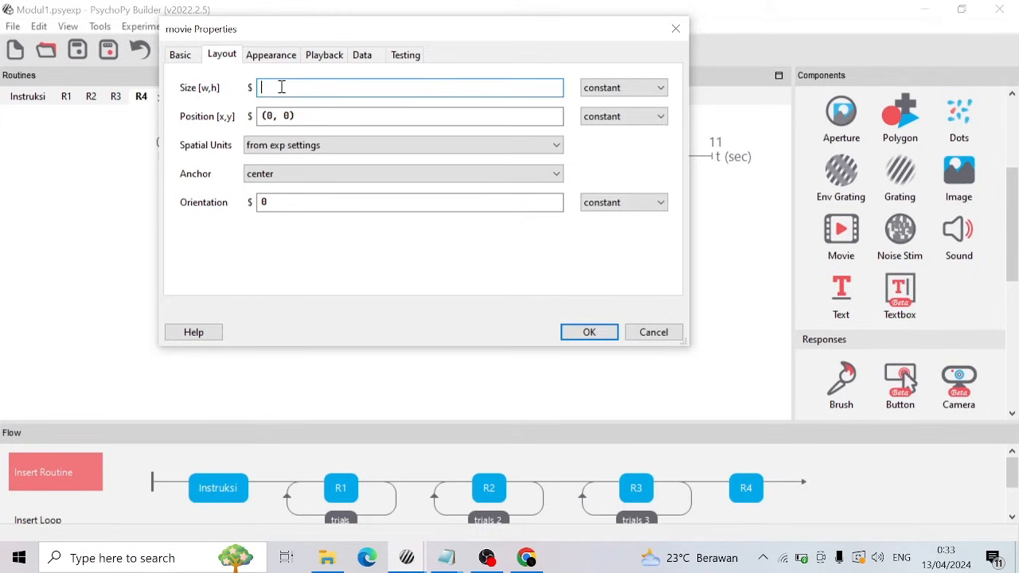
pyautogui.write('.6, 0.4)')
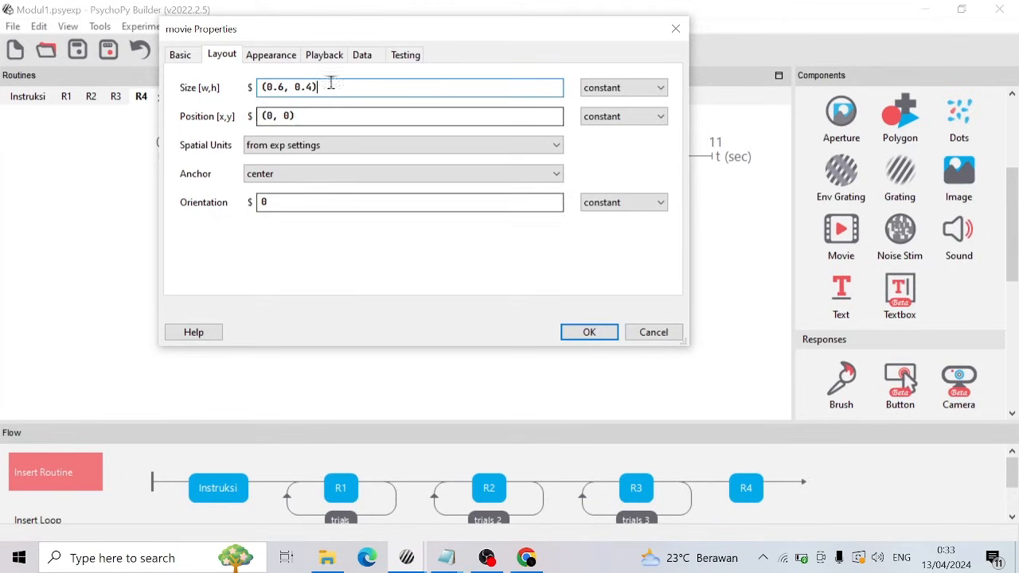
pyautogui.click(291, 116)
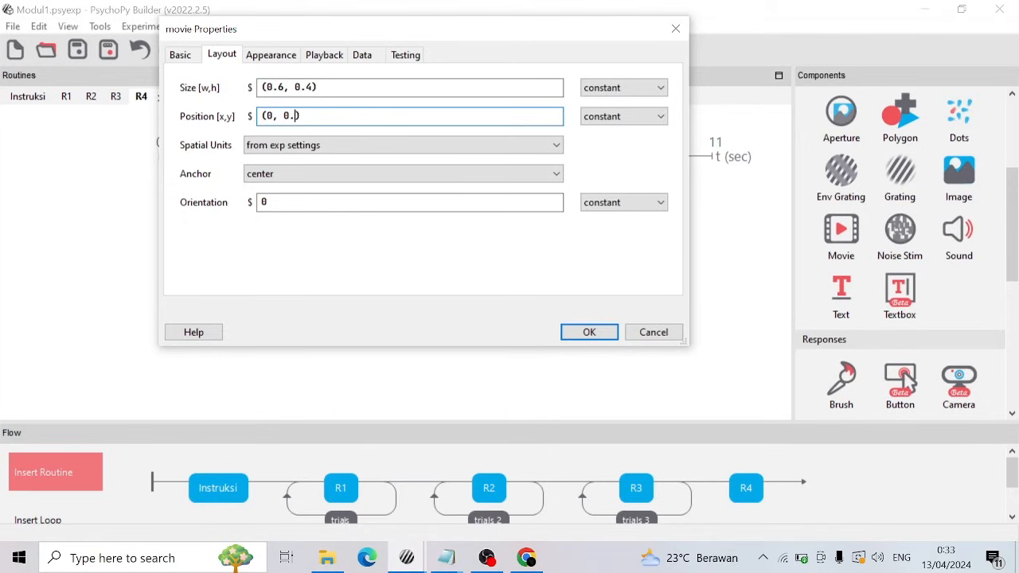
pyautogui.click(181, 55)
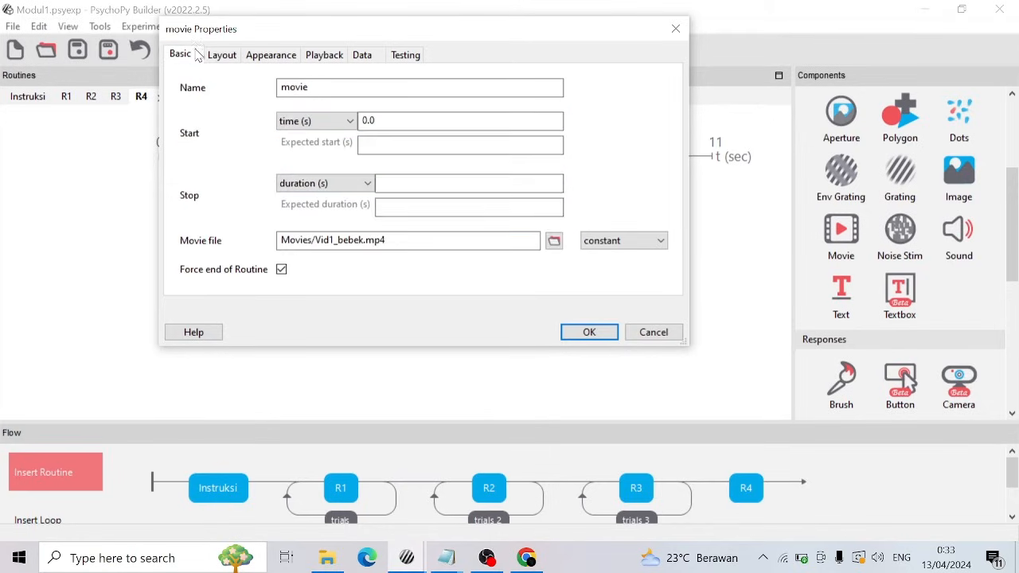
pyautogui.click(589, 332)
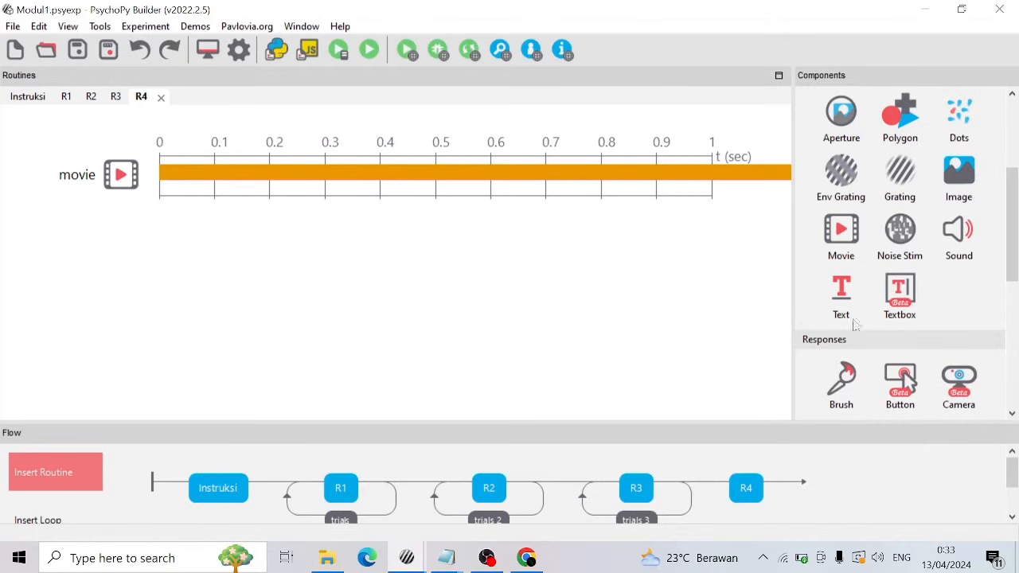
pyautogui.scroll(-5, 914, 336)
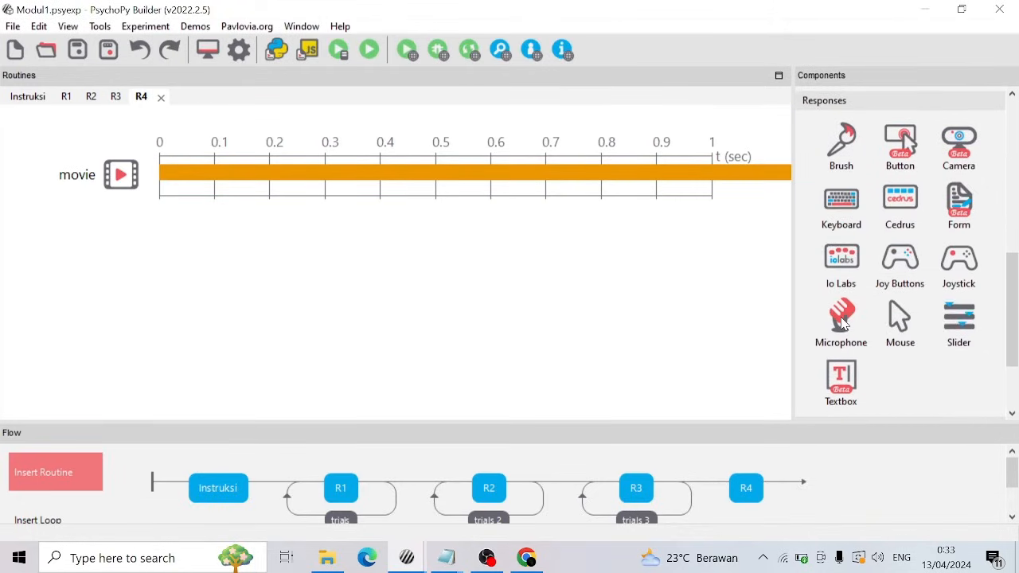
# Add a Microphone component to the R4 routine with no stop duration, keeping the default device.
pyautogui.click(843, 318)
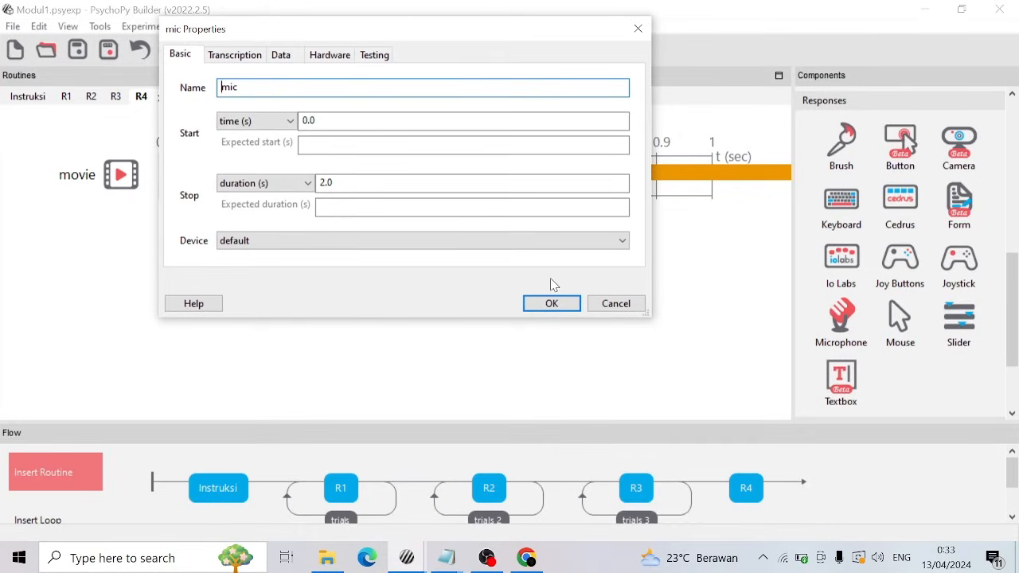
pyautogui.click(401, 183)
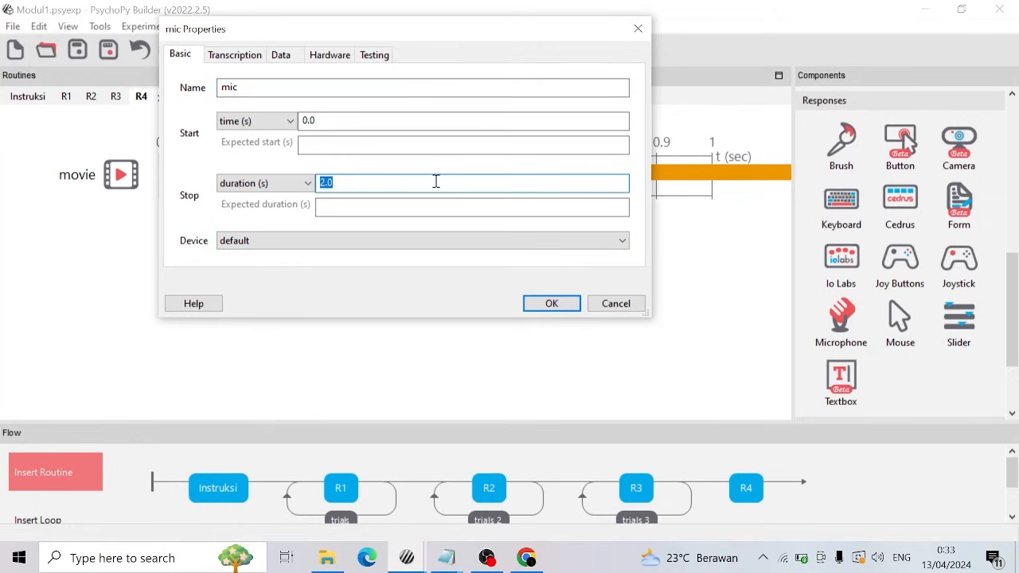
pyautogui.click(536, 307)
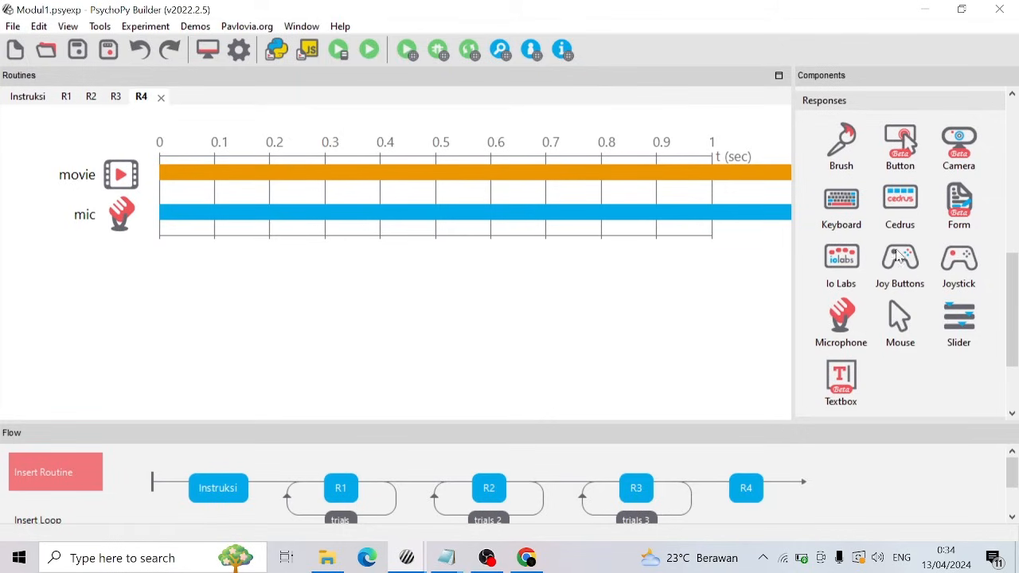
# Add a Text component to R4 with no stop duration, replacing its placeholder text with the R4 line copied from the master text file.
pyautogui.scroll(5, 884, 263)
pyautogui.click(848, 288)
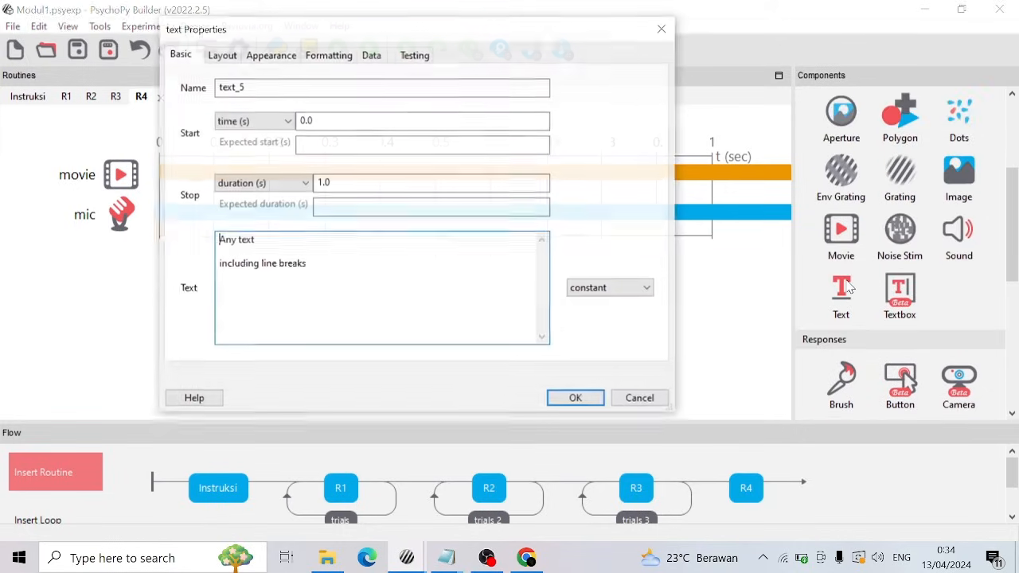
pyautogui.doubleClick(353, 176)
pyautogui.press('BackSpace')
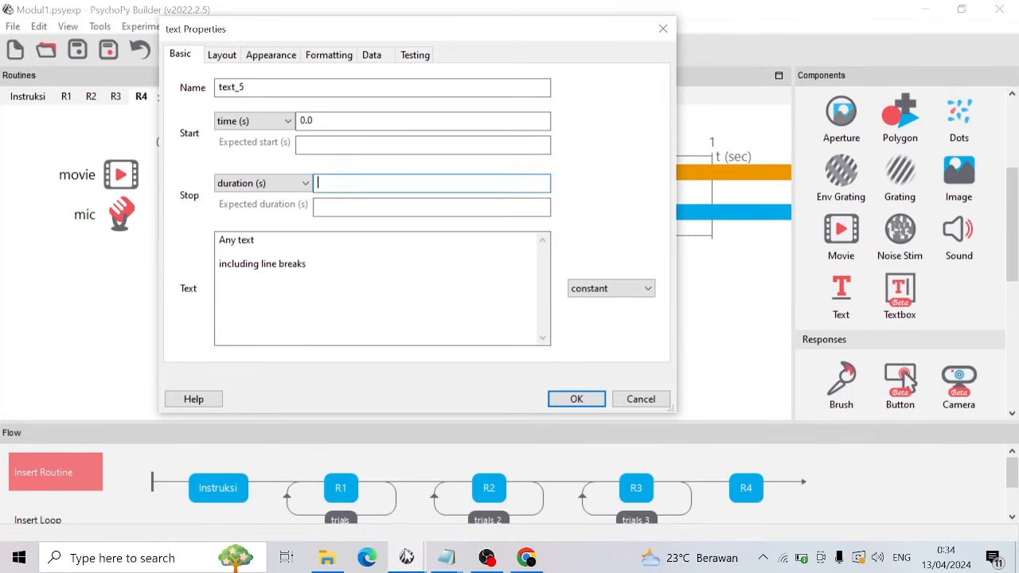
pyautogui.moveTo(446, 557)
pyautogui.click(403, 482)
pyautogui.moveTo(665, 230); pyautogui.dragTo(395, 216)
pyautogui.hotkey('ctrl', 'c')
pyautogui.moveTo(327, 269); pyautogui.dragTo(213, 239)
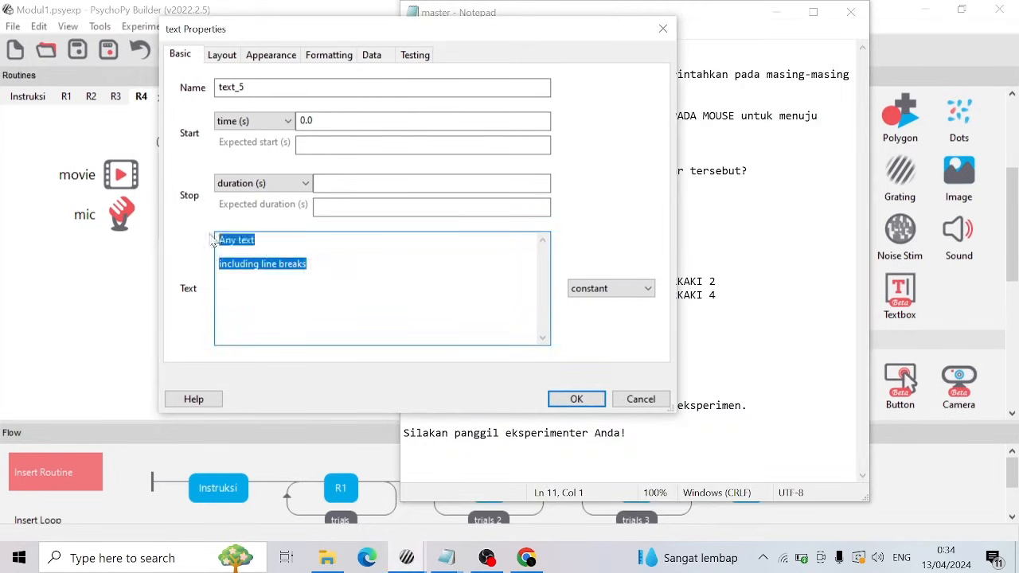
pyautogui.hotkey('ctrl', 'v')
# Set the R4 text's position to (0, -0.2), its colour to black and its letter height to 0.03, and confirm the component.
pyautogui.click(225, 56)
pyautogui.click(290, 87)
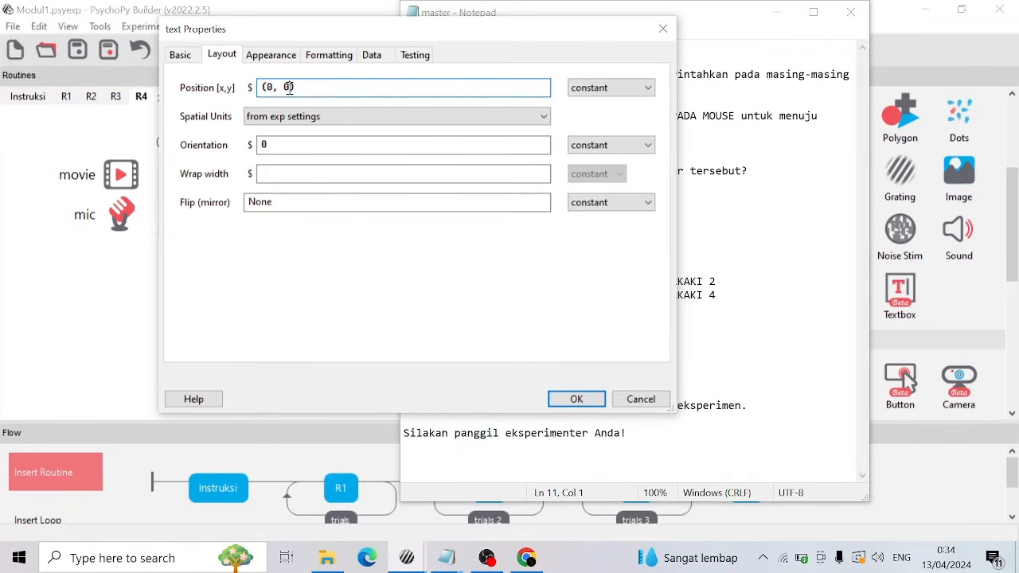
pyautogui.write('-0.2')
pyautogui.click(272, 55)
pyautogui.click(541, 88)
pyautogui.click(547, 131)
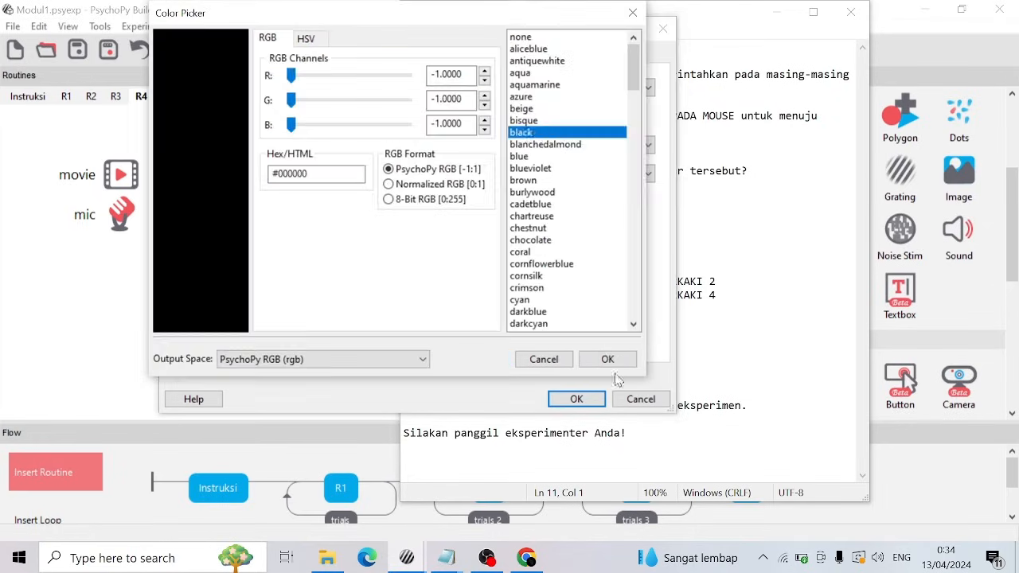
pyautogui.click(610, 360)
pyautogui.click(329, 55)
pyautogui.click(323, 118)
pyautogui.press('BackSpace')
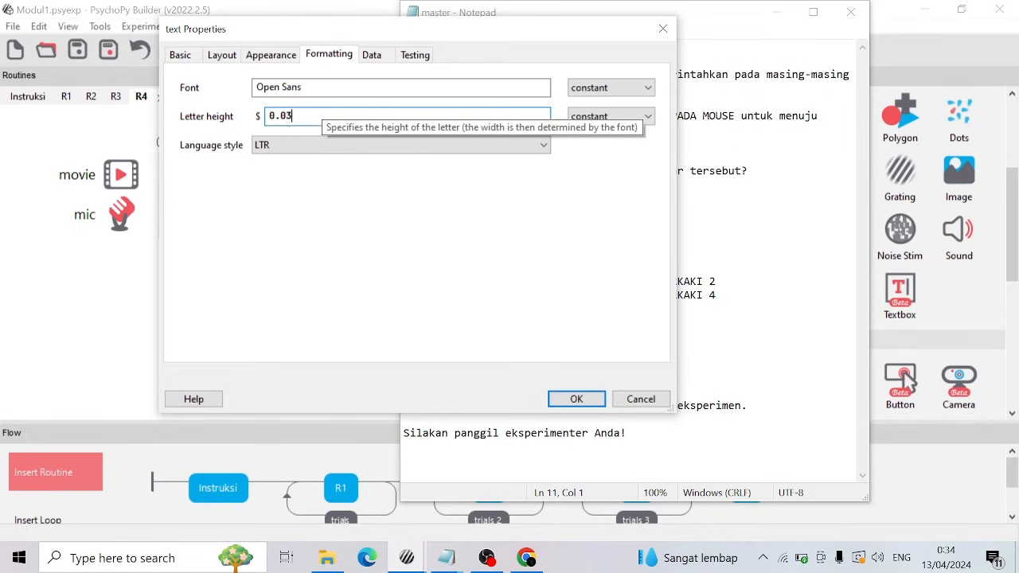
pyautogui.click(577, 399)
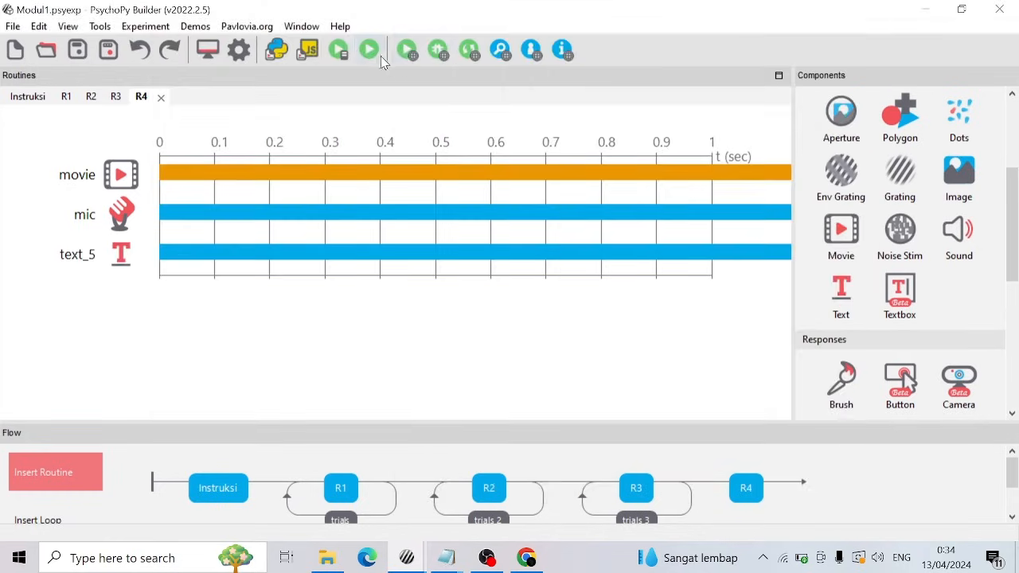
# Test-run the experiment through its R1, R2 and R3 trials to the R4 routine, and minimise the Runner window.
pyautogui.click(372, 50)
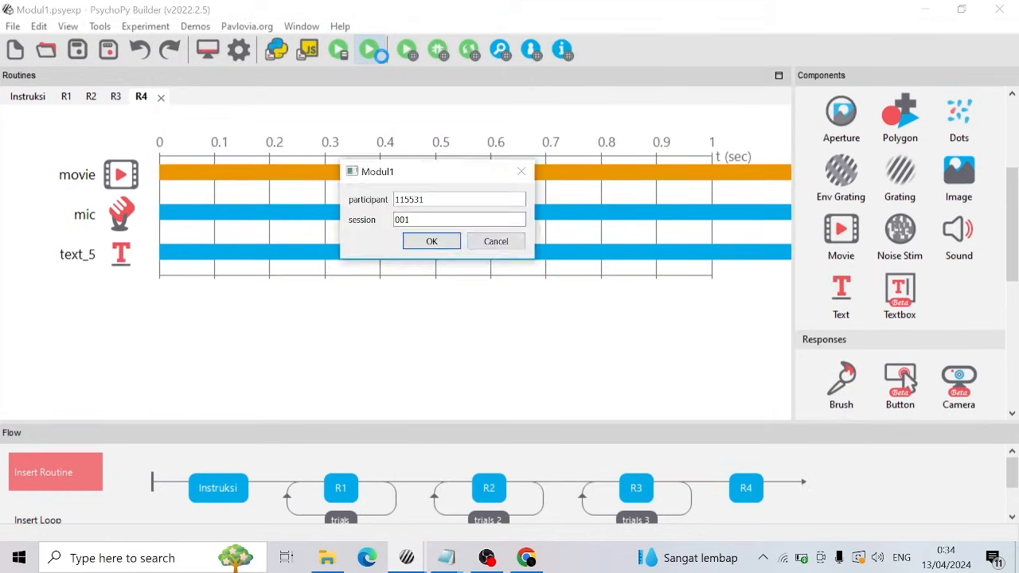
pyautogui.click(404, 243)
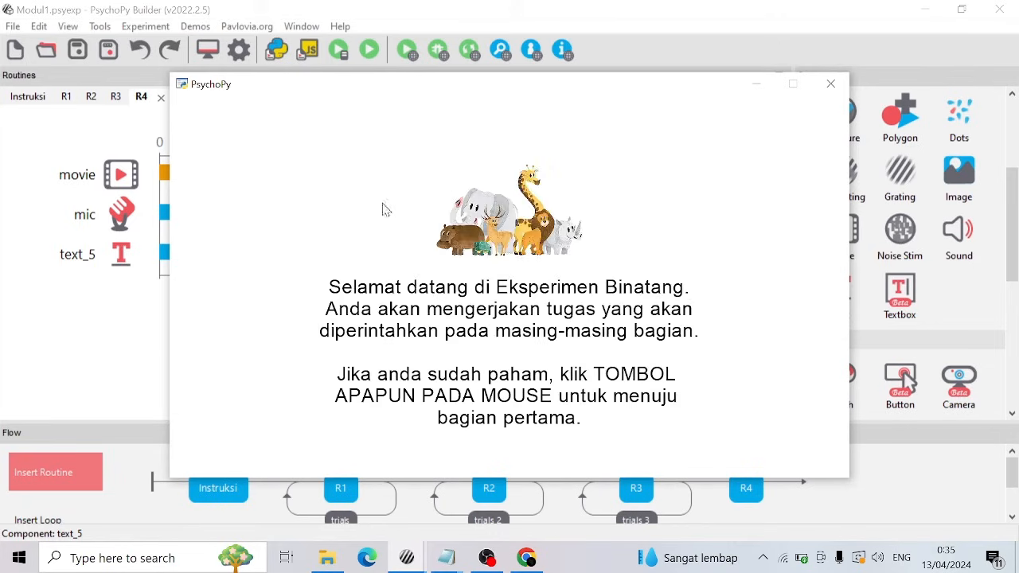
pyautogui.click(383, 203)
pyautogui.press('q')
pyautogui.click(644, 401)
pyautogui.click(588, 402)
pyautogui.click(418, 363)
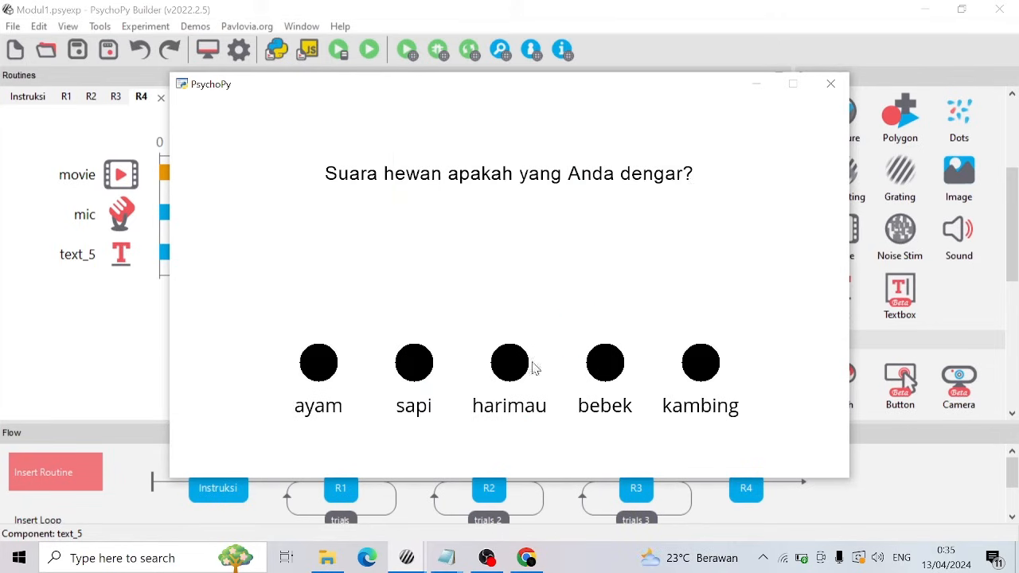
pyautogui.click(424, 363)
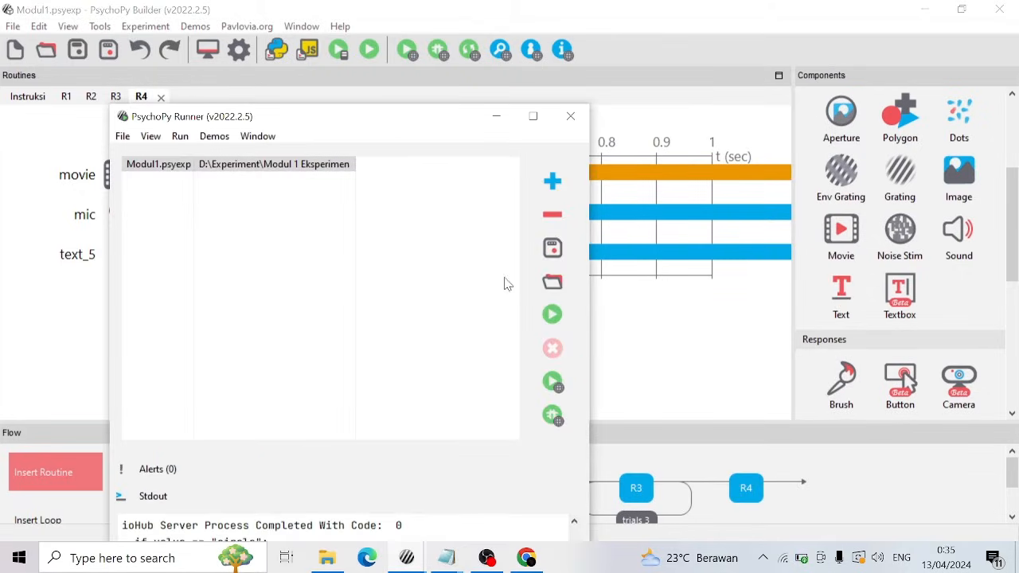
pyautogui.click(496, 116)
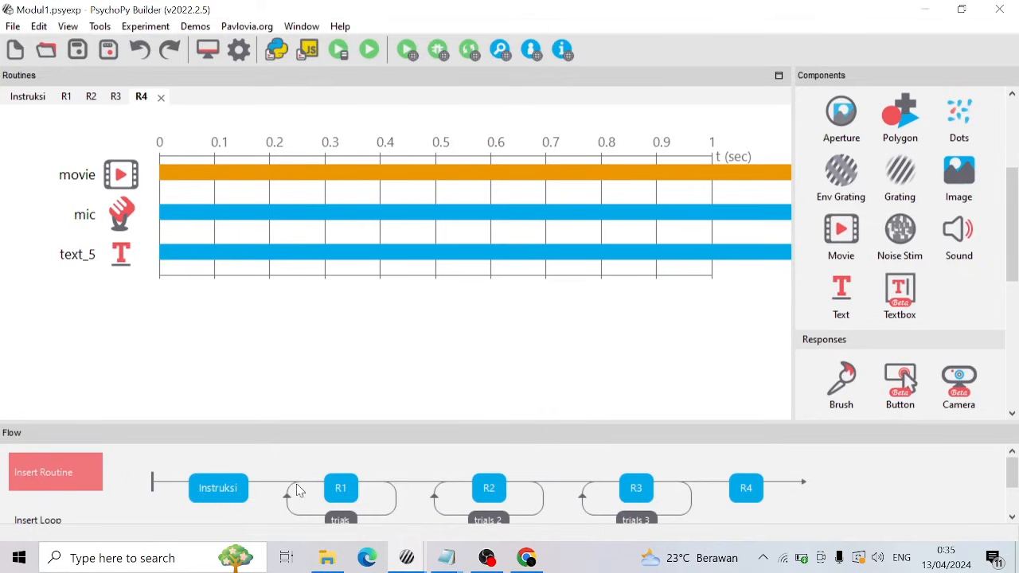
# Create a new Excel worksheet named StimMovie in the Modul 1 Eksperimen folder.
pyautogui.click(327, 557)
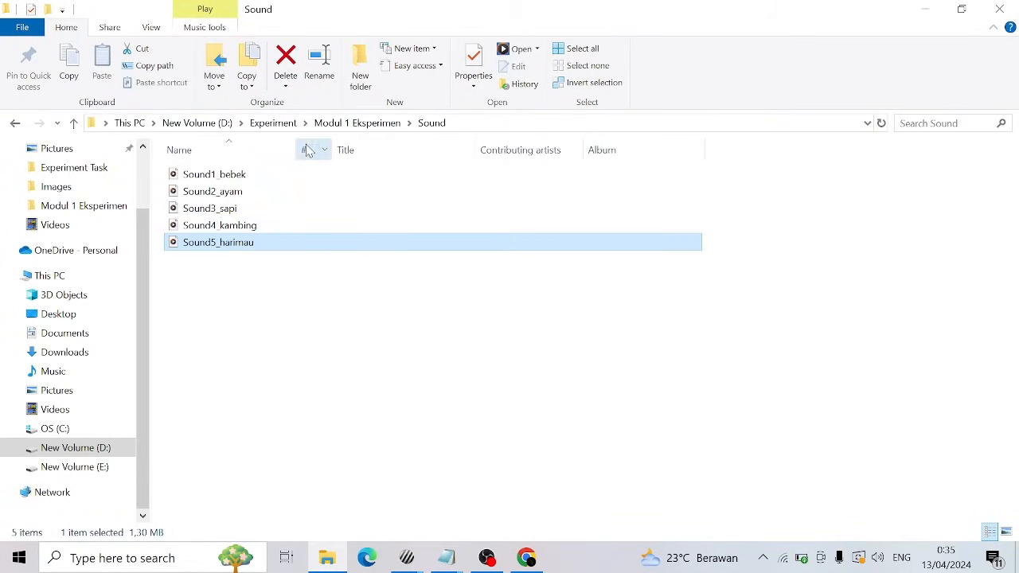
pyautogui.click(283, 126)
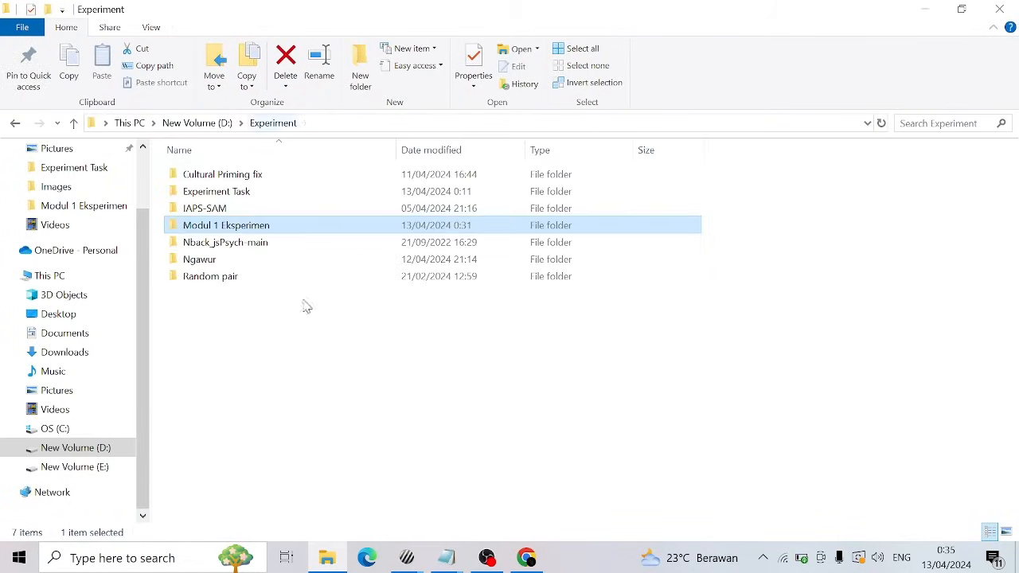
pyautogui.doubleClick(284, 228)
pyautogui.rightClick(264, 384)
pyautogui.moveTo(311, 337)
pyautogui.click(478, 505)
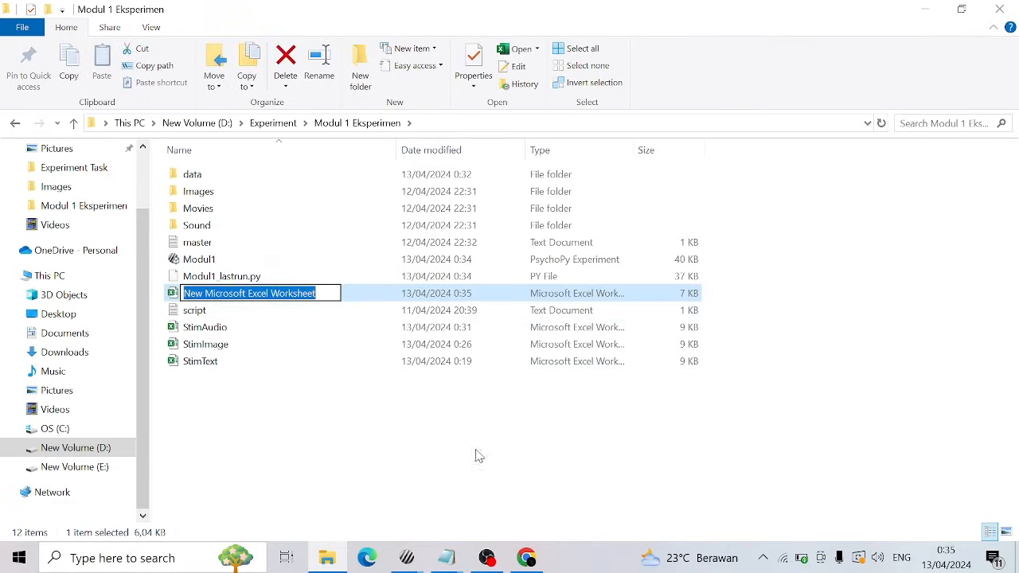
pyautogui.write('Mon')
pyautogui.press('BackSpace')
pyautogui.press('BackSpace')
pyautogui.press('BackSpace')
pyautogui.write('S')
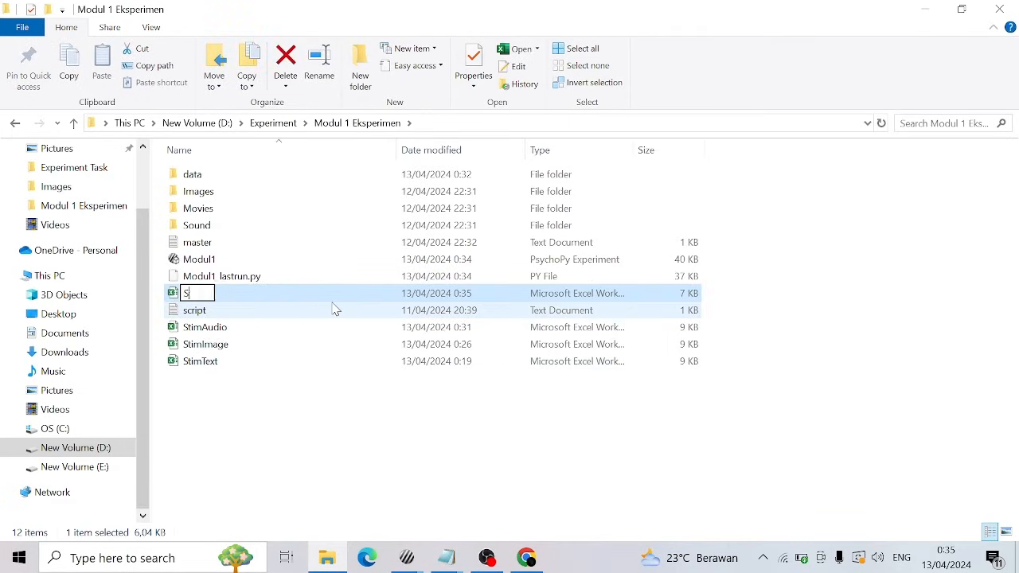
pyautogui.write('timMovie')
pyautogui.press('Return')
# Open StimMovie, head column A with Movie, and list beneath it the full paths of the five videos from Vid1_bebek.mp4 to Vid5_harimau.mp4.
pyautogui.doubleClick(239, 346)
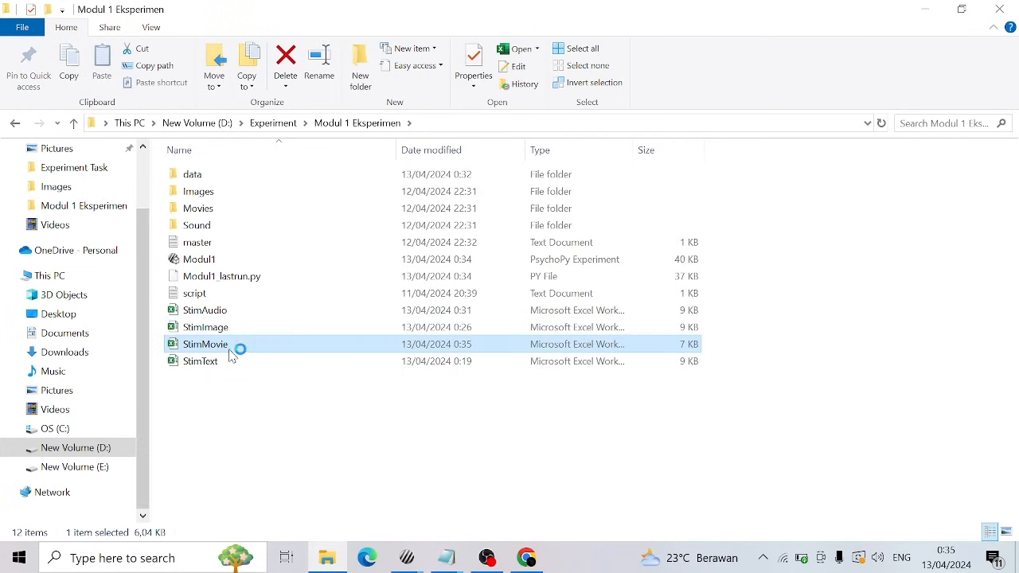
pyautogui.write('Movie')
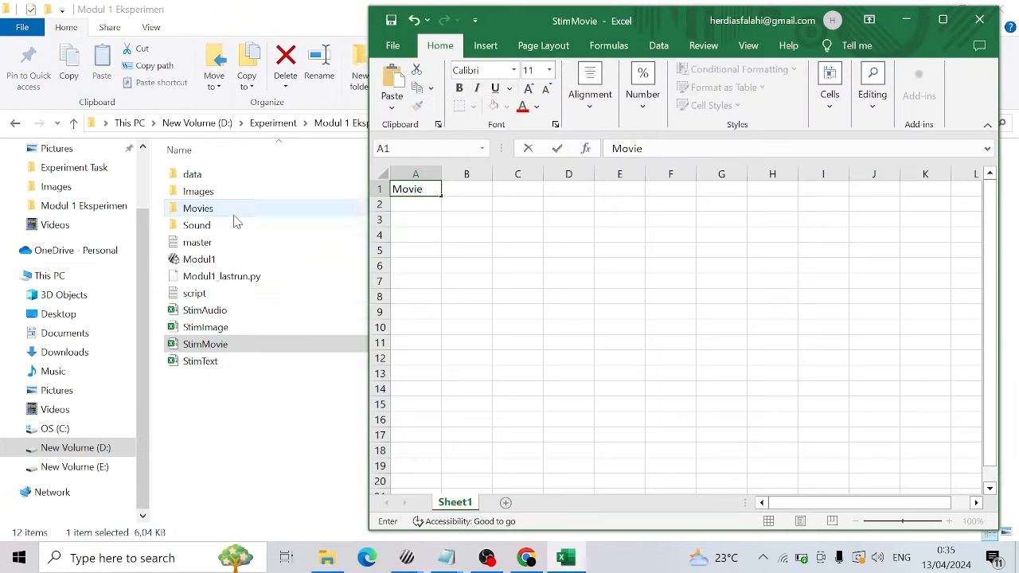
pyautogui.doubleClick(198, 208)
pyautogui.click(235, 219)
pyautogui.click(567, 557)
pyautogui.hotkey('ctrl', 'v')
pyautogui.click(288, 209)
pyautogui.click(566, 557)
pyautogui.click(441, 221)
pyautogui.hotkey('ctrl', 'v')
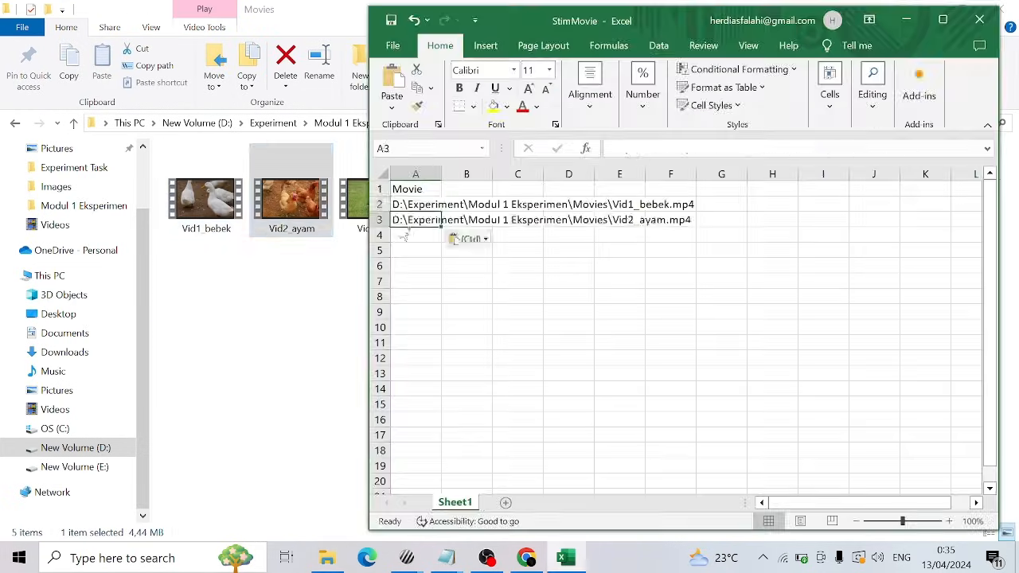
pyautogui.click(355, 208)
pyautogui.click(563, 558)
pyautogui.hotkey('ctrl', 'v')
pyautogui.click(462, 209)
pyautogui.click(566, 557)
pyautogui.hotkey('ctrl', 'v')
pyautogui.click(547, 208)
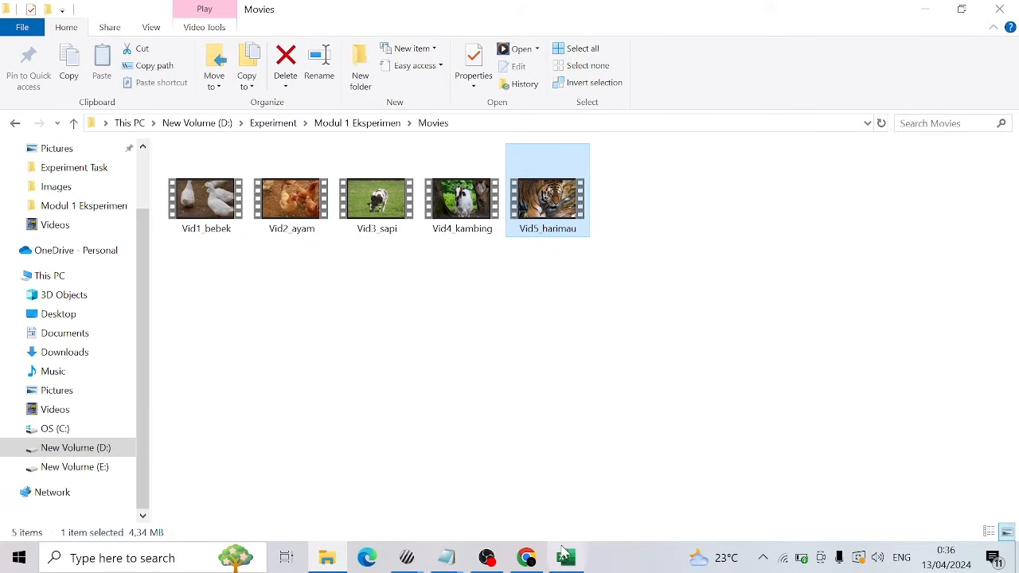
pyautogui.click(566, 557)
pyautogui.hotkey('ctrl', 'v')
# Shorten the five video paths in column A to start at the Movies folder, such as Movies\Vid1_bebek.mp4, and save and close the workbook.
pyautogui.click(418, 204)
pyautogui.moveTo(612, 148); pyautogui.dragTo(792, 149)
pyautogui.press('BackSpace')
pyautogui.press('Return')
pyautogui.press('BackSpace')
pyautogui.press('Return')
pyautogui.moveTo(612, 149); pyautogui.dragTo(792, 149)
pyautogui.press('BackSpace')
pyautogui.press('Return')
pyautogui.press('BackSpace')
pyautogui.click(619, 266)
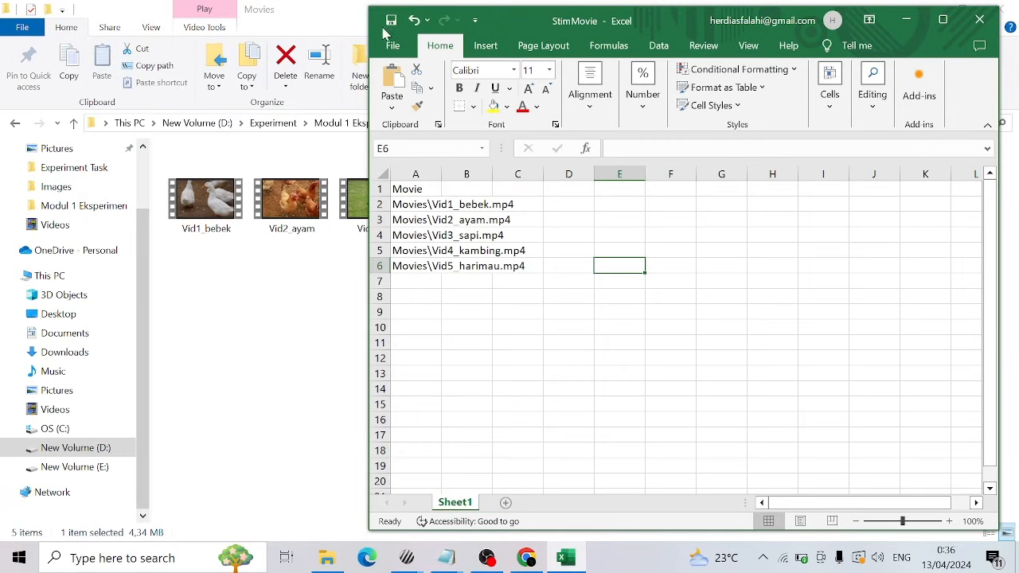
pyautogui.click(979, 20)
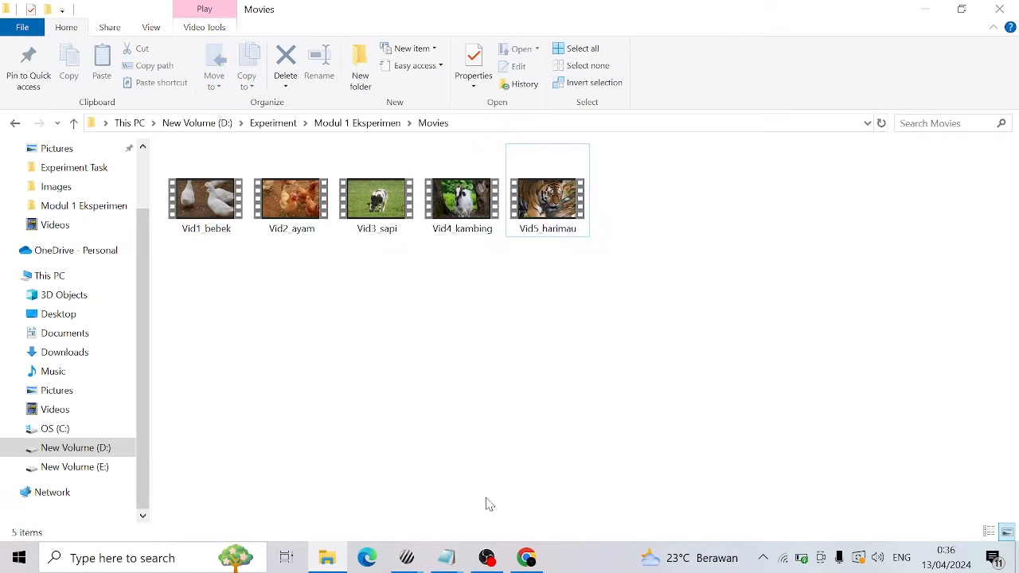
# Switch back to PsychoPy Builder and insert a new loop around the R4 routine in the flow.
pyautogui.click(484, 560)
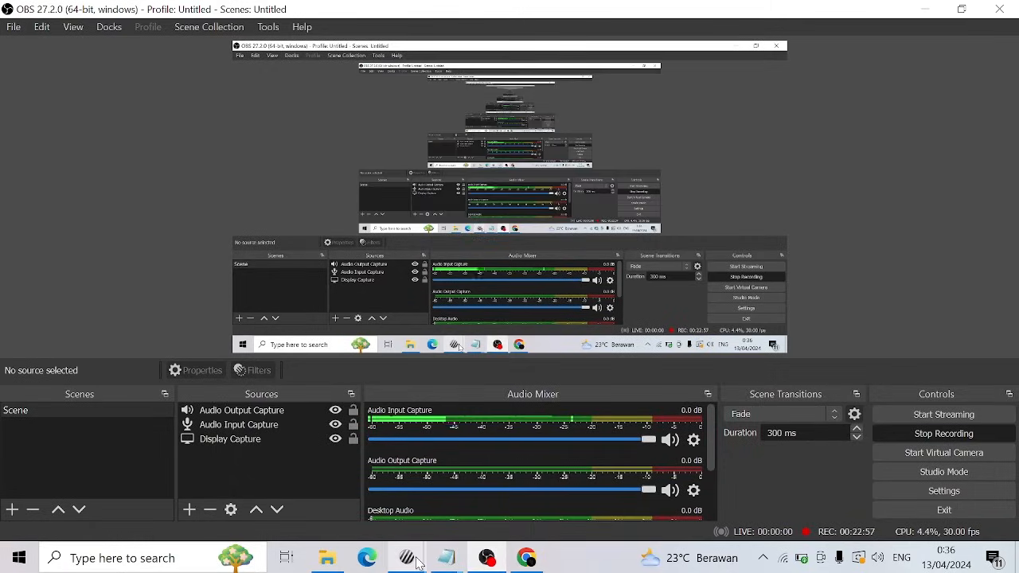
pyautogui.moveTo(414, 561)
pyautogui.click(436, 436)
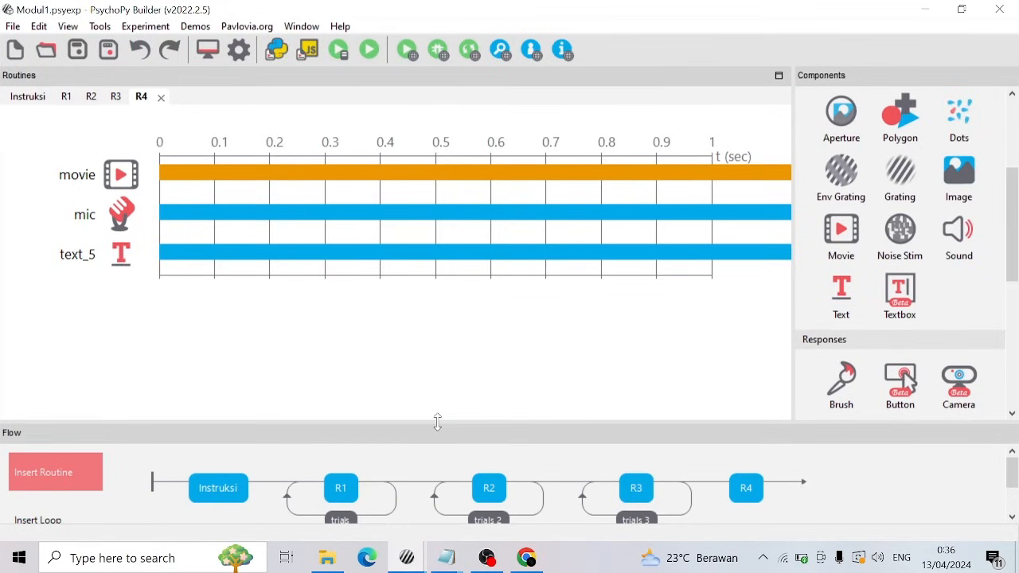
pyautogui.click(44, 519)
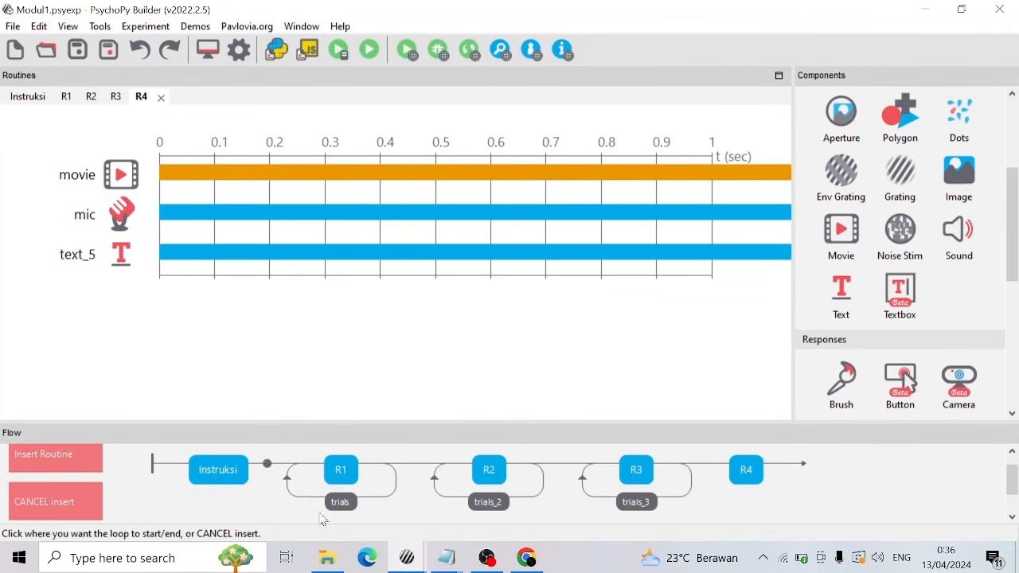
pyautogui.click(710, 463)
pyautogui.click(776, 464)
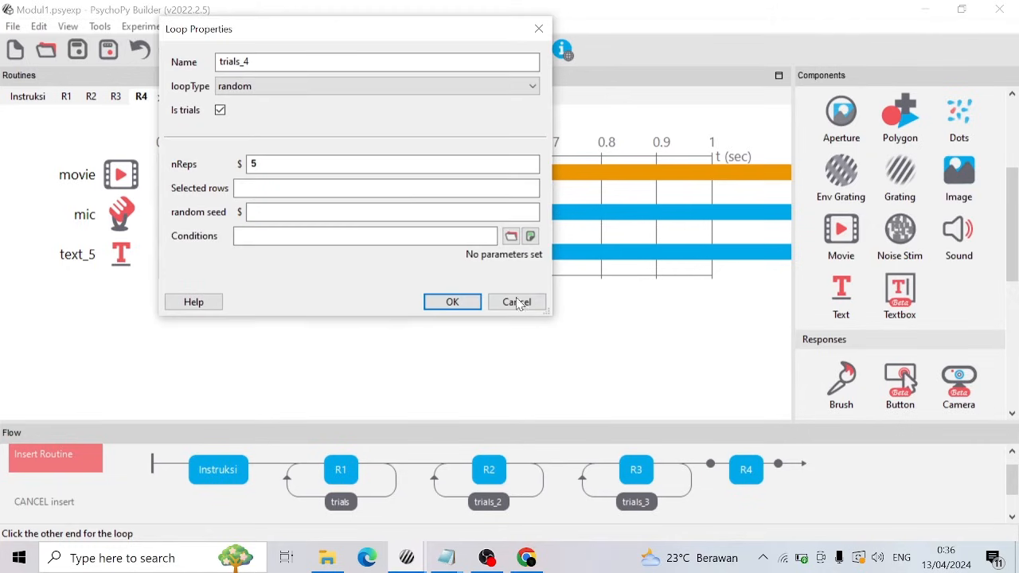
# Load StimMovie.xlsx as the R4 loop's conditions file, set nReps to 1, and confirm the loop.
pyautogui.click(508, 241)
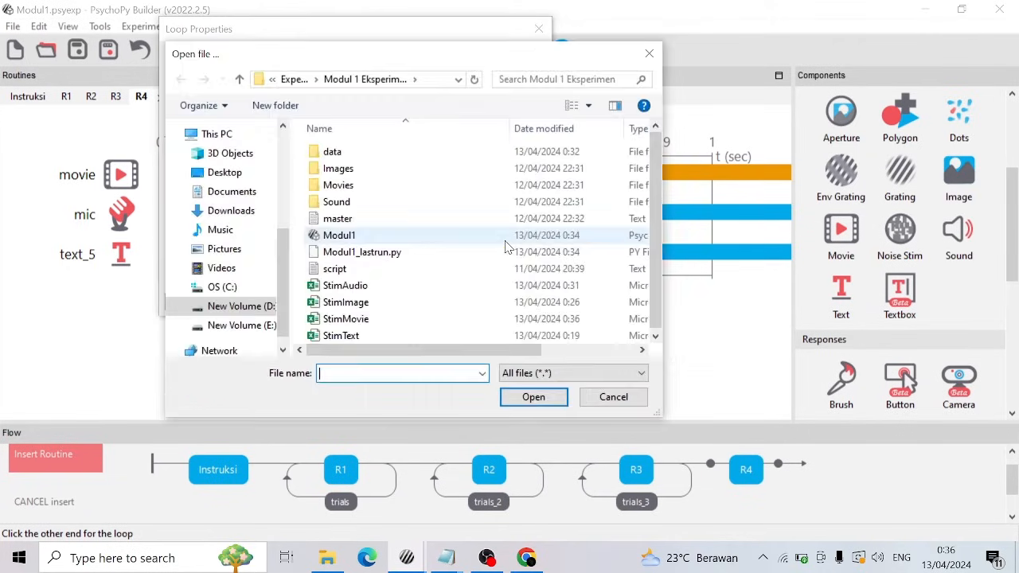
pyautogui.doubleClick(350, 318)
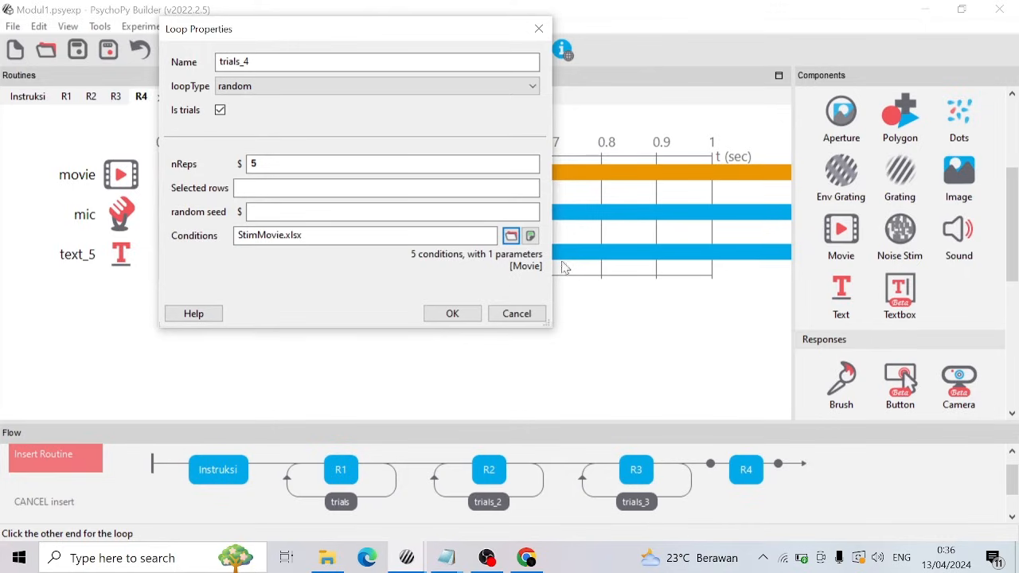
pyautogui.doubleClick(375, 163)
pyautogui.write('1')
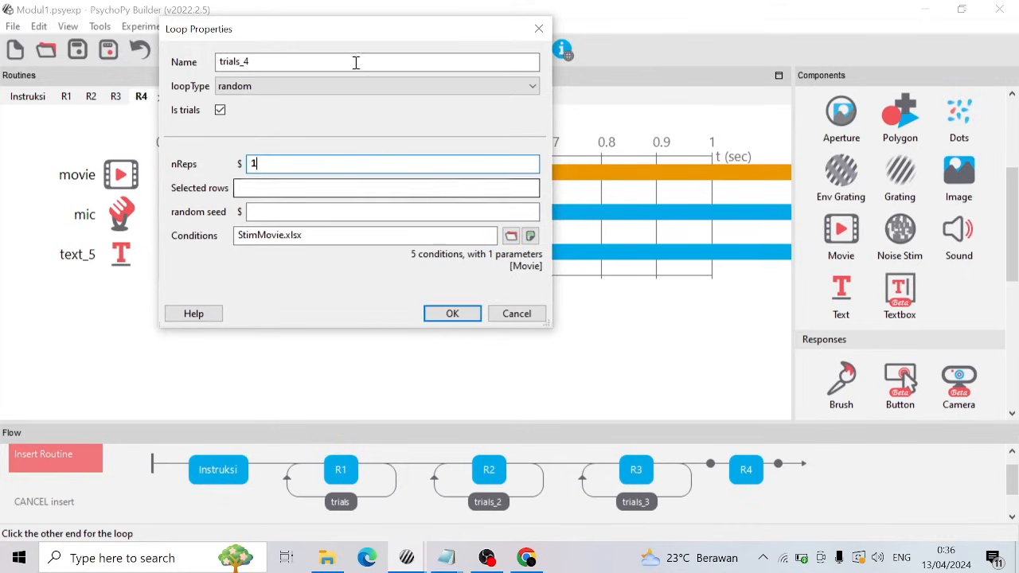
pyautogui.click(450, 315)
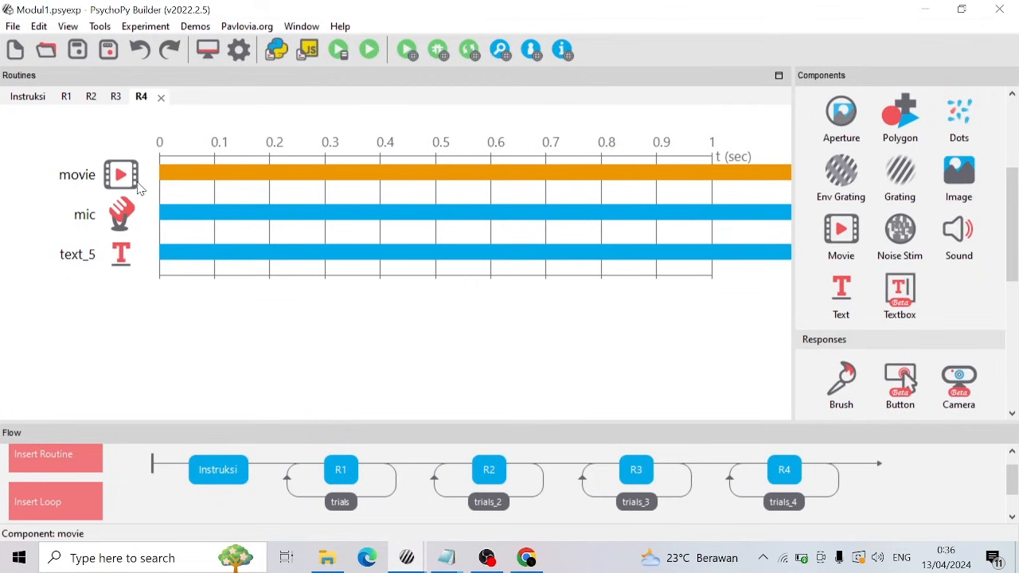
# Set the R4 movie component's file to $Movie, updated every repeat, and check the R4 loop's StimMovie.xlsx conditions.
pyautogui.click(137, 185)
pyautogui.doubleClick(522, 241)
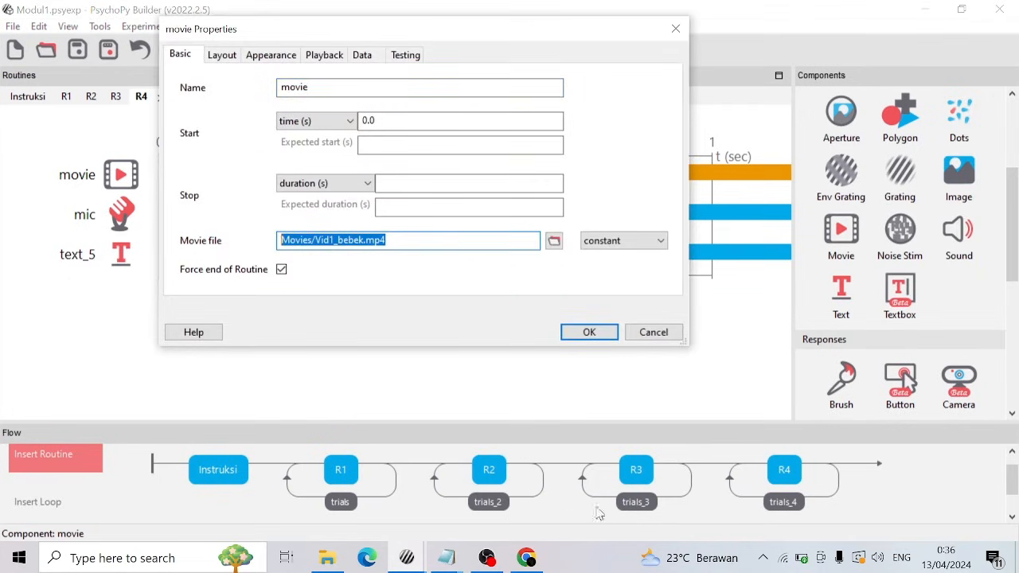
pyautogui.write('$Movie')
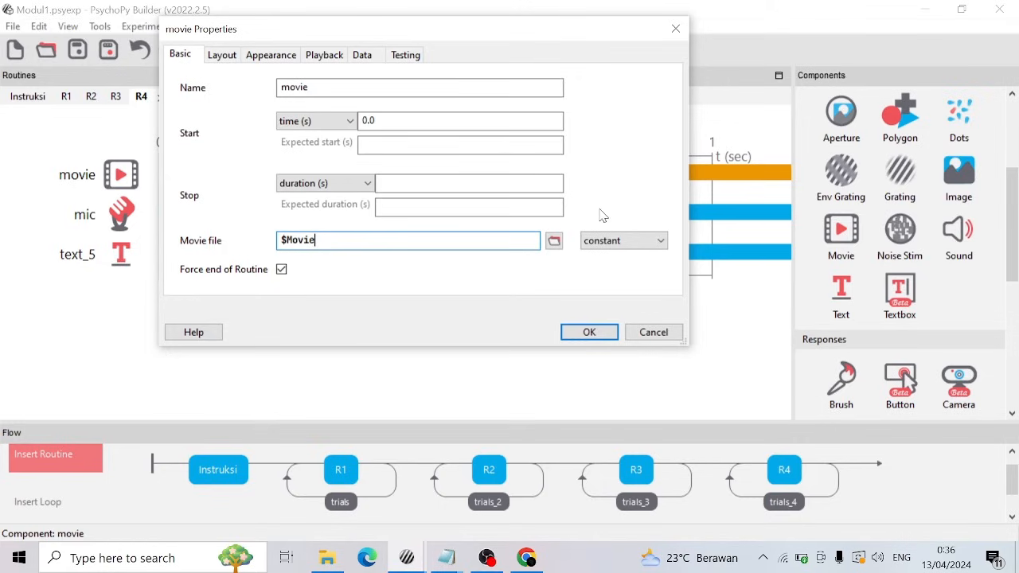
pyautogui.click(624, 240)
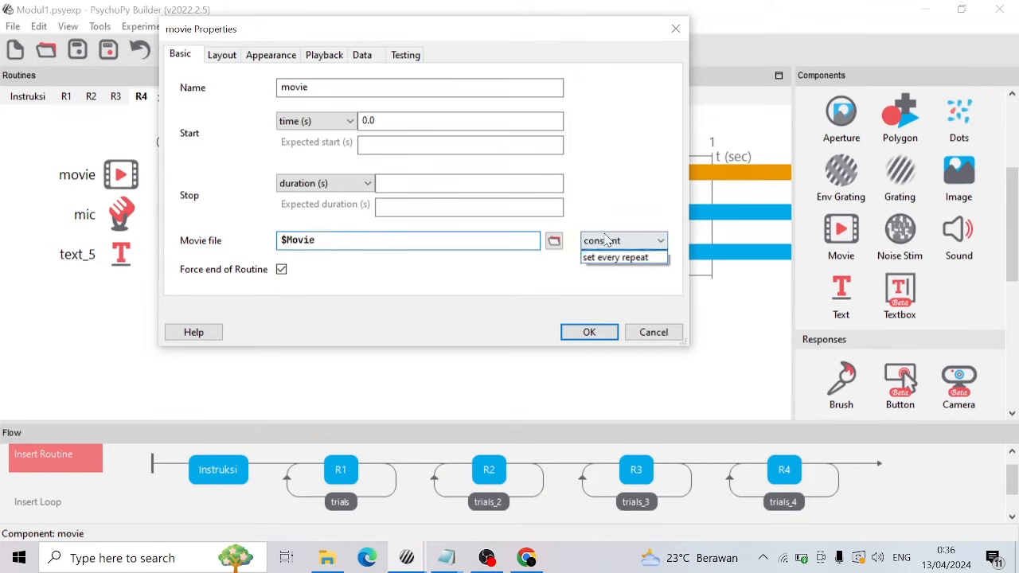
pyautogui.click(612, 267)
pyautogui.click(589, 332)
pyautogui.click(782, 502)
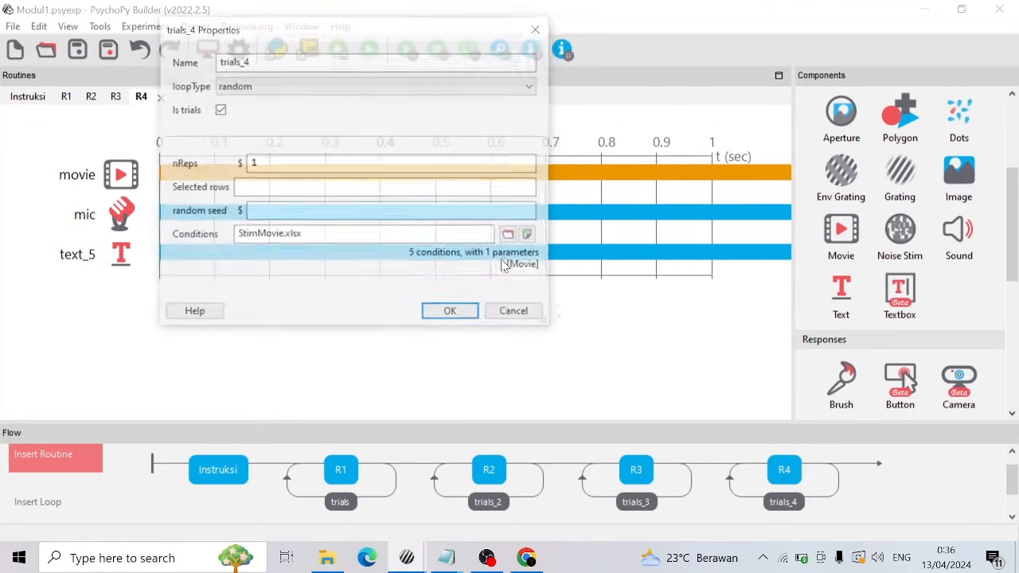
pyautogui.click(473, 312)
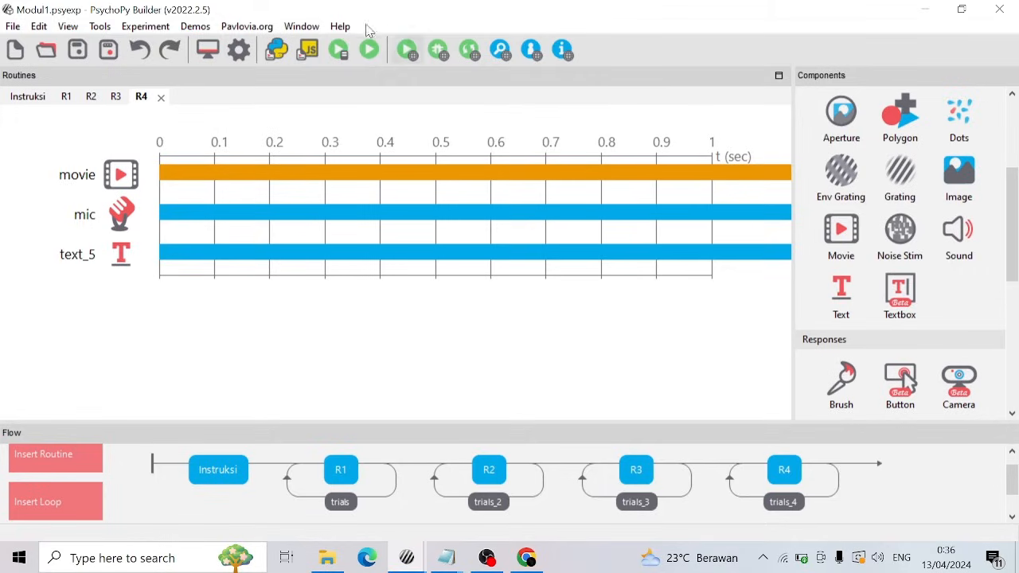
# Run the Modul1 experiment, answer the naming, picture-liking and animal-sound trials through the R4 movie task, and dismiss the Runner window.
pyautogui.click(369, 50)
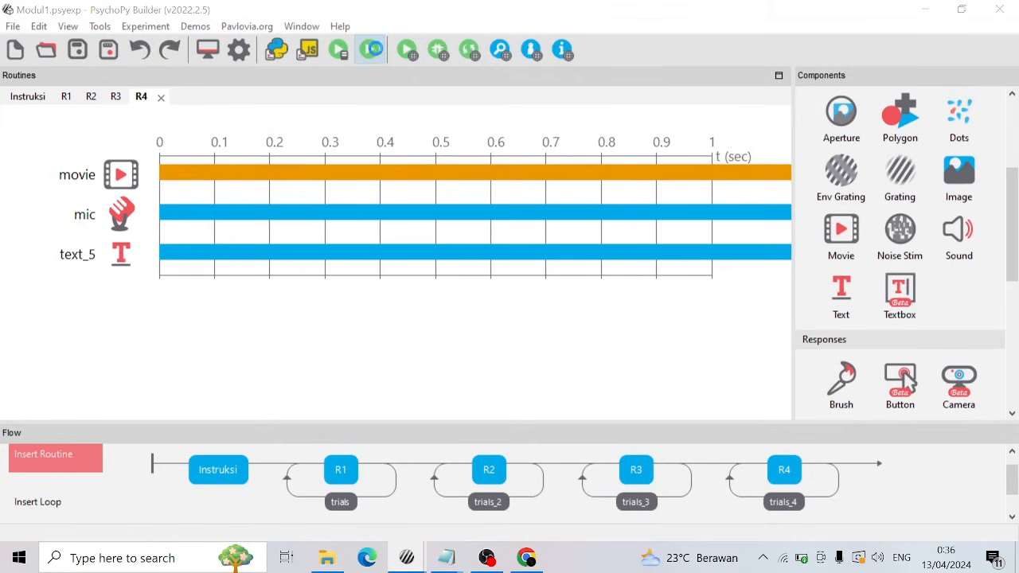
pyautogui.click(426, 239)
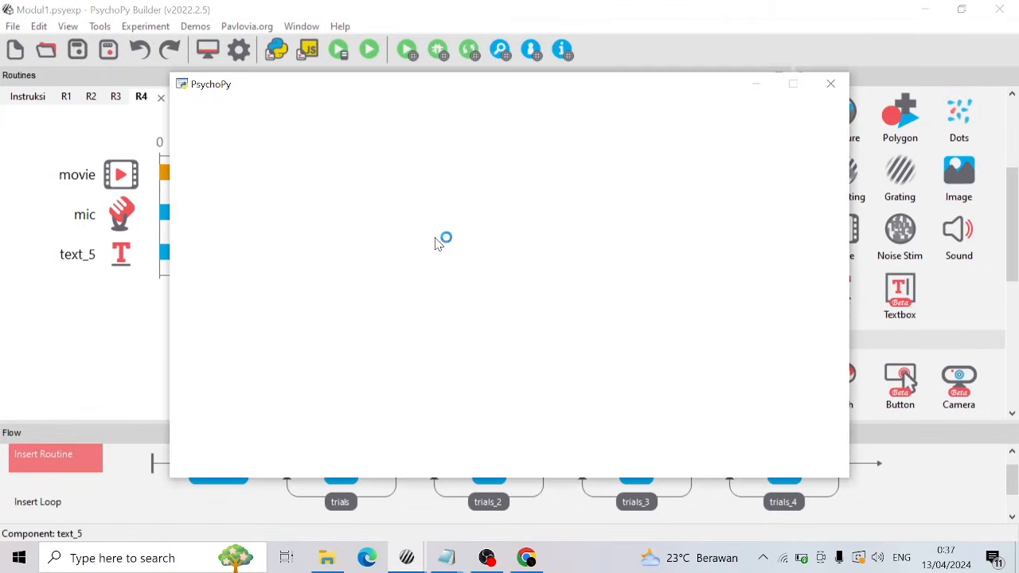
pyautogui.click(512, 349)
pyautogui.press('q')
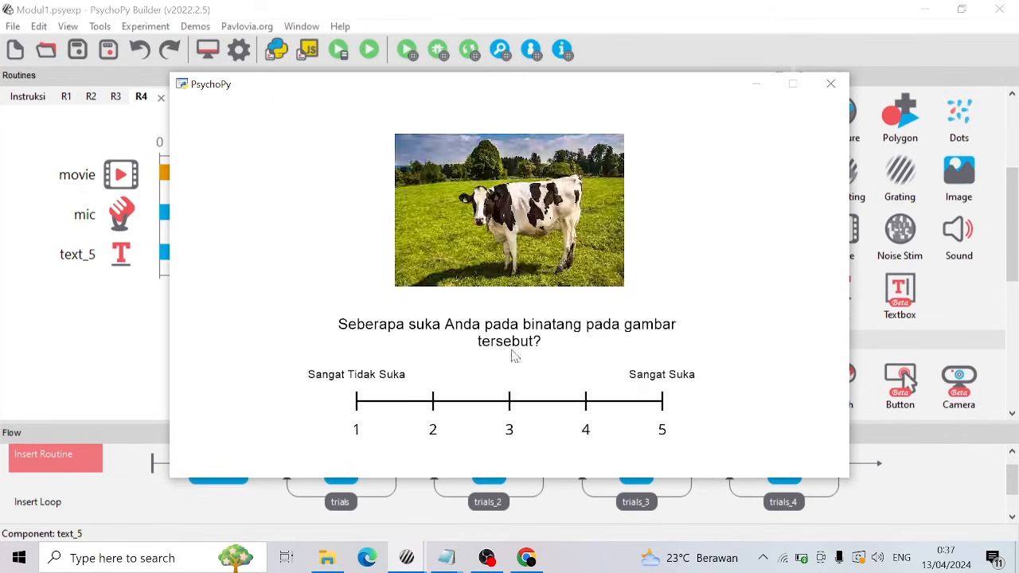
pyautogui.click(462, 401)
pyautogui.click(433, 401)
pyautogui.click(602, 361)
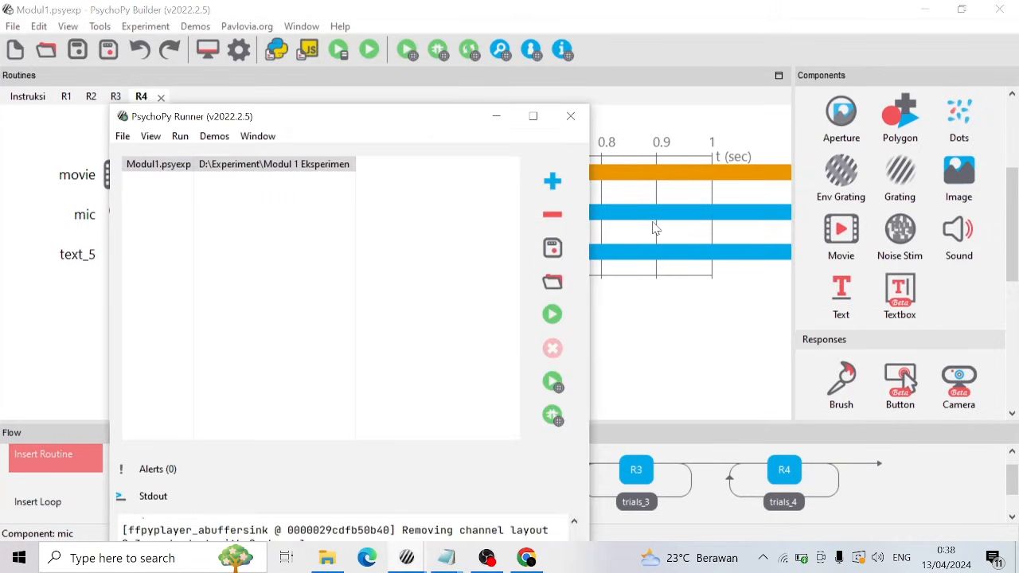
pyautogui.click(508, 117)
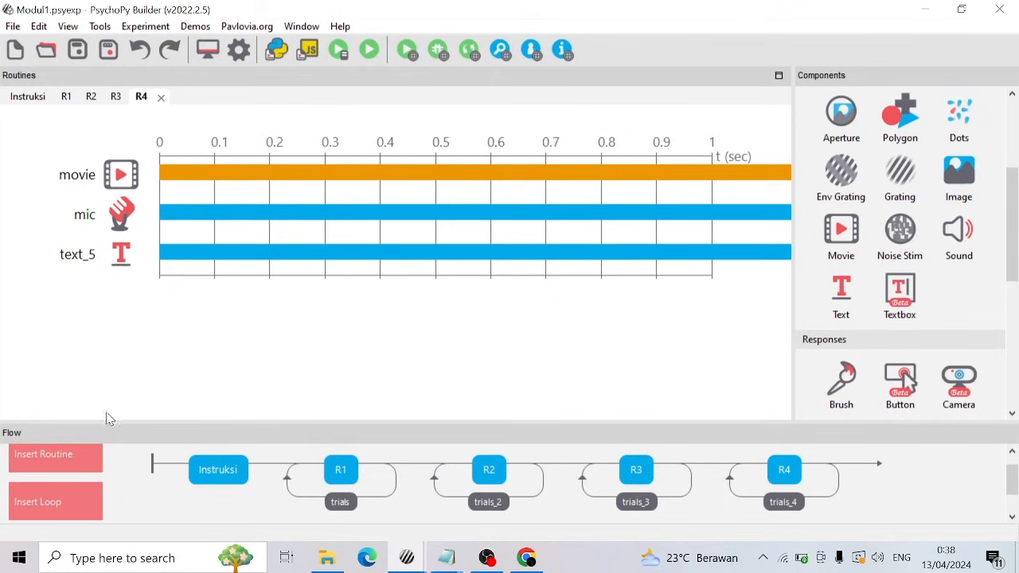
# Create a new blank routine named Ending and insert it in the flow after the R4 loop.
pyautogui.click(63, 456)
pyautogui.click(88, 403)
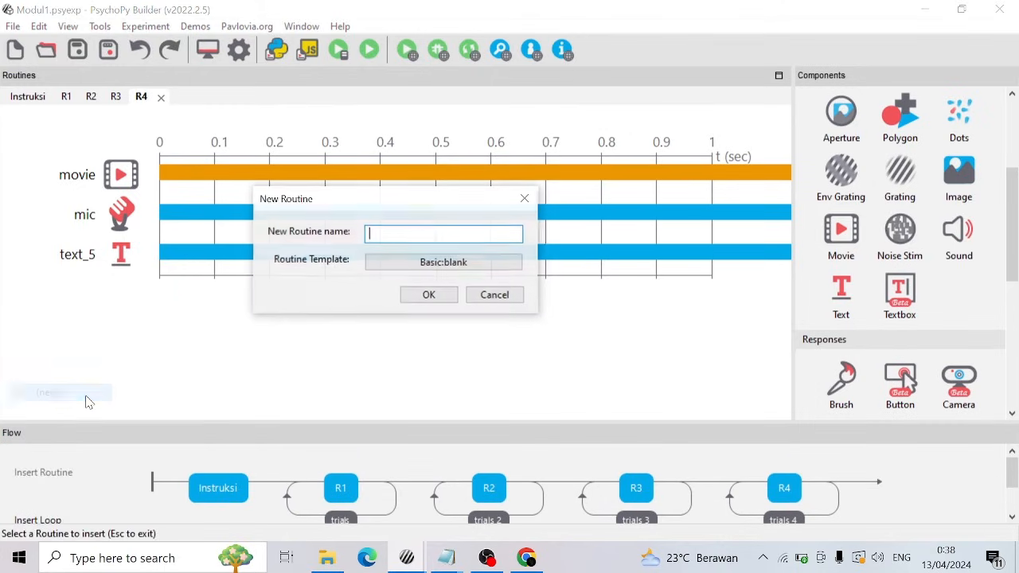
pyautogui.write('Ending')
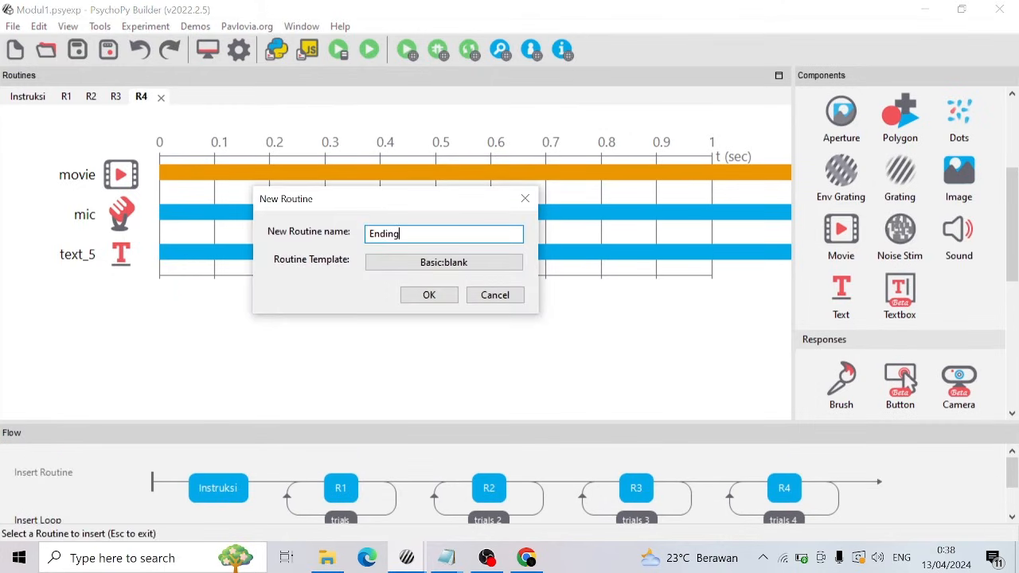
pyautogui.click(405, 295)
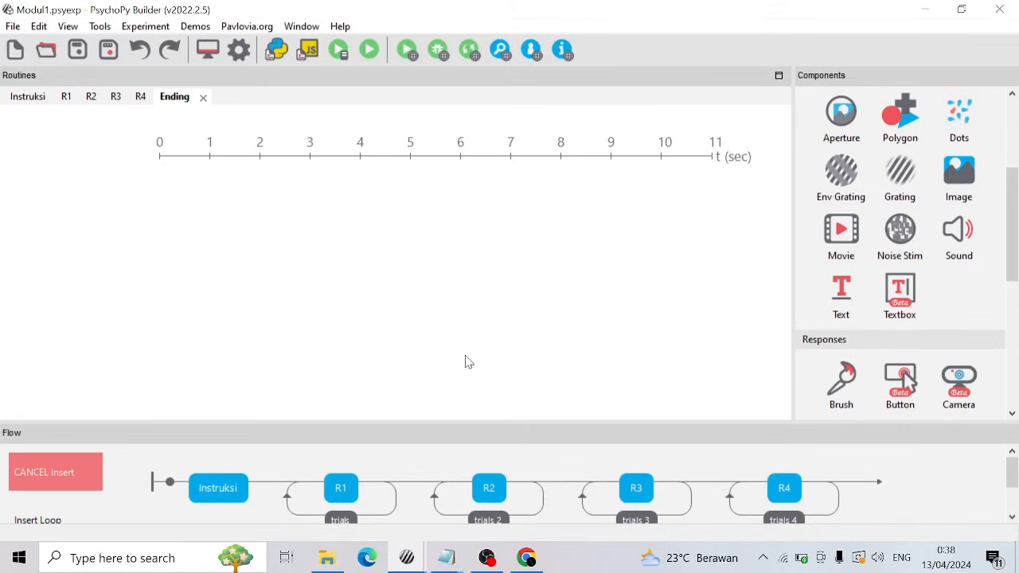
pyautogui.click(856, 483)
# Add a text component to the Ending routine, filled with the R6 heading and thank-you message copied from the master Notepad file.
pyautogui.click(841, 286)
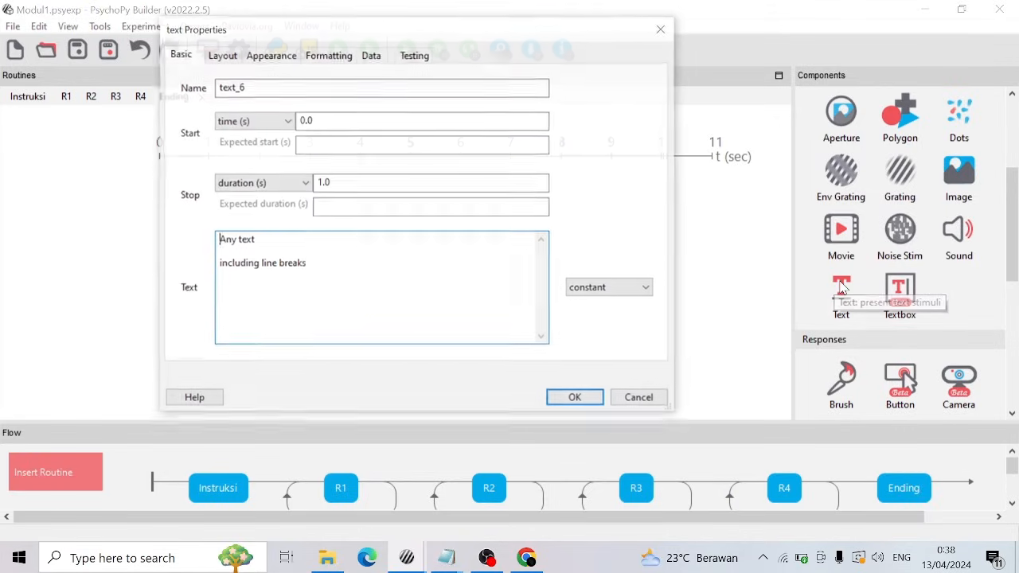
pyautogui.moveTo(445, 557)
pyautogui.click(421, 493)
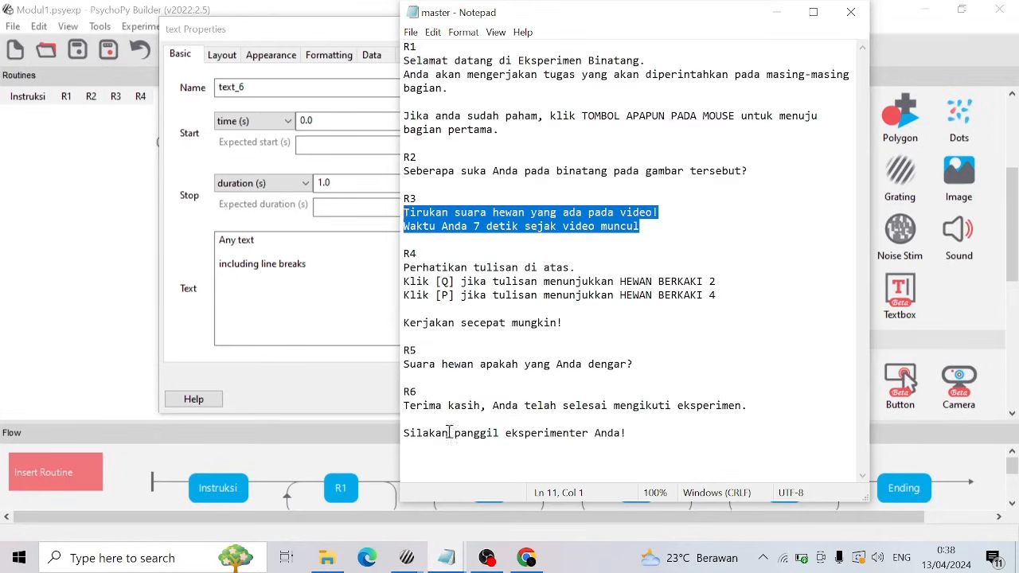
pyautogui.moveTo(655, 444); pyautogui.dragTo(383, 393)
pyautogui.hotkey('ctrl', 'c')
pyautogui.click(315, 271)
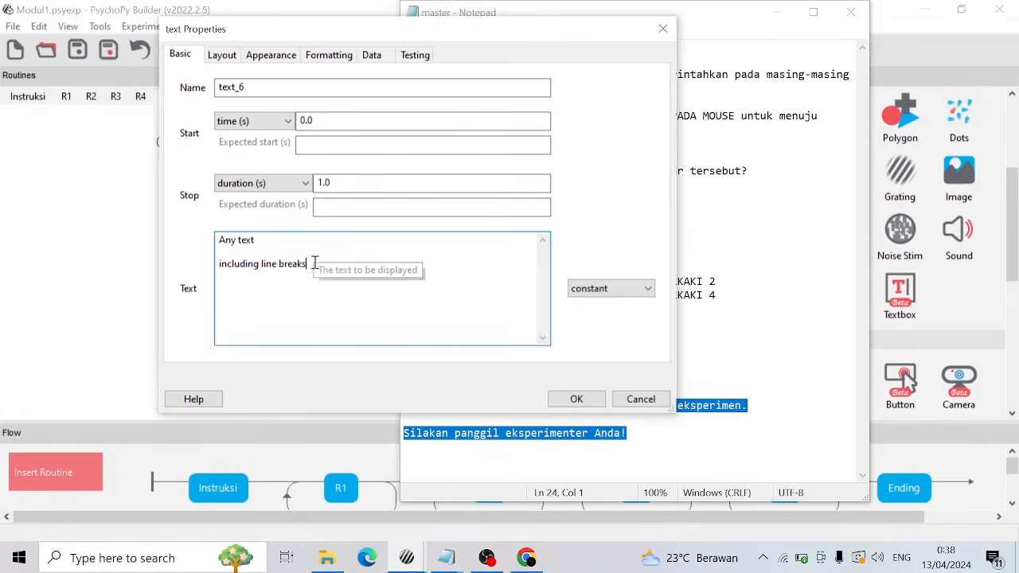
pyautogui.hotkey('ctrl', 'a')
pyautogui.hotkey('ctrl', 'v')
# Clear the closing text's stop duration, confirm the component, and put the Notepad window away.
pyautogui.click(335, 185)
pyautogui.doubleClick(334, 184)
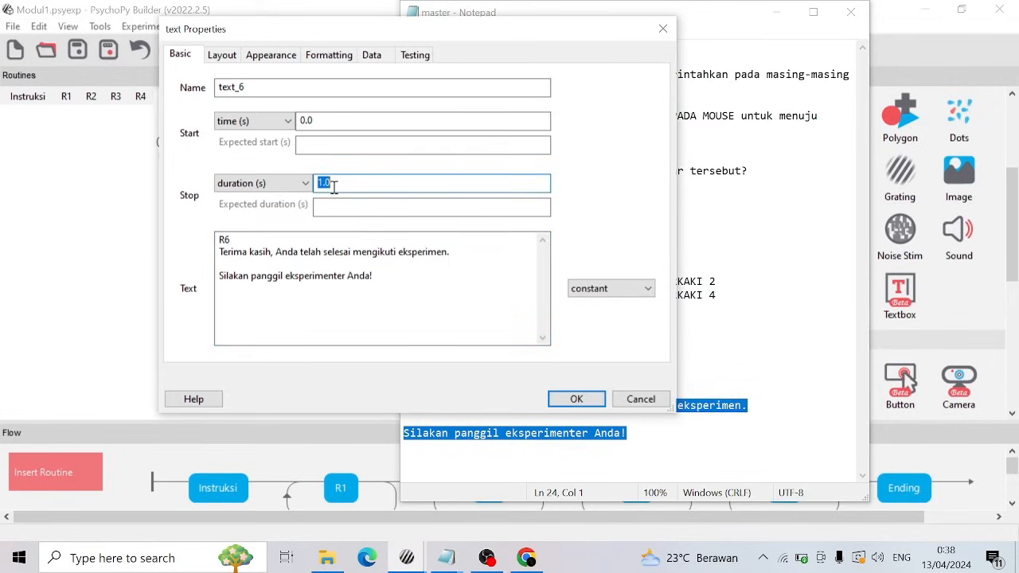
pyautogui.press('BackSpace')
pyautogui.click(576, 398)
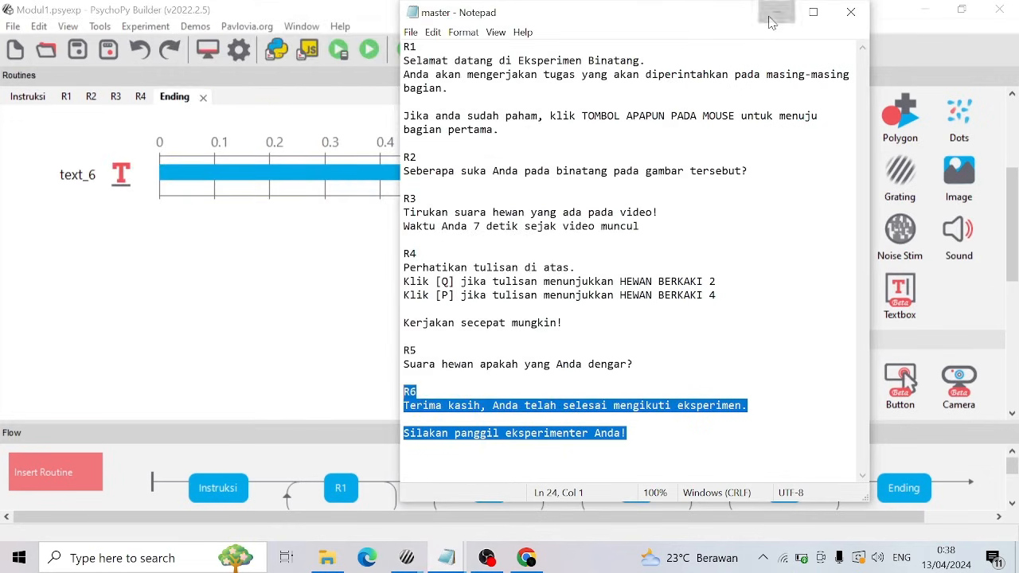
pyautogui.click(771, 21)
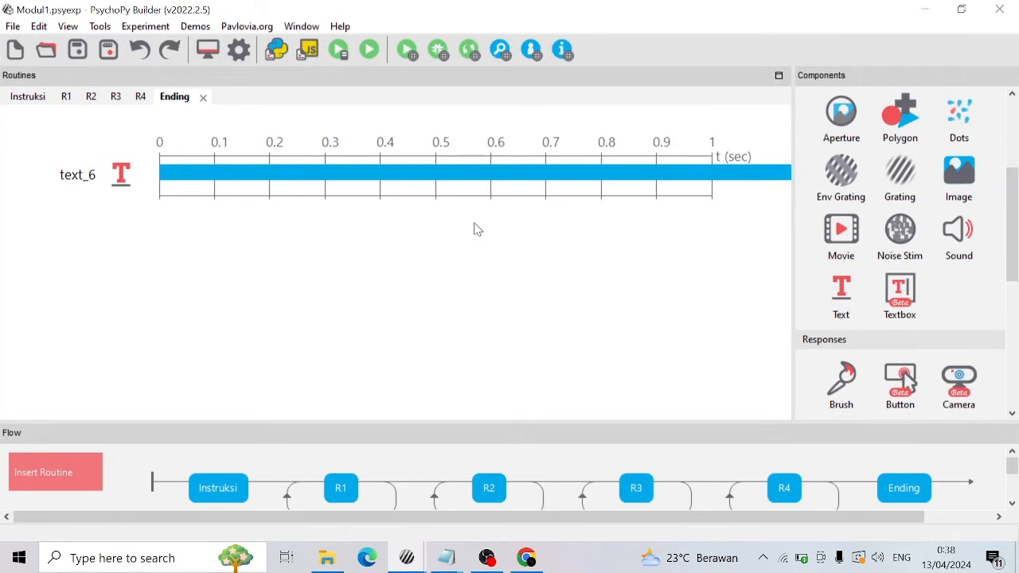
# Run the experiment again through all tasks to check the Ending routine, and dismiss the Runner window.
pyautogui.click(379, 51)
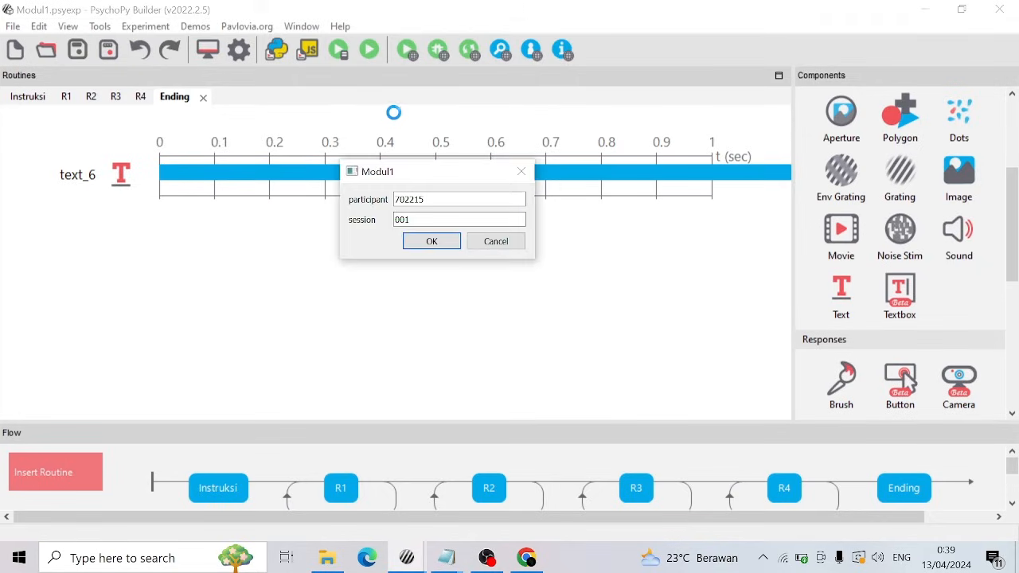
pyautogui.click(424, 242)
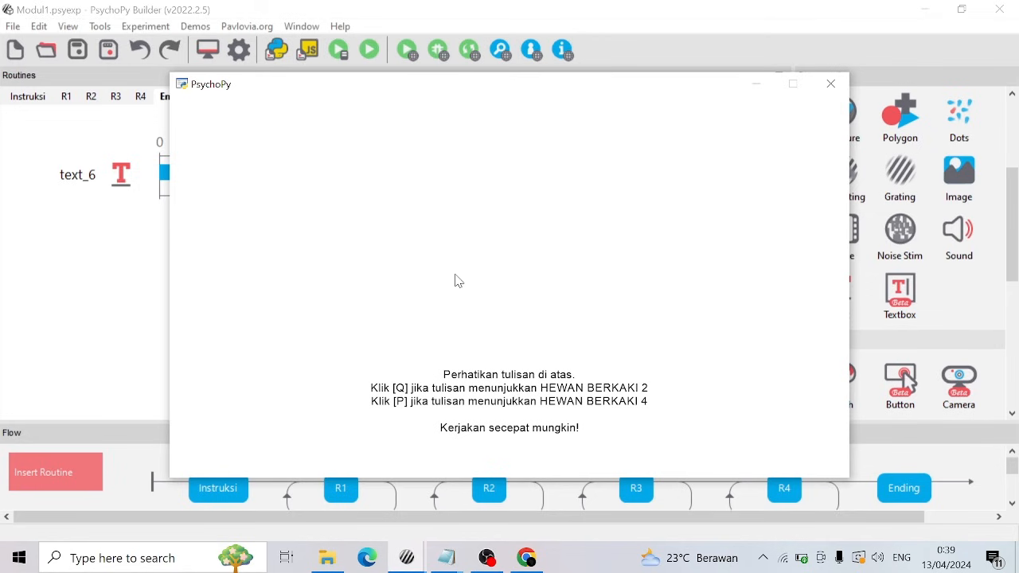
pyautogui.press('p')
pyautogui.click(588, 403)
pyautogui.click(510, 398)
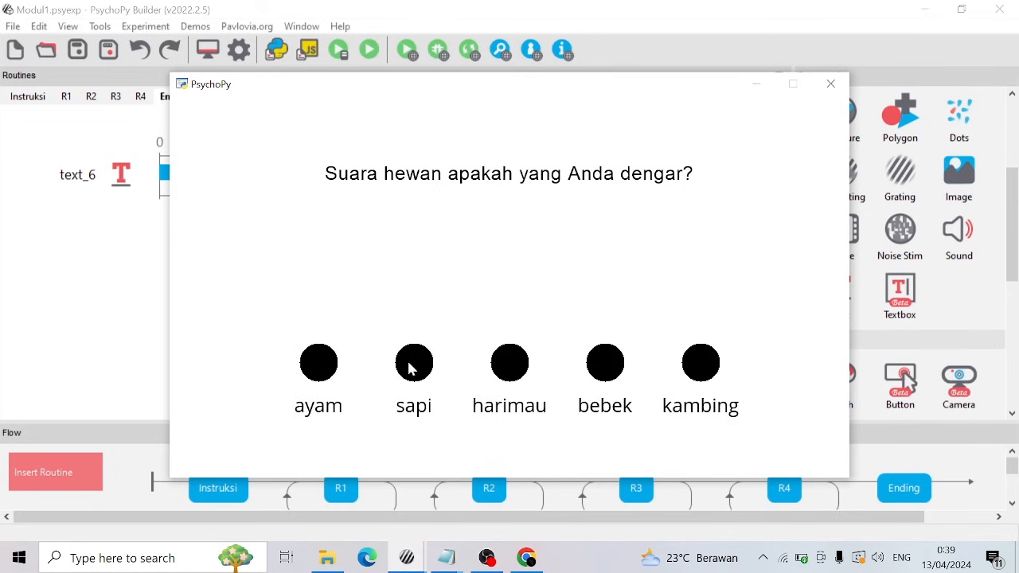
pyautogui.click(603, 361)
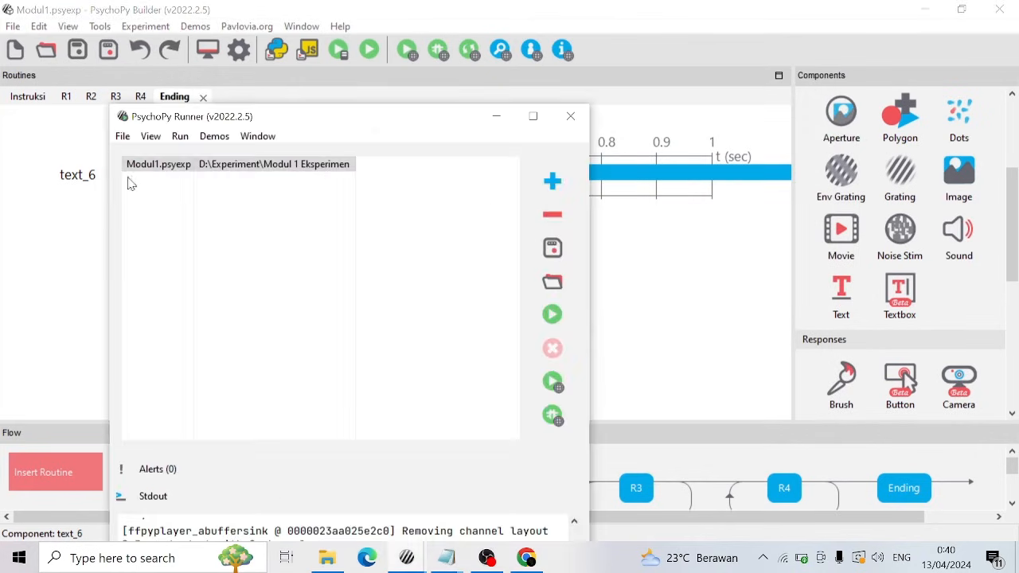
pyautogui.click(495, 118)
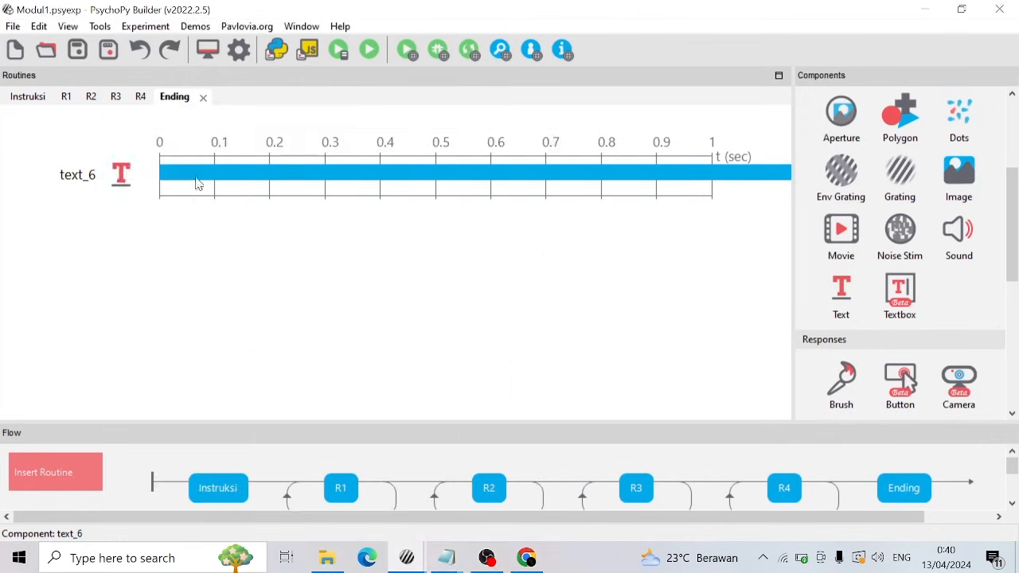
# Set the Ending text's foreground color to black (-1.0000, -1.0000, -1.0000) and confirm the component.
pyautogui.rightClick(117, 171)
pyautogui.click(168, 152)
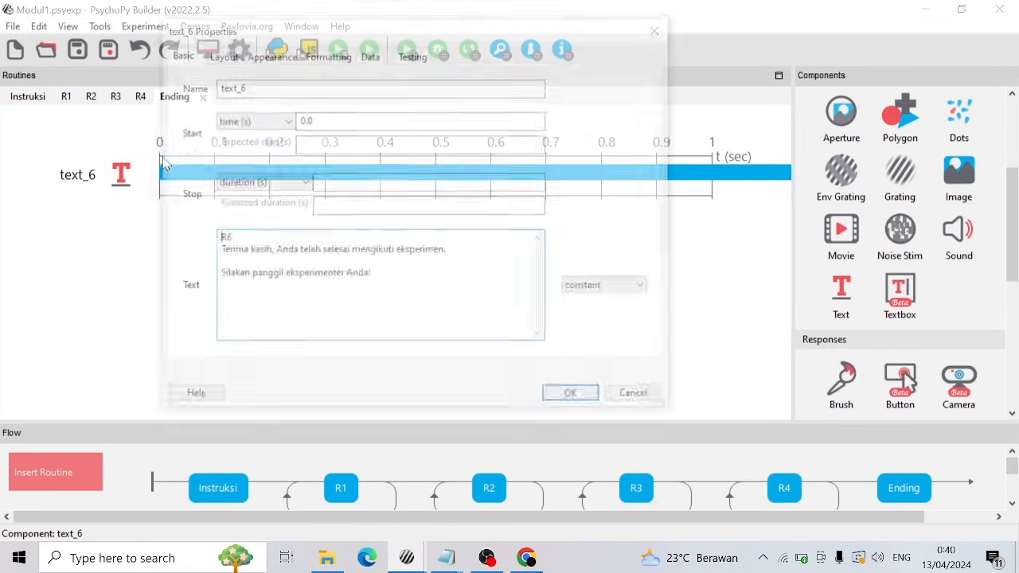
pyautogui.click(222, 55)
pyautogui.click(271, 55)
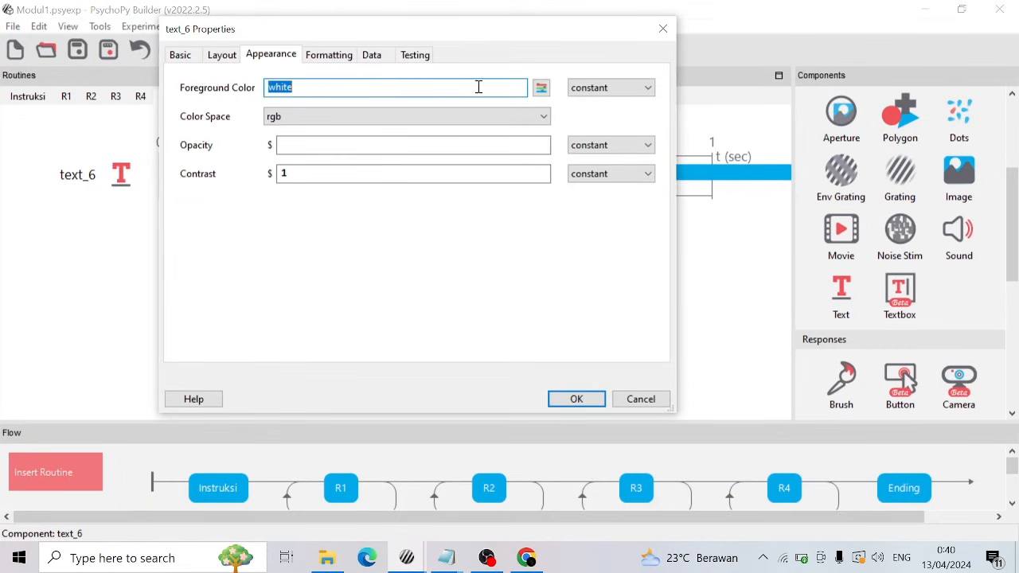
pyautogui.click(541, 88)
pyautogui.click(523, 133)
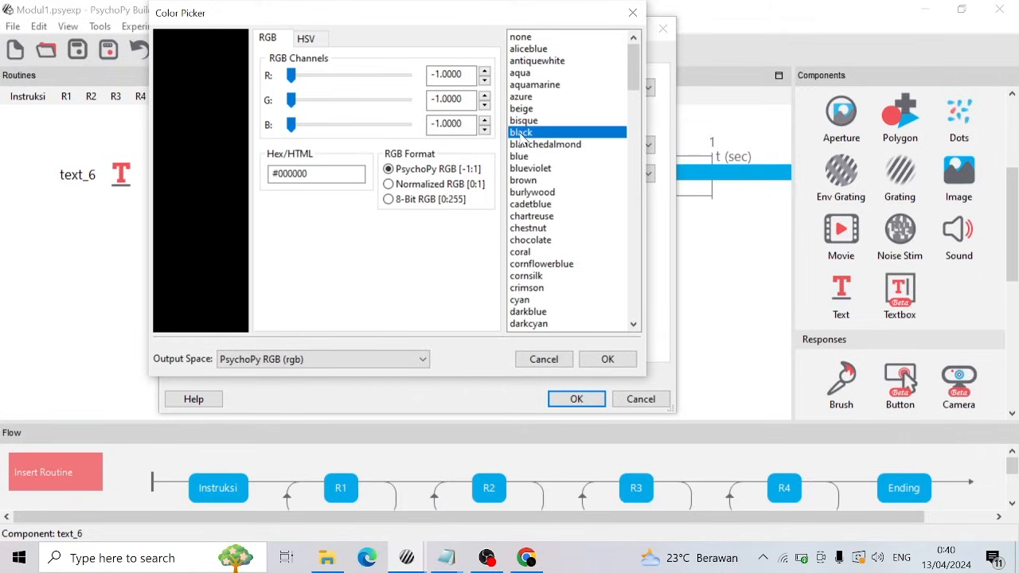
pyautogui.click(605, 360)
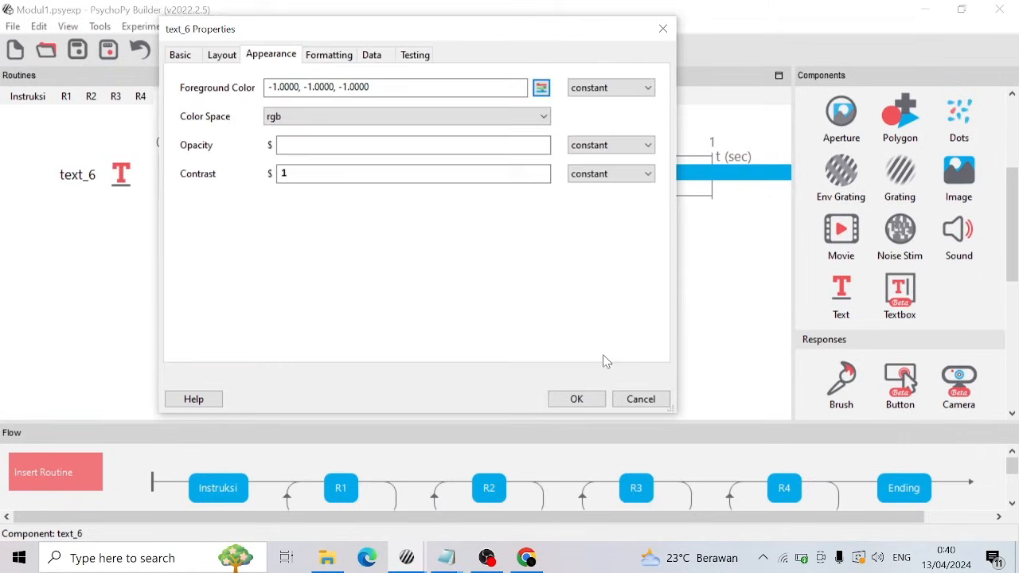
pyautogui.click(578, 399)
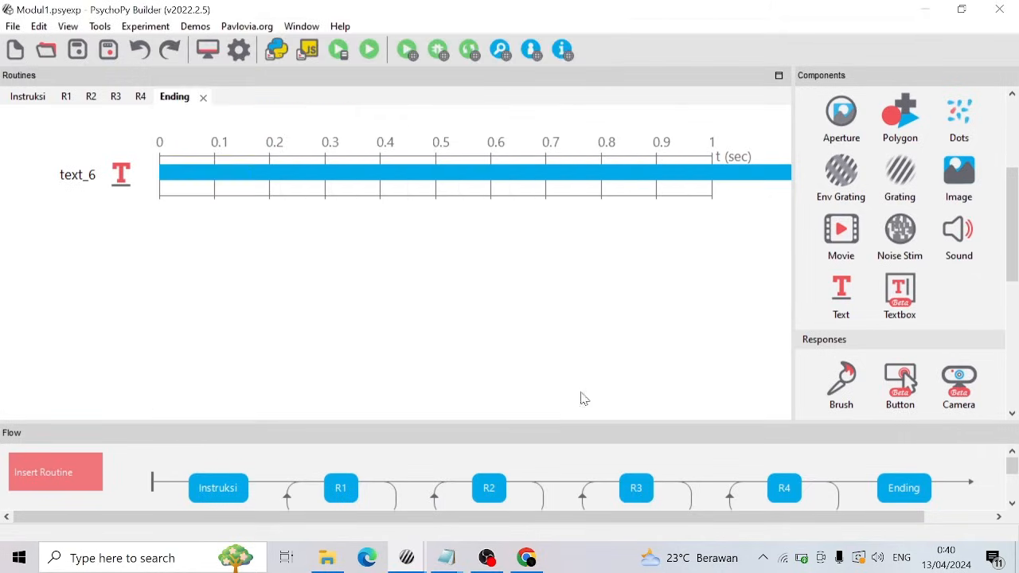
# Run the experiment with the prefilled participant and session 001, and continue past the welcome instructions.
pyautogui.click(371, 50)
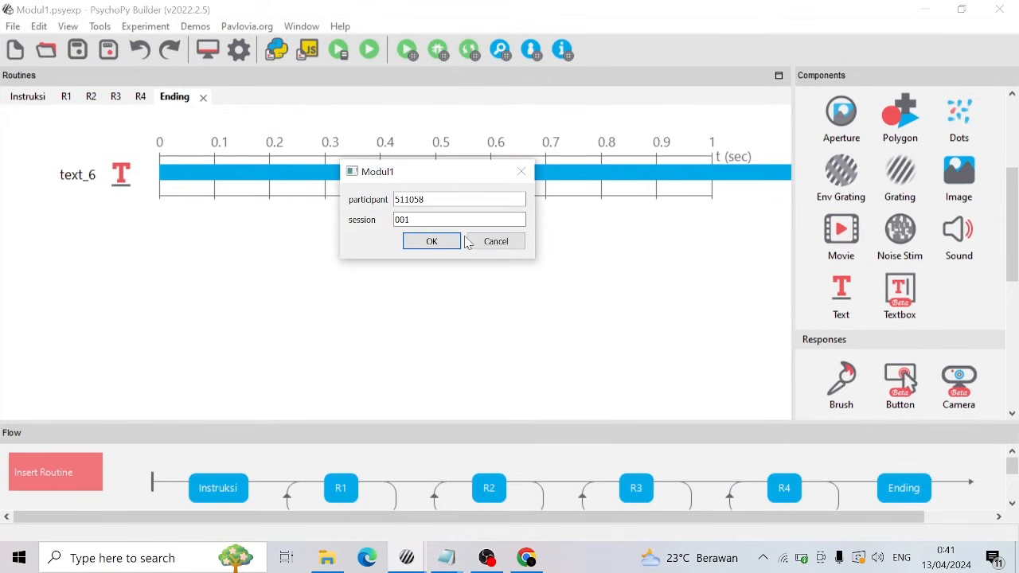
pyautogui.click(446, 242)
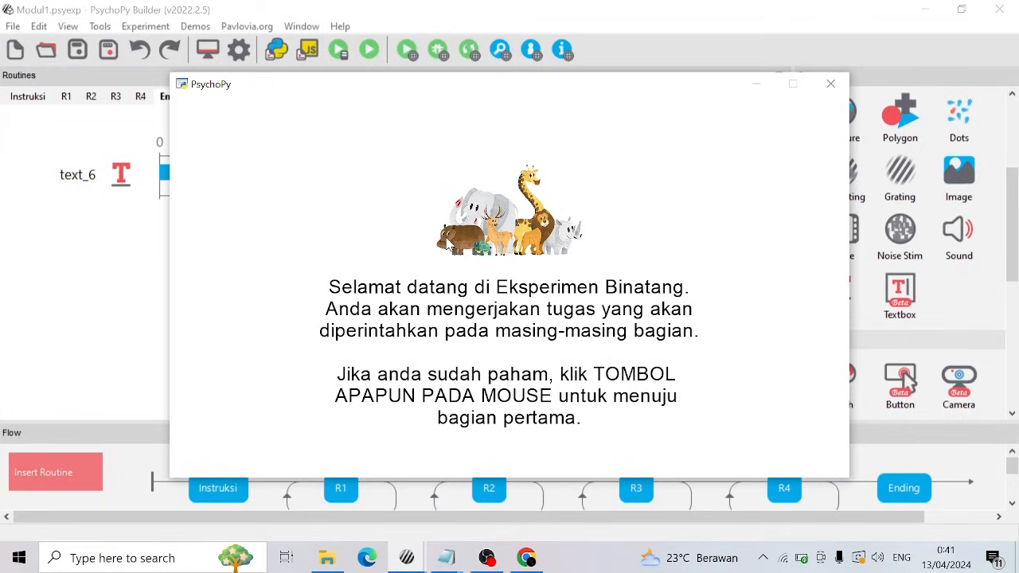
pyautogui.click(465, 280)
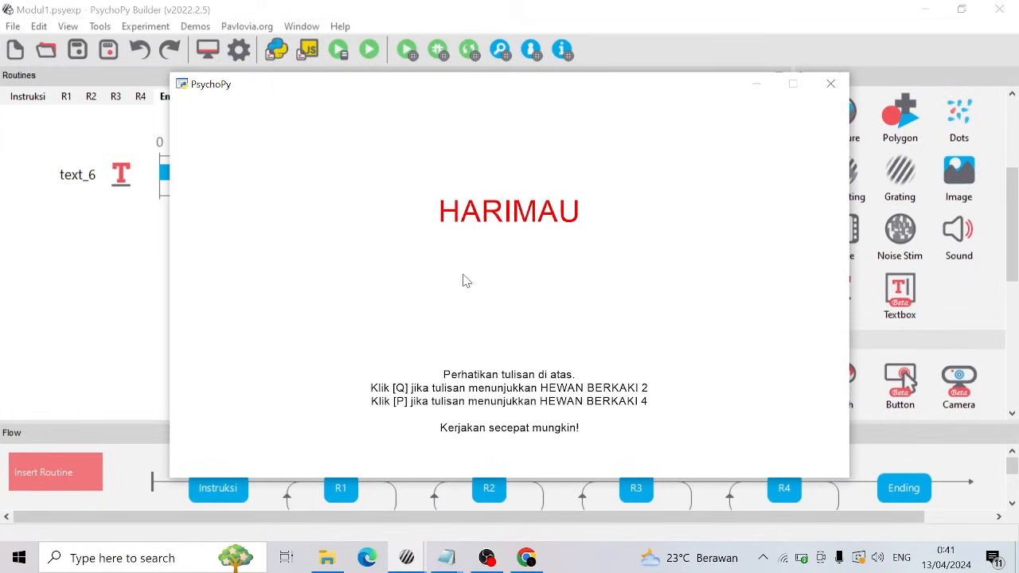
# Answer the R1 word trials, classifying each animal name as two-legged or four-legged.
pyautogui.press('p')
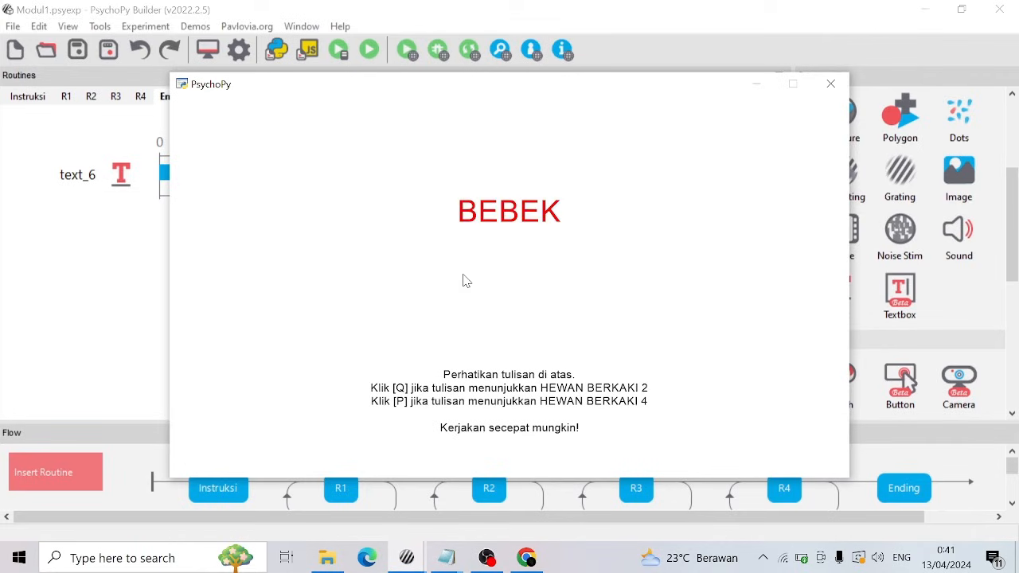
pyautogui.press('q')
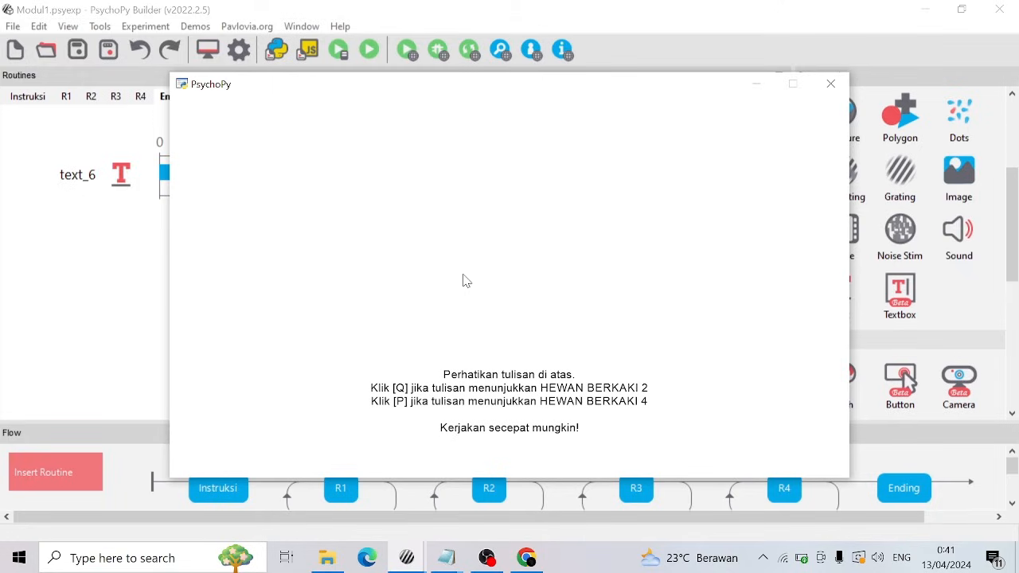
pyautogui.press('q')
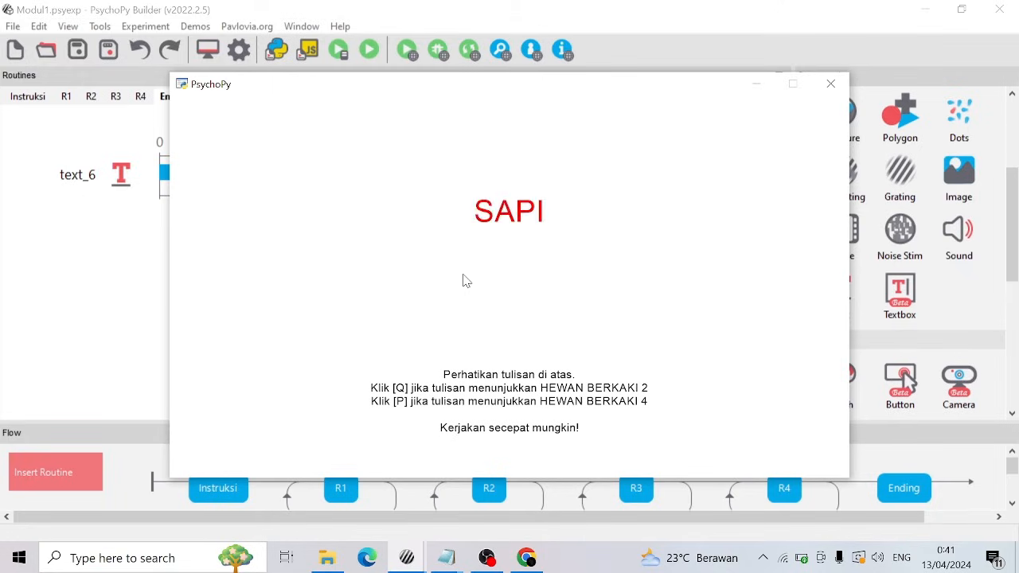
pyautogui.press('p')
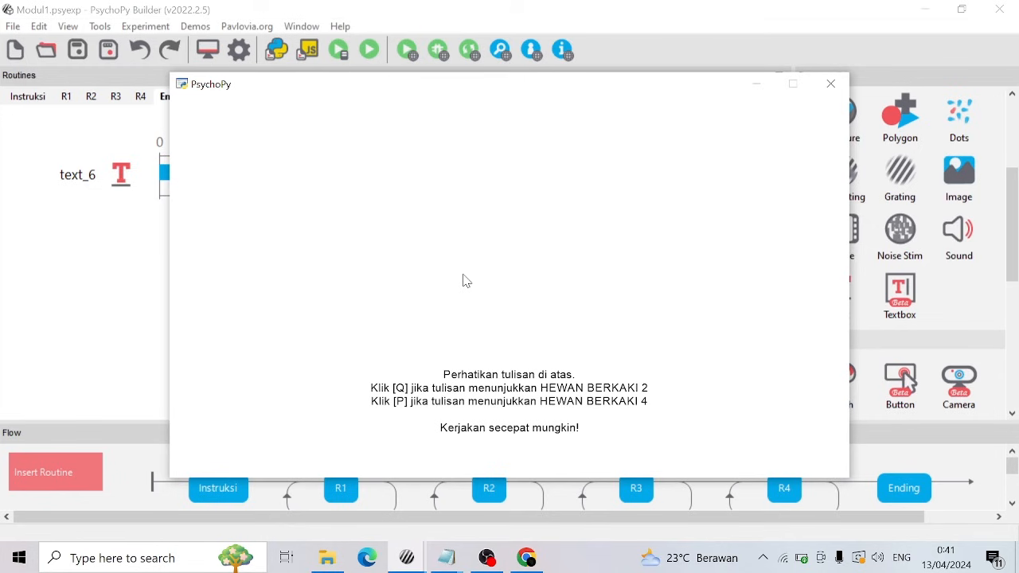
pyautogui.press('p')
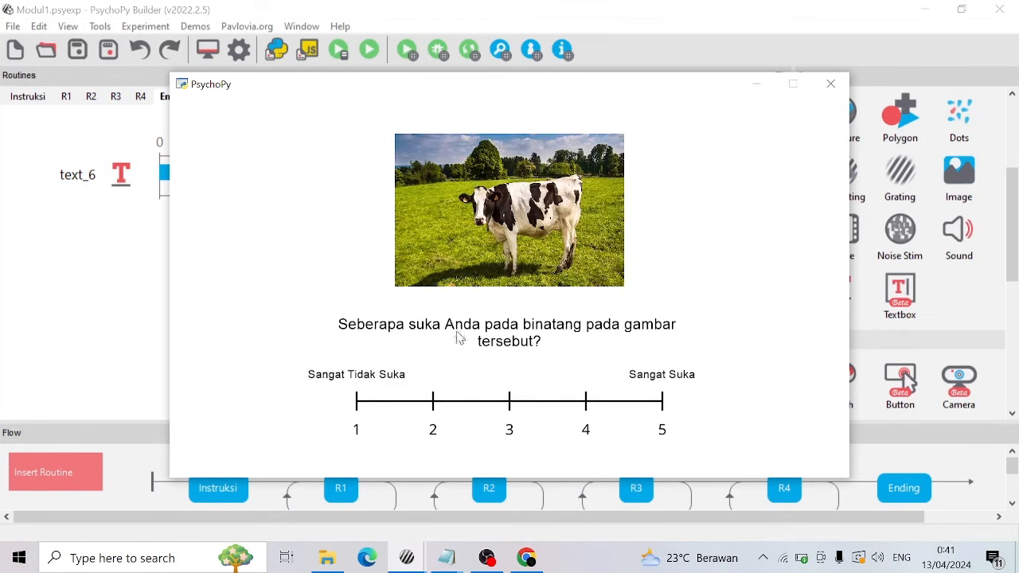
# Rate the animal pictures in the R2 task on the 1 to 5 liking scale.
pyautogui.click(432, 402)
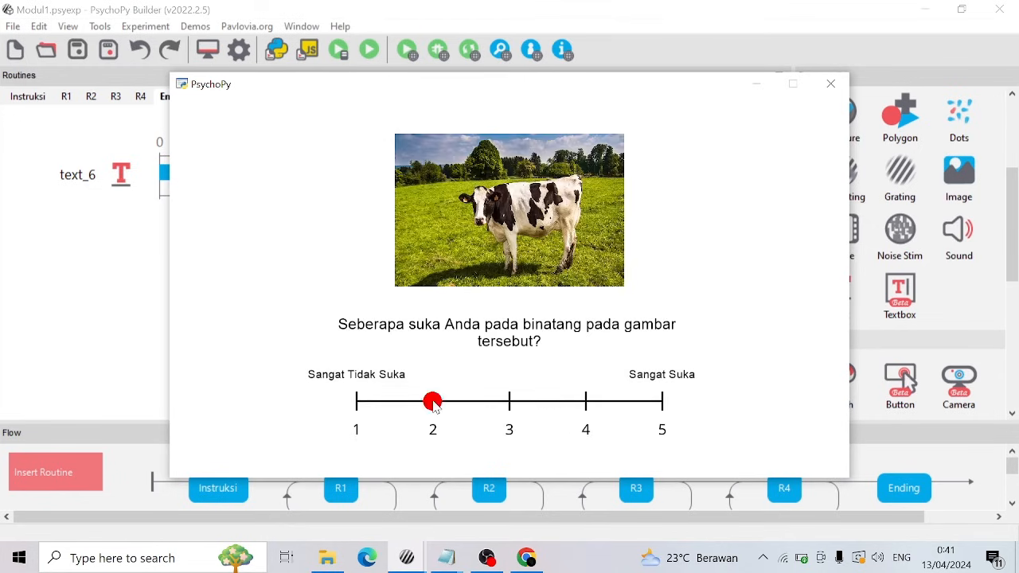
pyautogui.click(585, 403)
pyautogui.click(436, 402)
pyautogui.moveTo(437, 401)
pyautogui.mouseDown()
pyautogui.moveTo(663, 402)
pyautogui.moveTo(358, 401)
pyautogui.mouseUp()
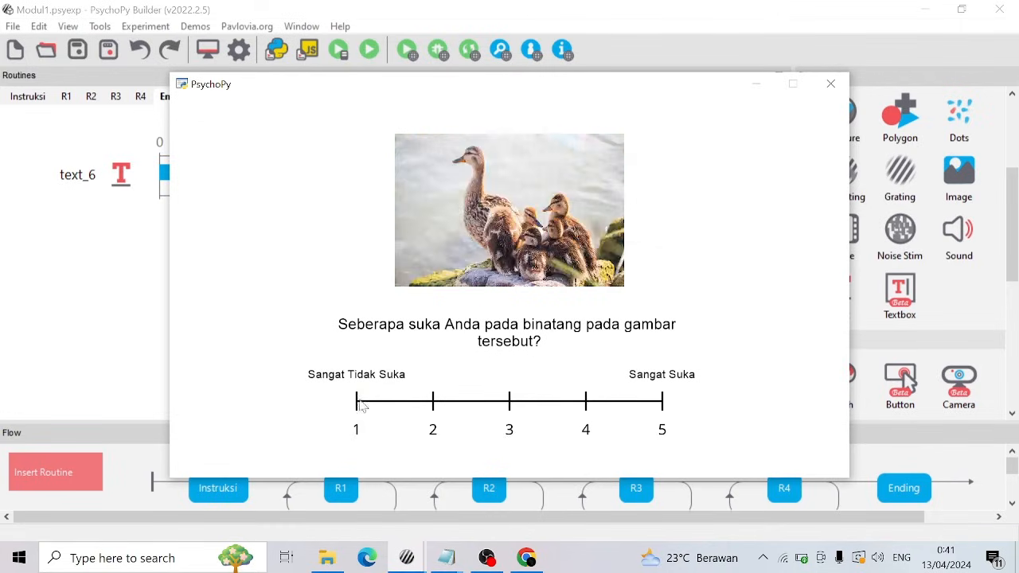
pyautogui.click(432, 402)
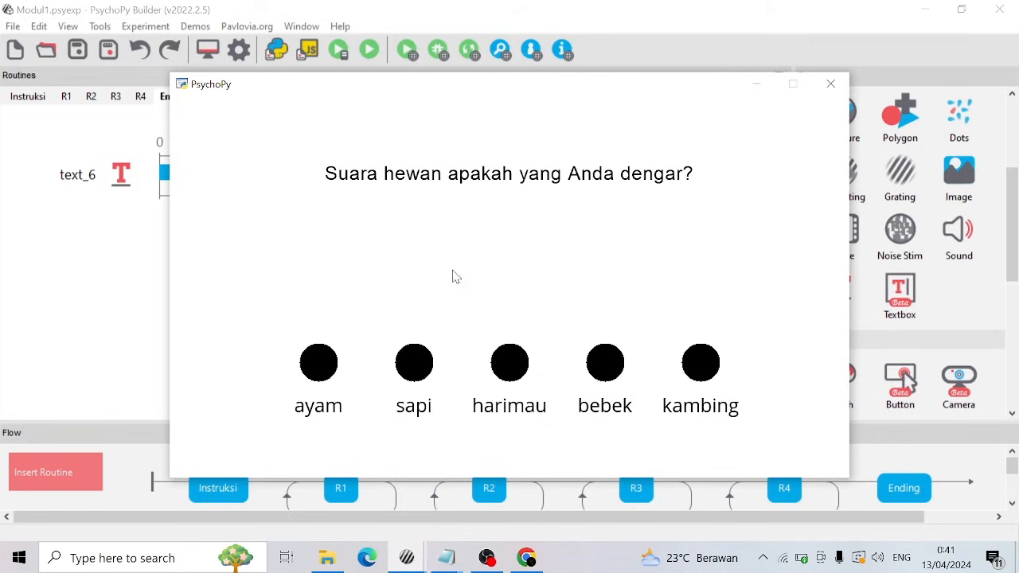
# Answer the R3 animal sound trials by choosing ayam, sapi, bebek, kambing and harimau in turn.
pyautogui.click(318, 364)
pyautogui.click(414, 362)
pyautogui.click(604, 365)
pyautogui.click(703, 372)
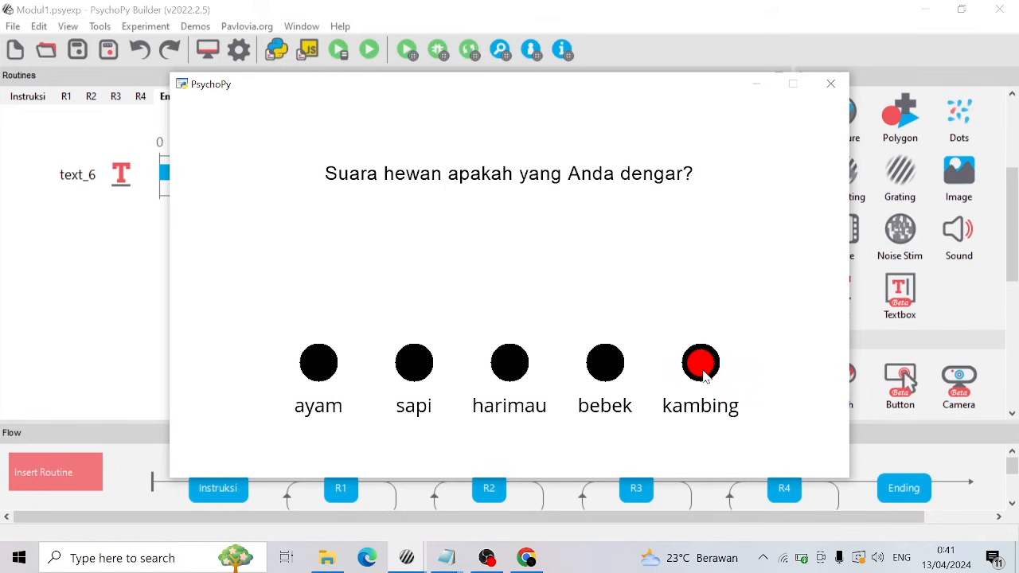
pyautogui.click(509, 361)
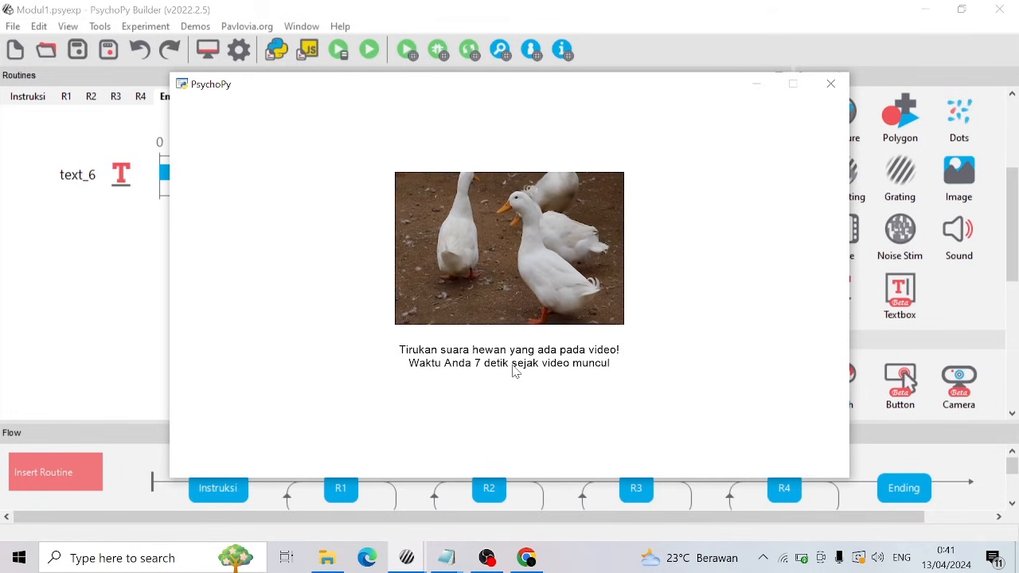